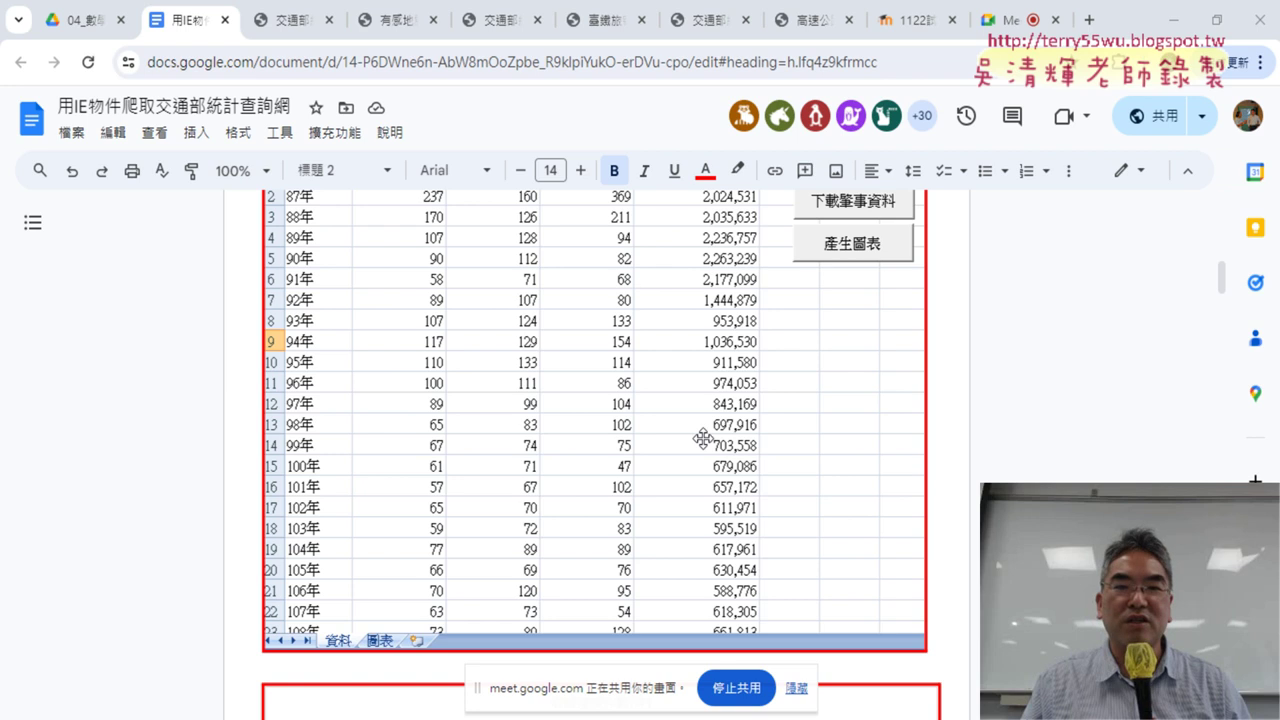
- Switch from the Google Docs notes to the MOTC highway violation statistics tab
scroll(700, 435, up, 4)
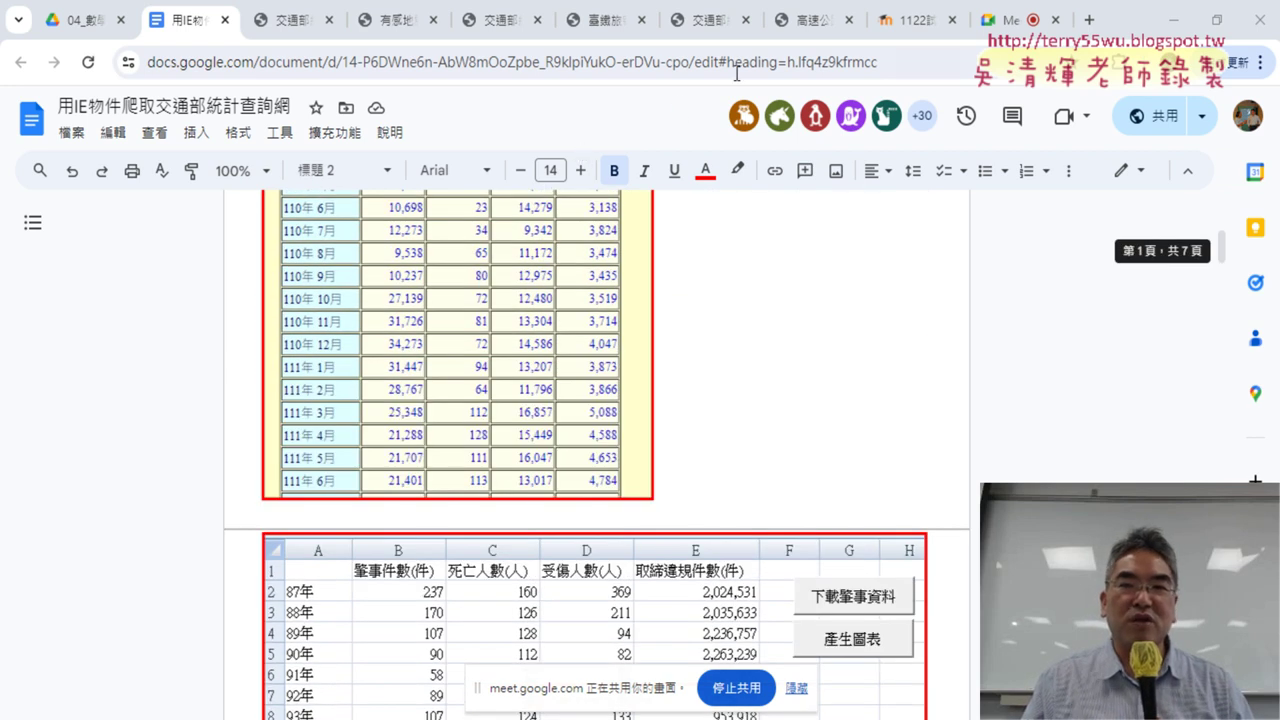
click(808, 22)
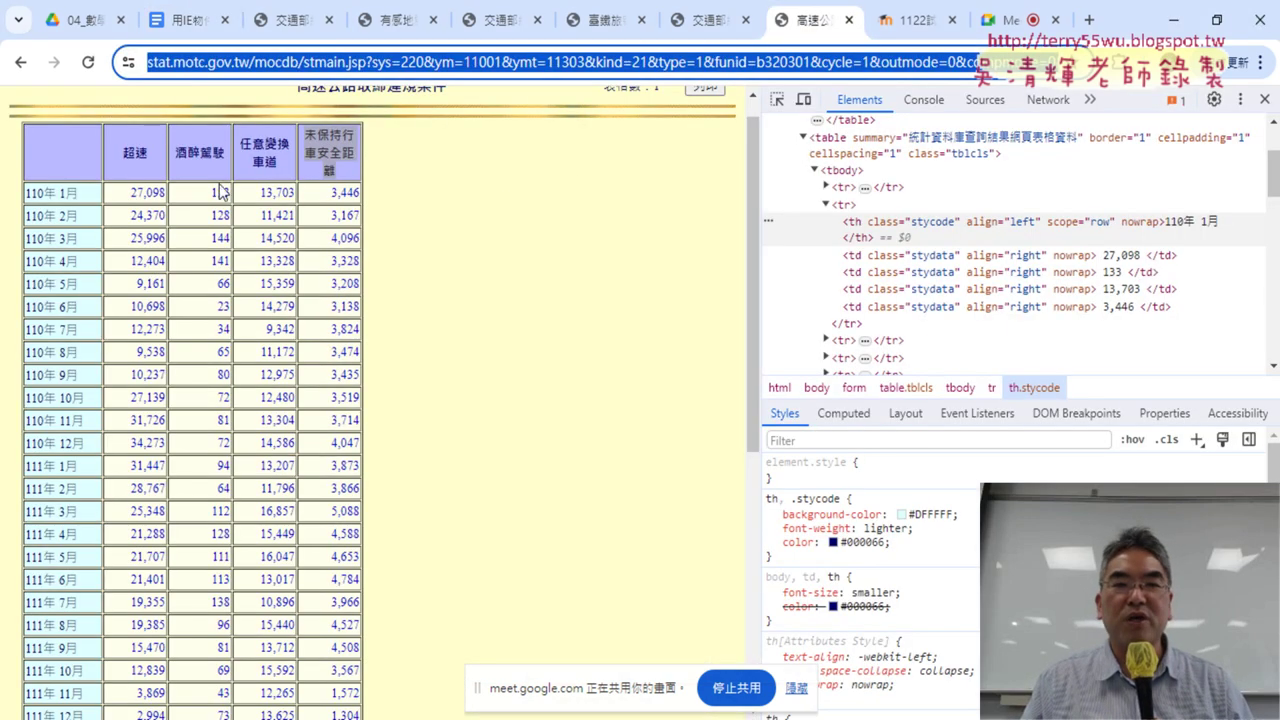
- Widen the DevTools Elements panel to show html, body, form and table nodes, and enable freehand annotation
scroll(900, 245, up, 2)
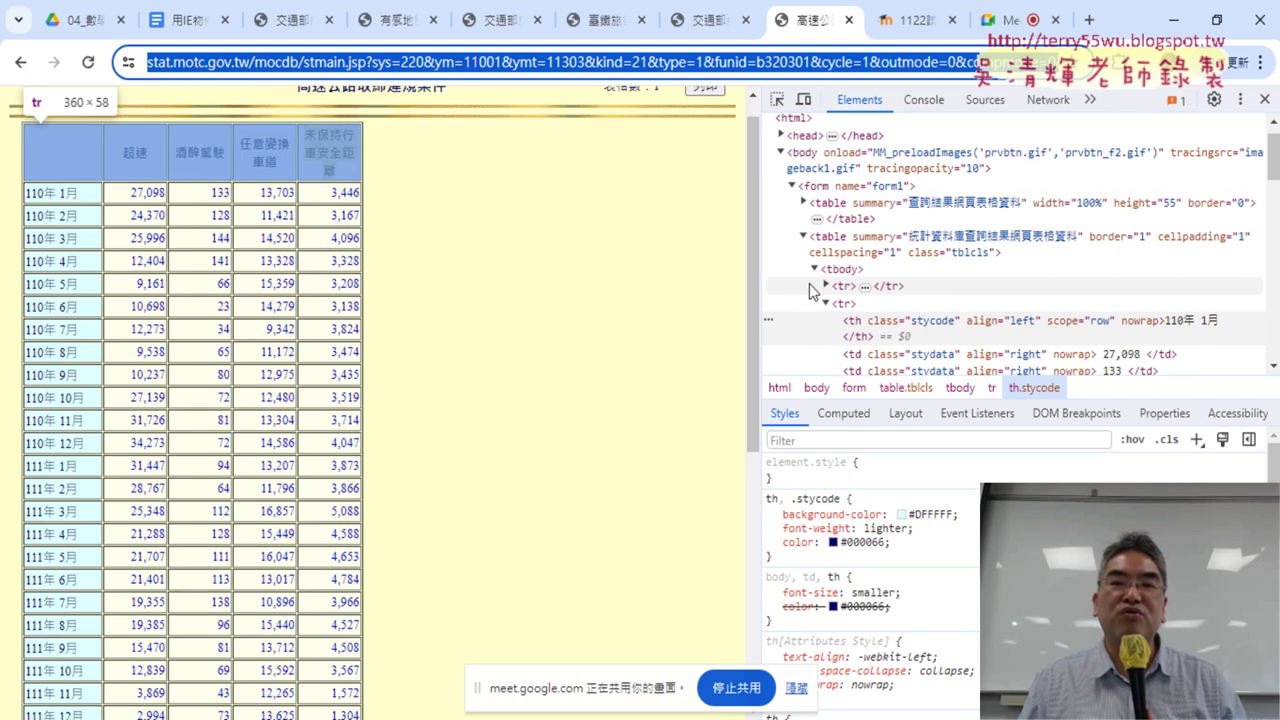
drag(765, 281, 686, 298)
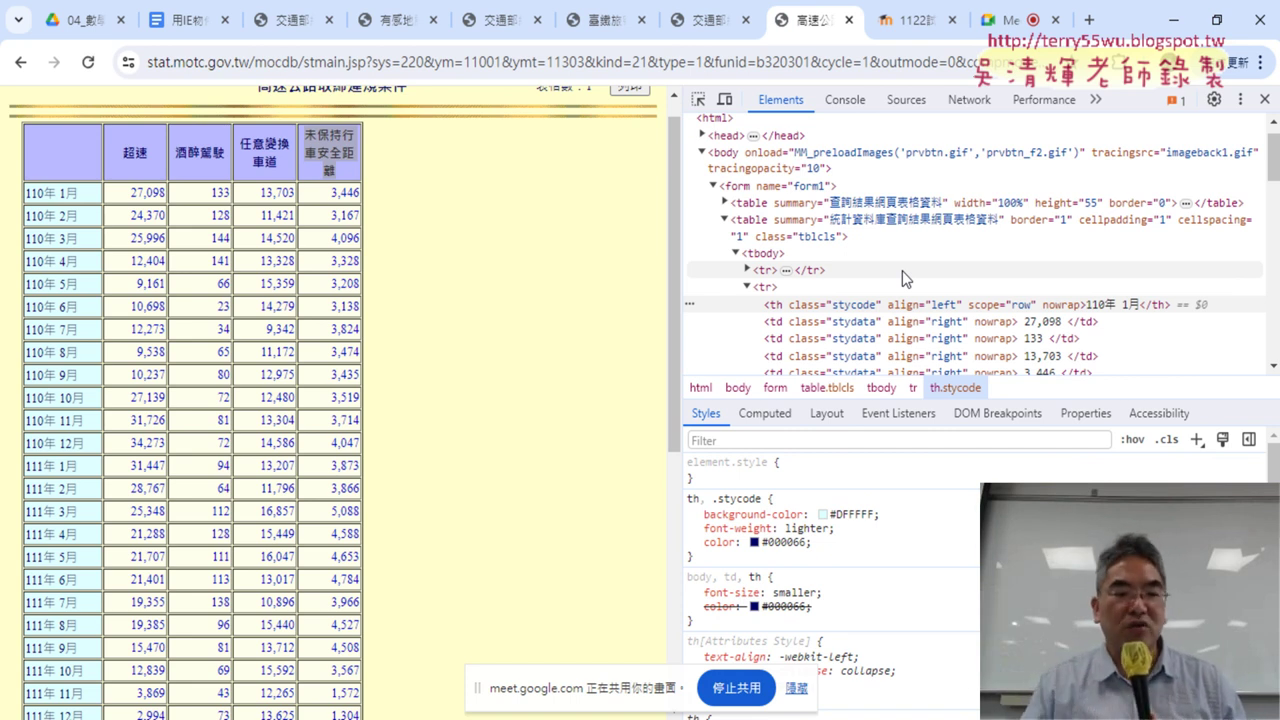
key(ctrl+alt+g)
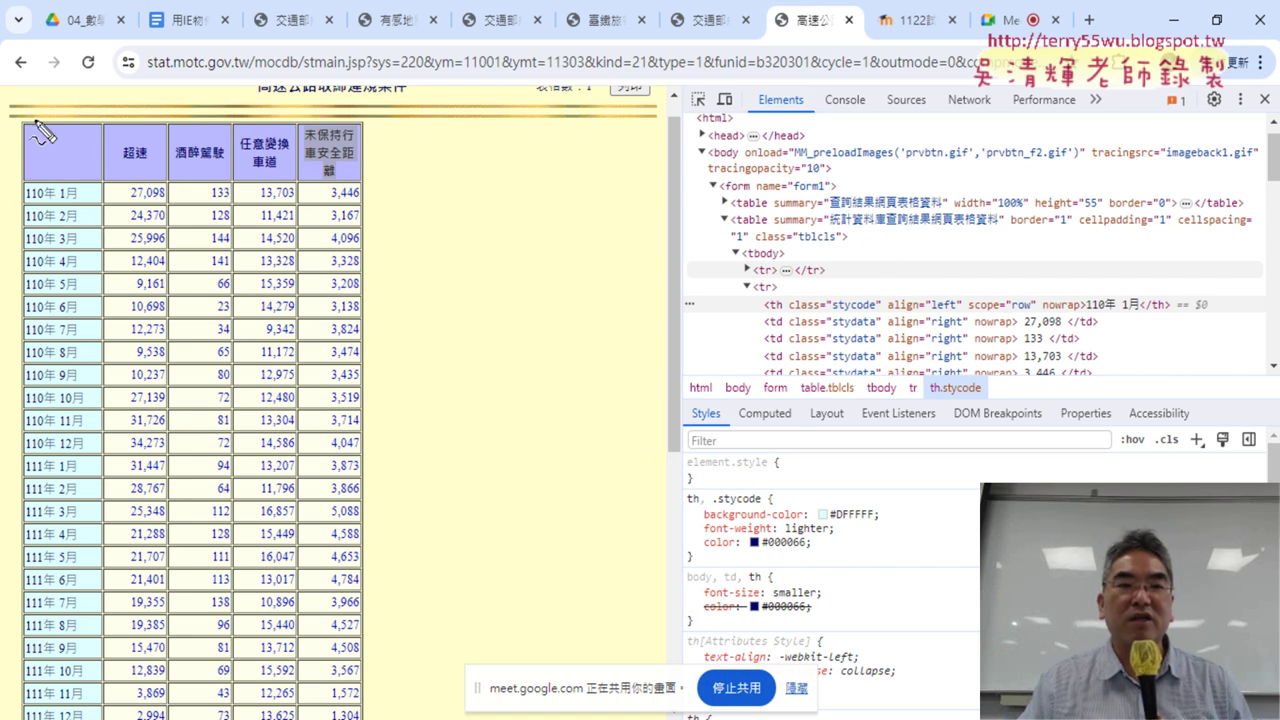
mouse_move(35, 130)
mouse_down()
mouse_move(20, 218)
mouse_move(371, 114)
mouse_move(366, 216)
mouse_up()
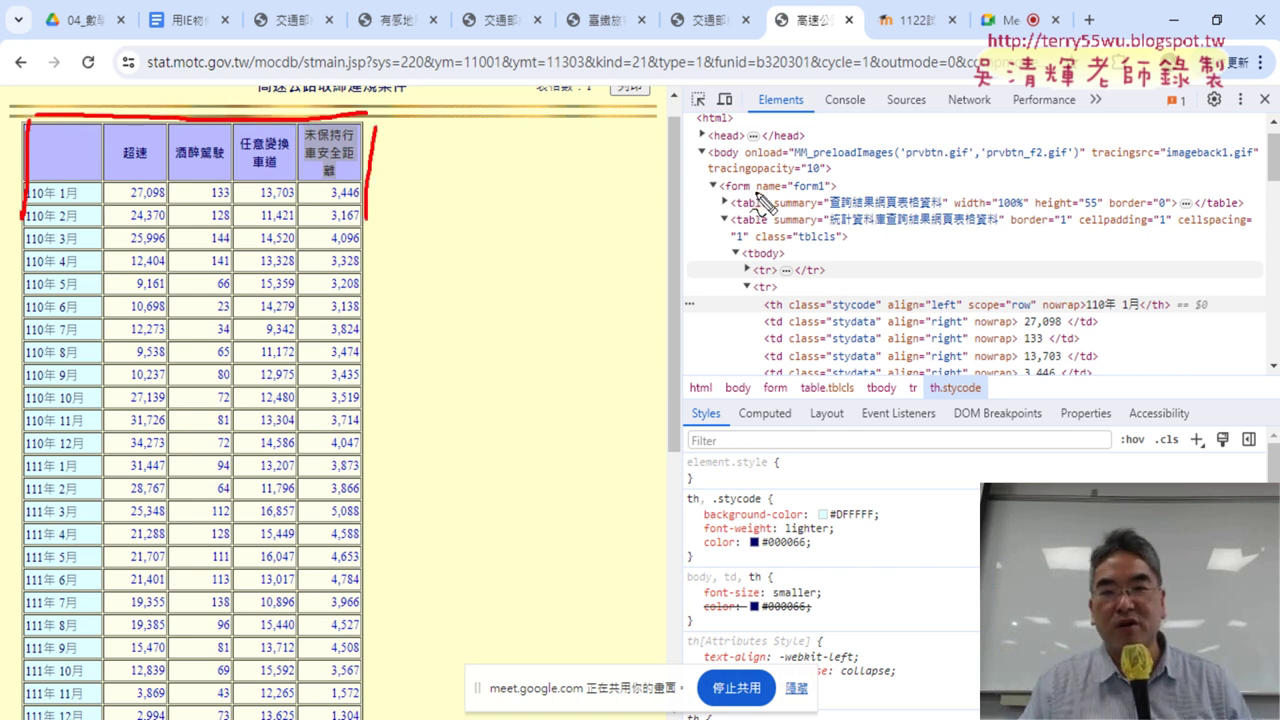
drag(768, 211, 733, 212)
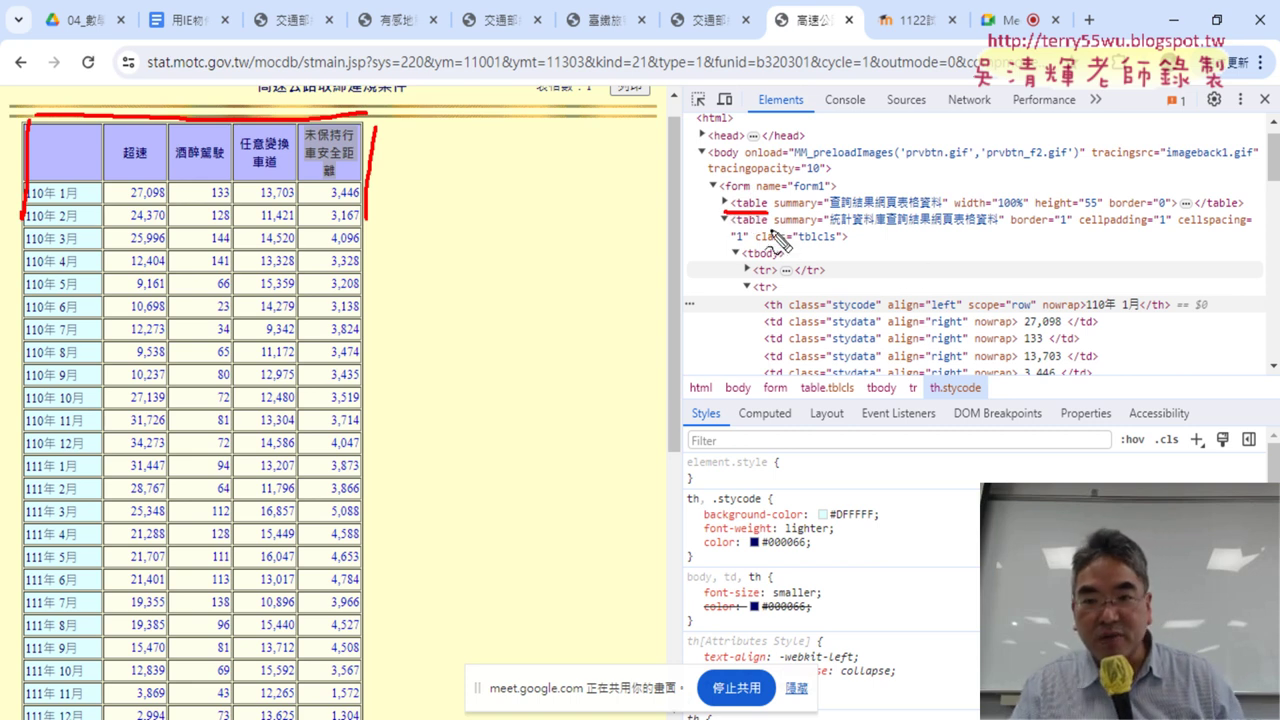
drag(768, 213, 774, 236)
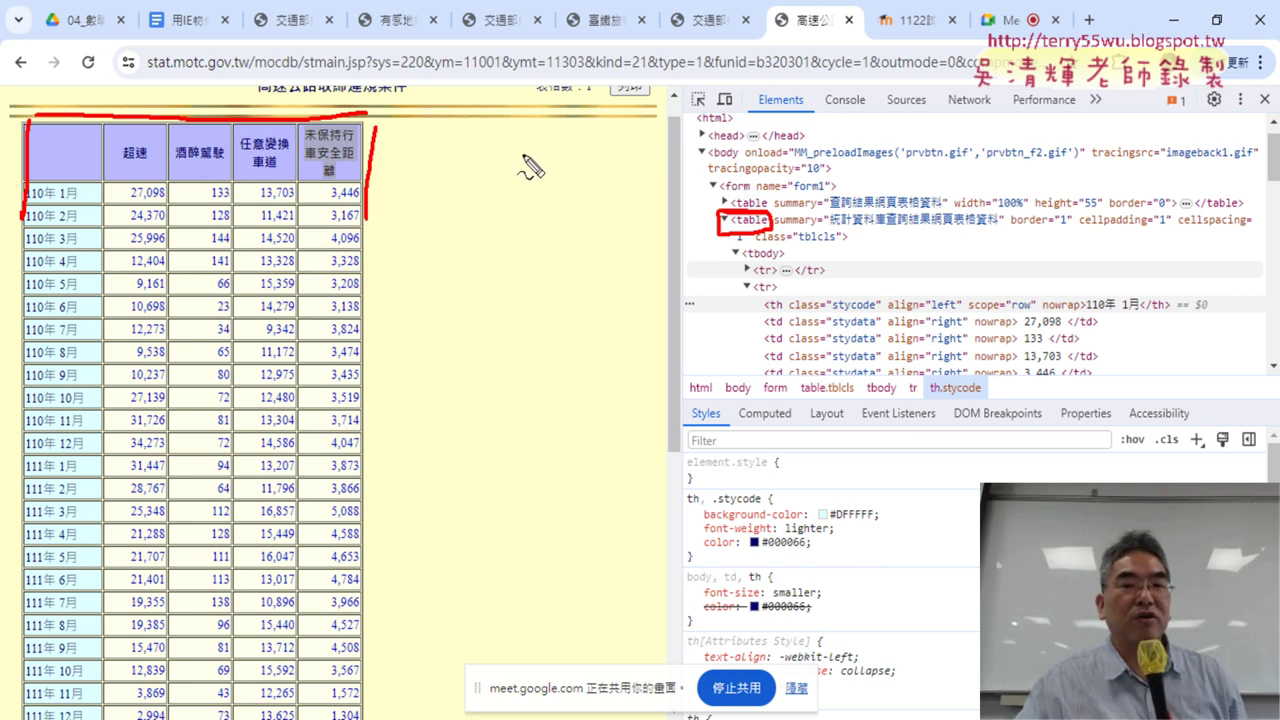
mouse_move(527, 140)
mouse_down()
mouse_move(524, 182)
mouse_move(556, 152)
mouse_move(574, 184)
mouse_move(512, 238)
mouse_move(540, 243)
mouse_up()
drag(566, 213, 568, 246)
mouse_move(465, 270)
mouse_down()
mouse_move(595, 215)
mouse_move(490, 268)
mouse_up()
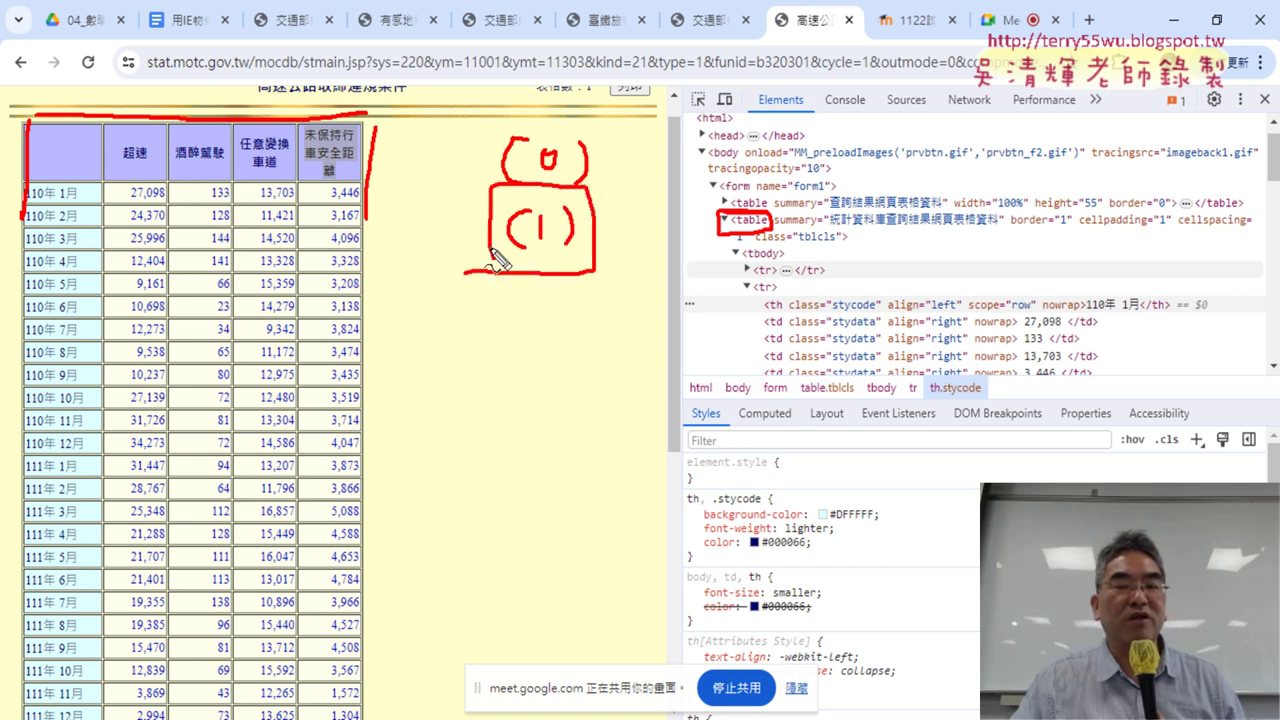
drag(600, 209, 690, 213)
drag(652, 186, 656, 238)
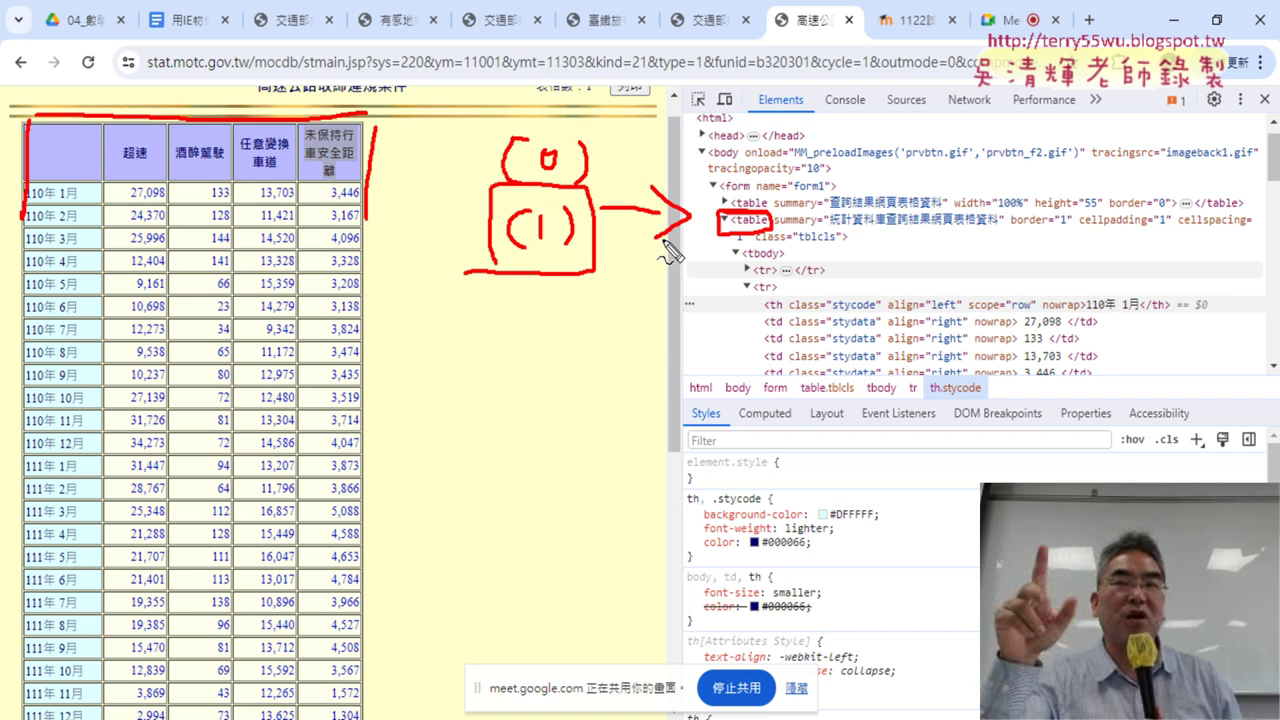
key(Escape)
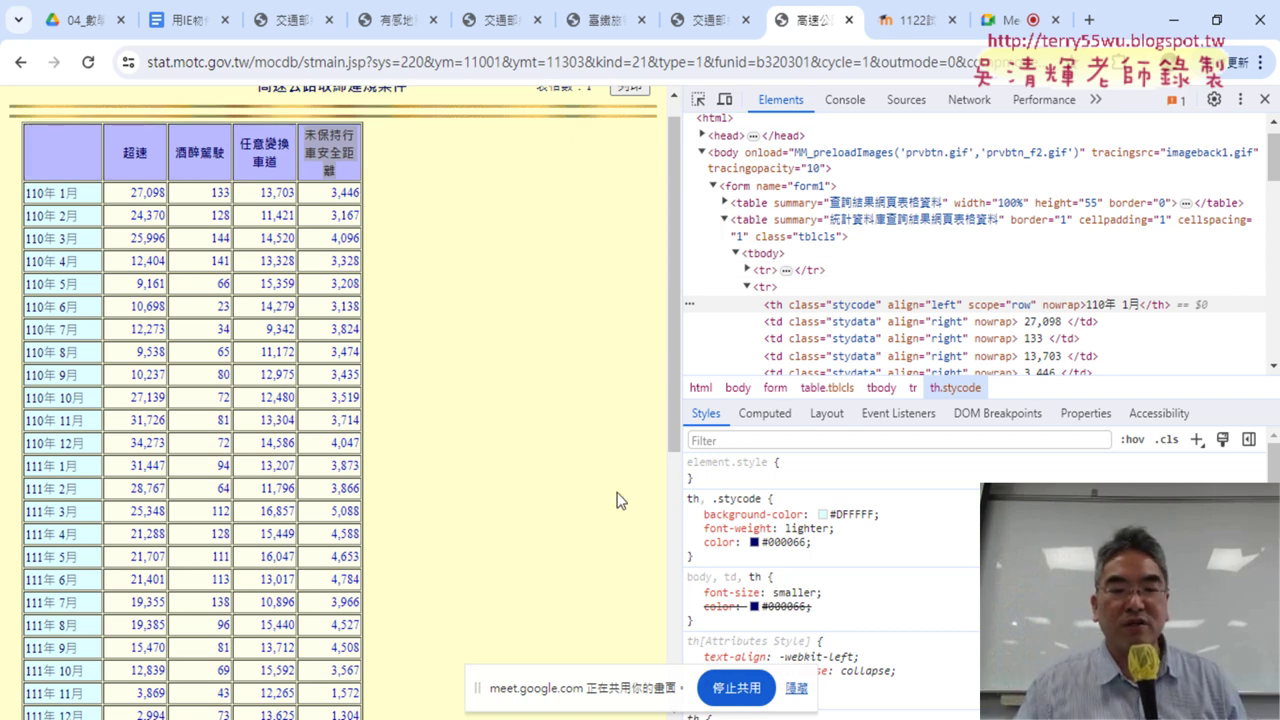
- Bring up the 下載 macro and highlight the Set ie = CreateObject line
click(703, 641)
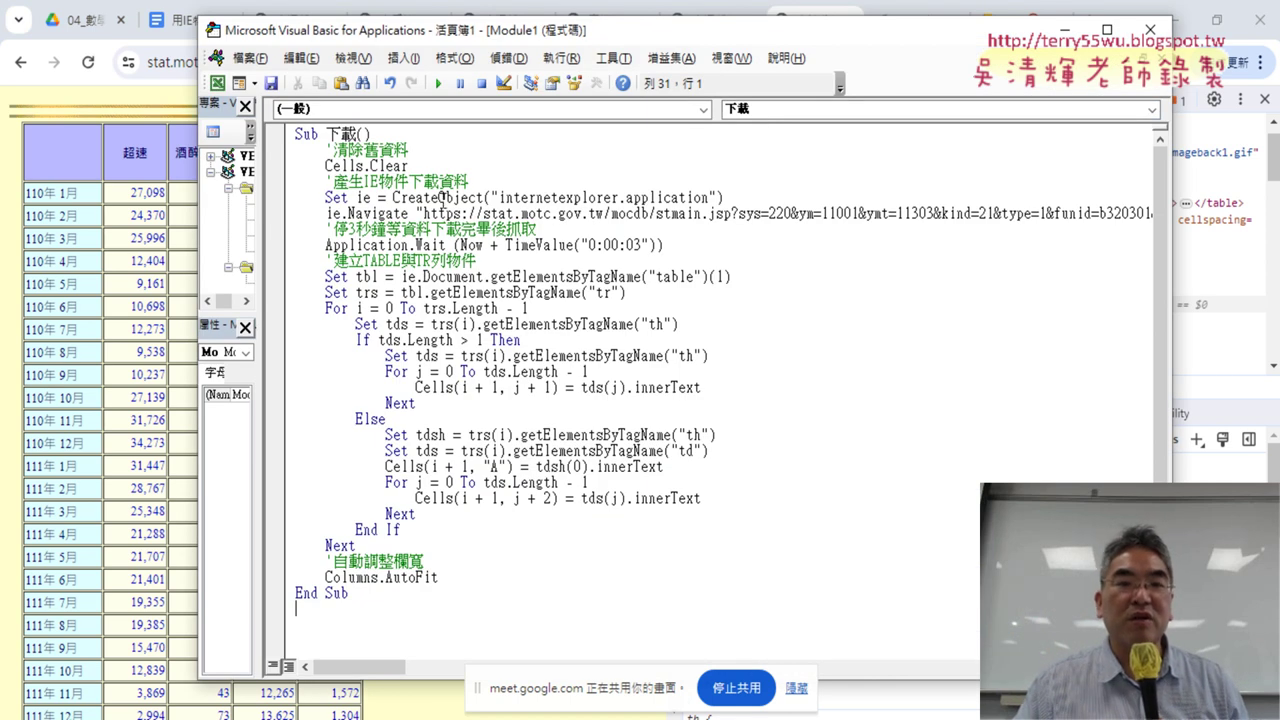
drag(392, 198, 480, 198)
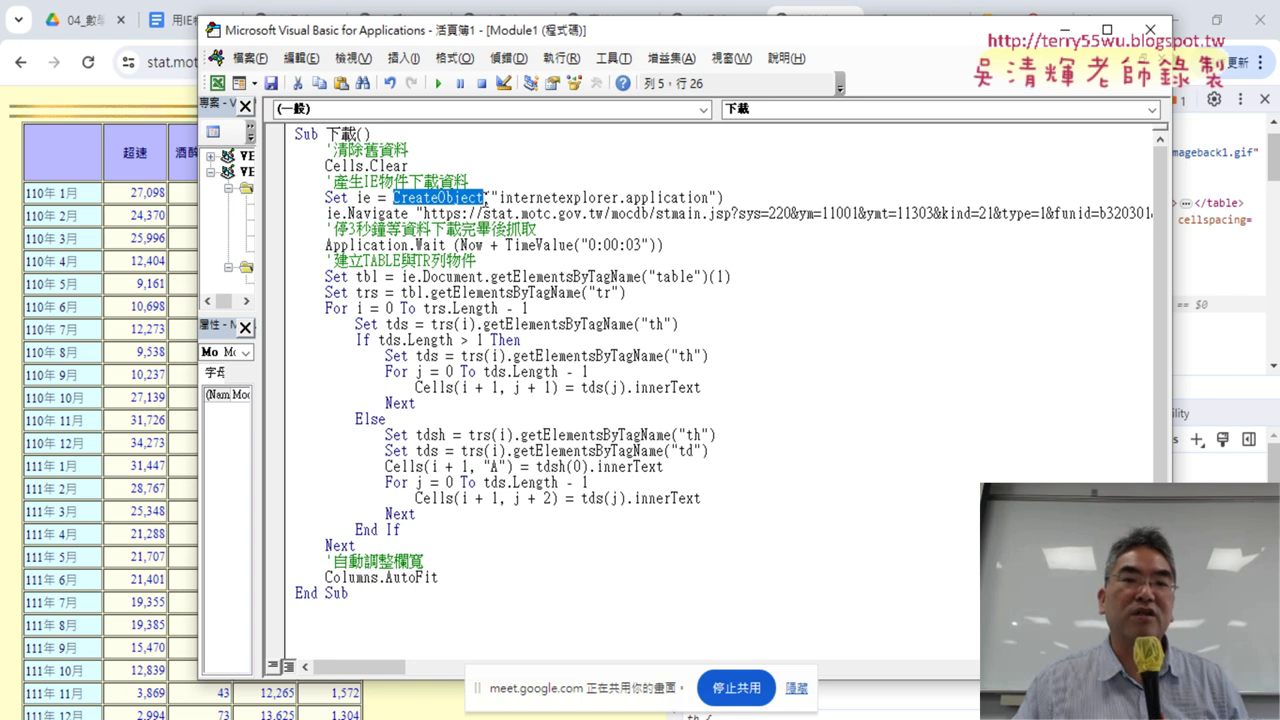
click(376, 198)
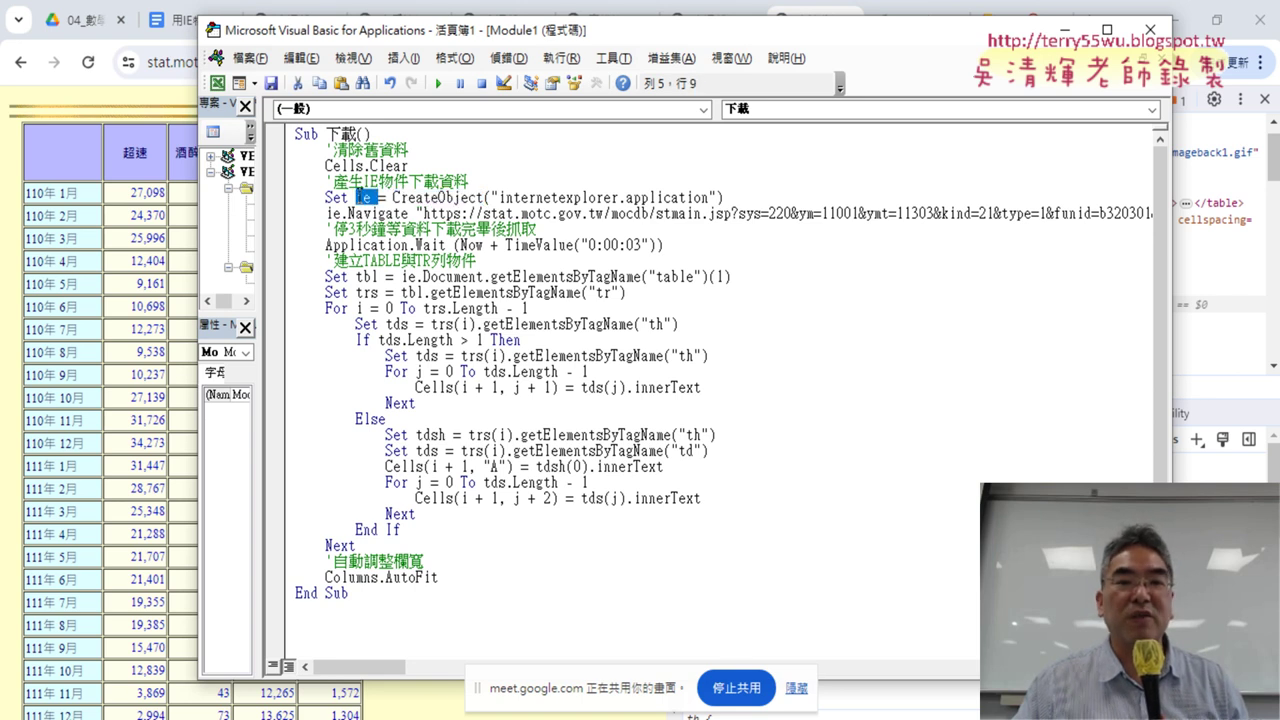
click(347, 198)
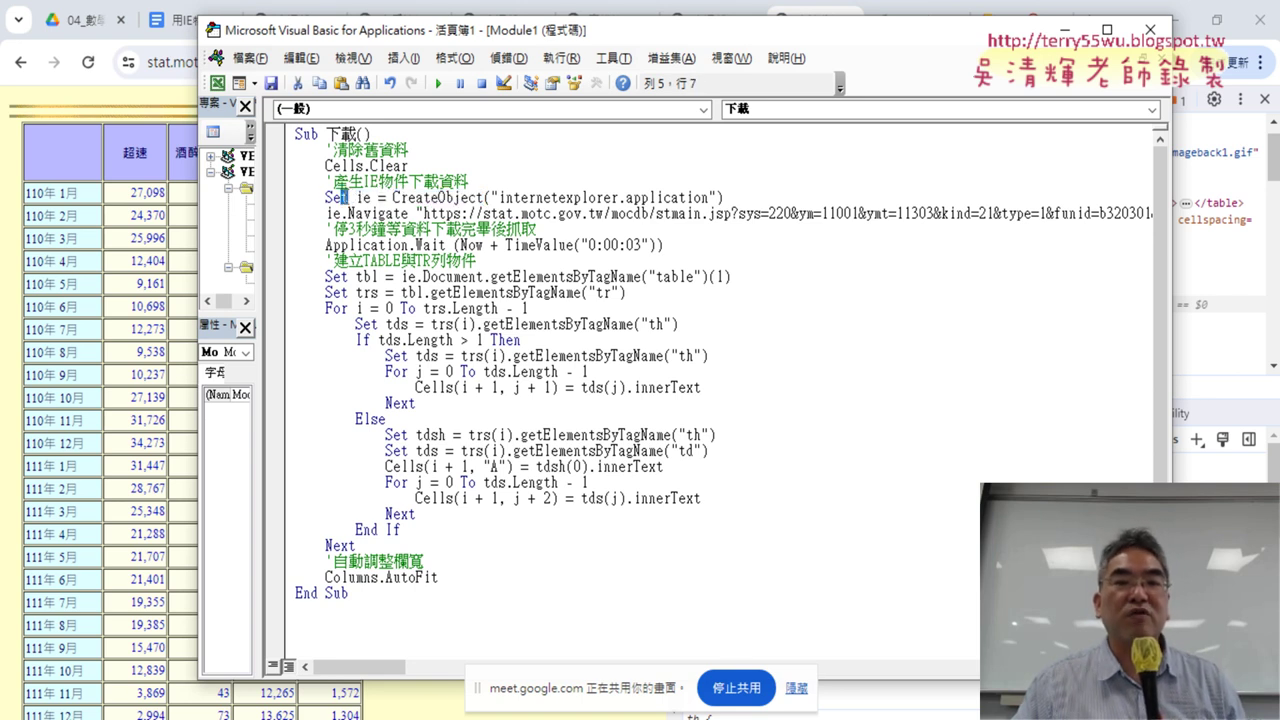
double_click(362, 198)
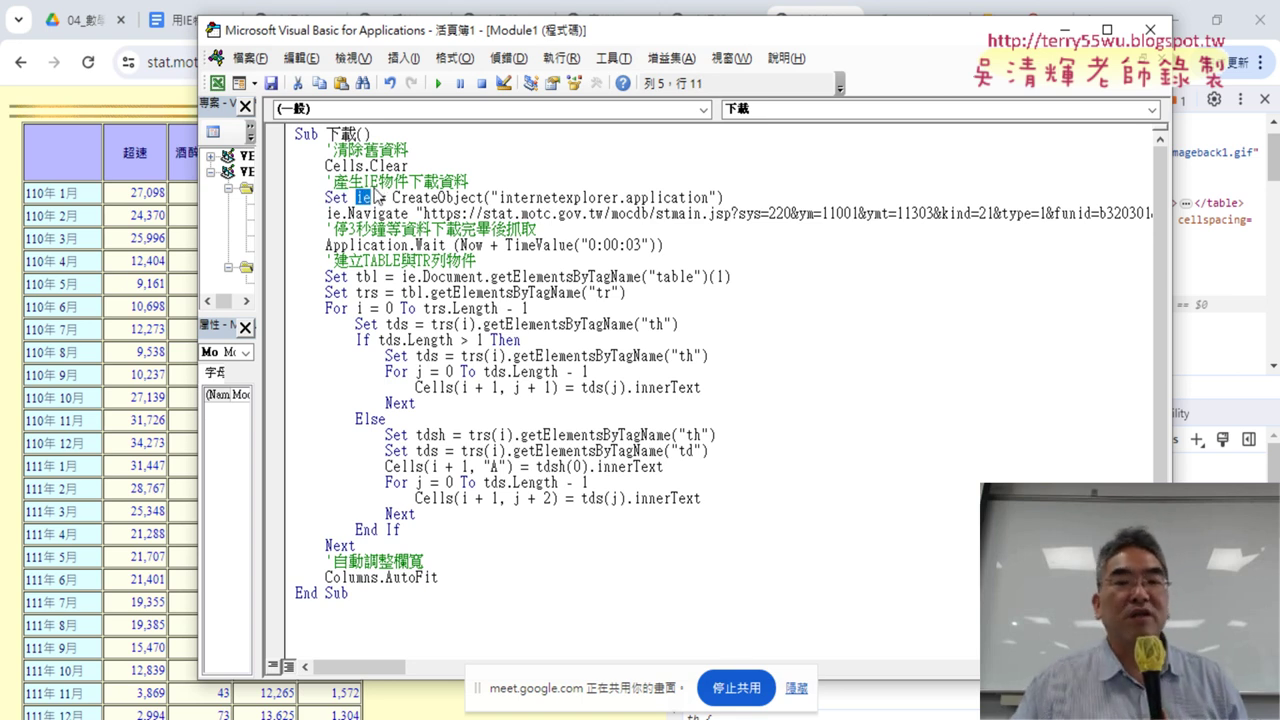
- Highlight the Navigate call, the three-second Application.Wait and ie.Document, then narrow the editor beside DevTools
drag(344, 213, 404, 214)
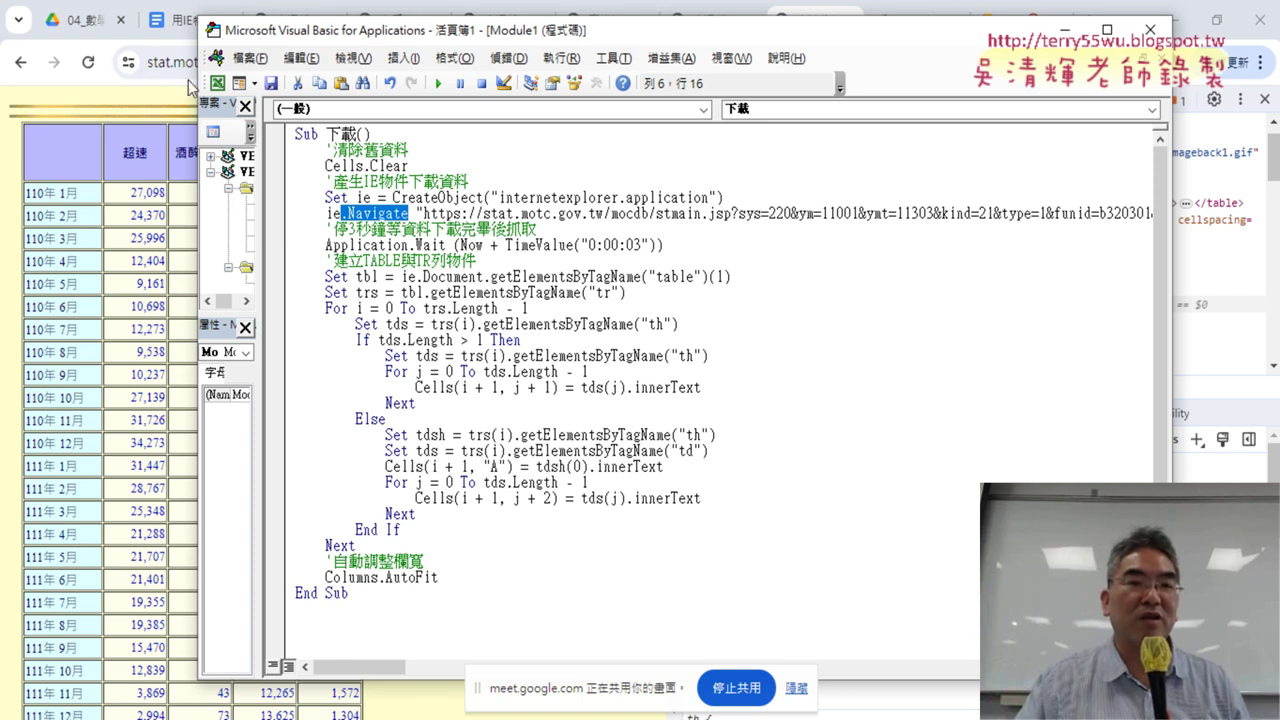
click(477, 207)
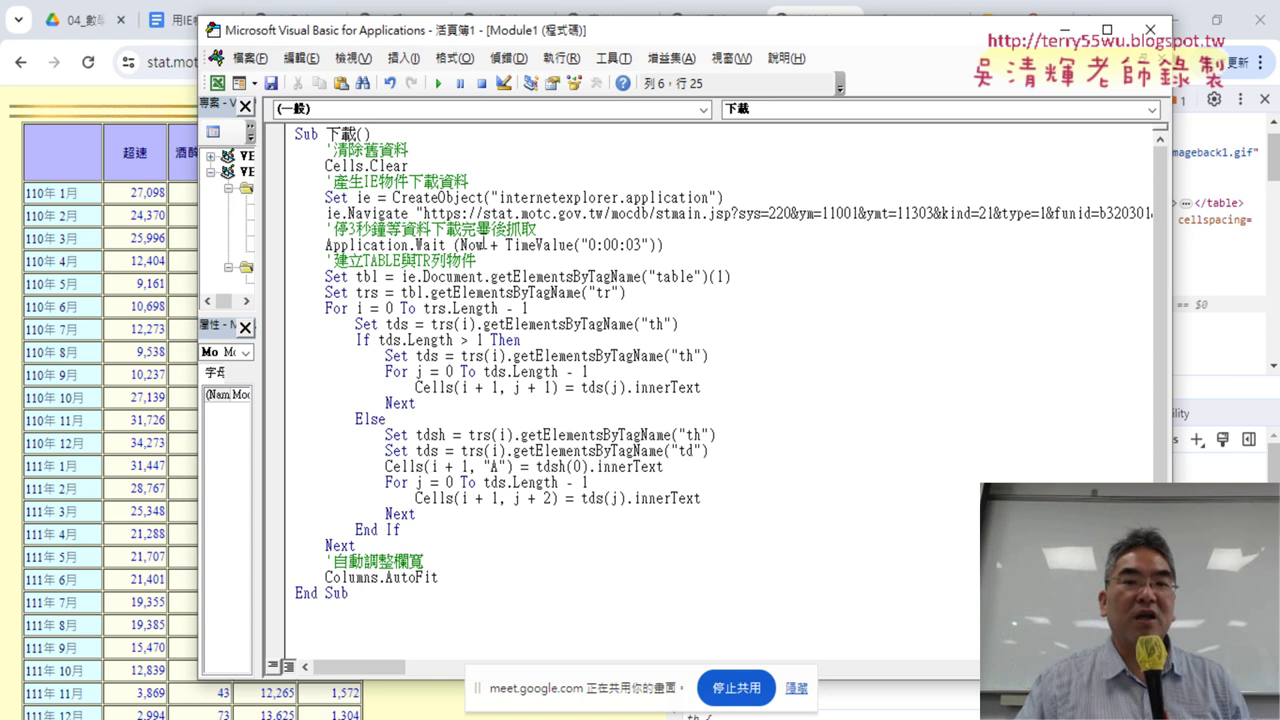
click(520, 245)
drag(677, 245, 320, 245)
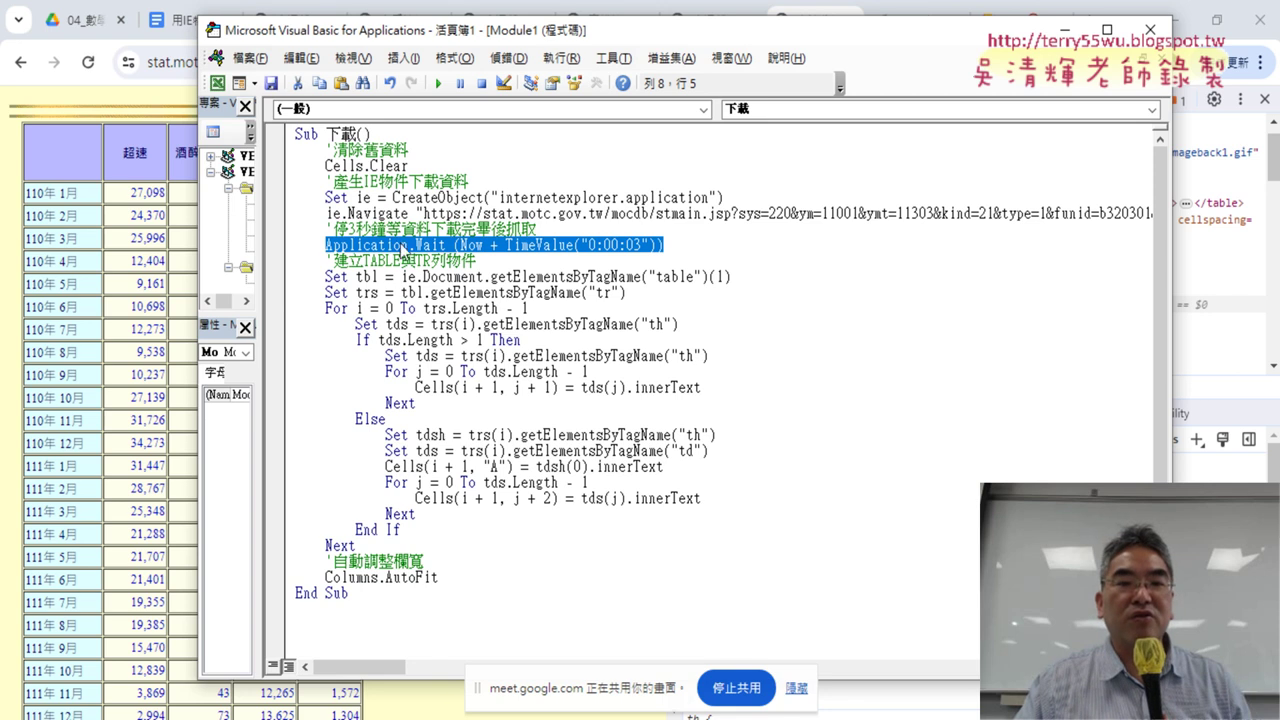
drag(401, 277, 484, 277)
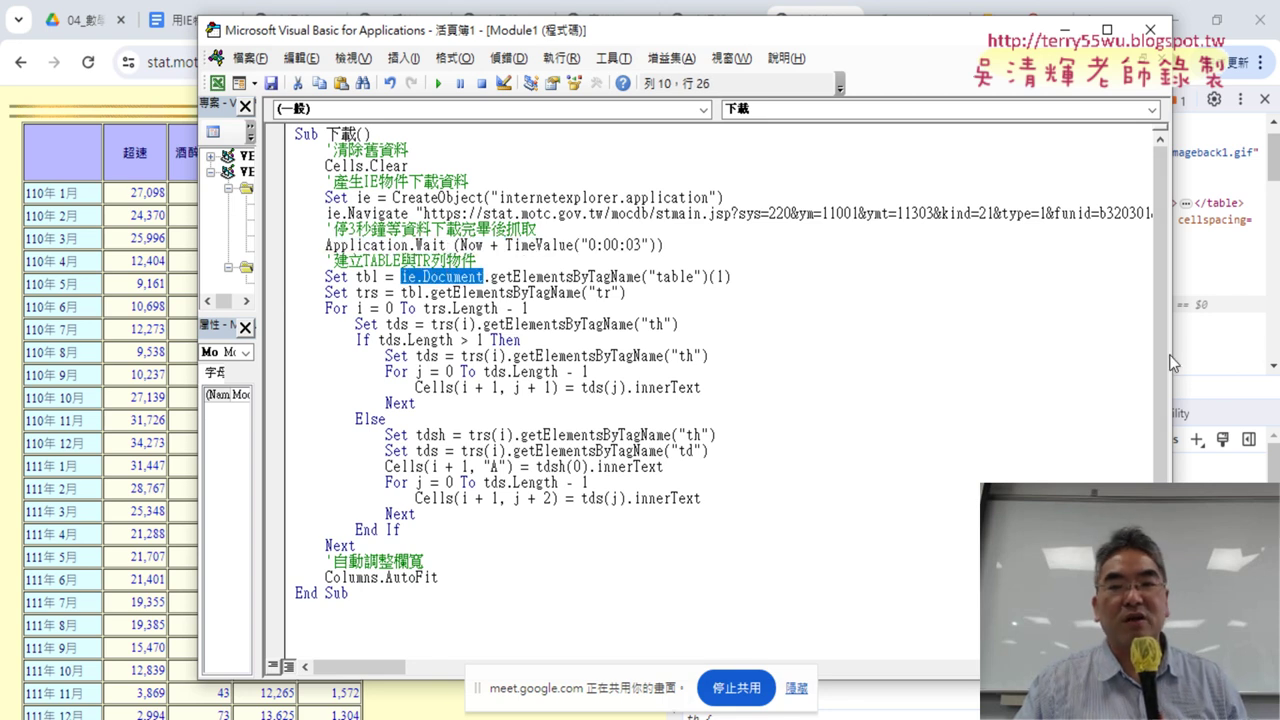
drag(1176, 352, 765, 352)
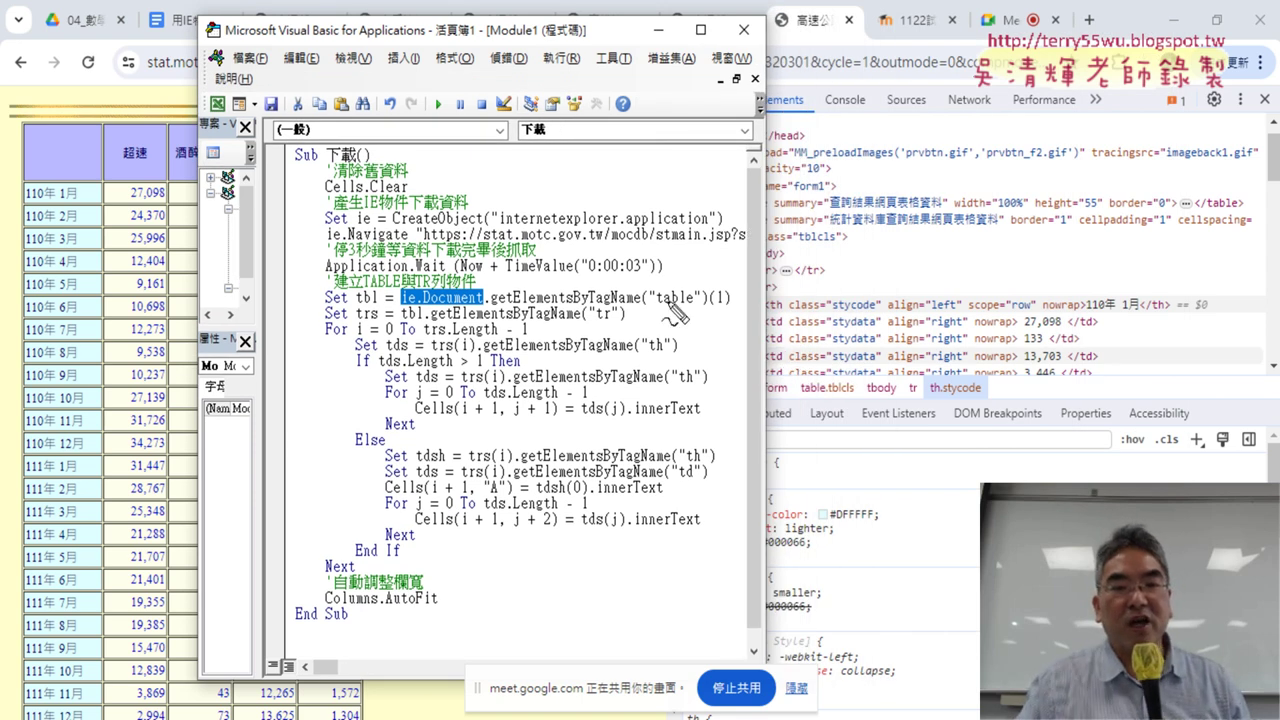
- Annotate the Set trs line, linking its tr and table lookups to the inspector's element tree
drag(402, 314, 449, 316)
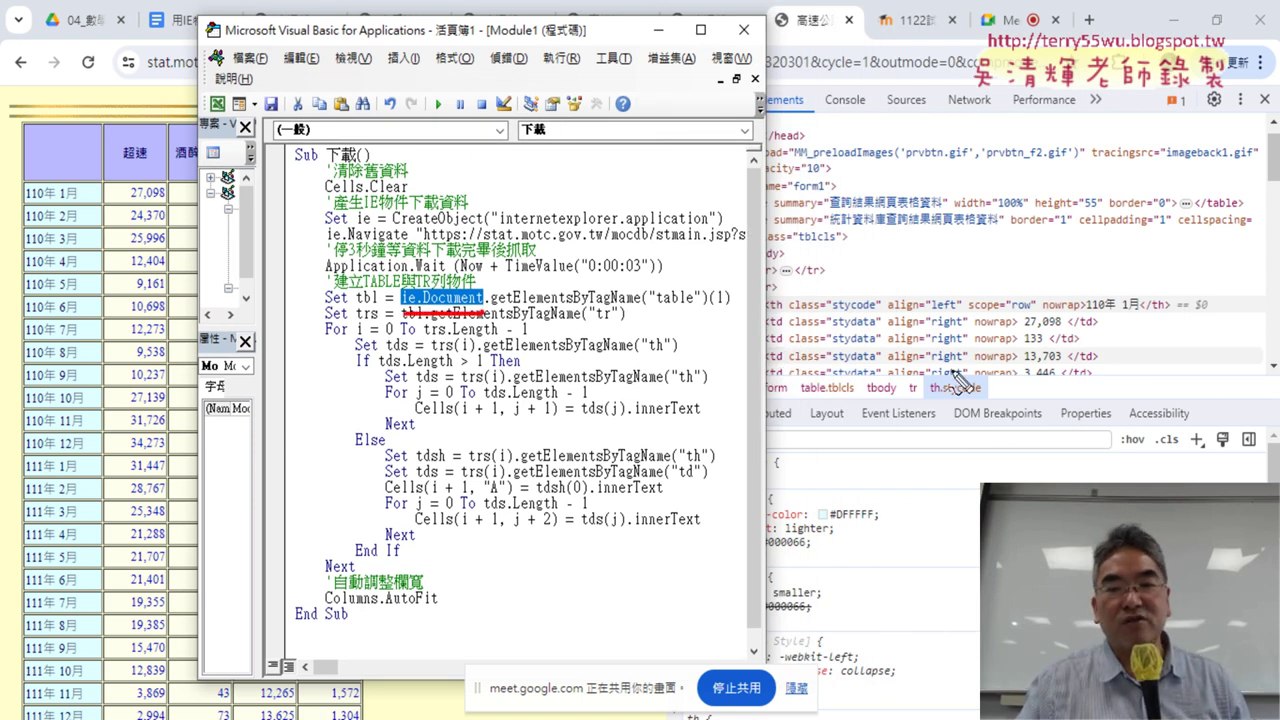
drag(955, 385, 940, 415)
drag(482, 276, 730, 212)
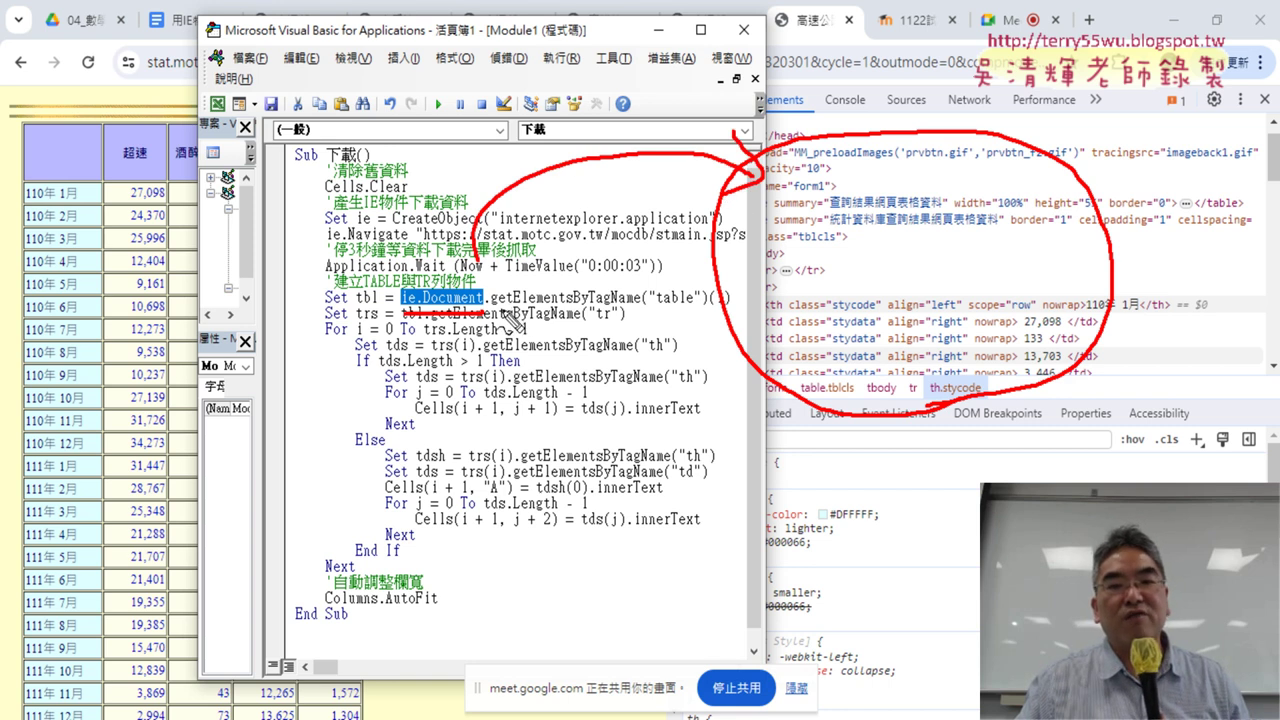
drag(497, 310, 578, 312)
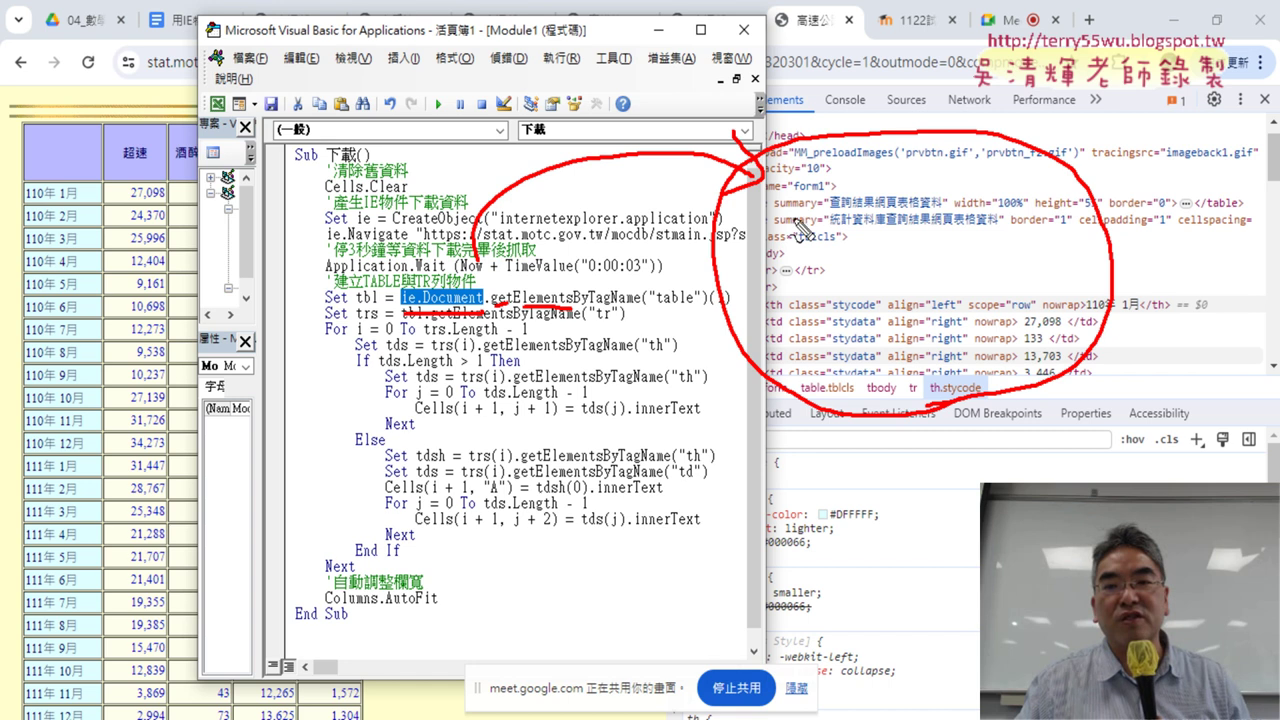
mouse_move(572, 310)
mouse_down()
mouse_move(626, 326)
mouse_move(650, 316)
mouse_up()
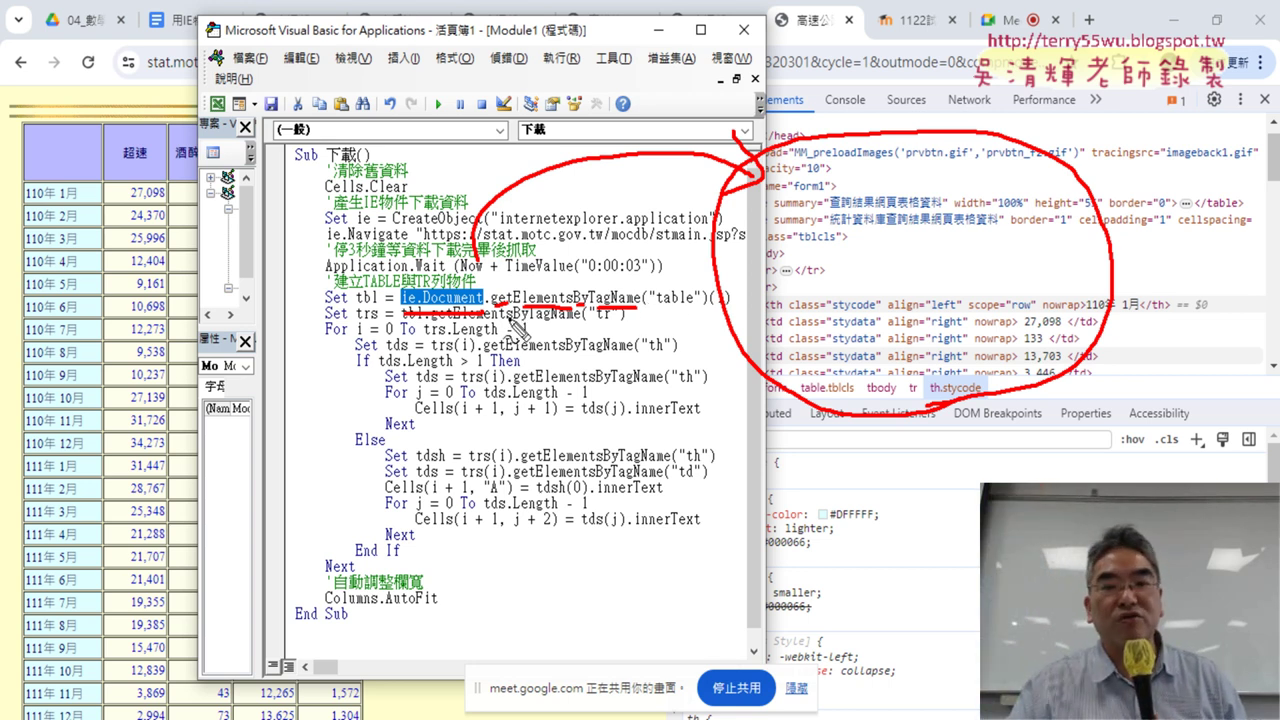
drag(662, 310, 692, 310)
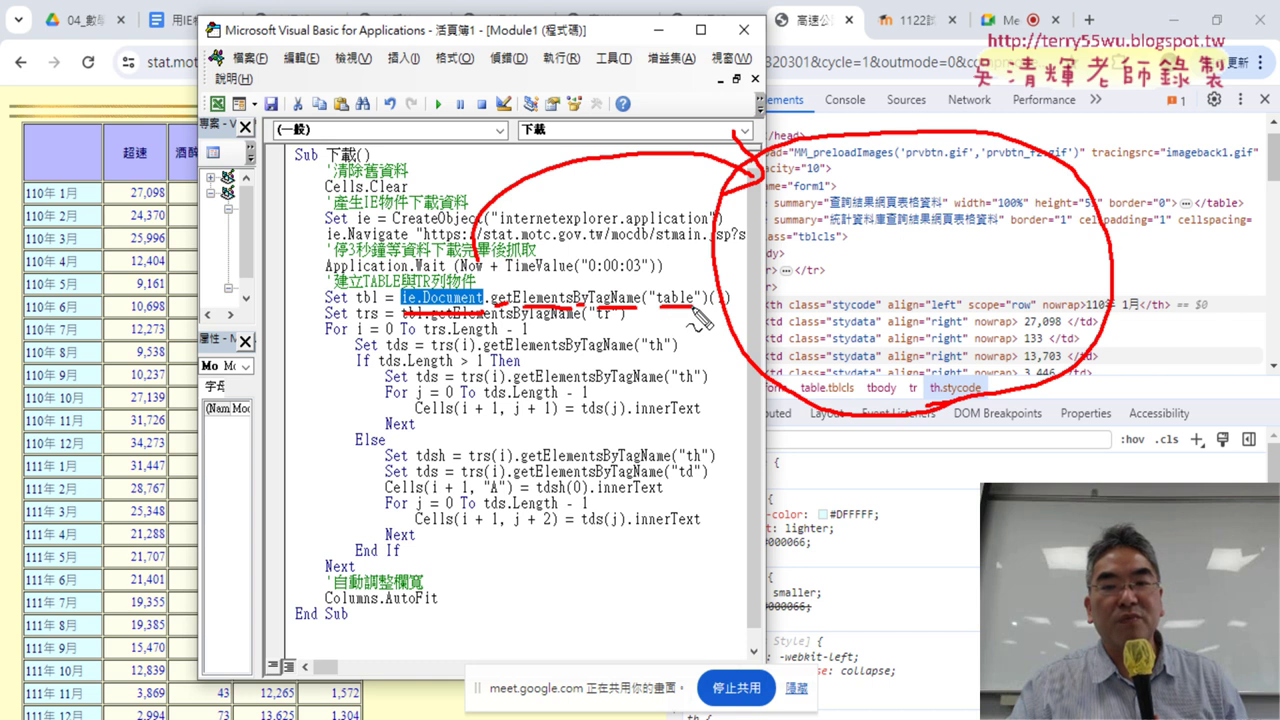
key(Escape)
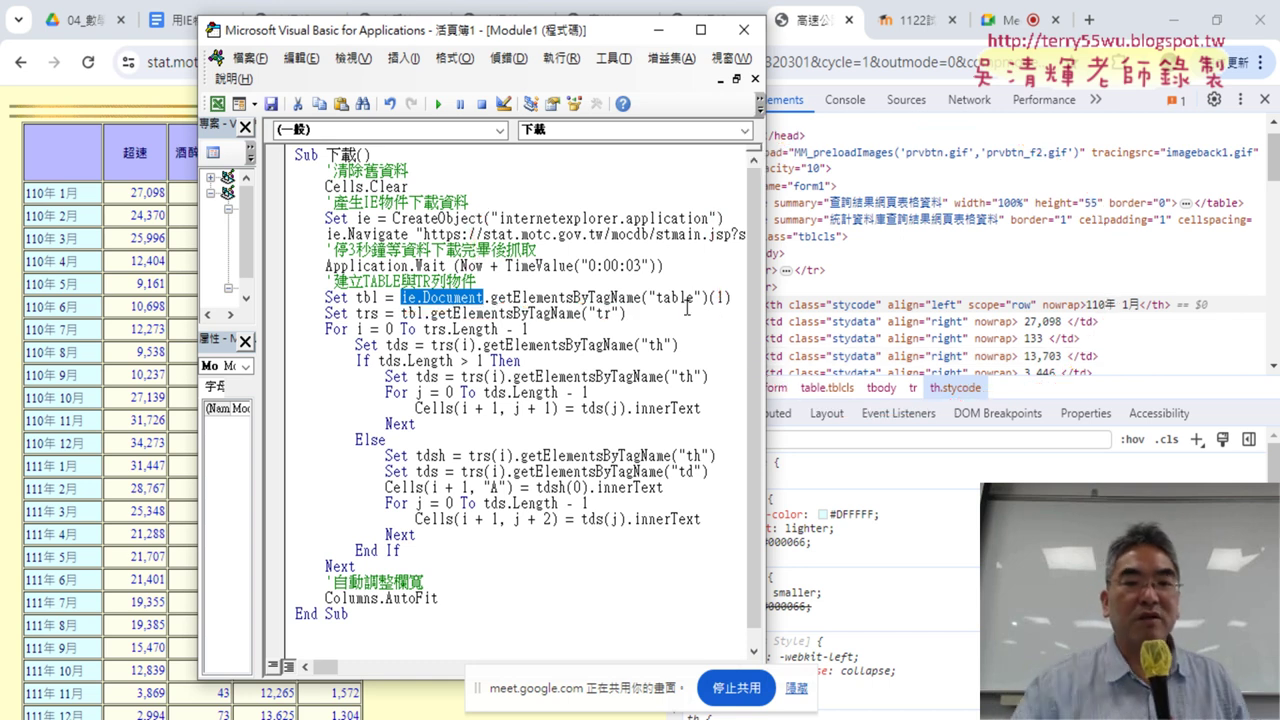
- Highlight the table index (1) and the tbl variable, then return to the browser's tbody view
double_click(713, 297)
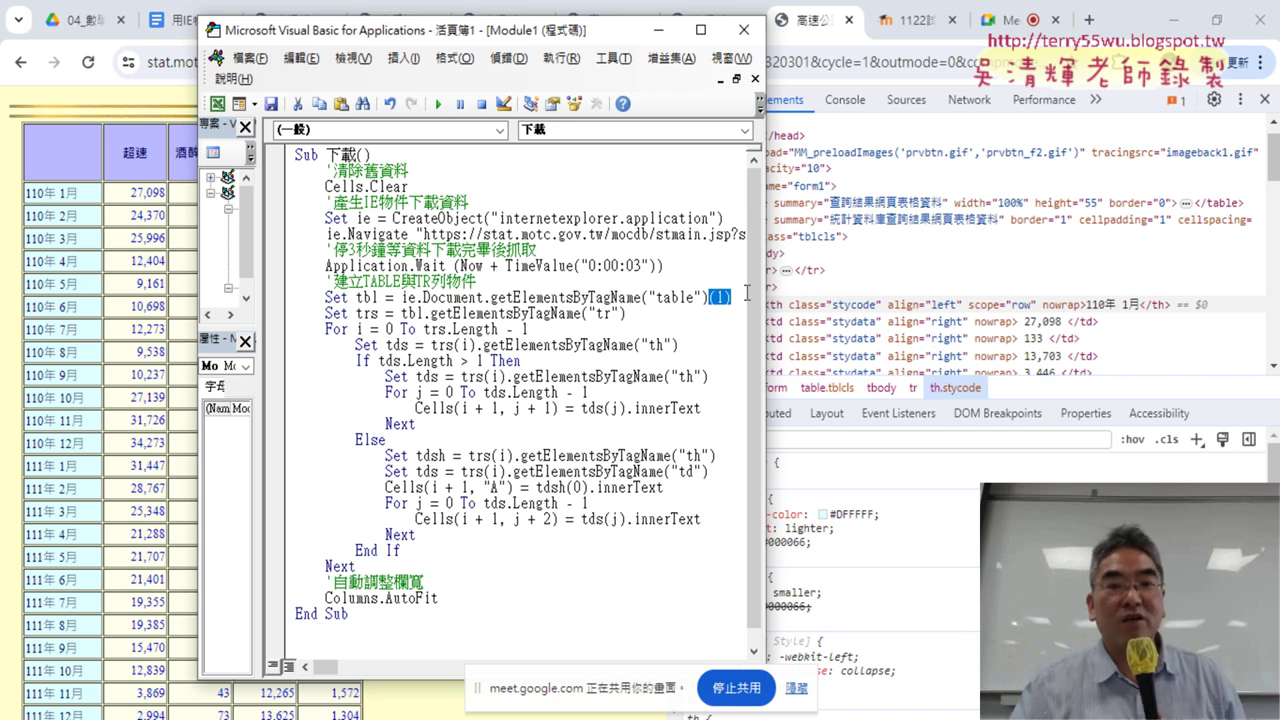
drag(356, 297, 380, 297)
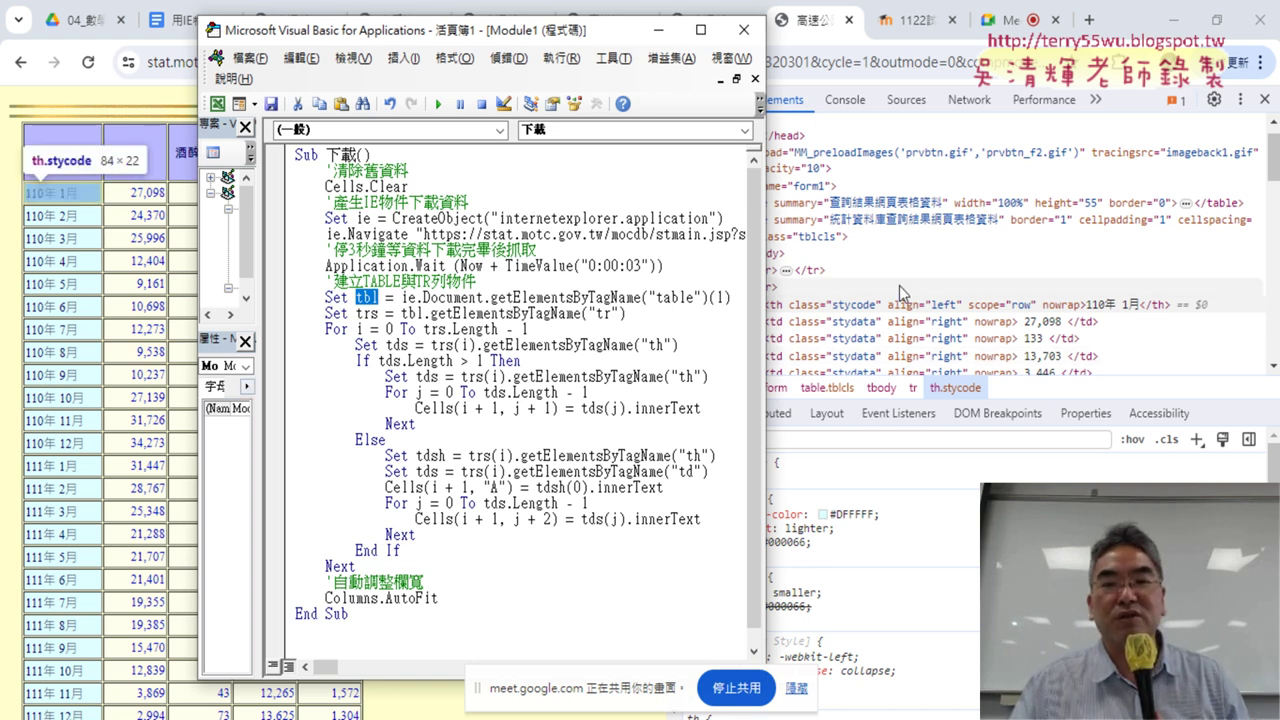
click(775, 253)
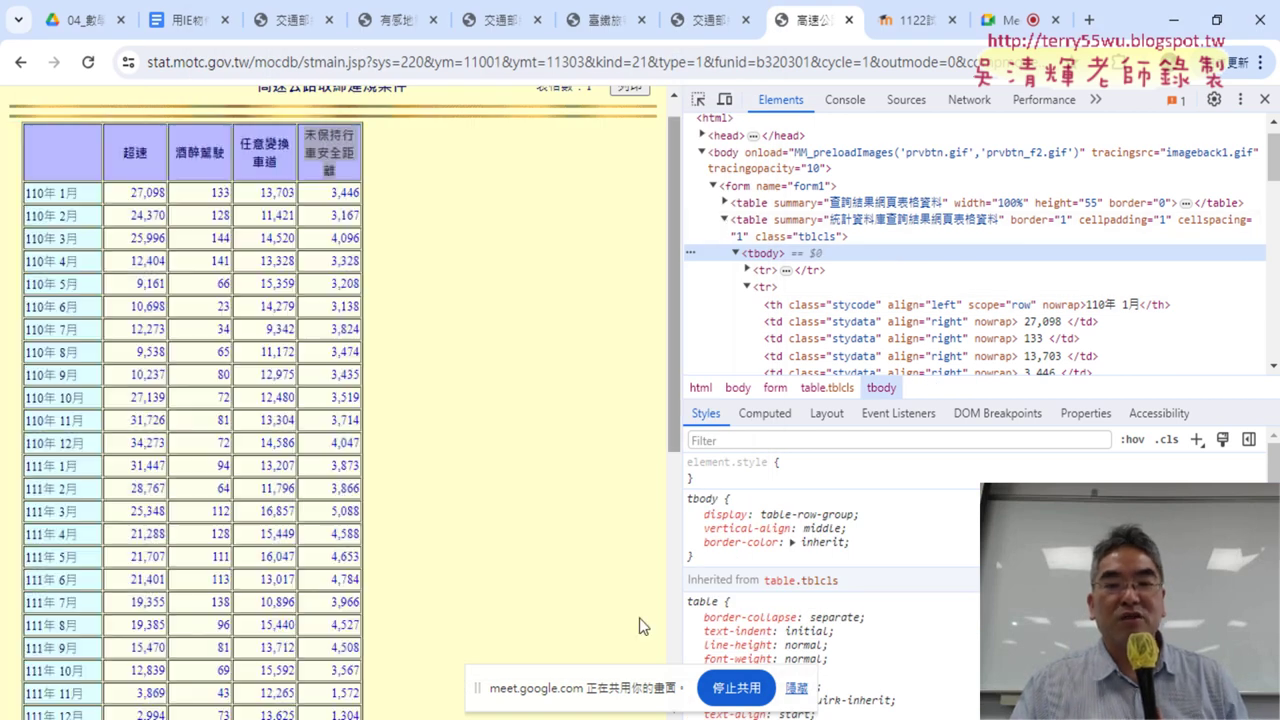
- Point out the tr tag name in the macro and narrow the code window
mouse_move(614, 718)
click(690, 640)
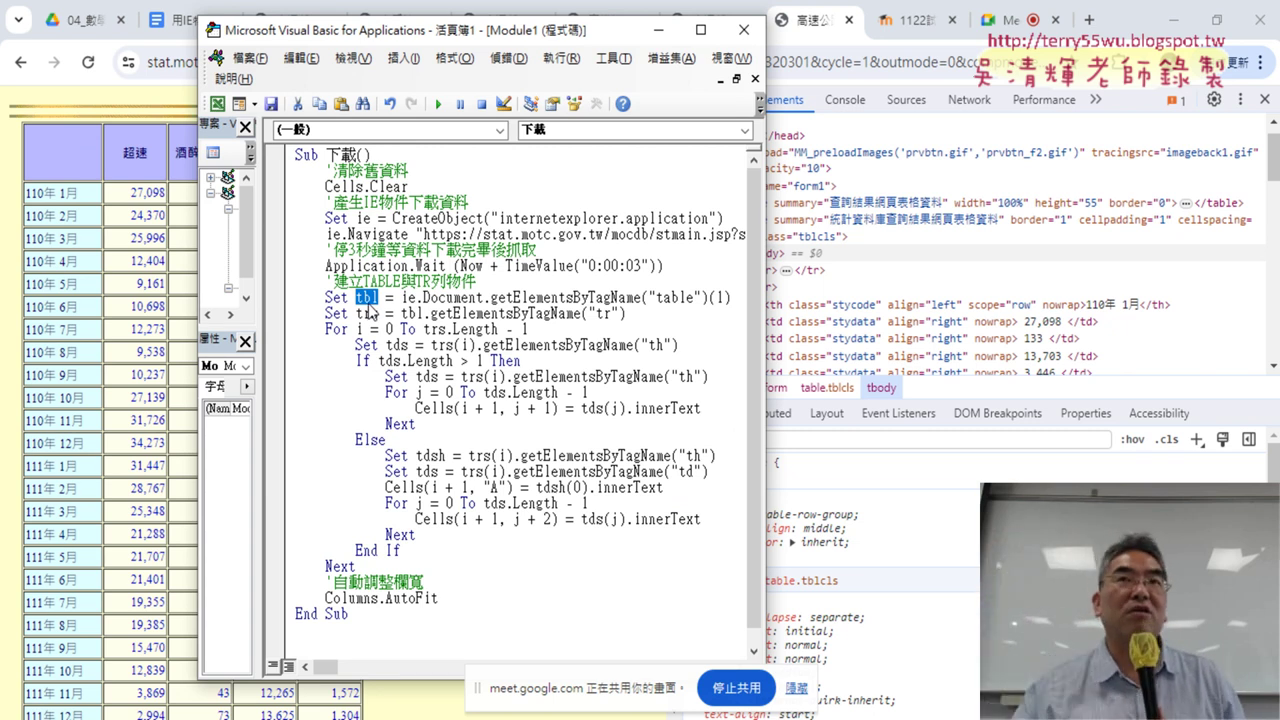
double_click(603, 314)
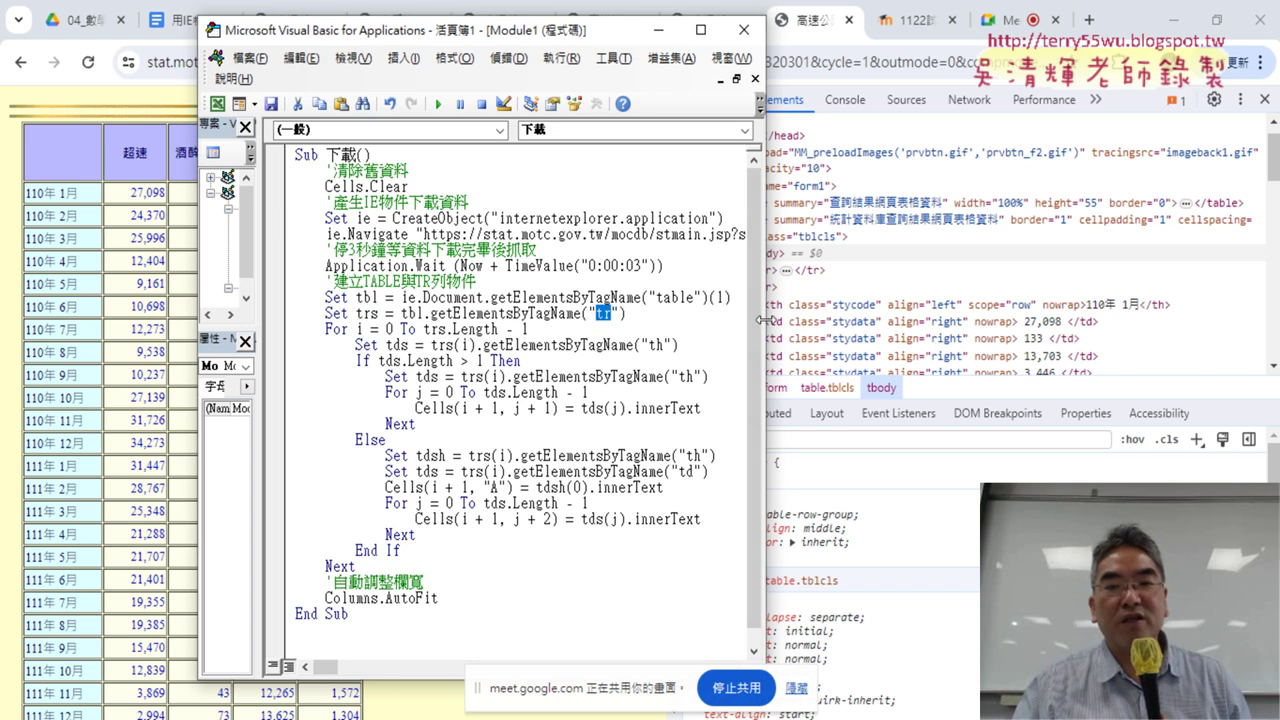
drag(765, 320, 637, 320)
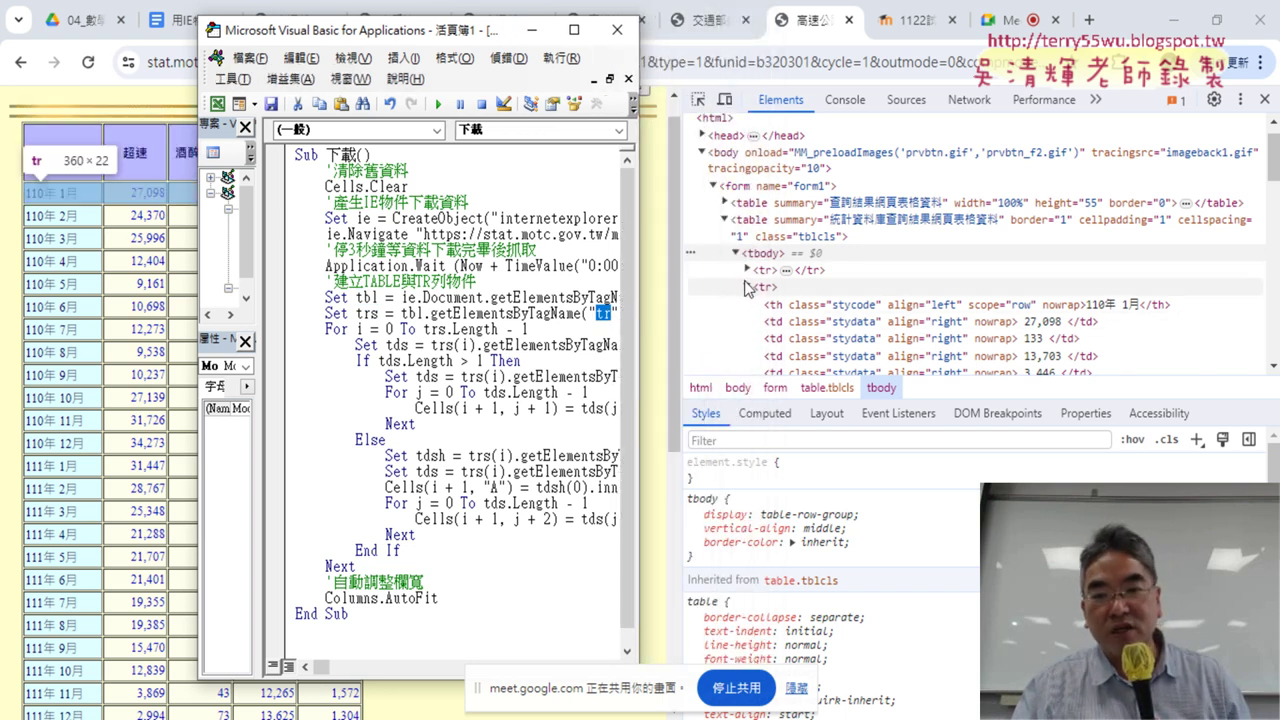
- Expand the table.tblcls node in Elements, select its first tr, and scroll through the rows
click(727, 221)
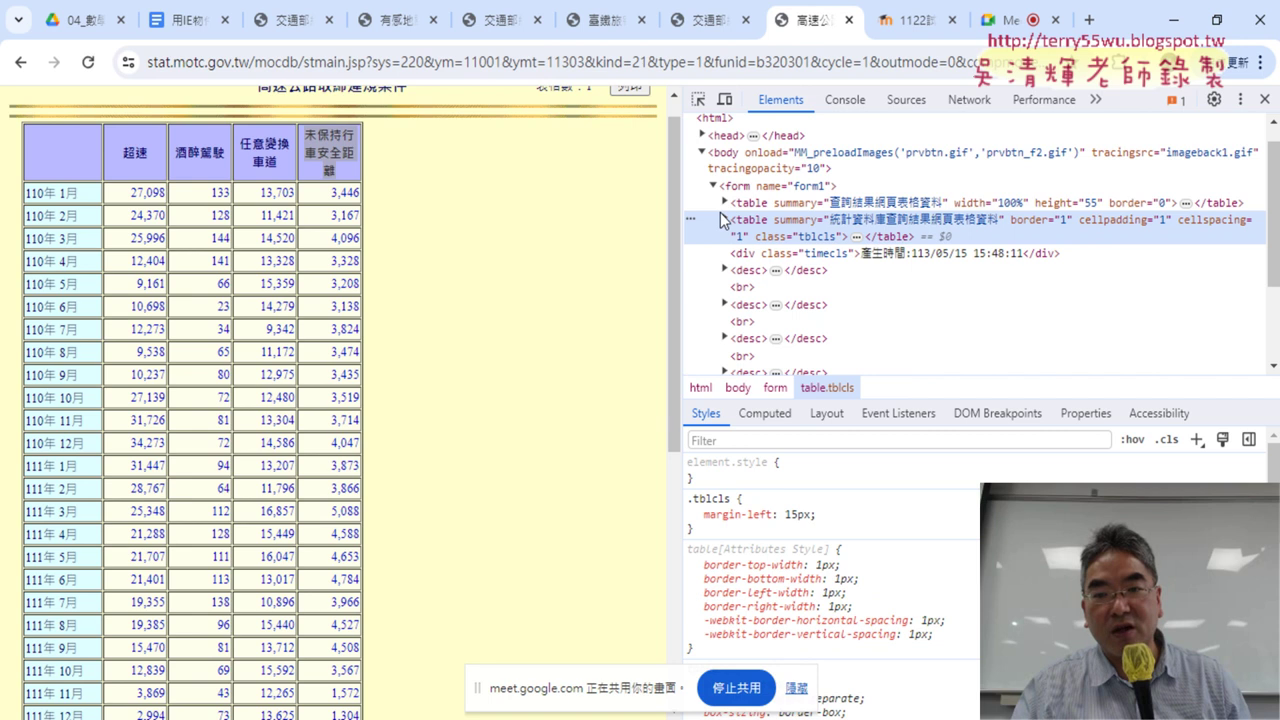
click(725, 221)
click(748, 287)
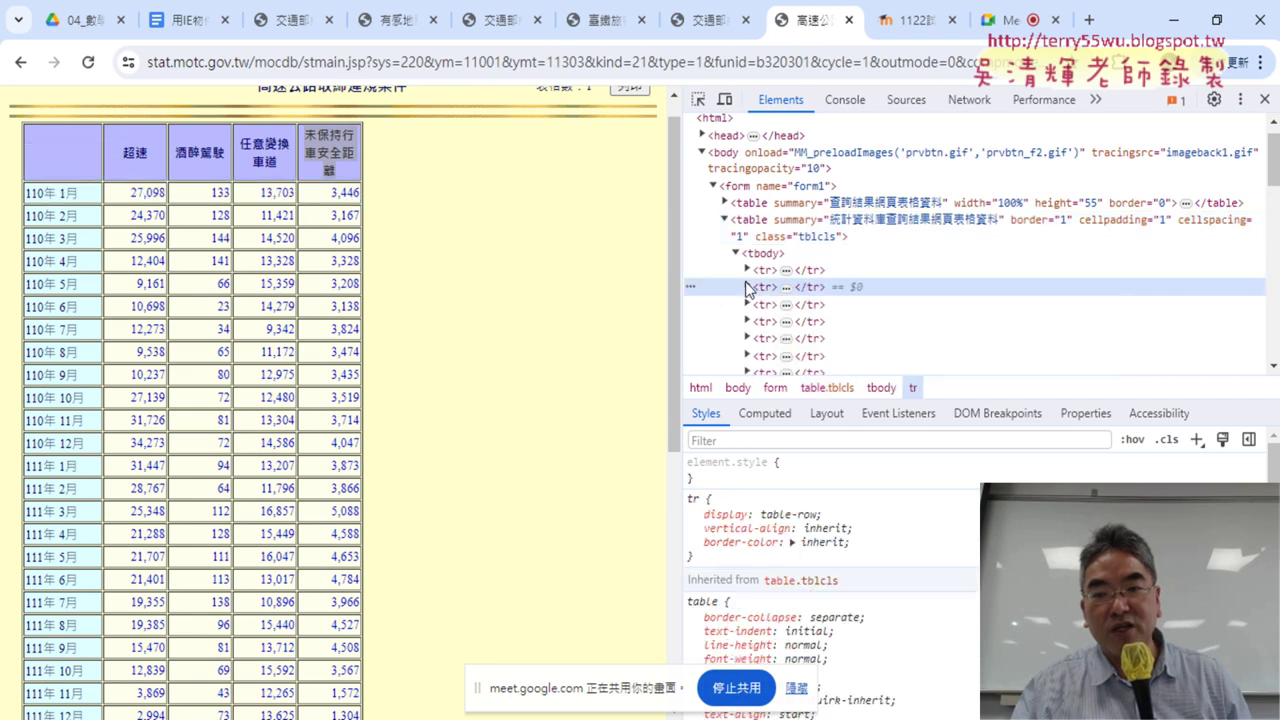
click(760, 272)
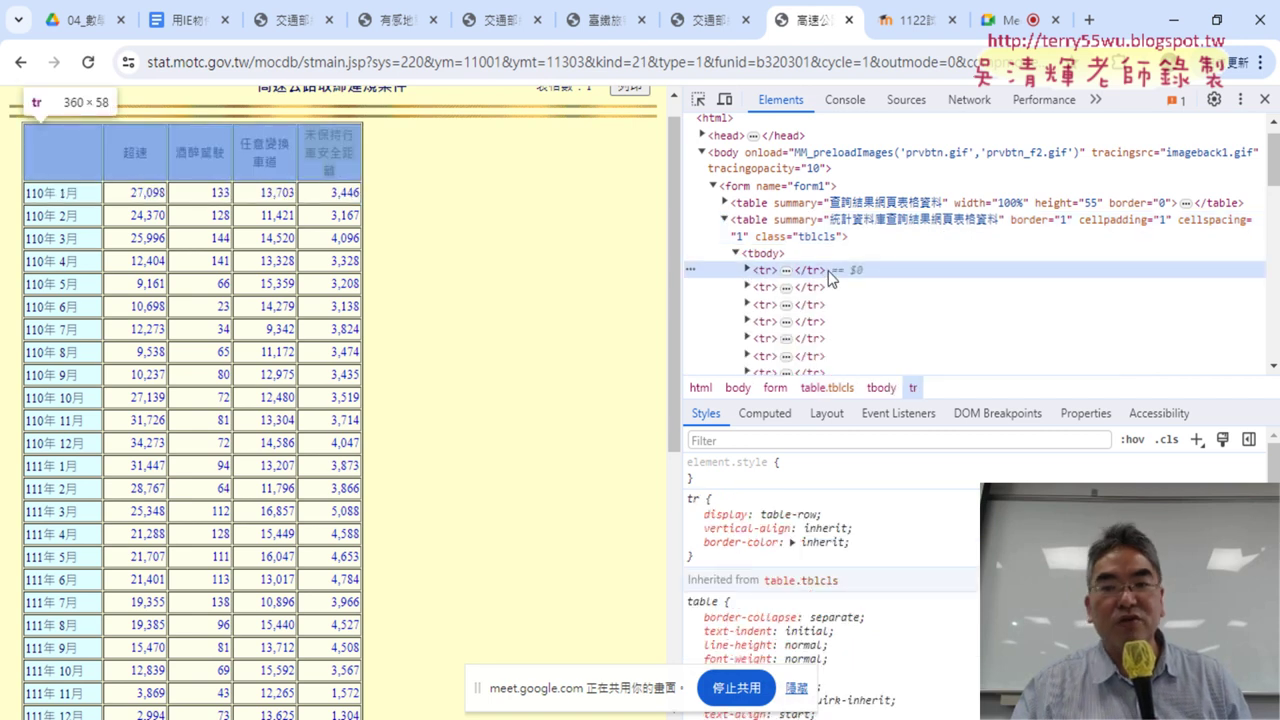
scroll(828, 279, down, 3)
scroll(828, 279, down, 2)
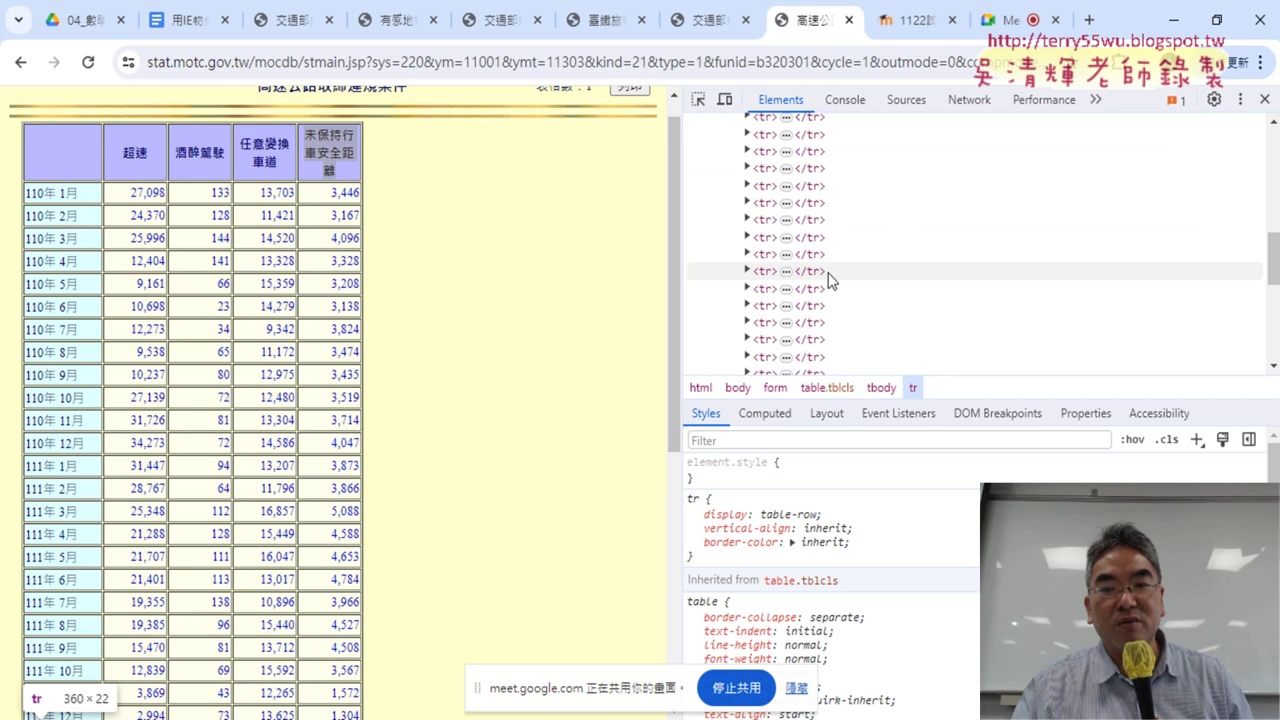
scroll(828, 279, down, 5)
scroll(828, 279, up, 3)
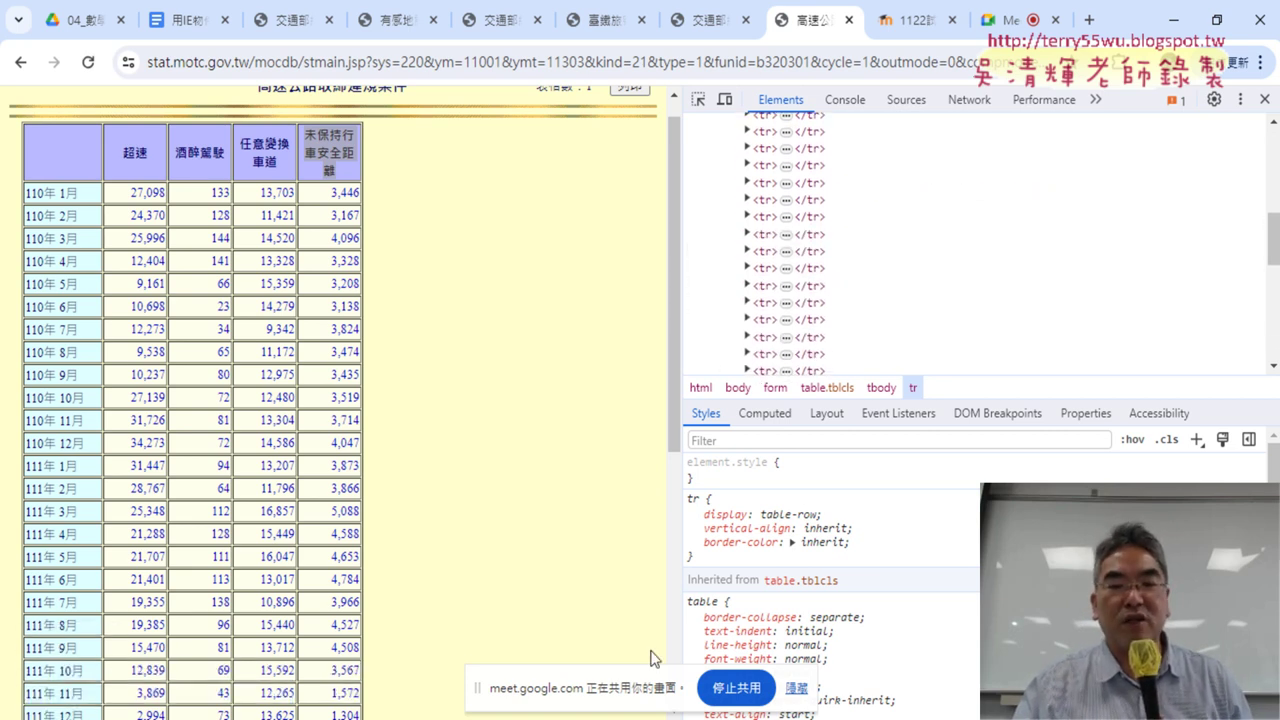
click(745, 585)
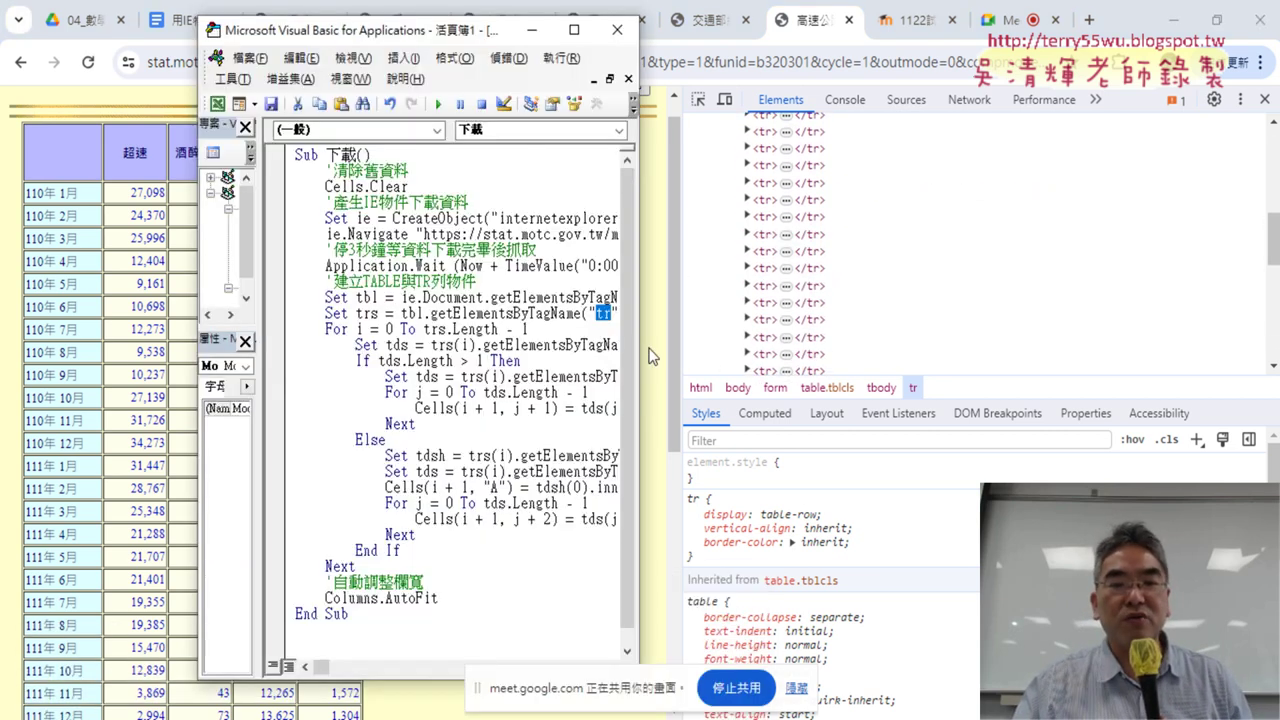
- Widen the code window and highlight tbl, the tr tag and the trs row collection
drag(636, 350, 910, 350)
click(636, 292)
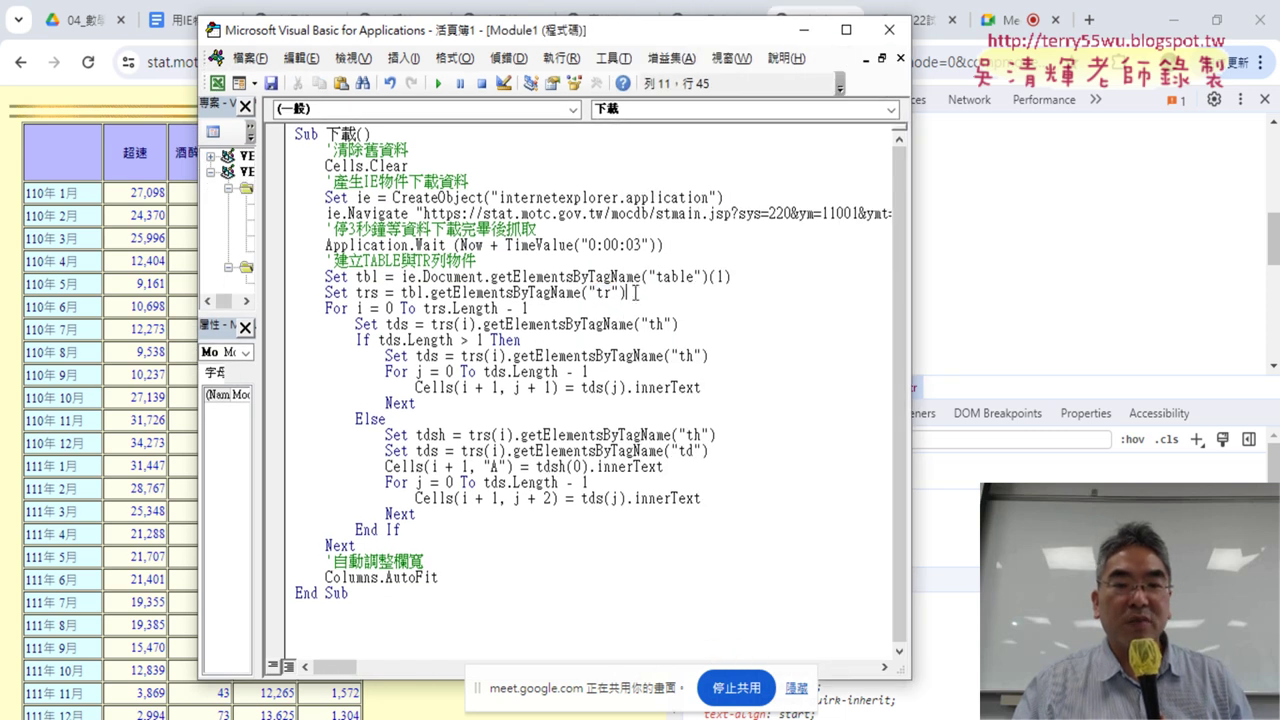
drag(355, 277, 581, 292)
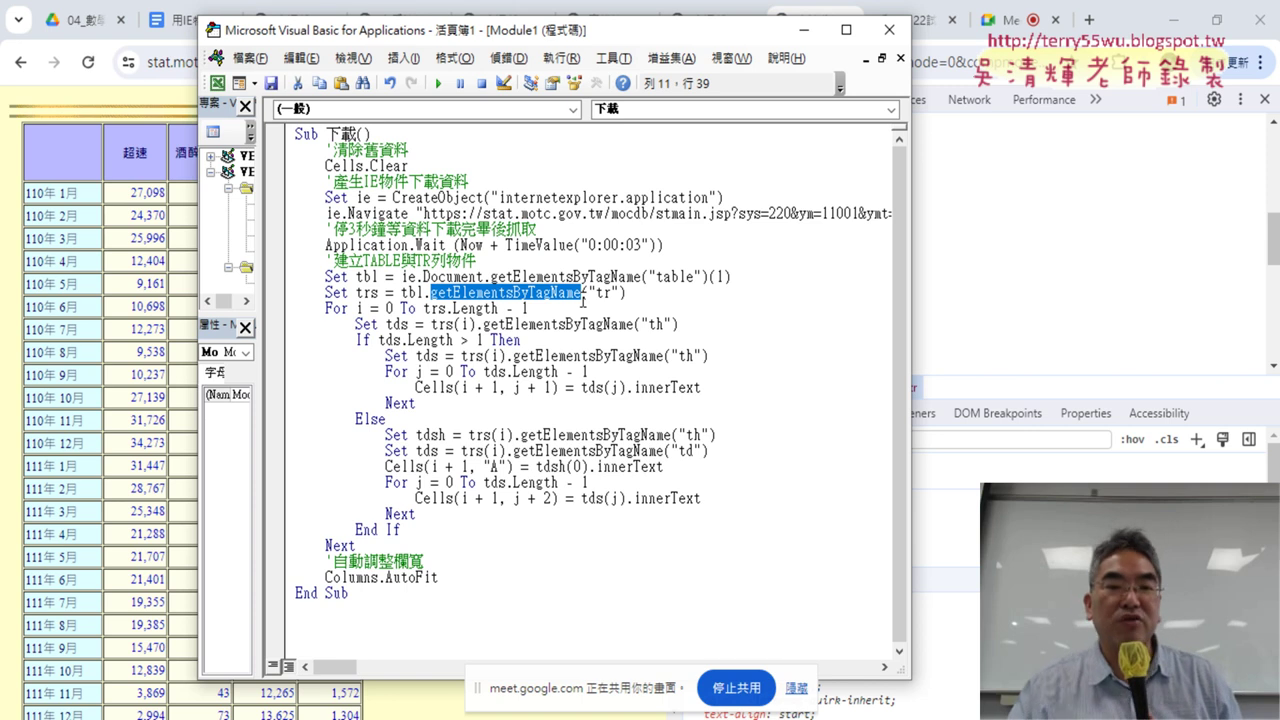
drag(401, 292, 416, 292)
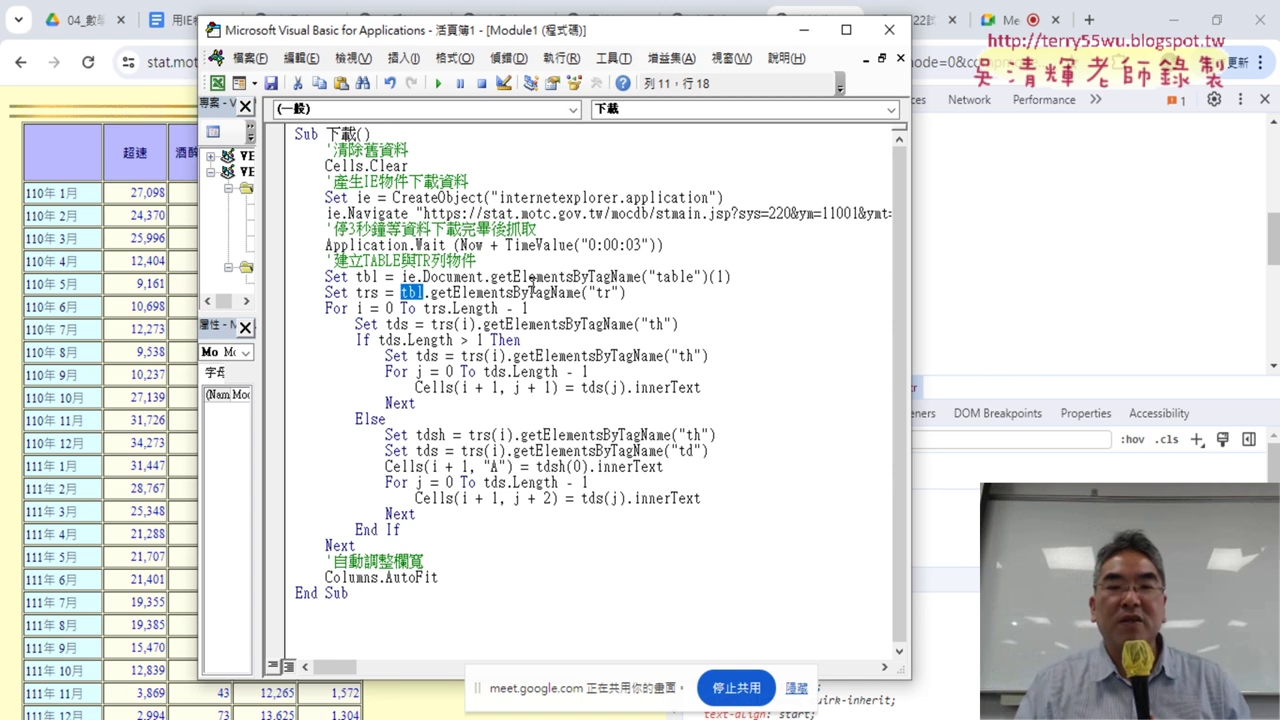
drag(597, 292, 611, 292)
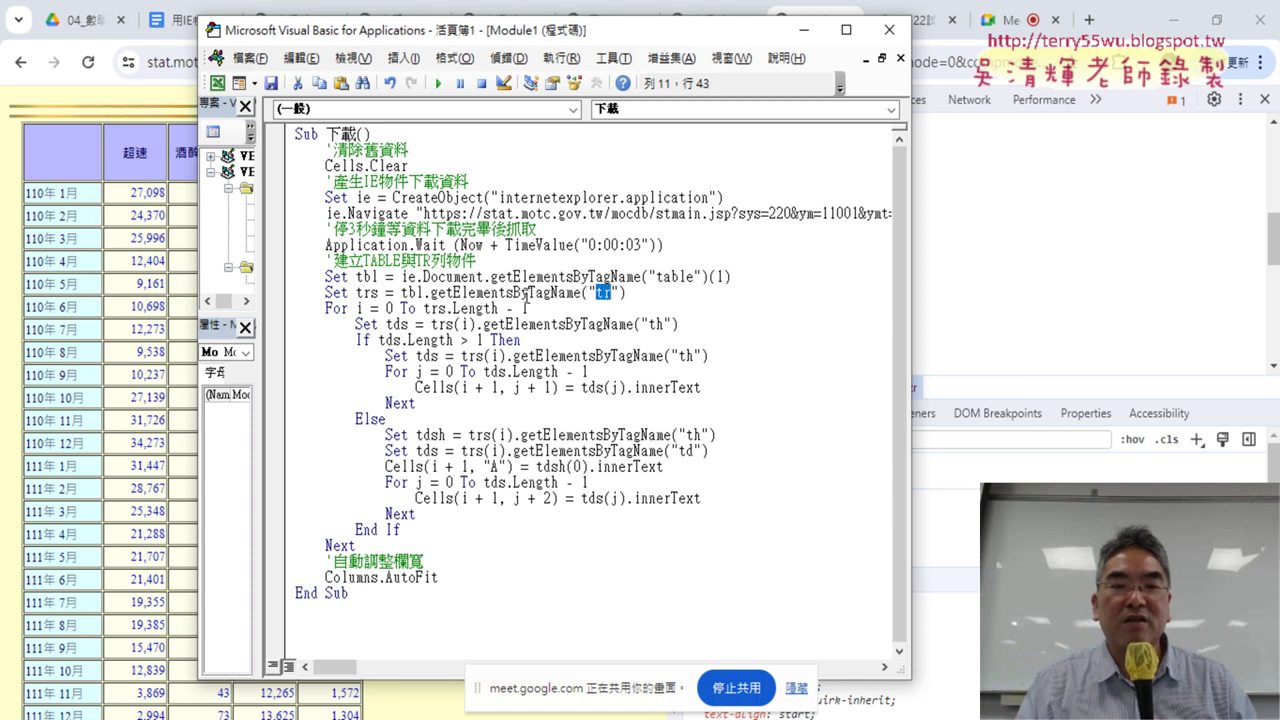
drag(379, 292, 356, 292)
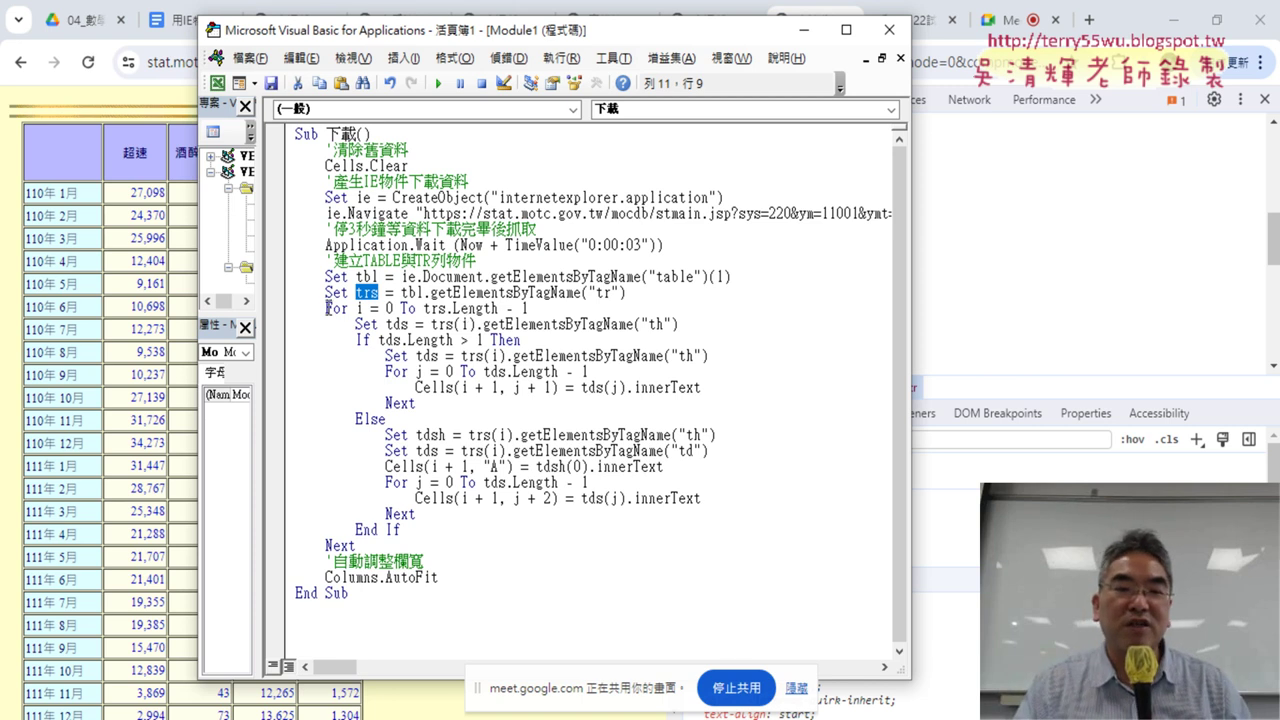
- Explain the For i = 0 To trs.Length - 1 loop, then move the editor right
drag(327, 308, 529, 310)
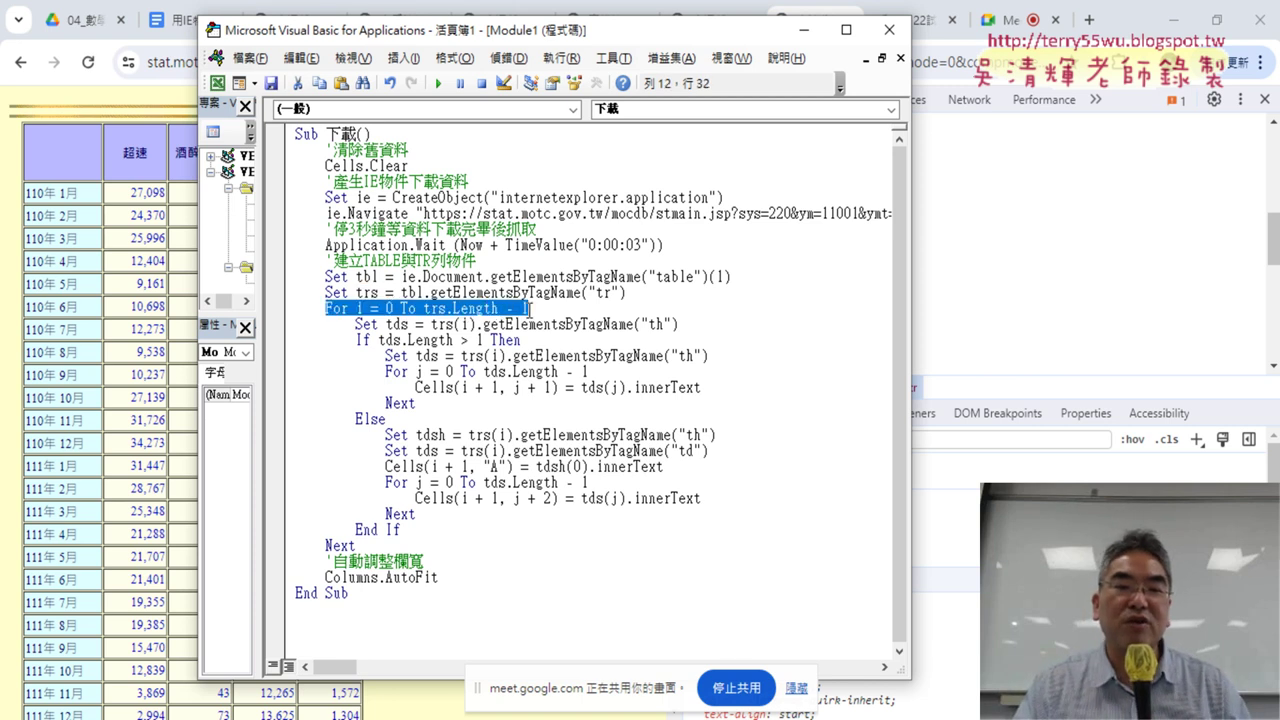
double_click(390, 309)
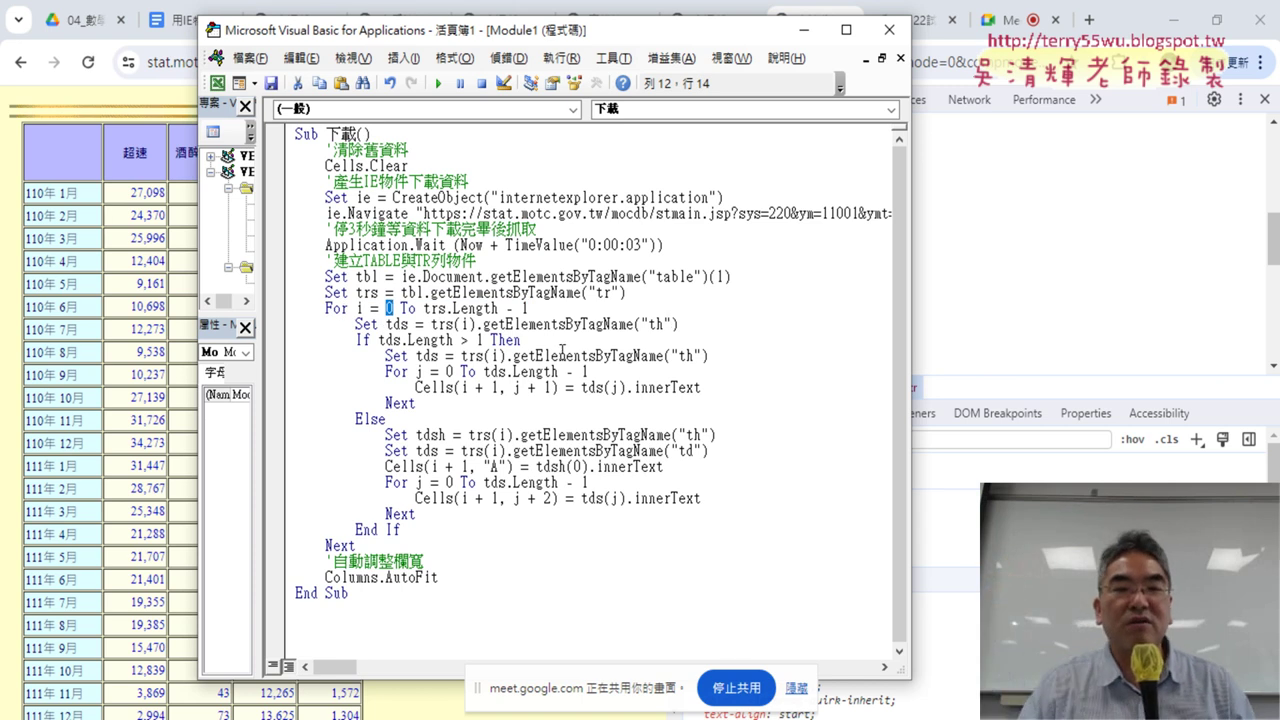
drag(424, 309, 495, 309)
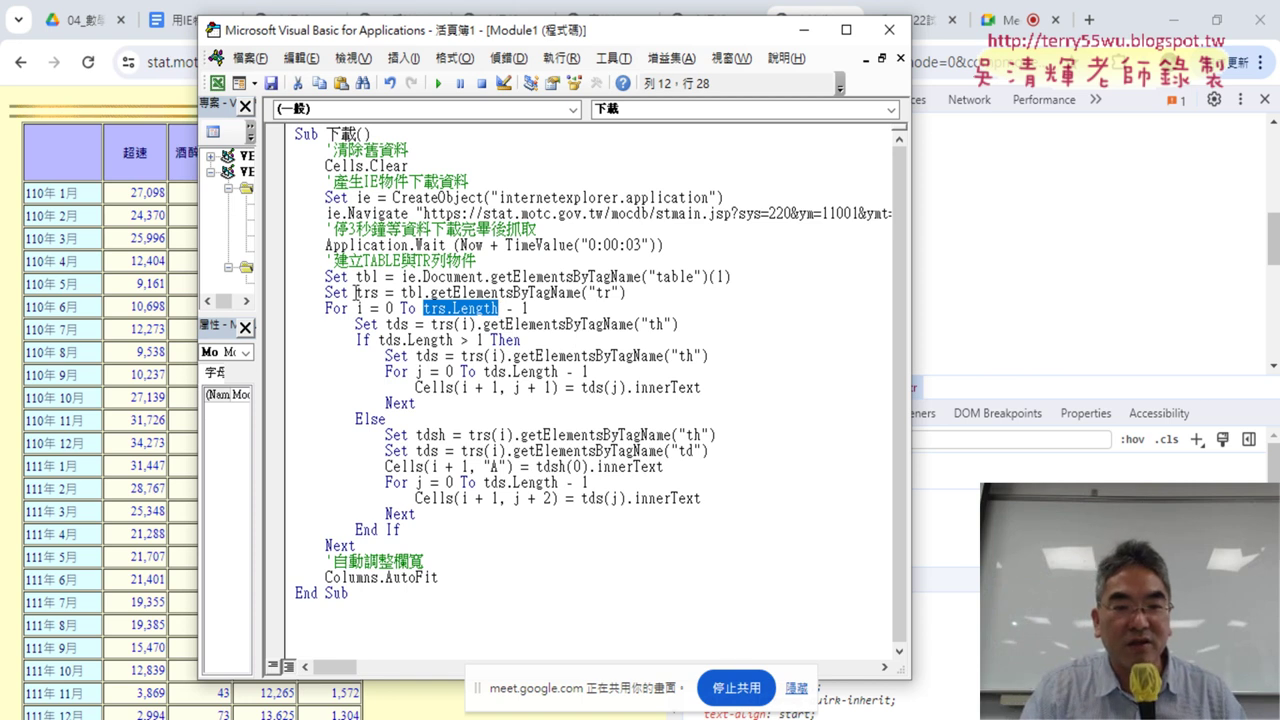
drag(356, 292, 378, 292)
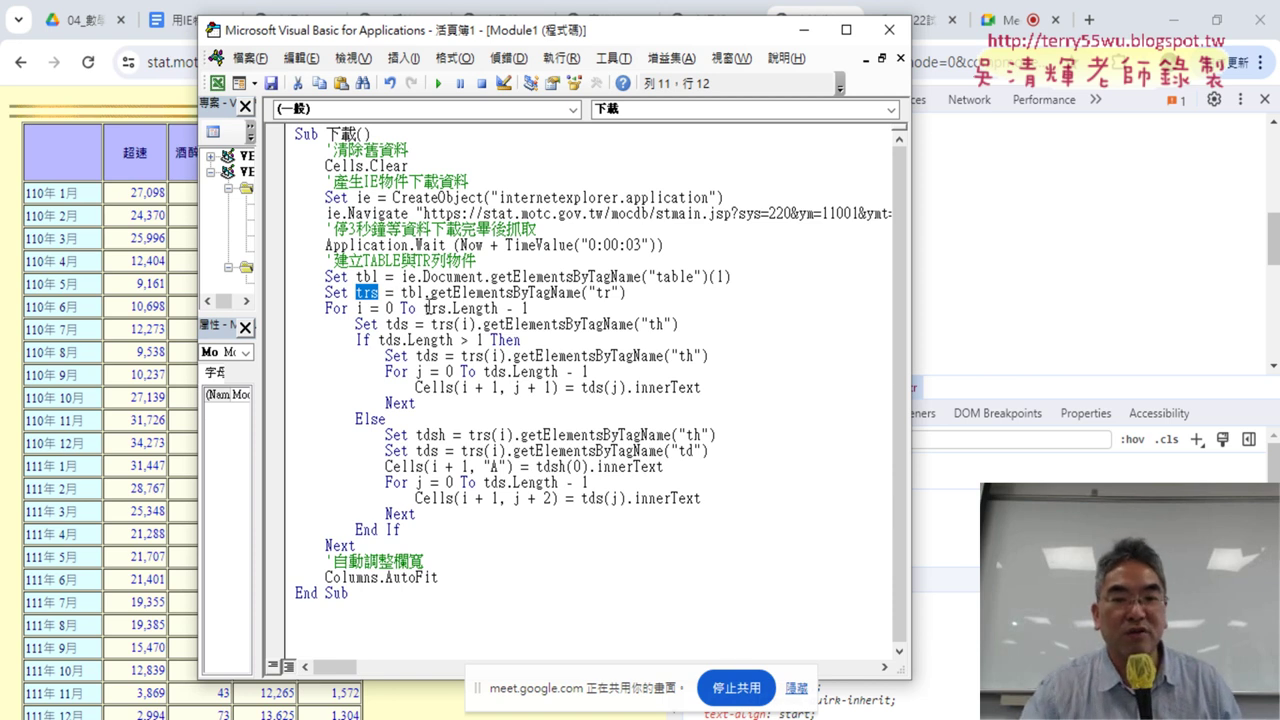
drag(446, 308, 498, 308)
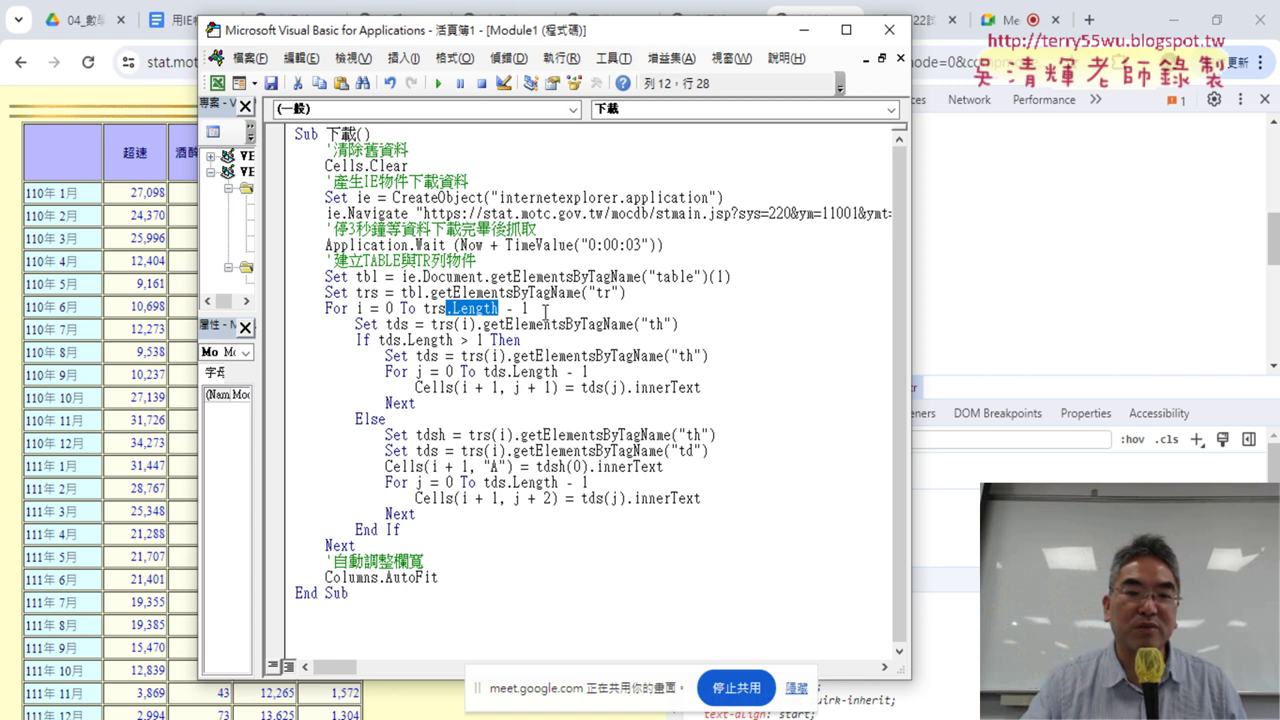
drag(530, 310, 505, 310)
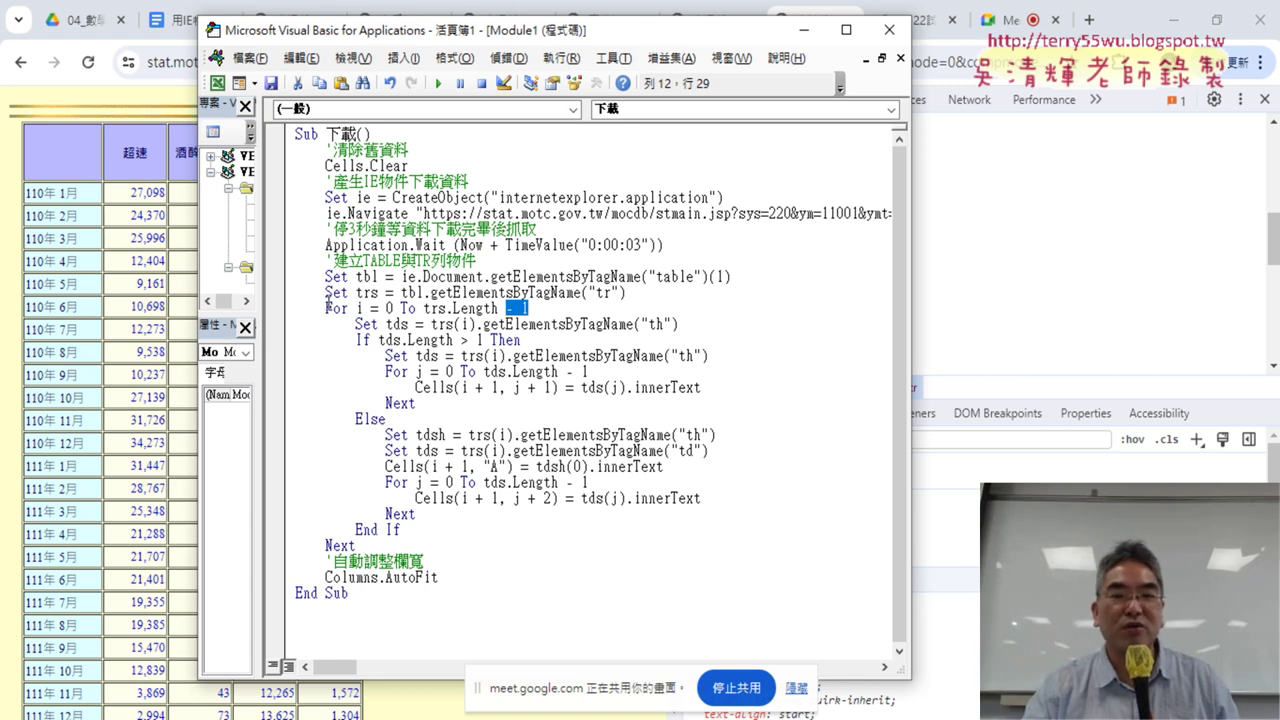
drag(327, 308, 541, 304)
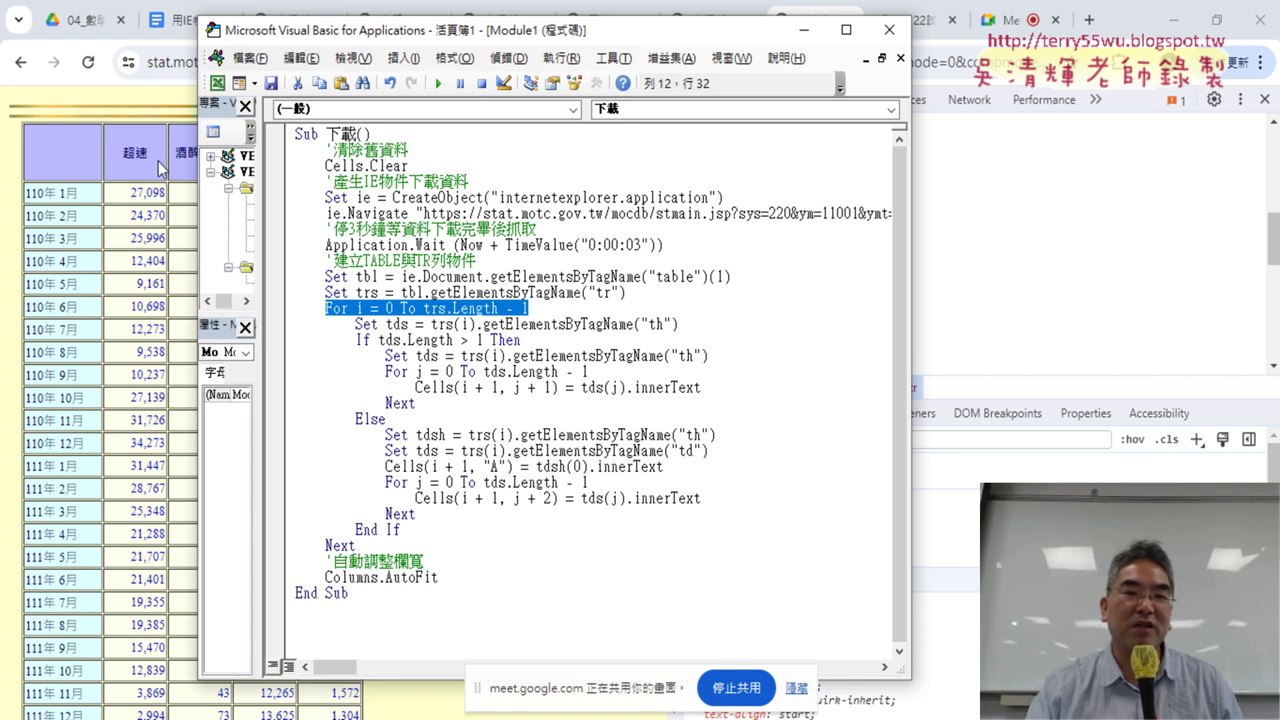
drag(372, 36, 545, 36)
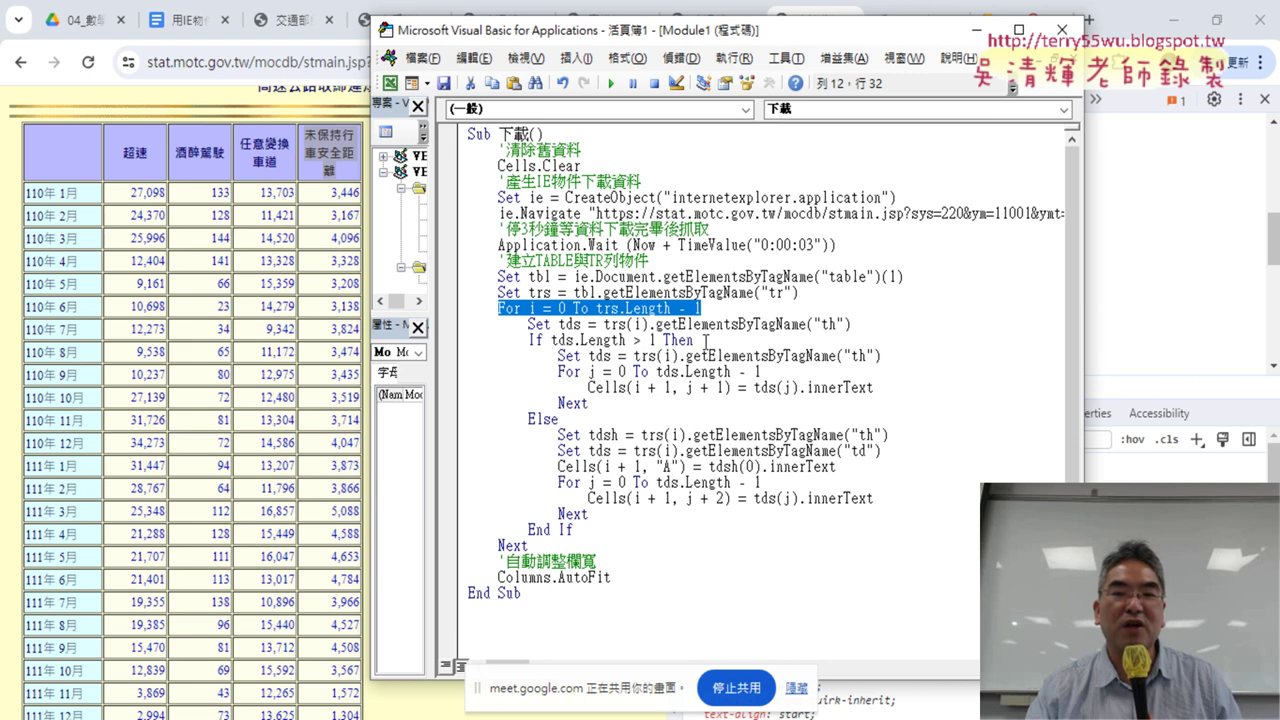
- Highlight Cells(i + 1, j + 1), .innerText and the loop body, then select the web table headers
drag(588, 387, 729, 389)
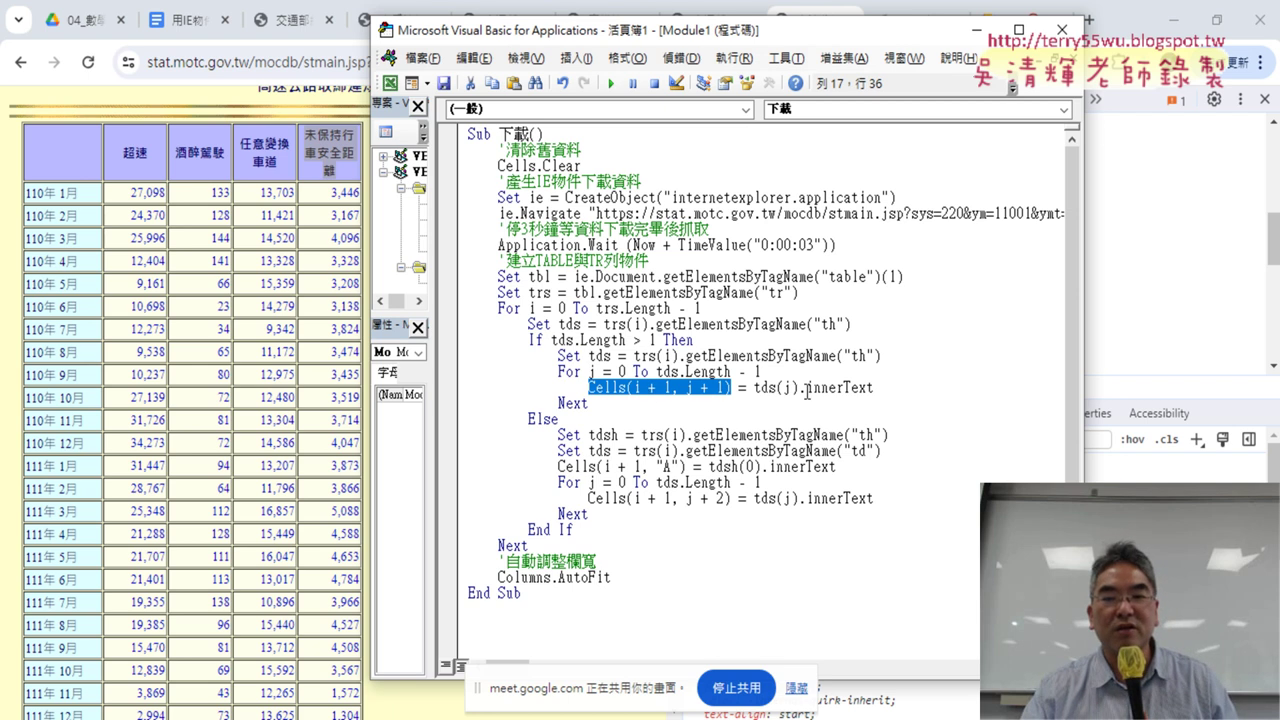
drag(799, 387, 876, 387)
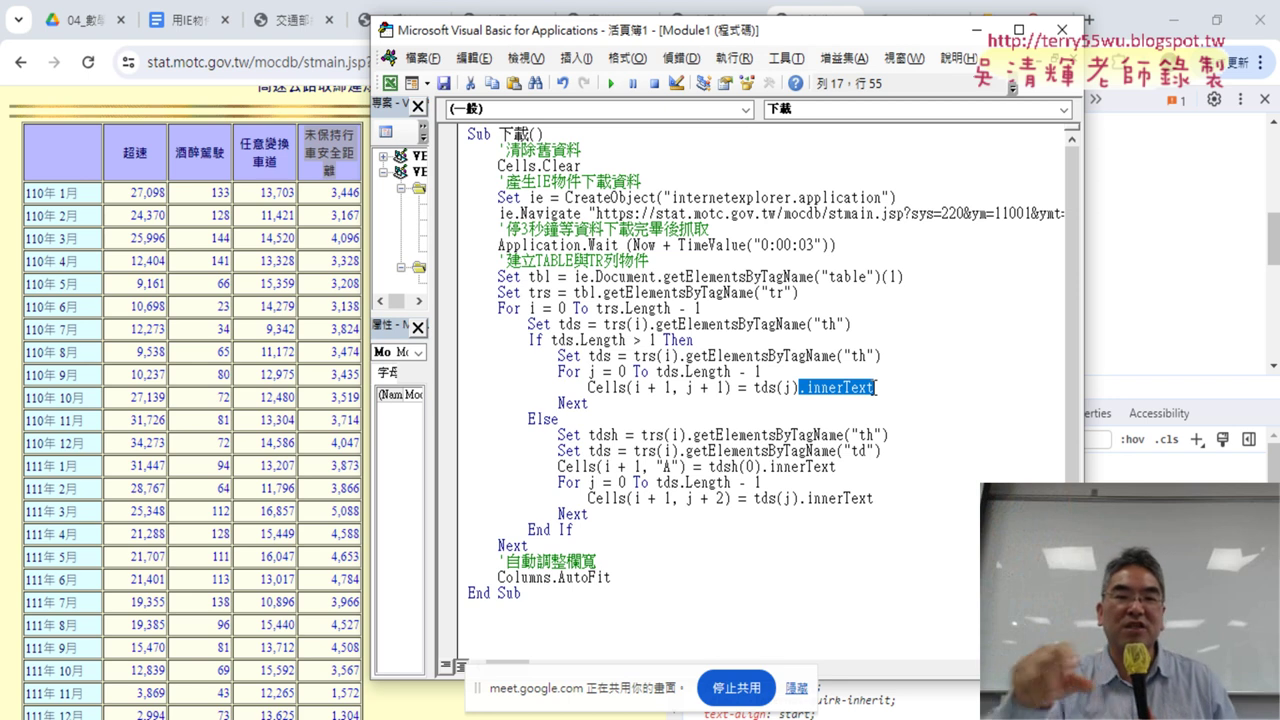
drag(590, 536, 455, 327)
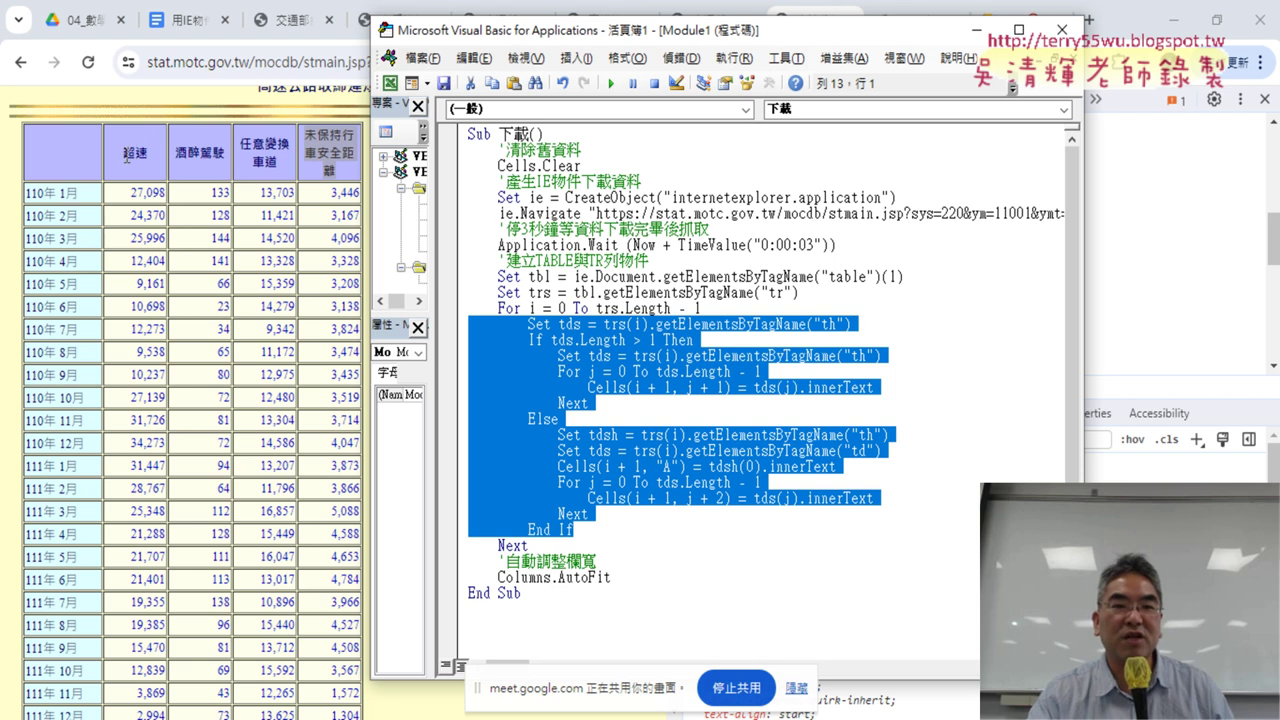
drag(127, 157, 343, 173)
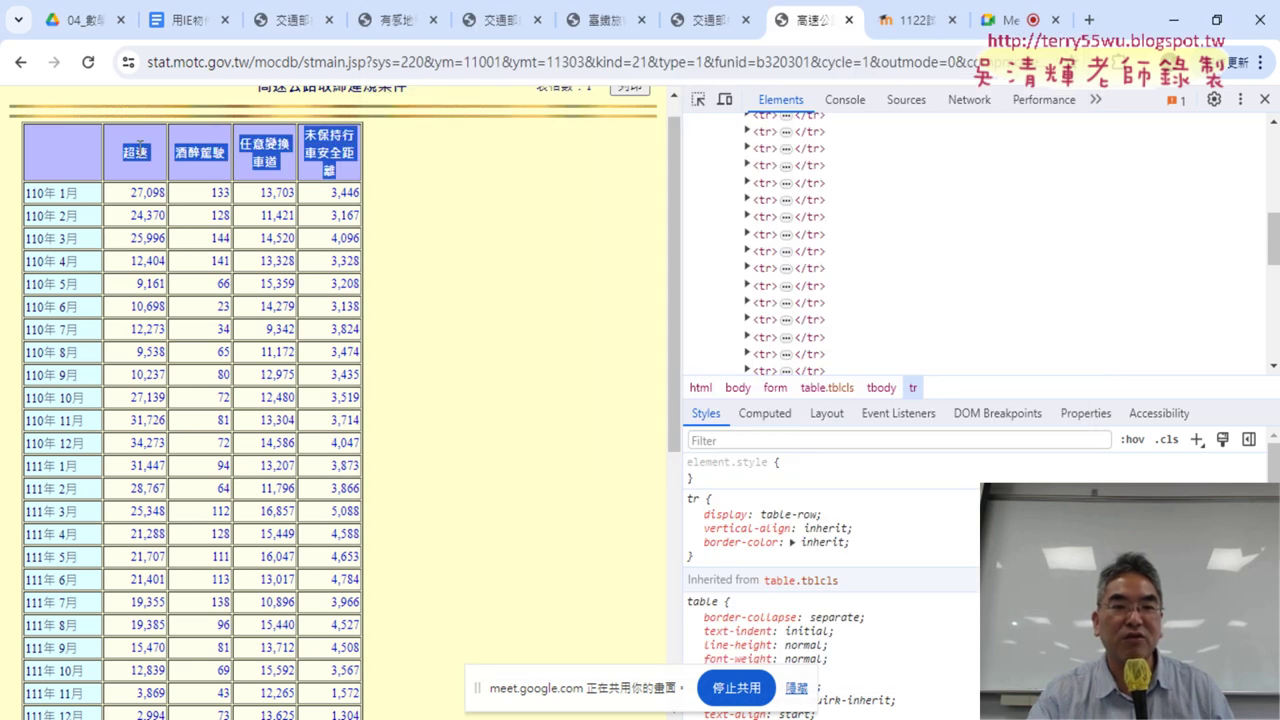
- Inspect the 超速 header cell with 檢查 and select the column header texts
right_click(142, 160)
click(213, 344)
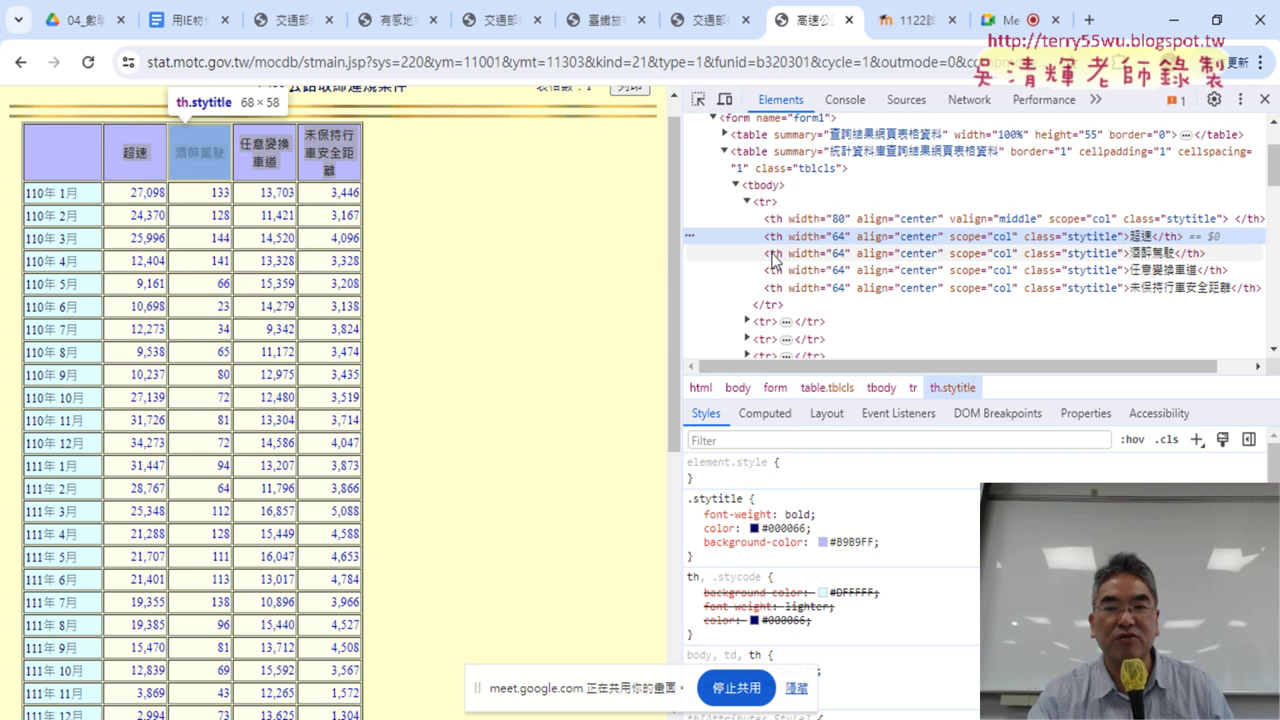
drag(120, 152, 346, 172)
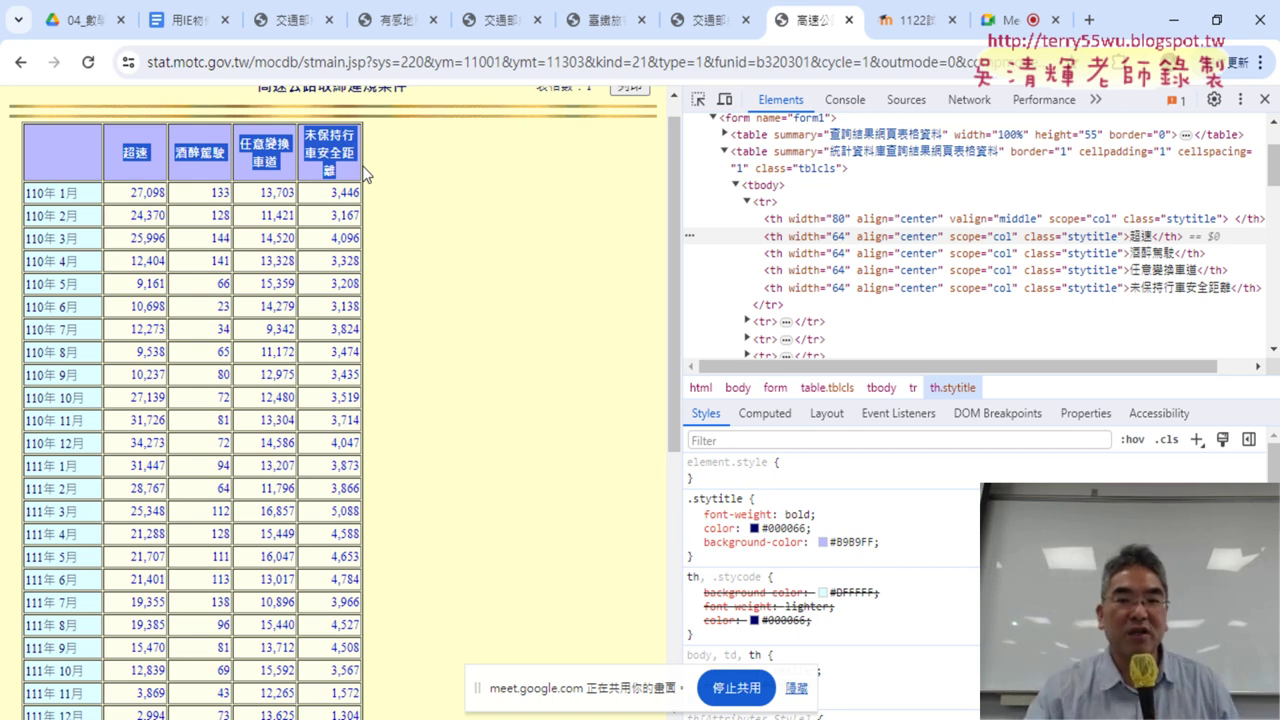
- Inspect the first data row's markup, a th month and four td values, then return to the macro
click(53, 193)
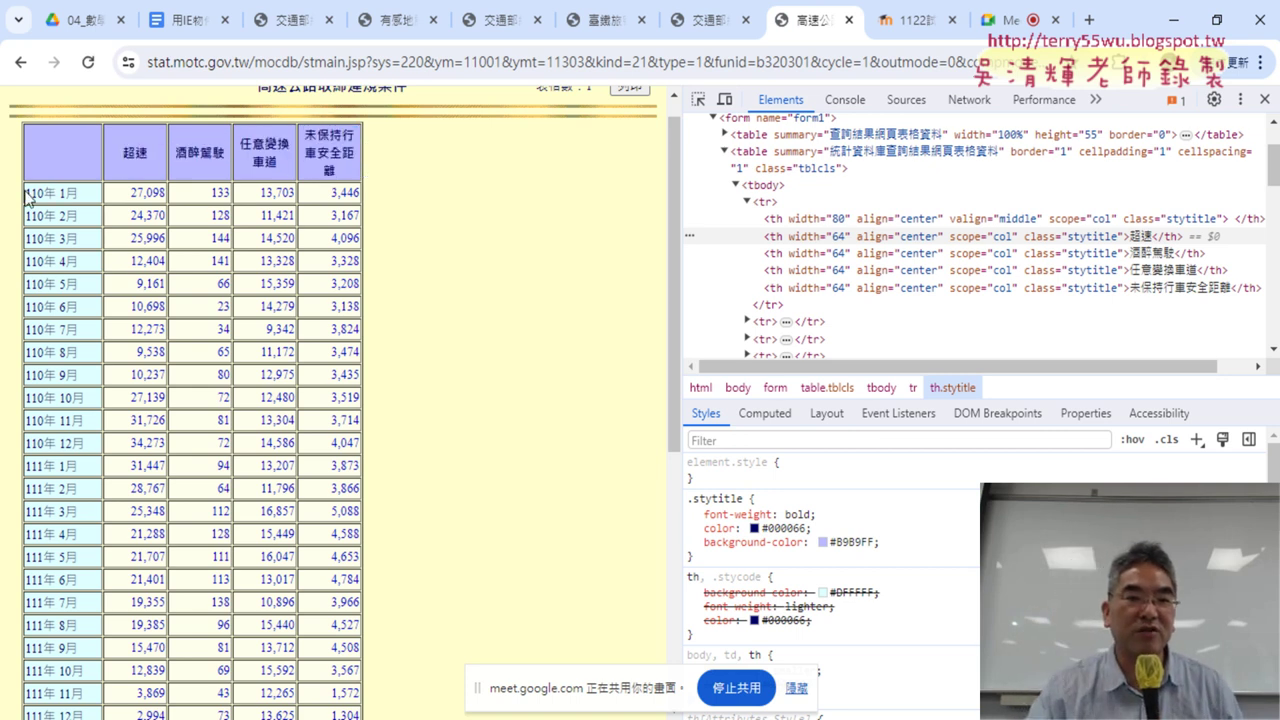
drag(37, 190, 343, 191)
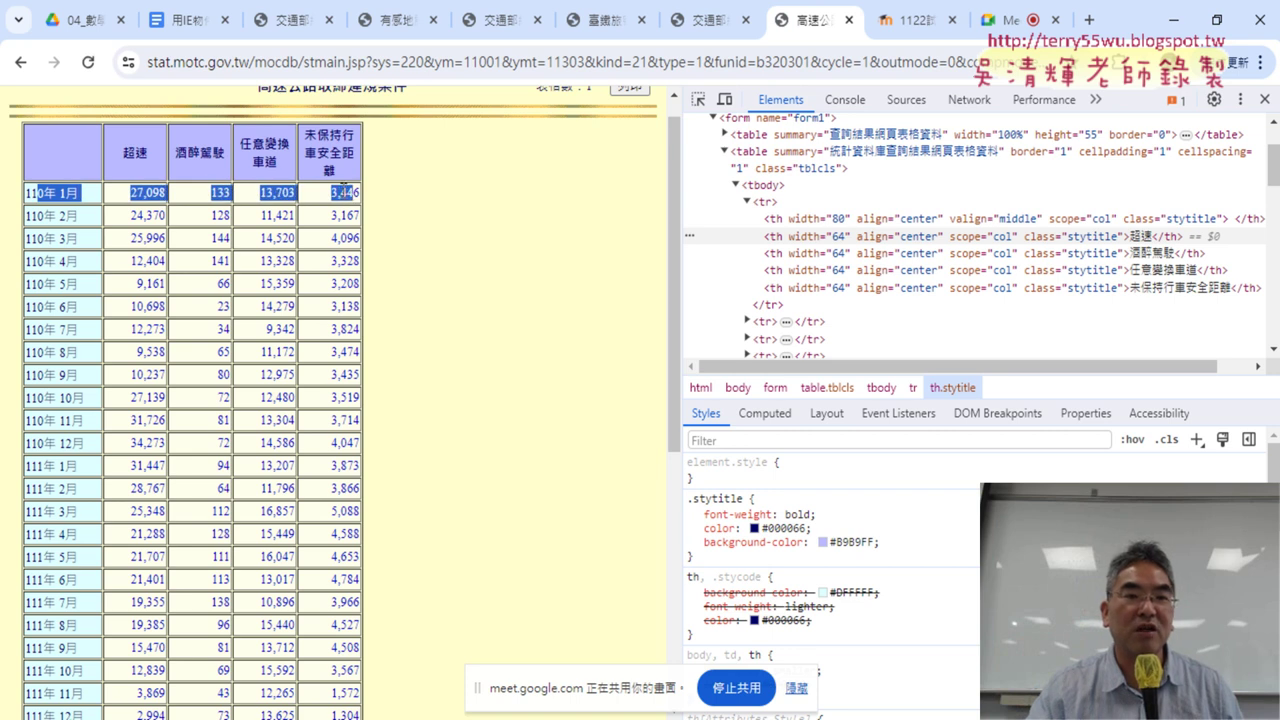
right_click(64, 192)
click(136, 399)
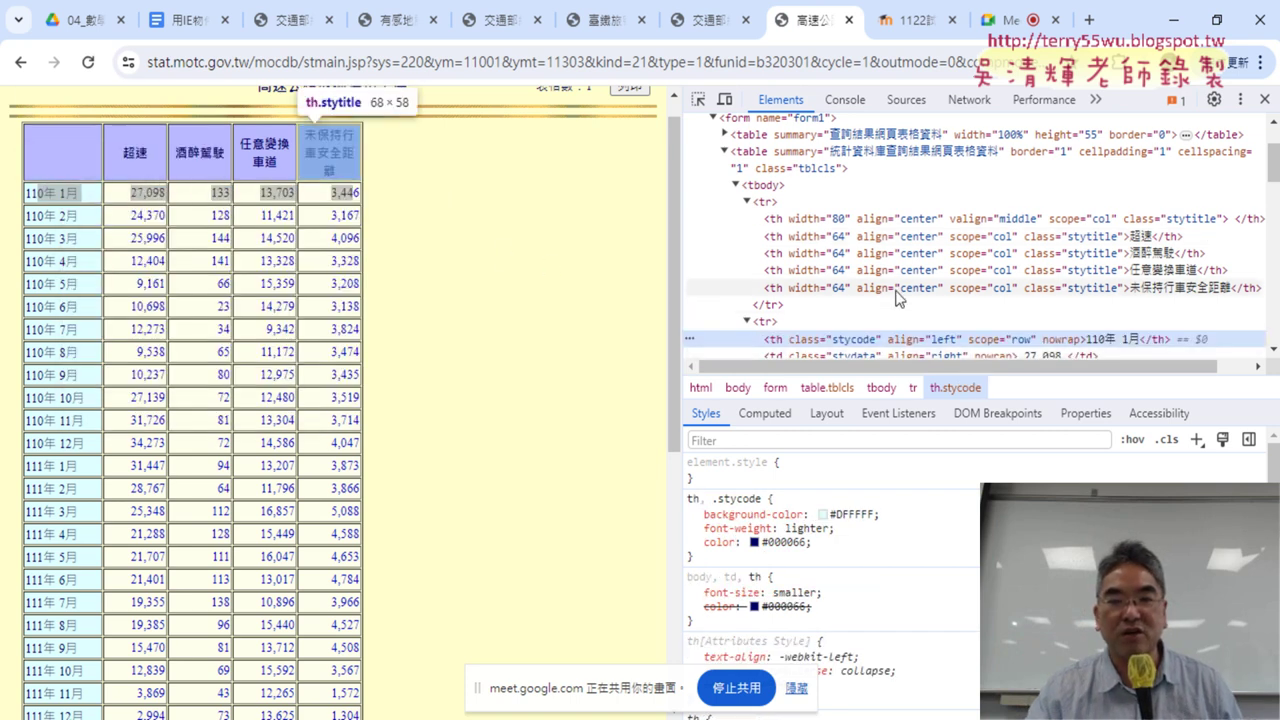
scroll(775, 250, down, 2)
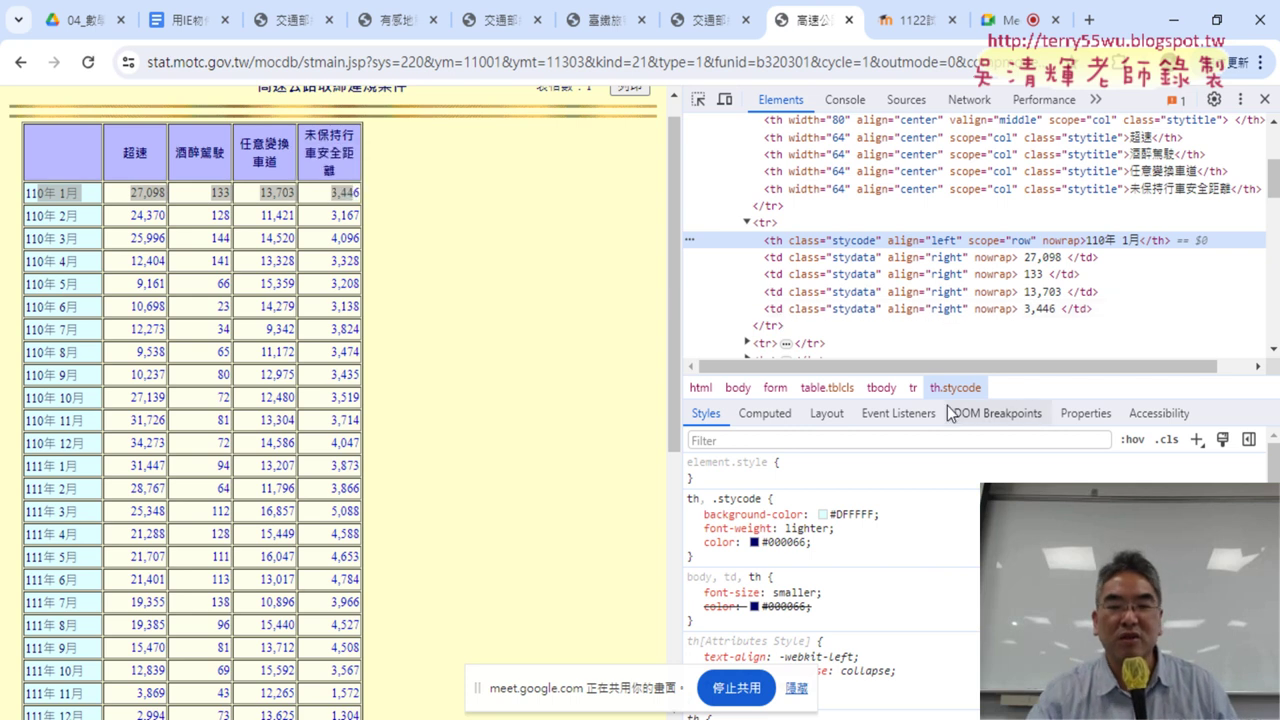
mouse_move(643, 719)
click(740, 650)
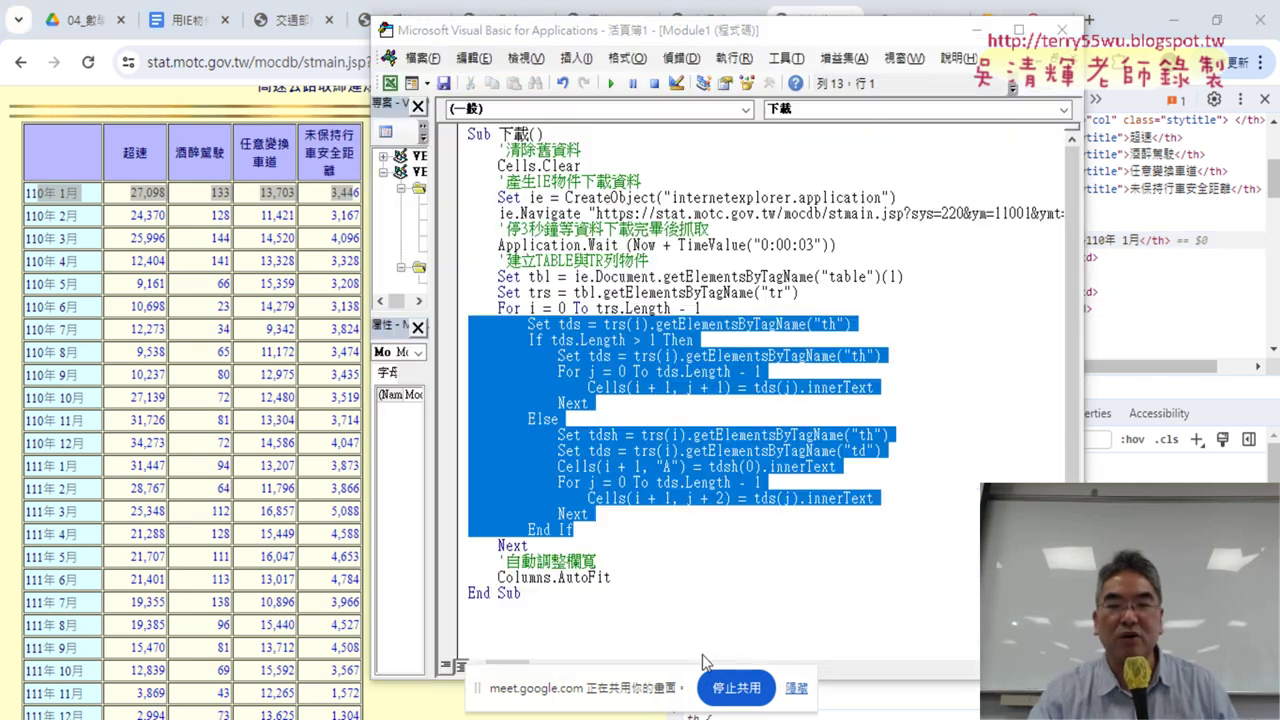
- Highlight the th check, the tds.Length > 1 condition, the header branch and the Else branch
click(788, 343)
drag(838, 324, 830, 324)
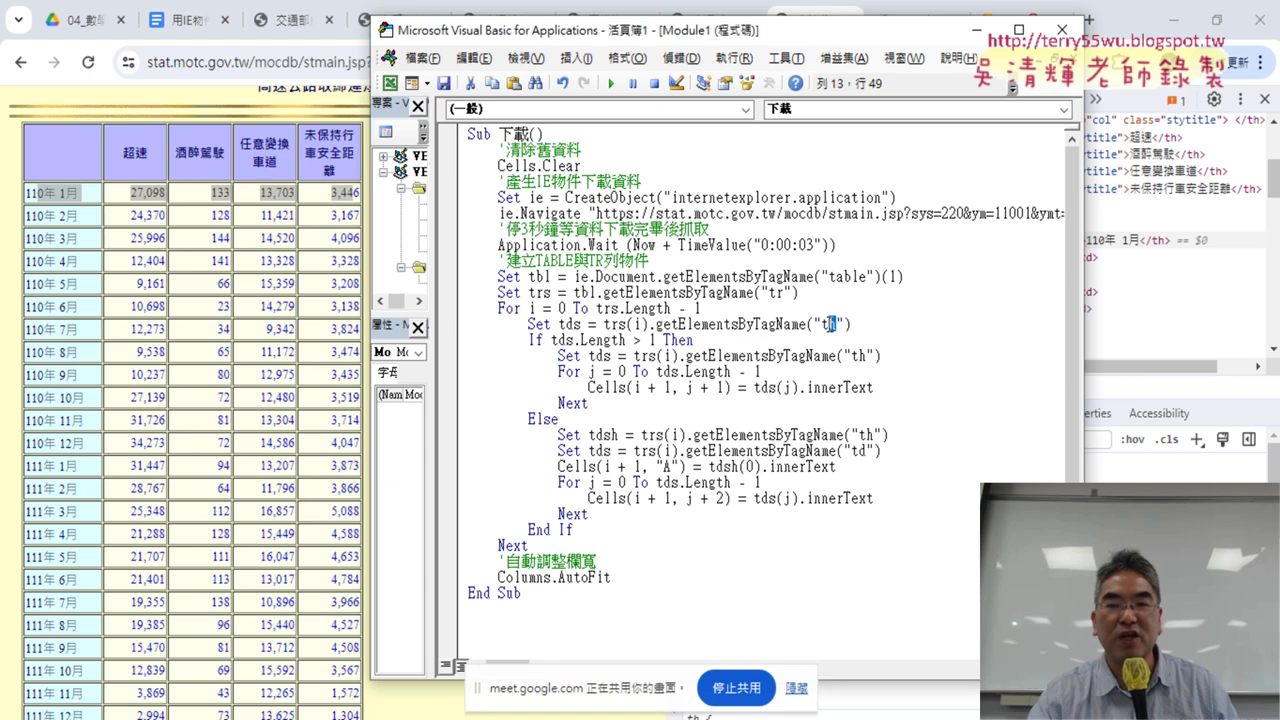
drag(663, 340, 551, 340)
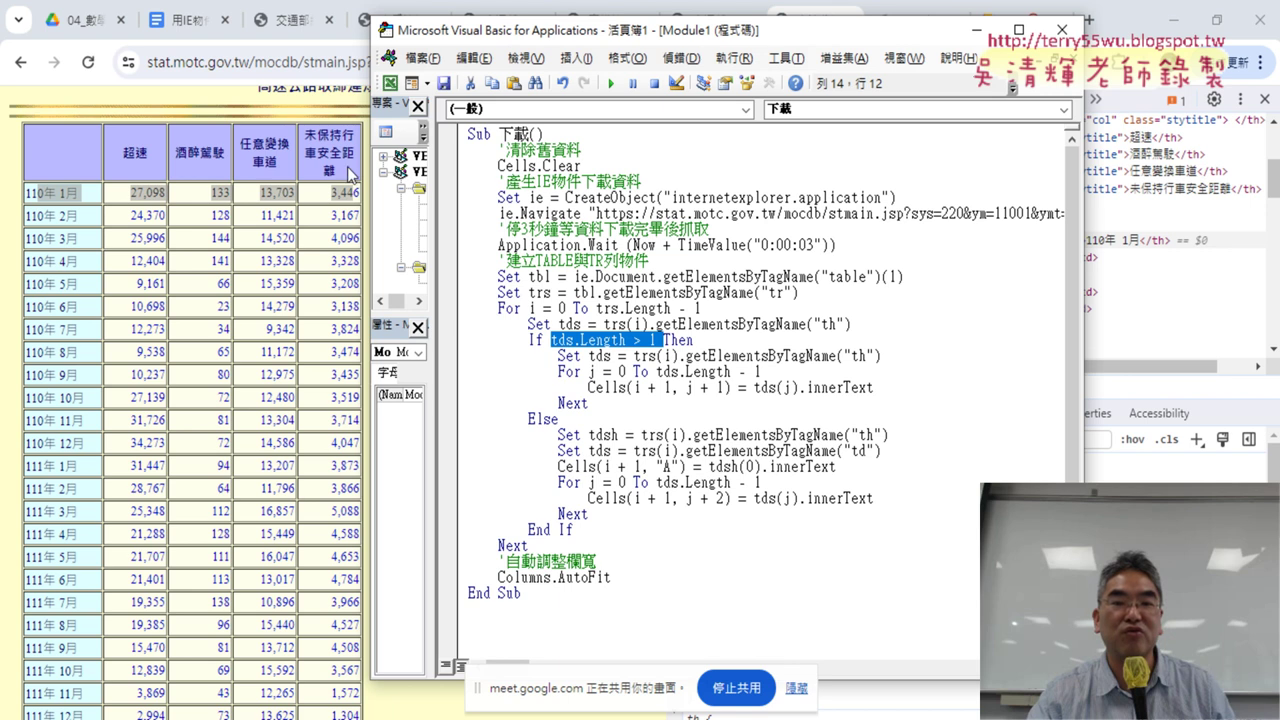
drag(558, 356, 731, 397)
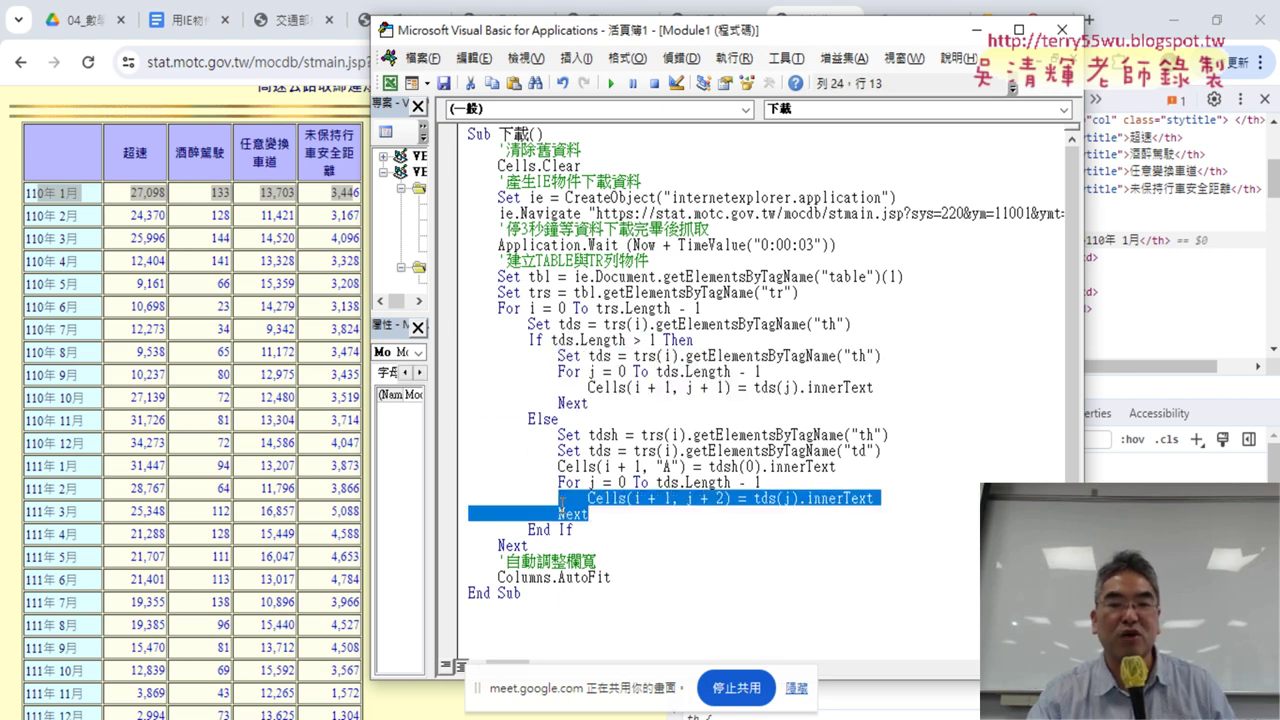
drag(590, 514, 448, 437)
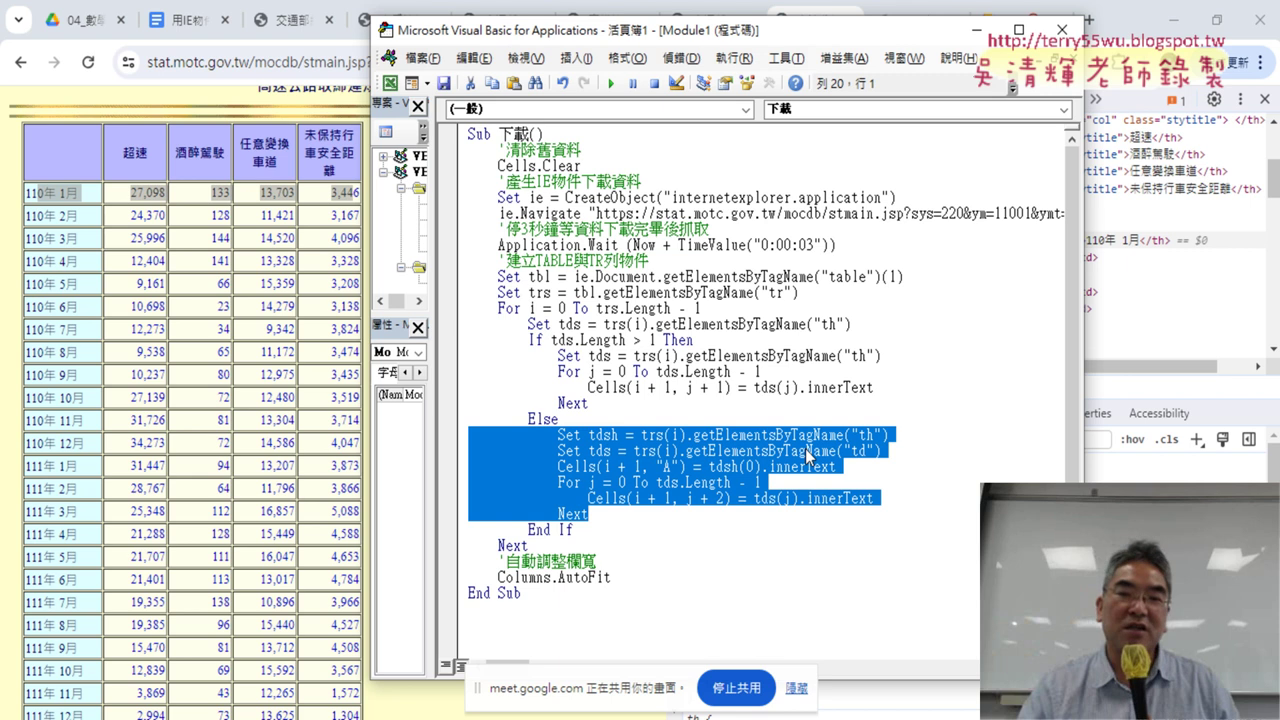
click(632, 388)
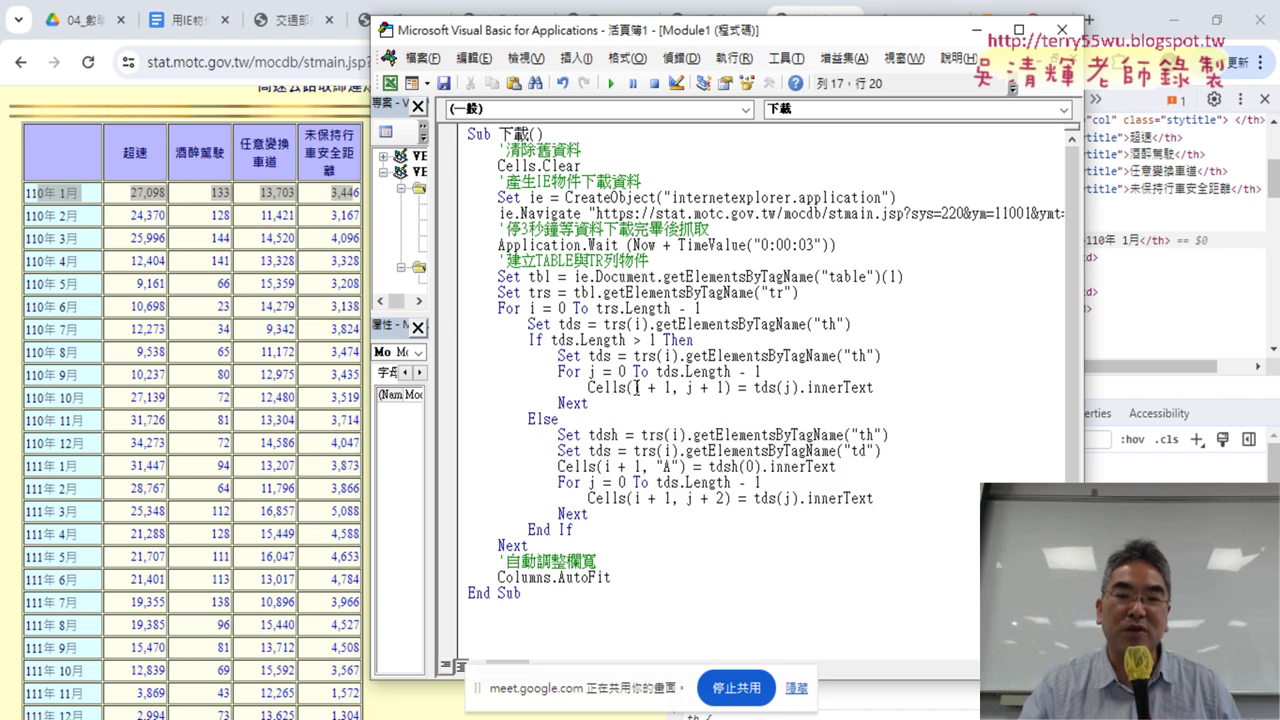
- Explain the Cells row offset, tds(j).innerText, and the th and td arguments, then return to Excel
drag(636, 388, 710, 388)
drag(875, 390, 754, 390)
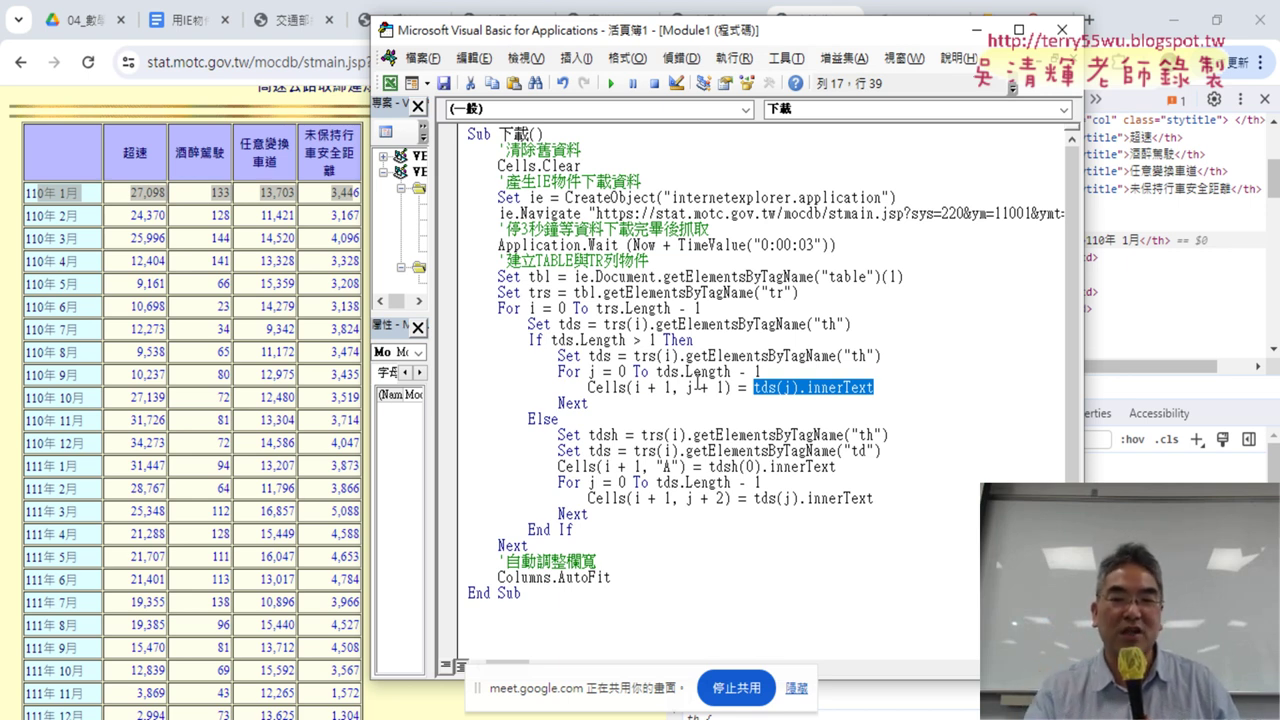
drag(884, 435, 753, 435)
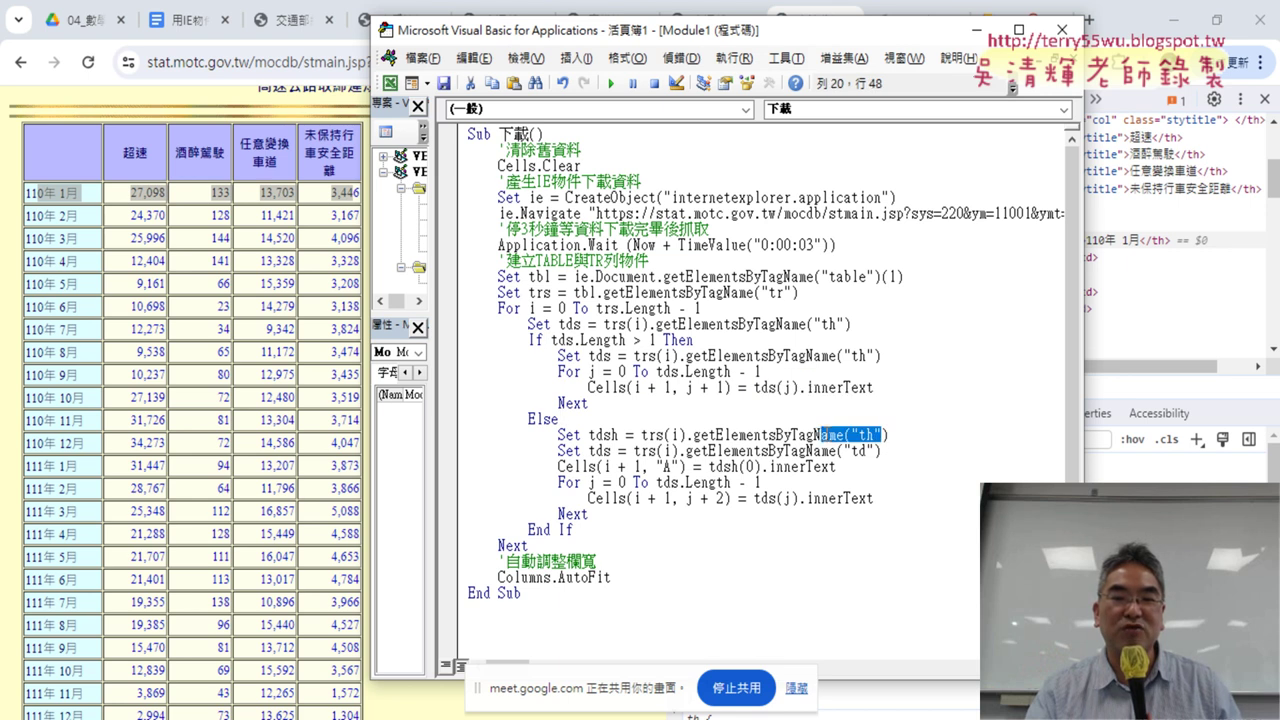
click(860, 451)
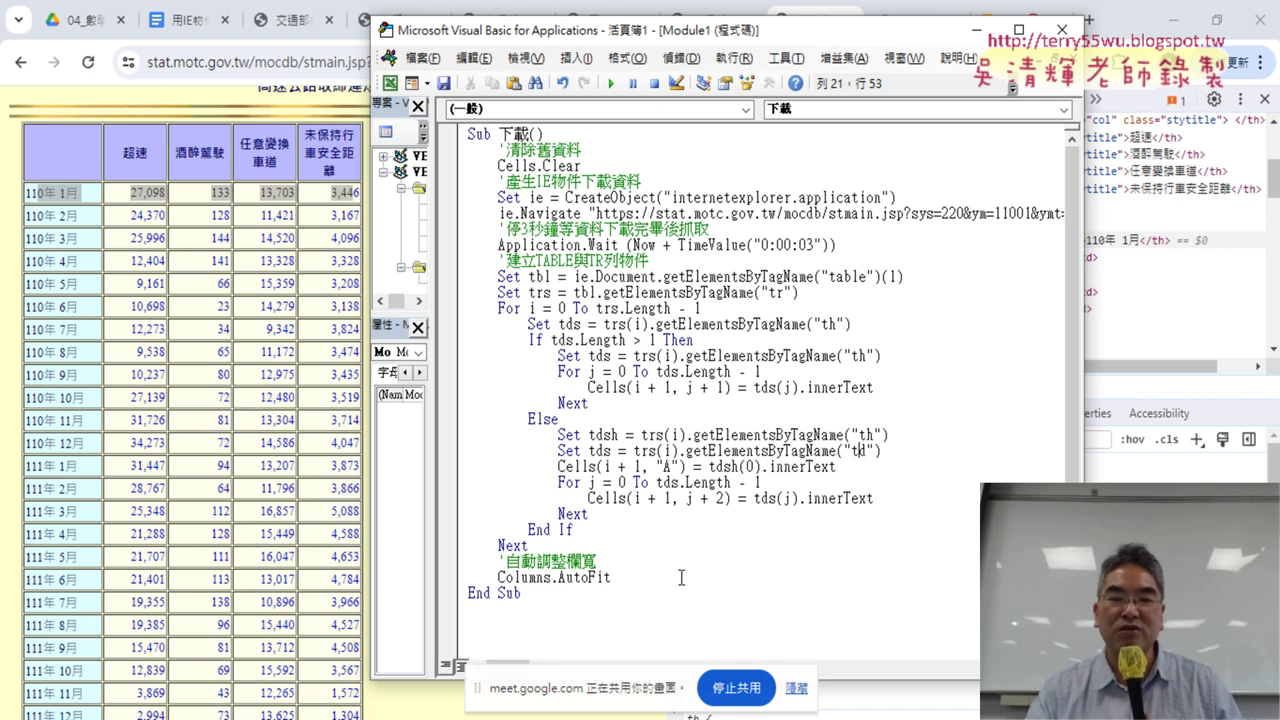
click(548, 680)
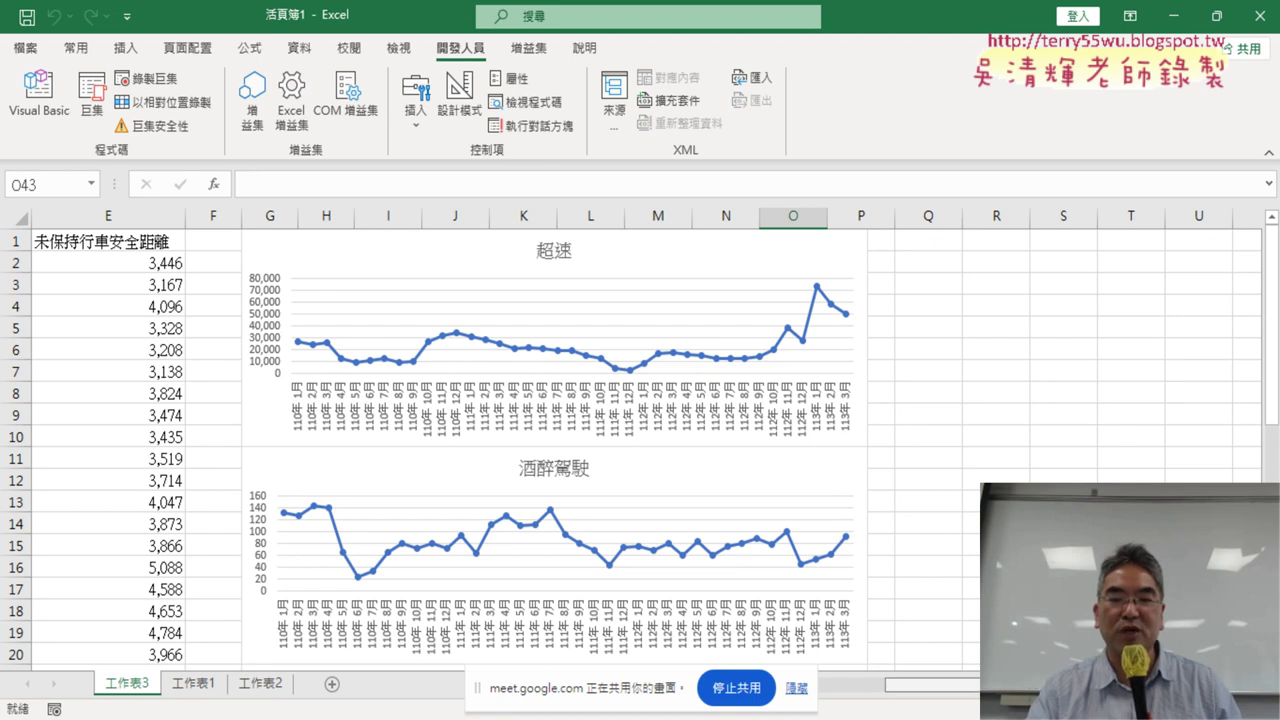
- Review columns A–E from 110年1月 in A2 to 113年3月 in A40
scroll(265, 380, left, 3)
click(76, 212)
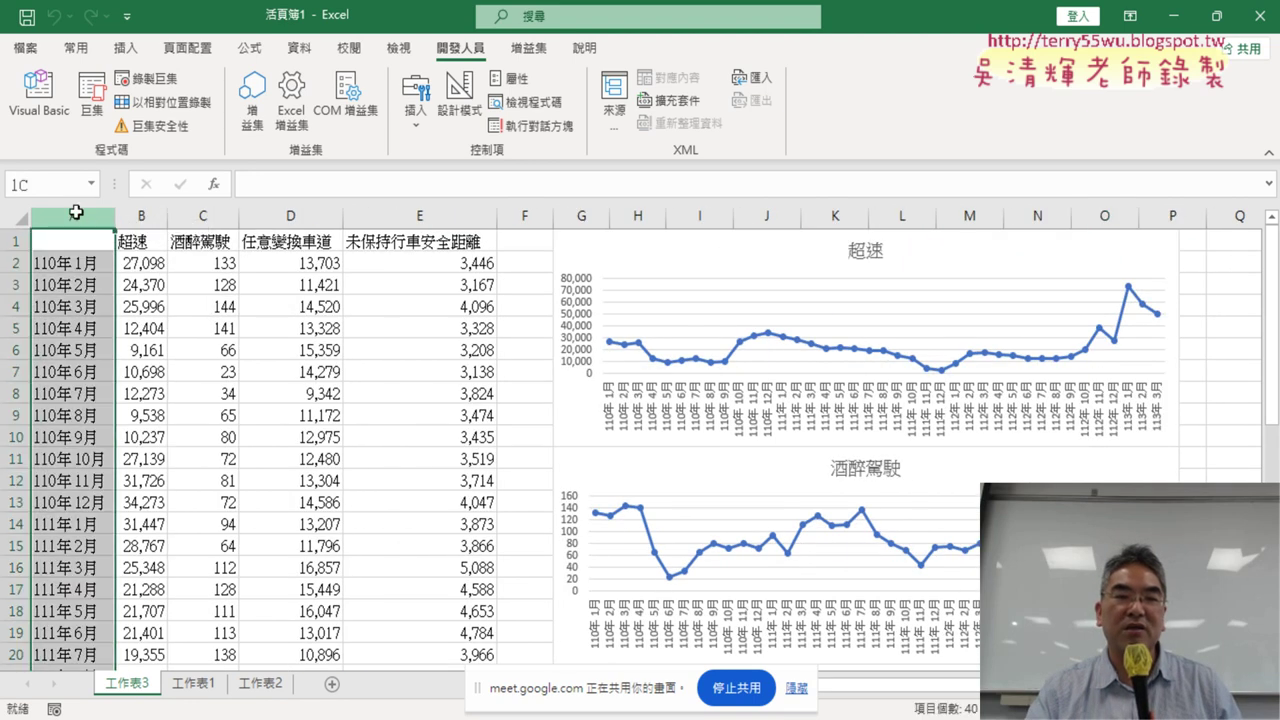
drag(76, 212, 416, 212)
scroll(357, 357, down, 10)
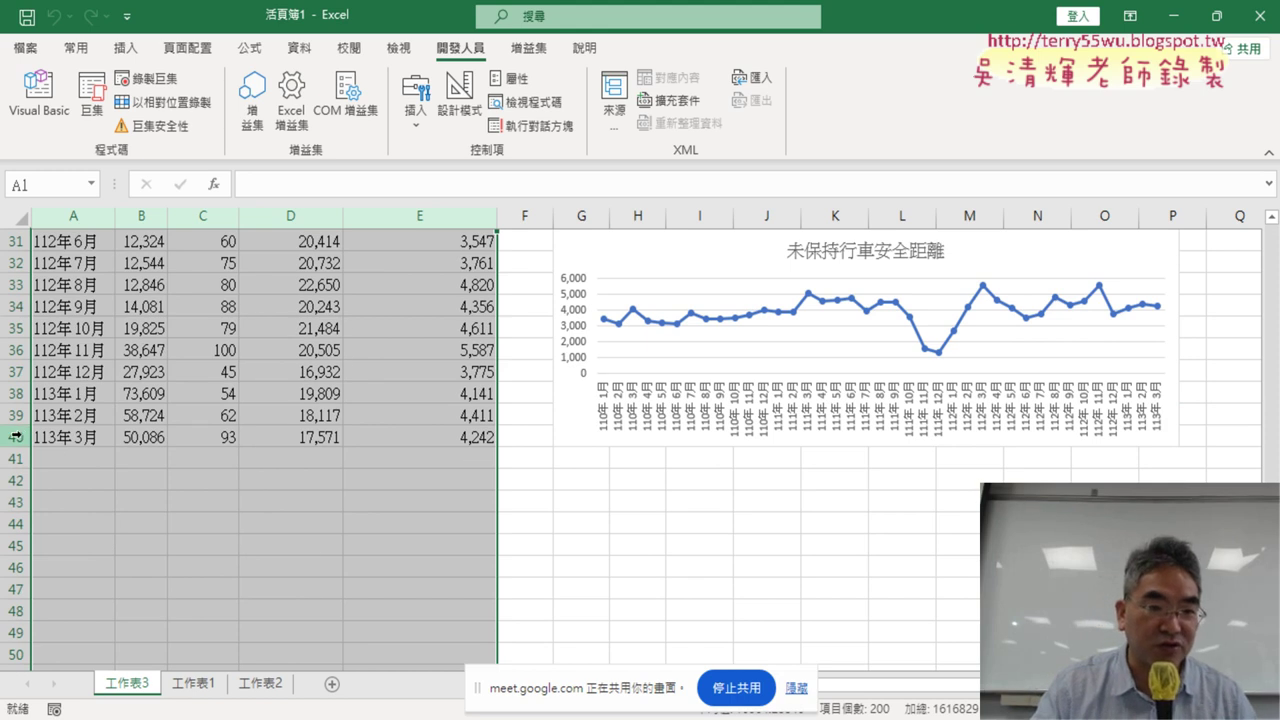
click(16, 437)
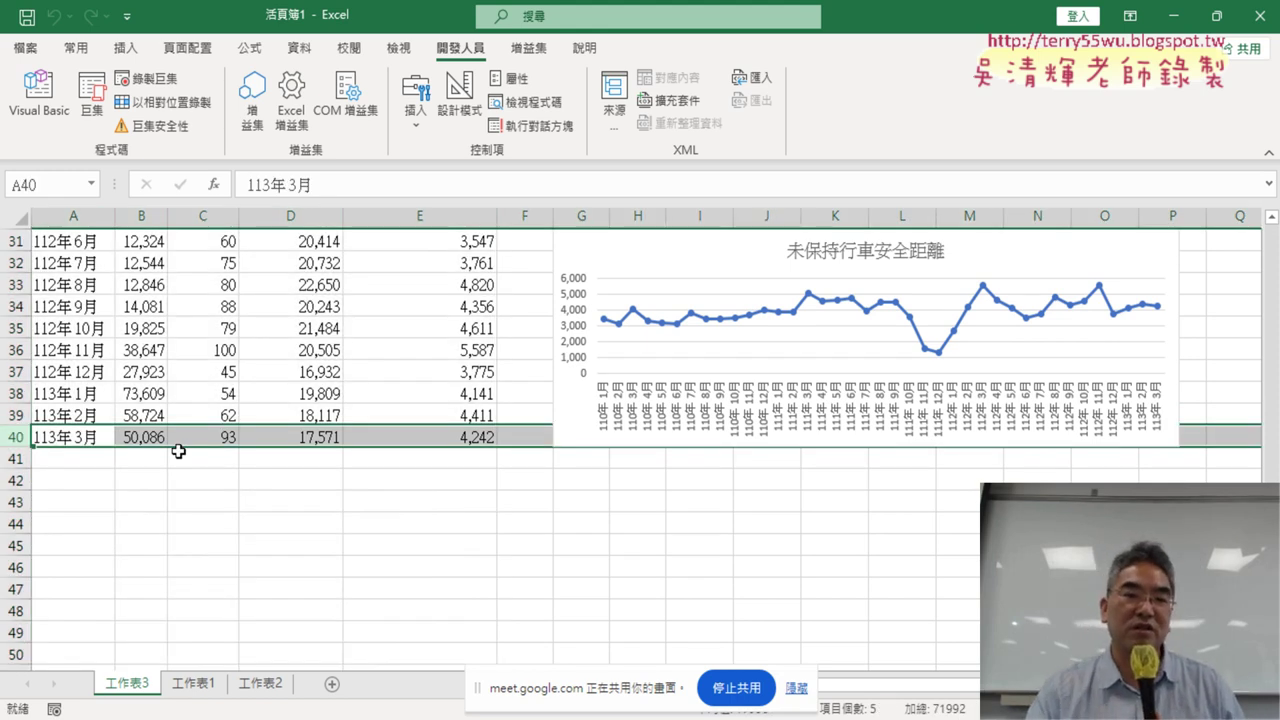
scroll(178, 451, up, 6)
scroll(191, 453, up, 4)
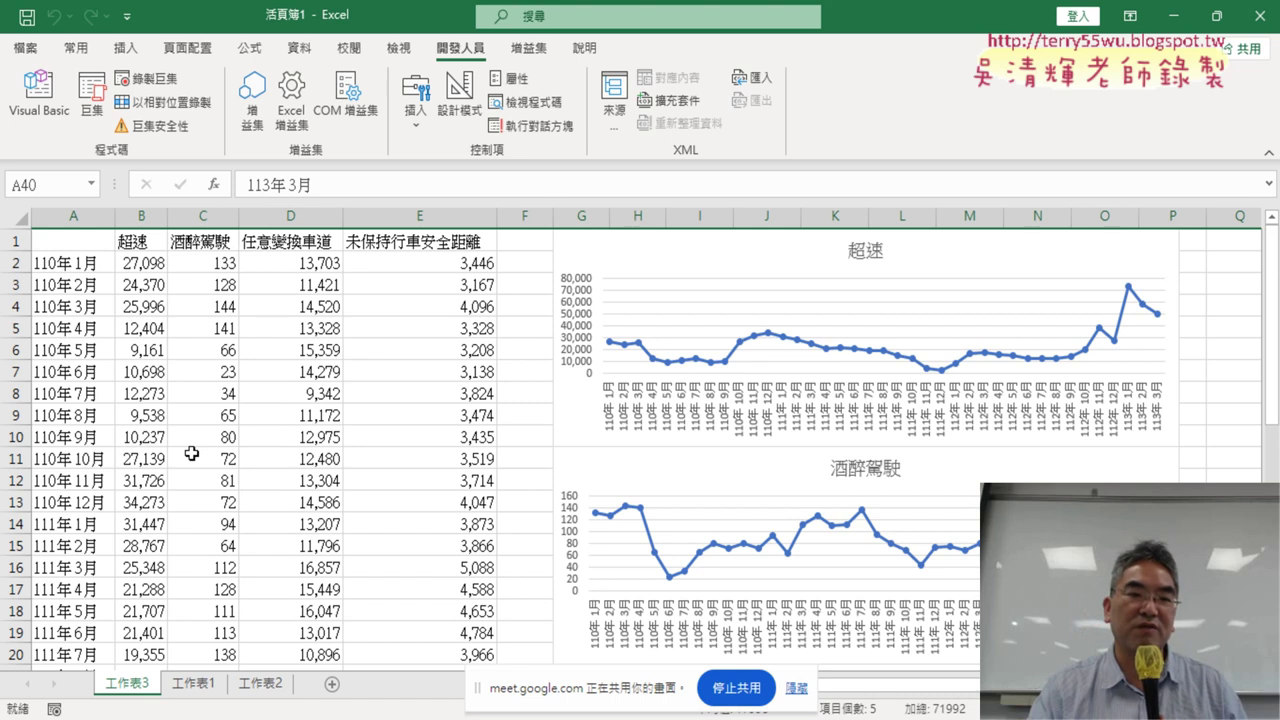
click(72, 264)
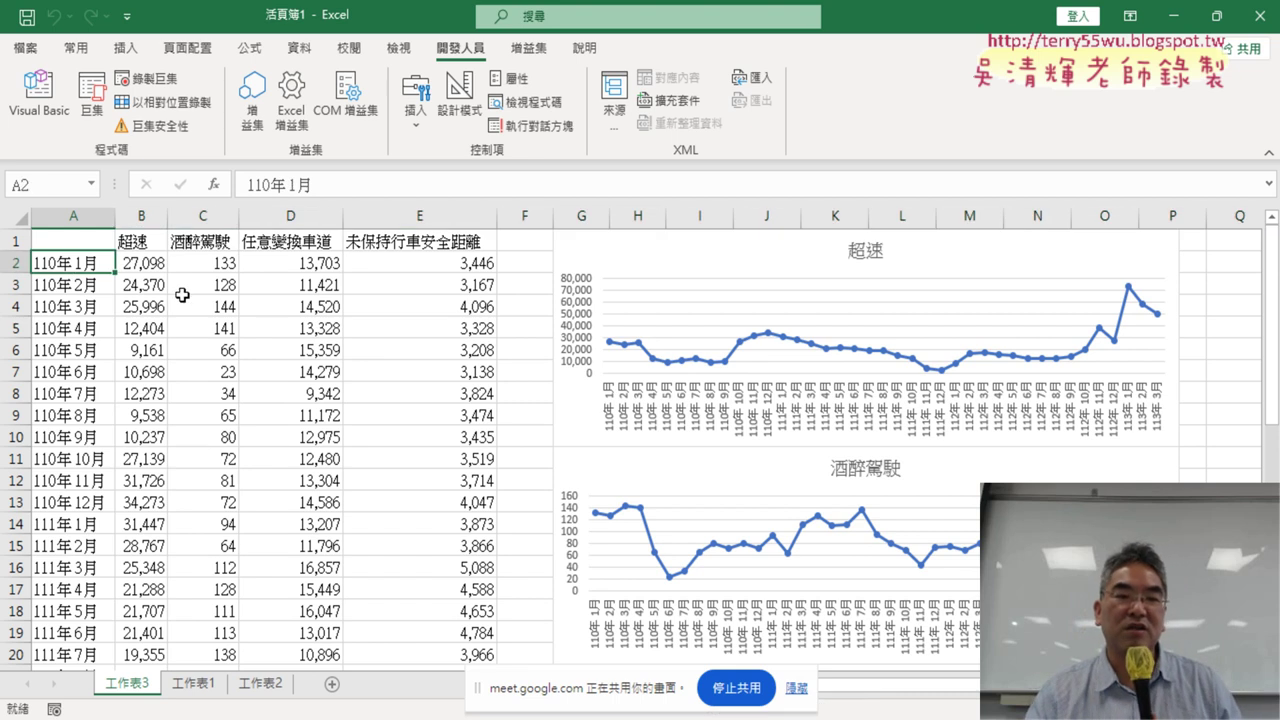
scroll(182, 295, down, 2)
scroll(171, 294, down, 5)
scroll(94, 429, down, 4)
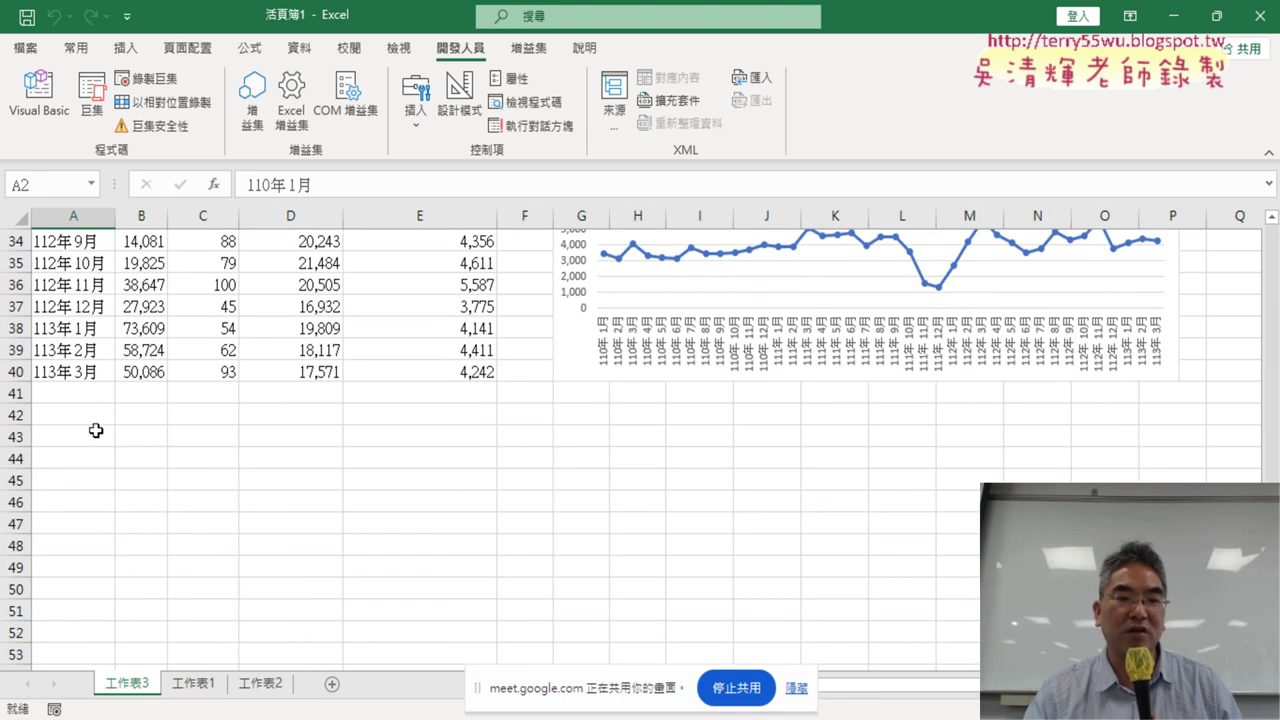
click(87, 372)
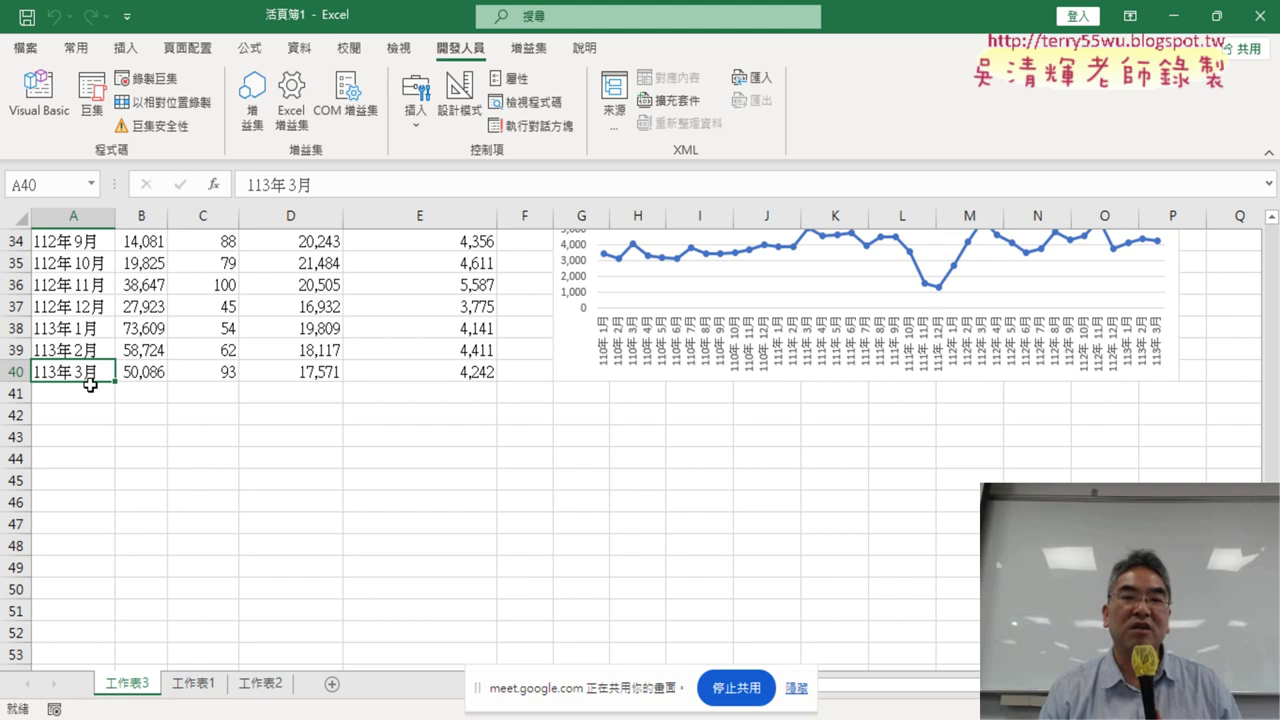
scroll(174, 369, up, 4)
scroll(191, 369, up, 4)
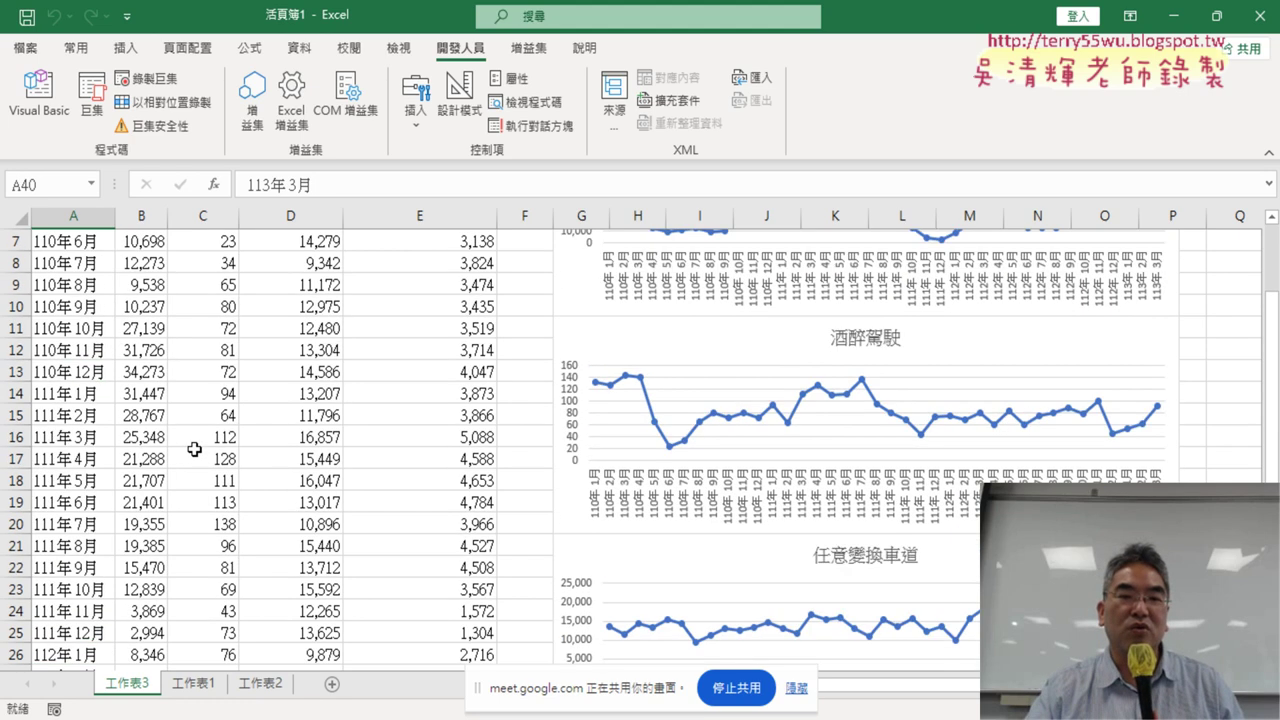
scroll(203, 446, up, 3)
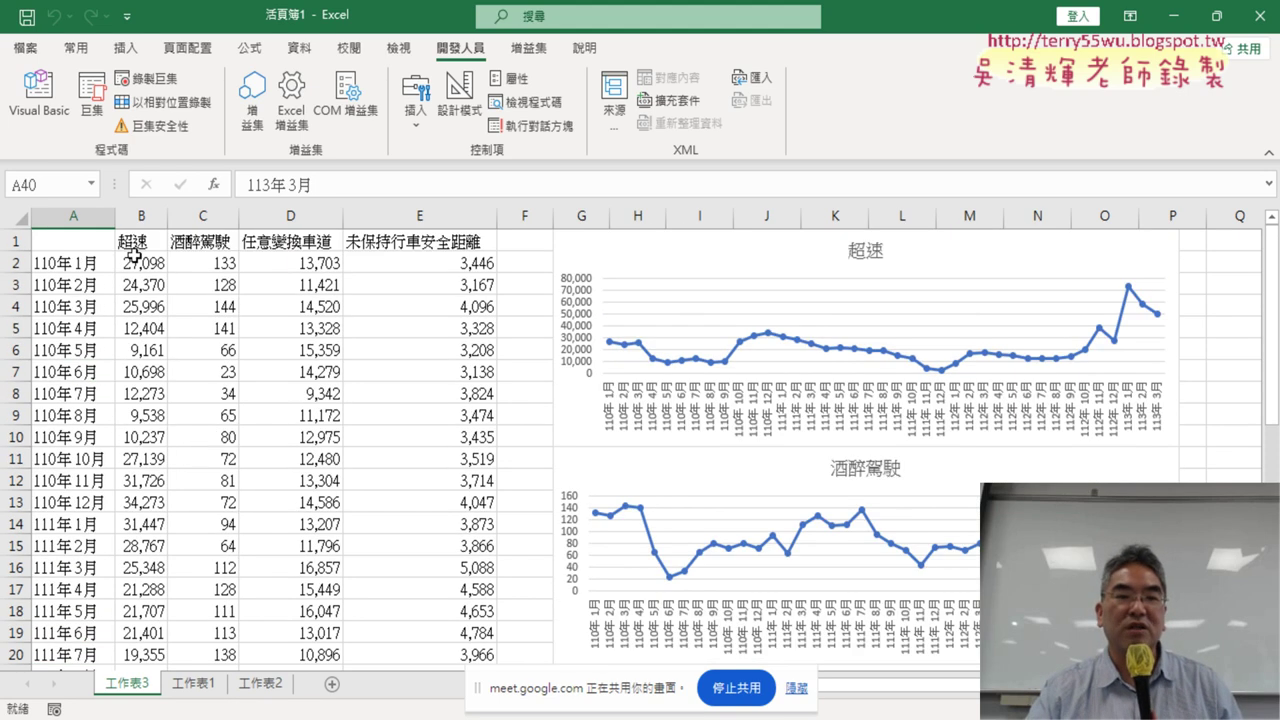
- Select the count columns B:E and chart columns G:P, then reopen the Visual Basic editor
drag(133, 216, 385, 209)
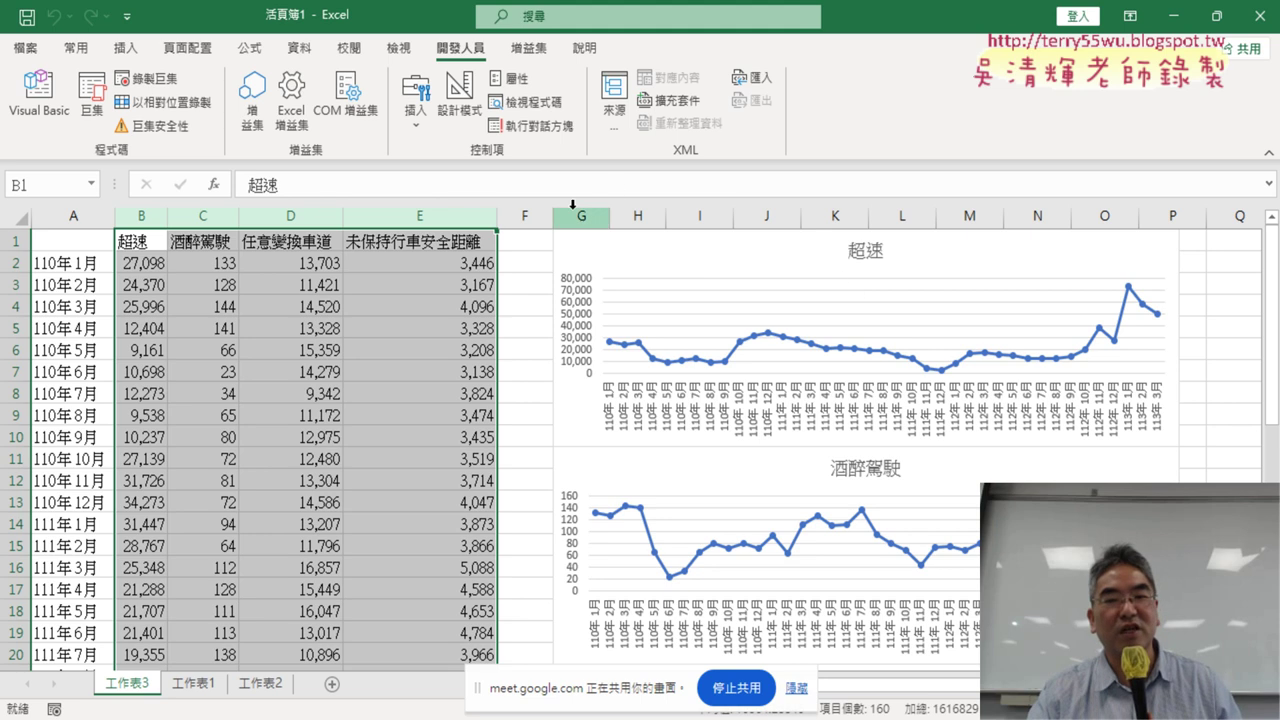
drag(573, 204, 1173, 212)
click(1190, 242)
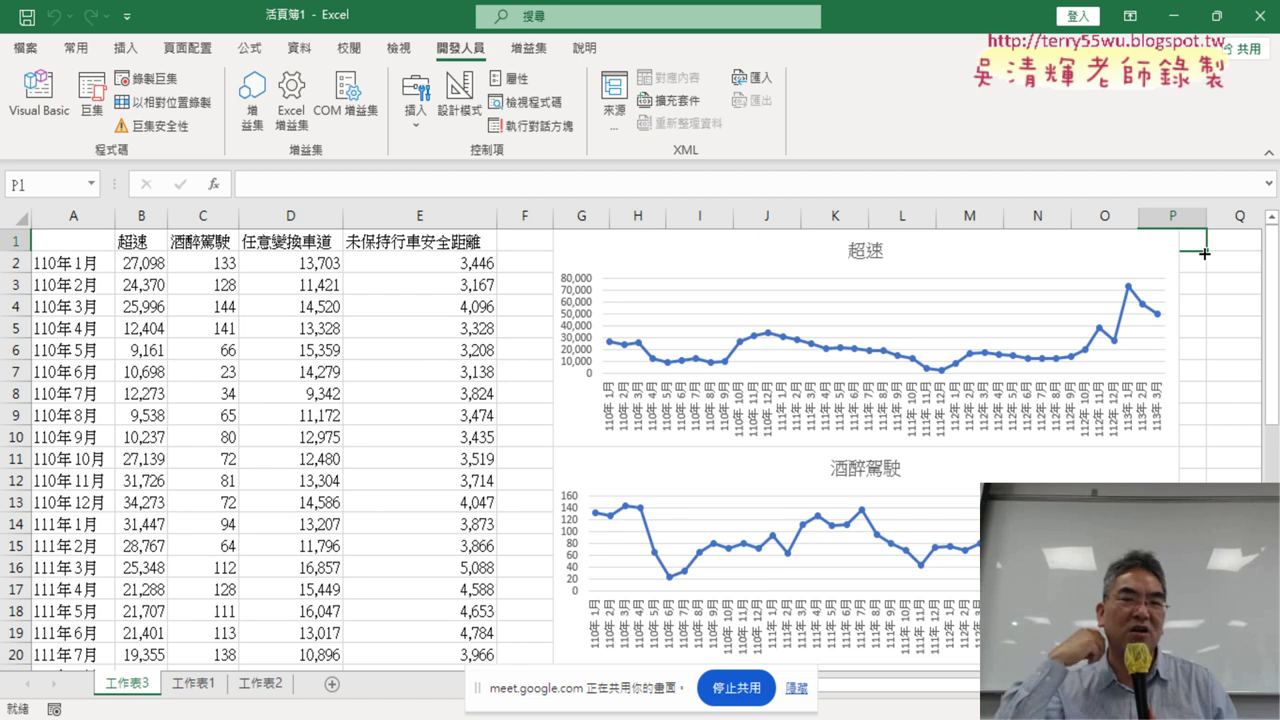
click(38, 95)
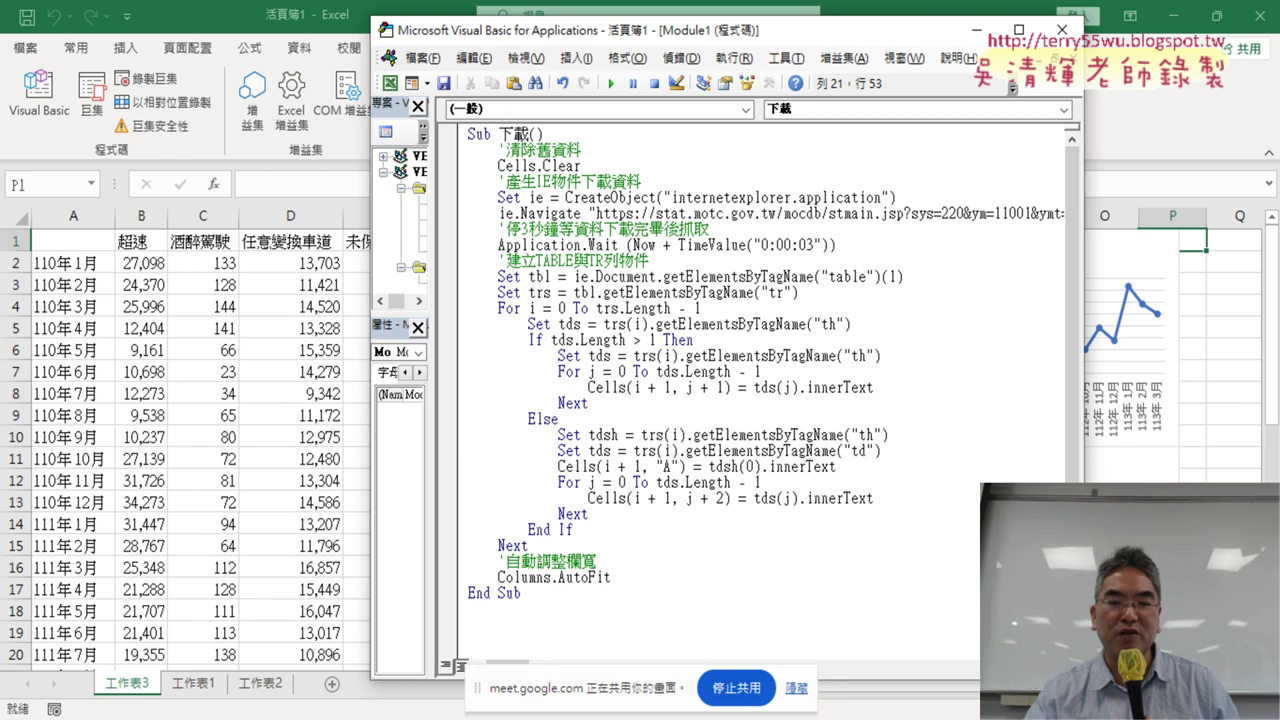
- In the Google Docs tutorial, scroll to Sub 刪圖() and select the whole procedure through End Sub
click(504, 670)
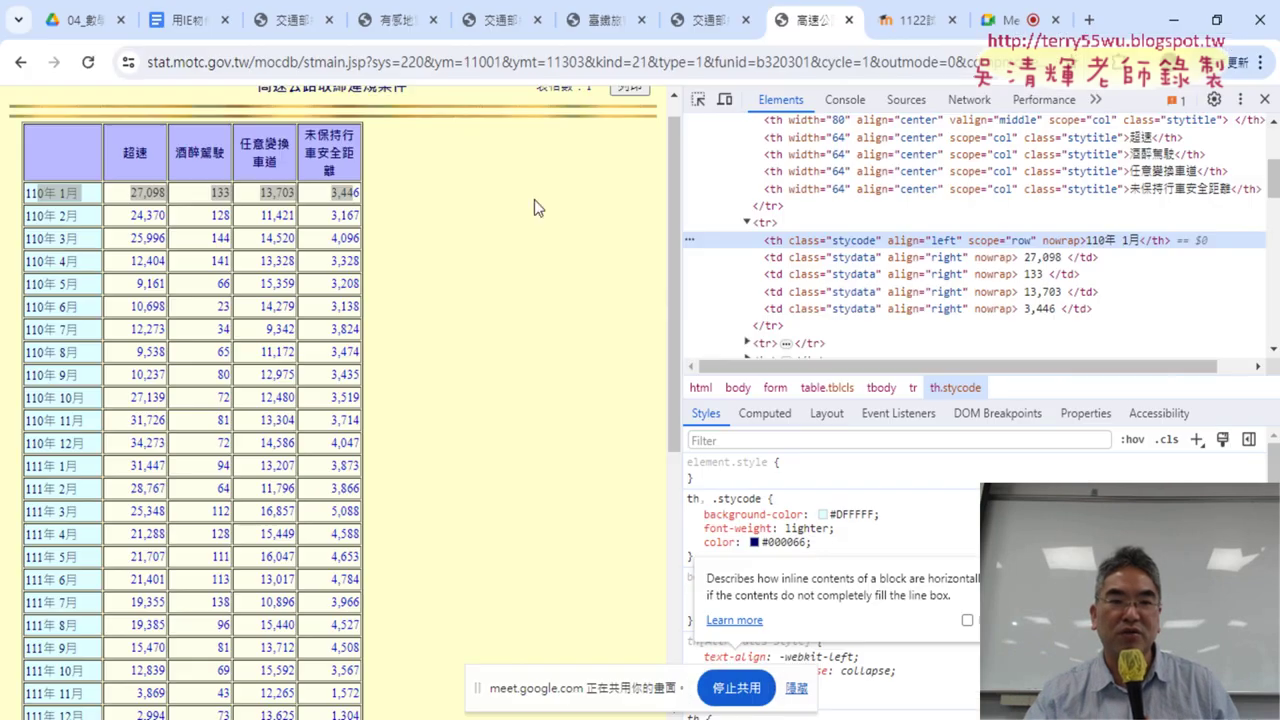
click(193, 42)
scroll(600, 372, down, 5)
scroll(613, 374, down, 3)
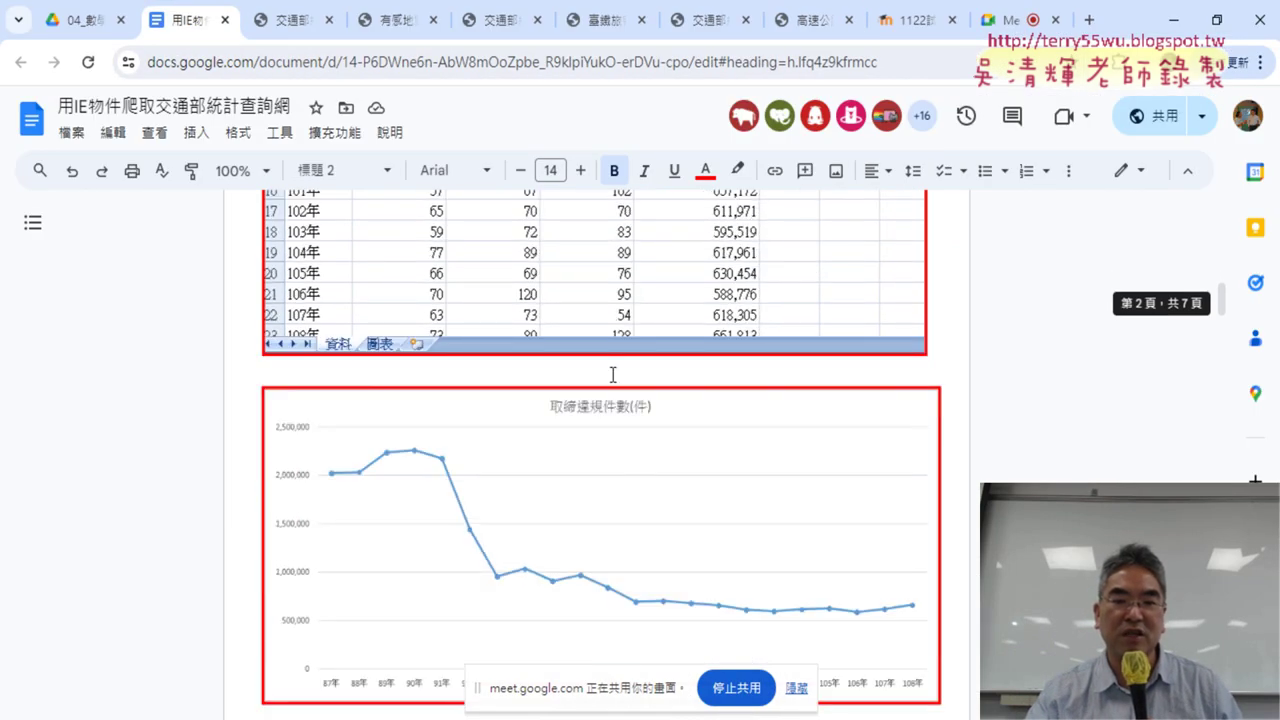
scroll(613, 374, down, 3)
scroll(613, 374, down, 1)
scroll(613, 374, down, 3)
scroll(613, 374, down, 3)
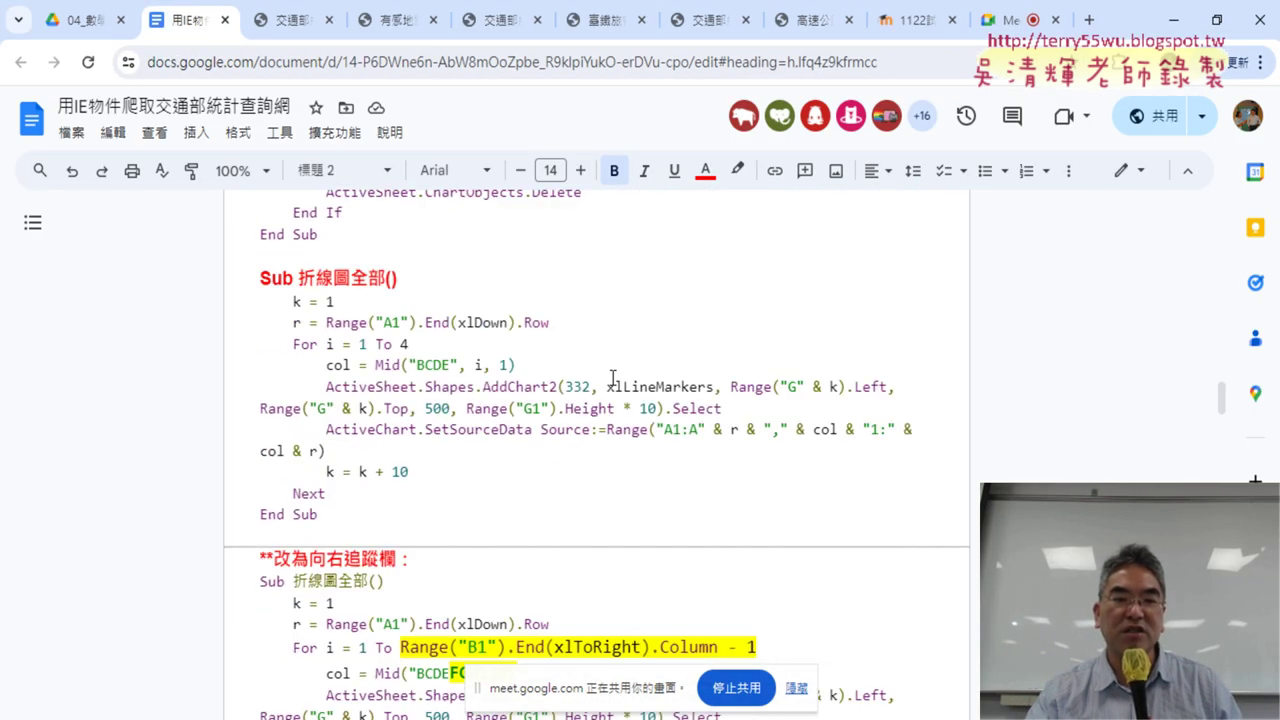
scroll(613, 374, up, 1)
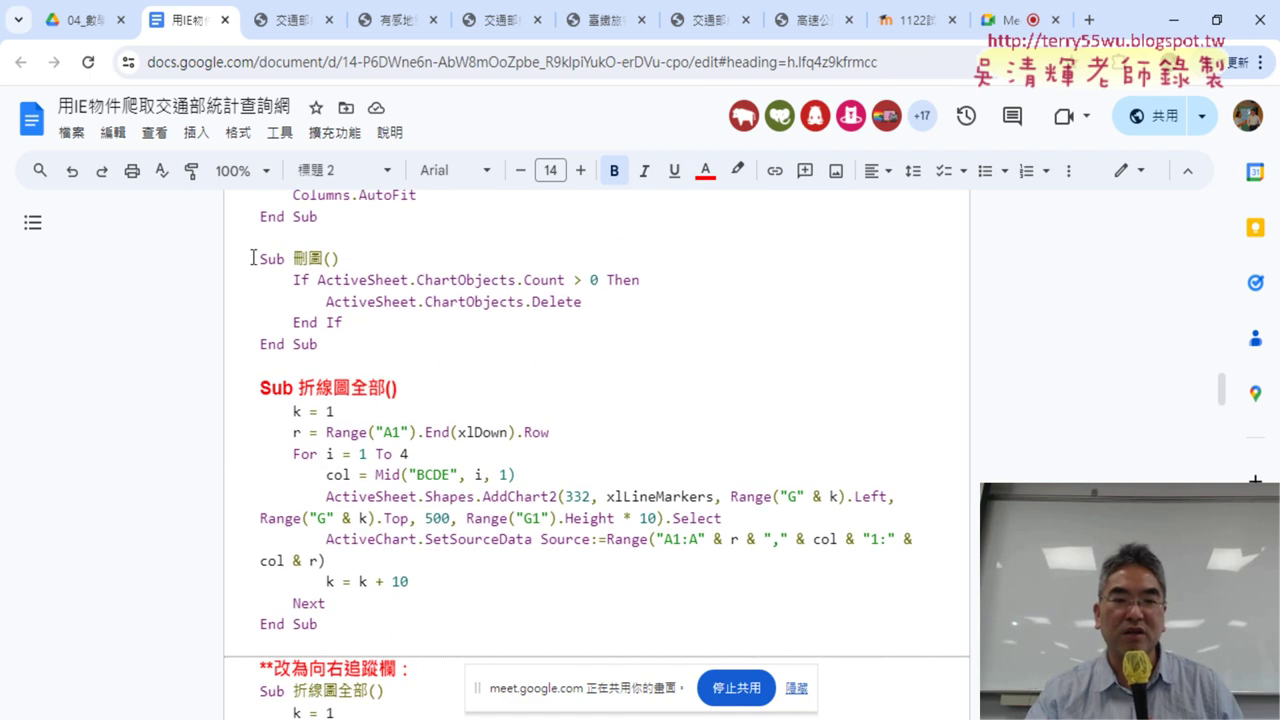
drag(253, 258, 398, 336)
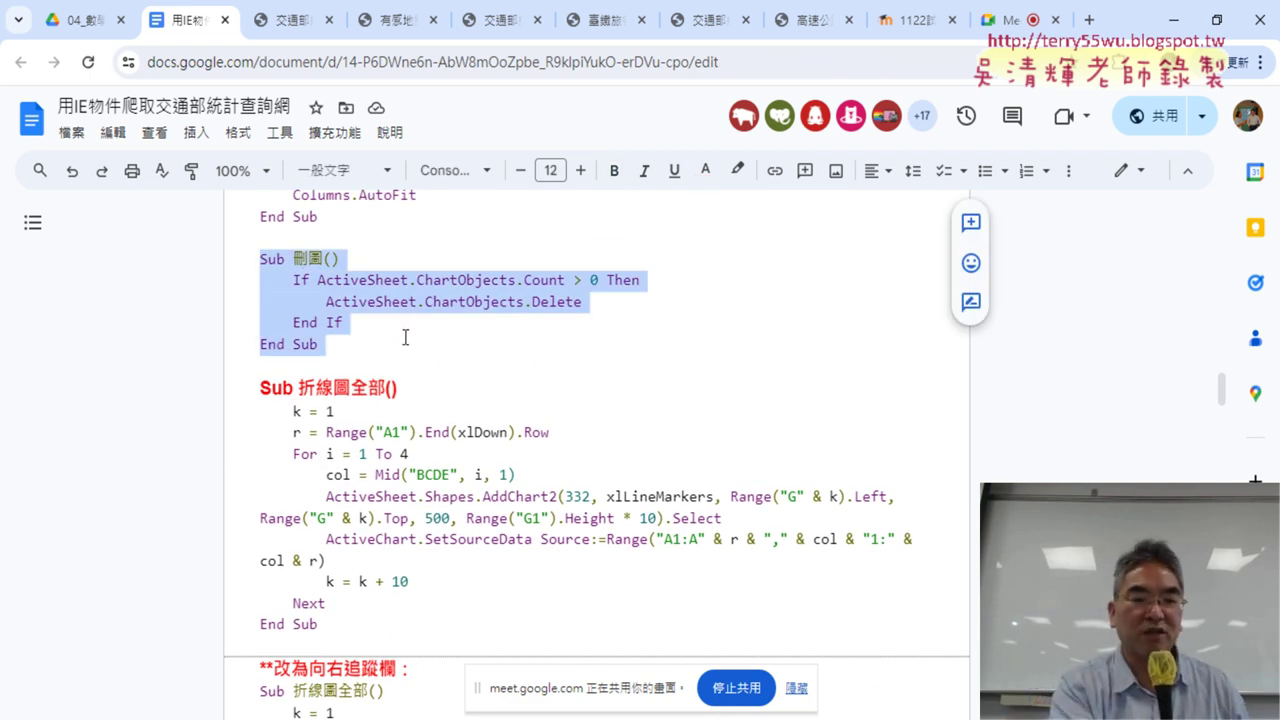
- Paste the Sub 刪圖() procedure into Module1 in the VBA editor
click(615, 719)
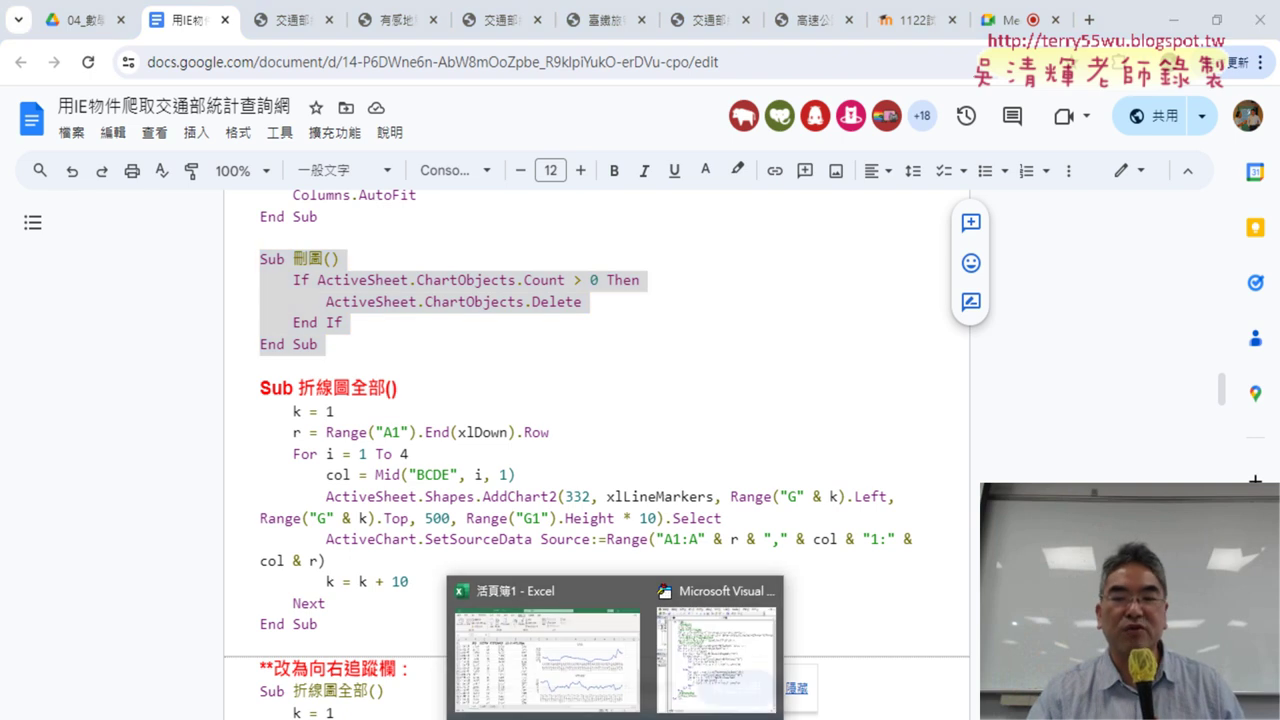
click(712, 660)
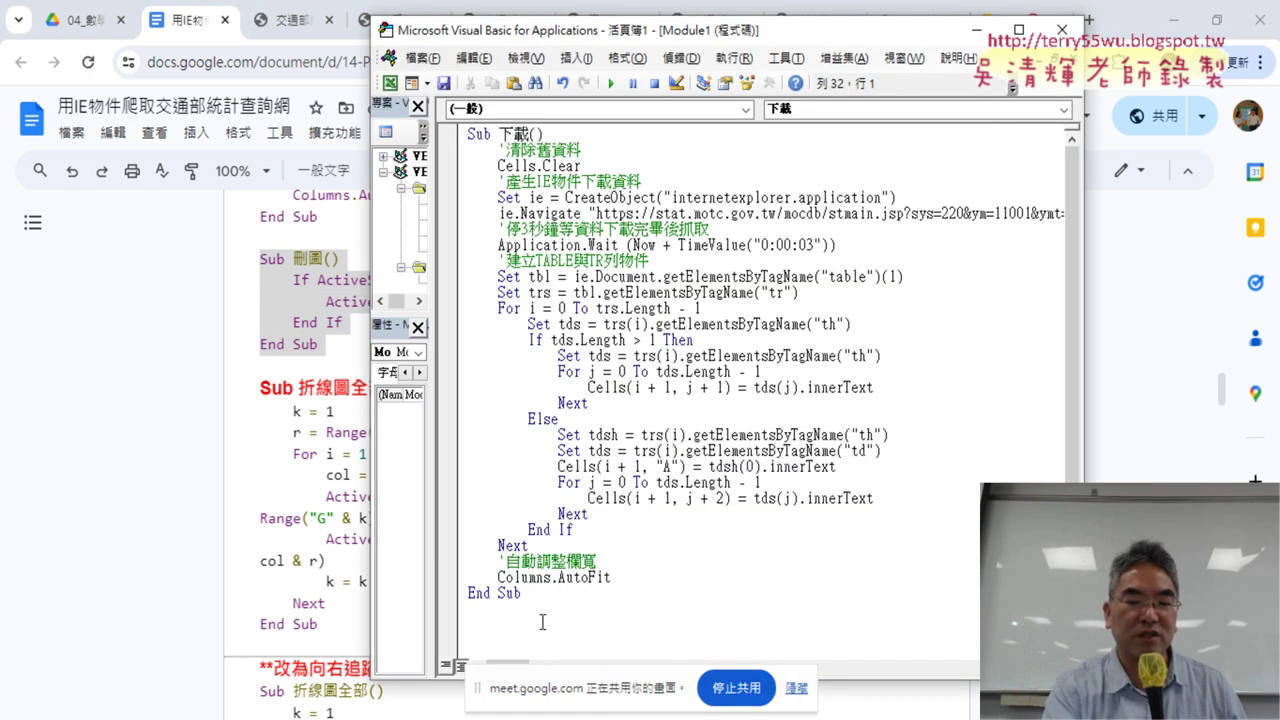
text(Sub 刪圖()     If ActiveSheet.ChartObjects.Count > 0 Then         ActiveSheet.ChartObjects.Delete     End If End Sub)
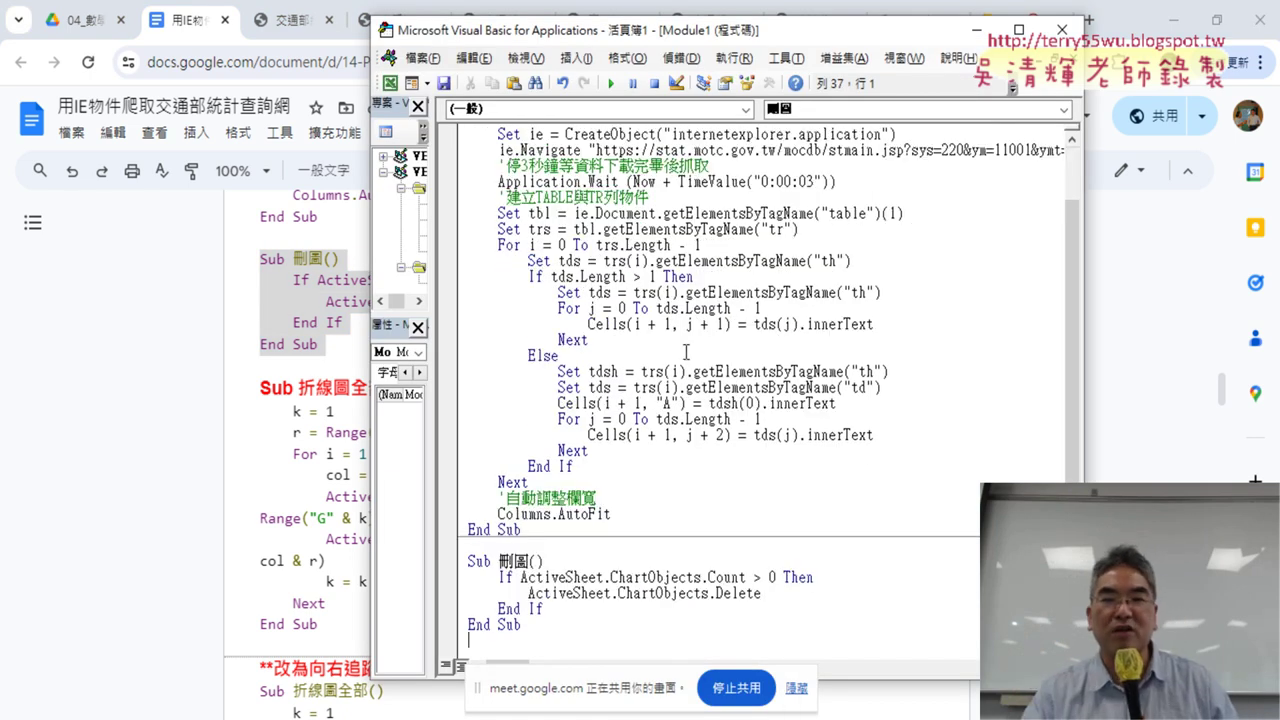
- Run the 刪圖 macro to delete both line charts from 工作表3
click(1174, 20)
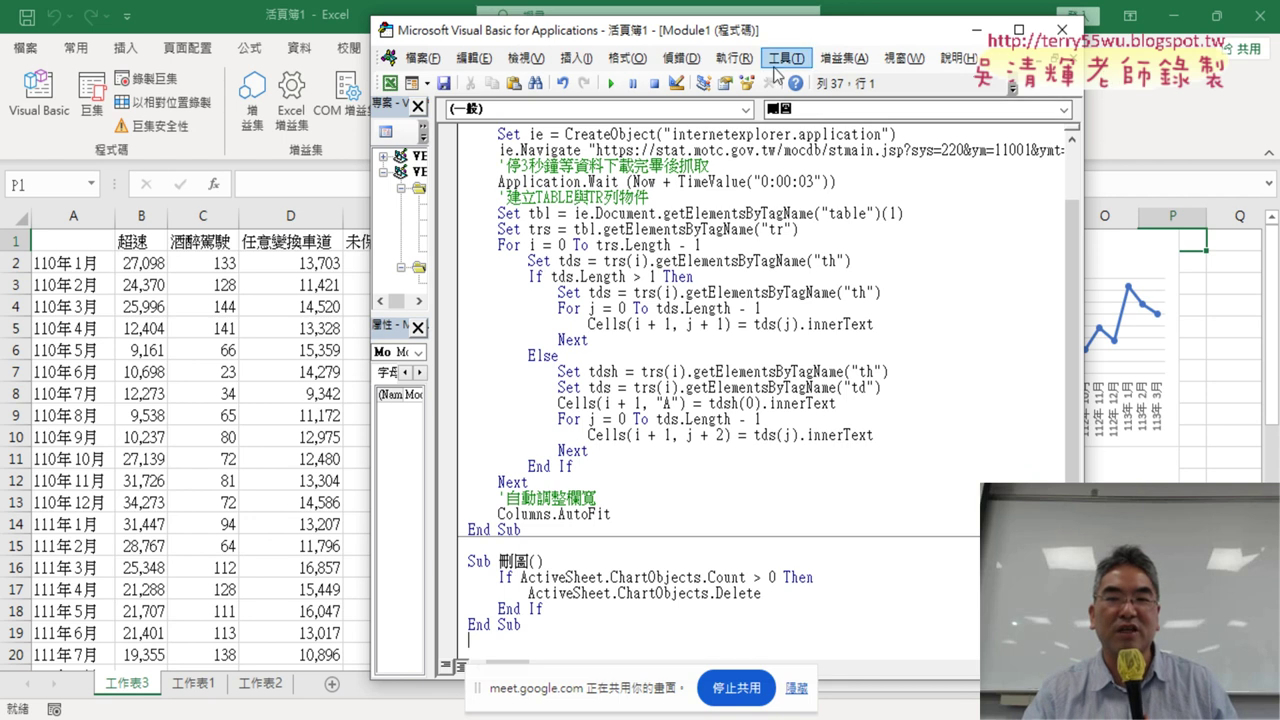
drag(763, 42, 408, 44)
scroll(362, 516, down, 1)
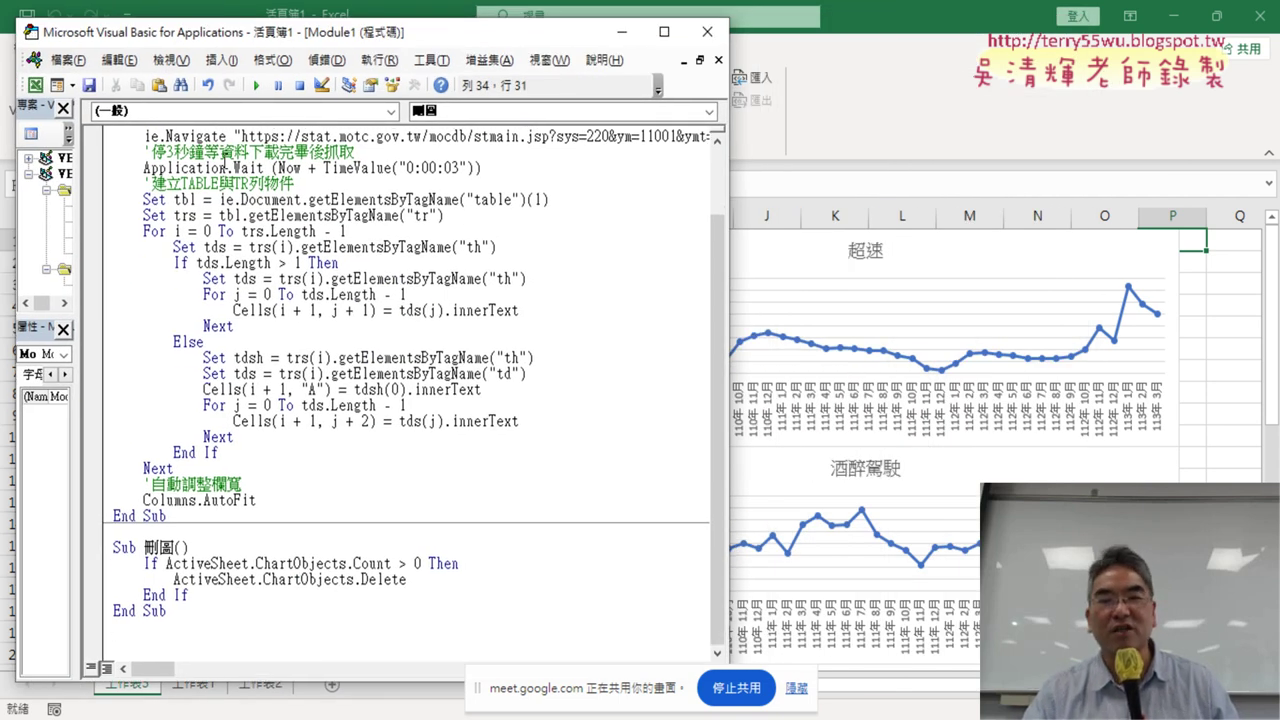
click(255, 86)
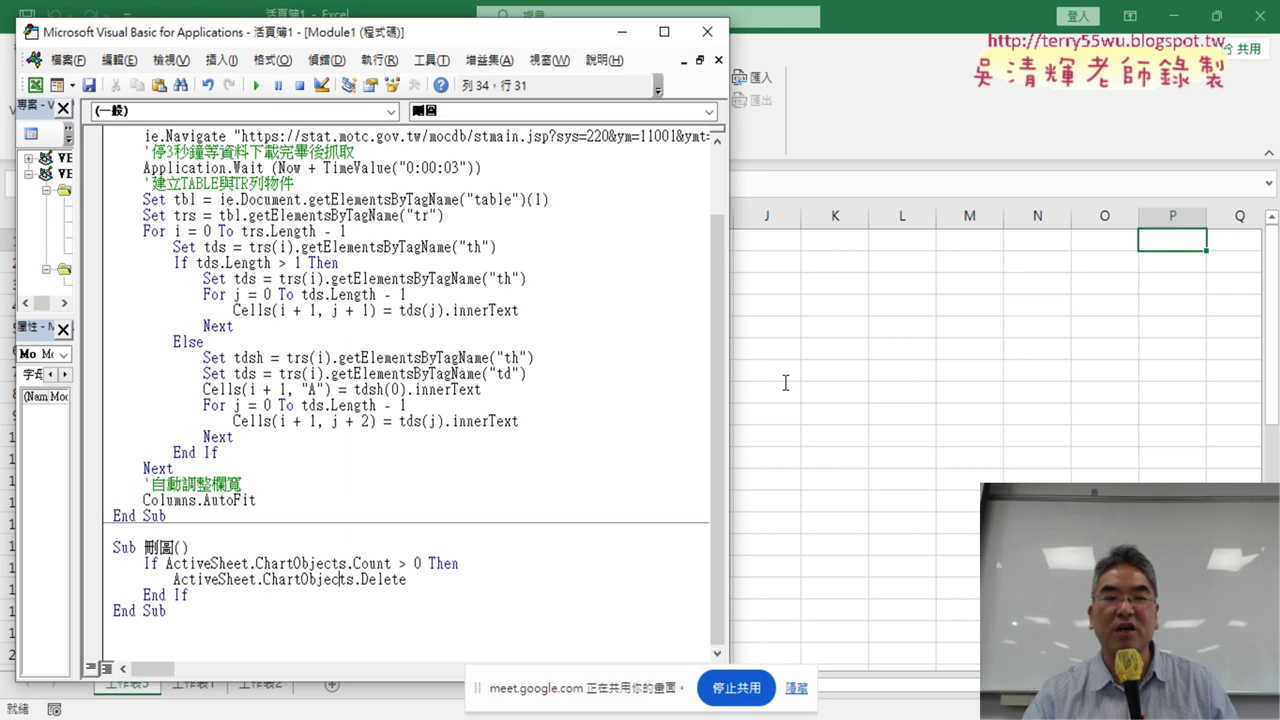
drag(430, 40, 946, 26)
- Put the cursor after the last End Sub and go back to the Google Docs code document
click(675, 616)
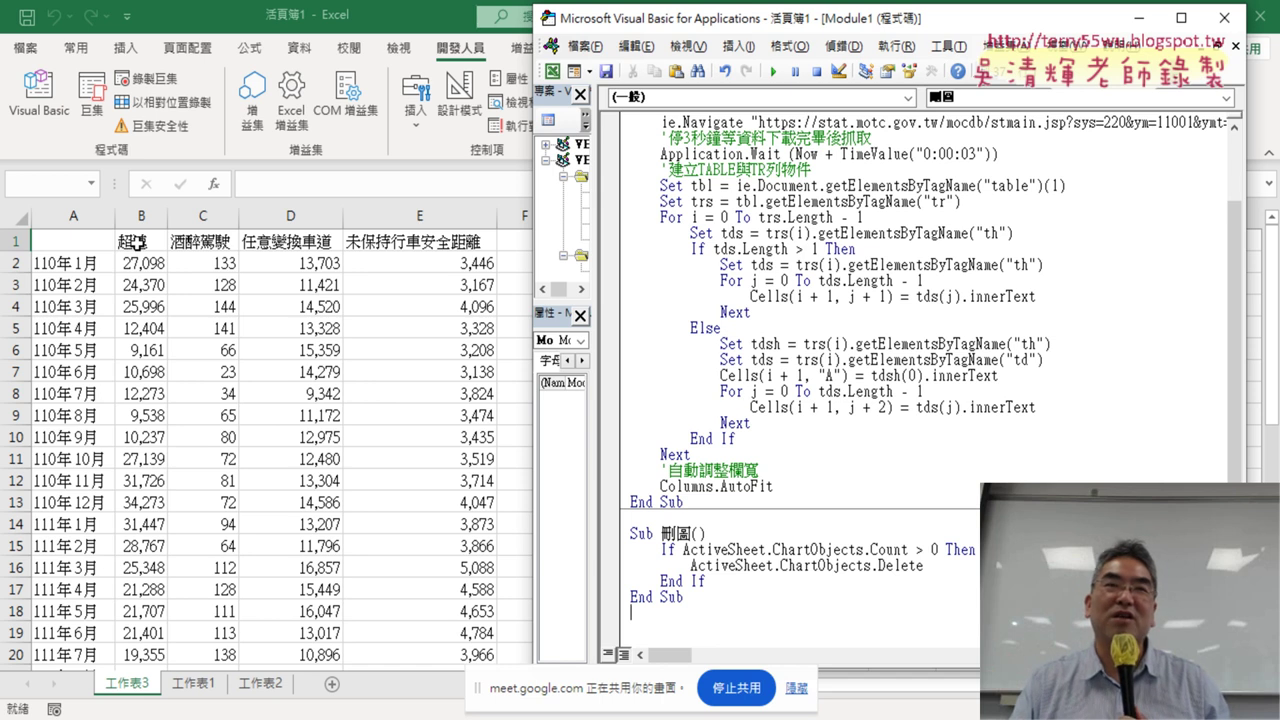
click(207, 243)
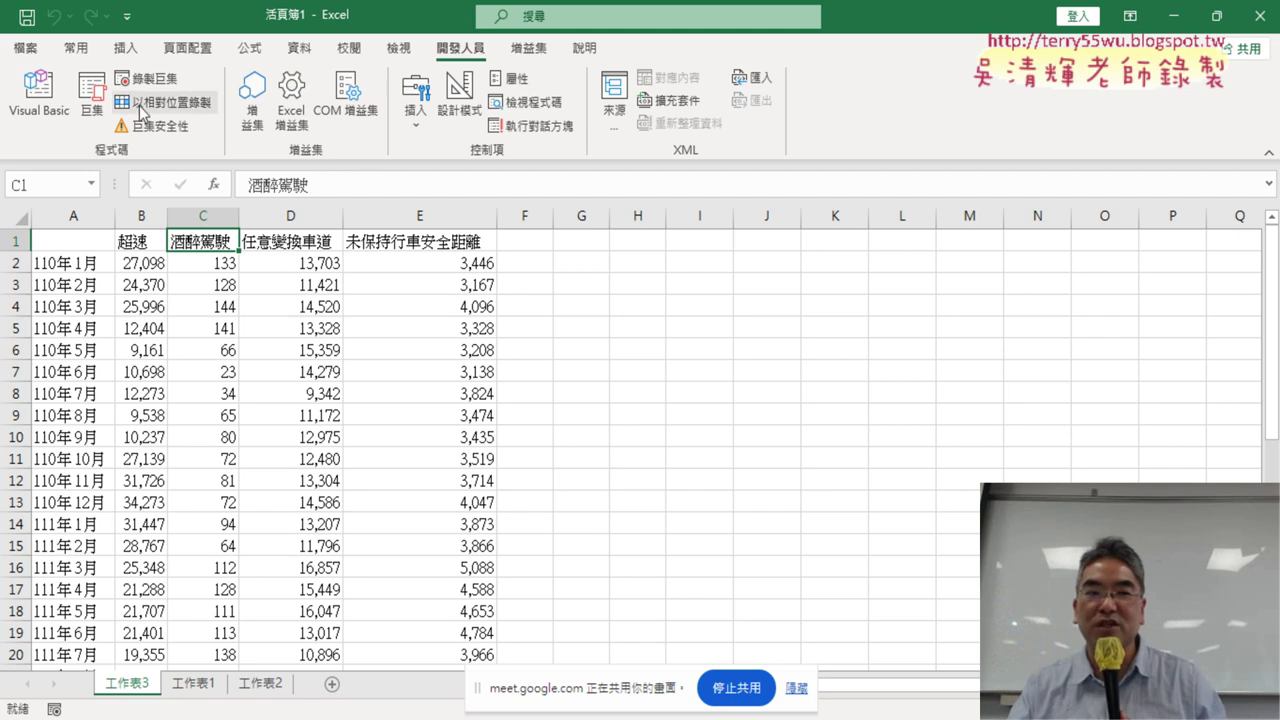
click(39, 95)
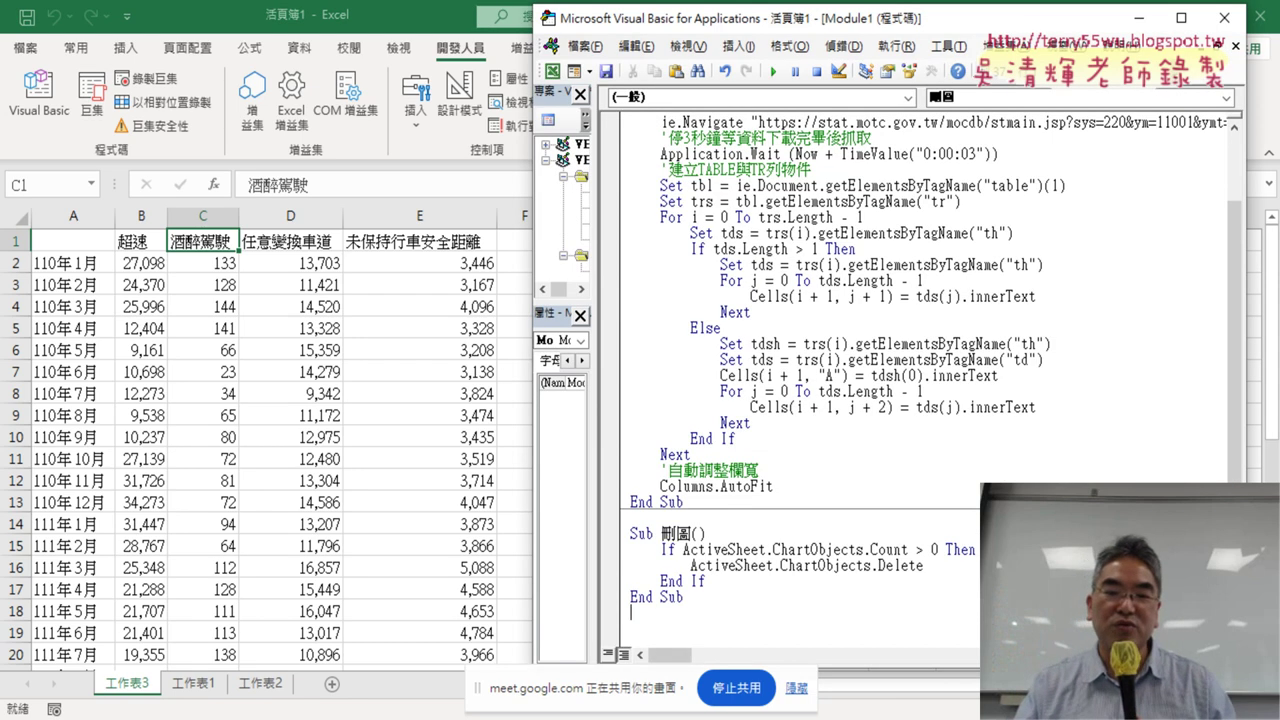
click(434, 588)
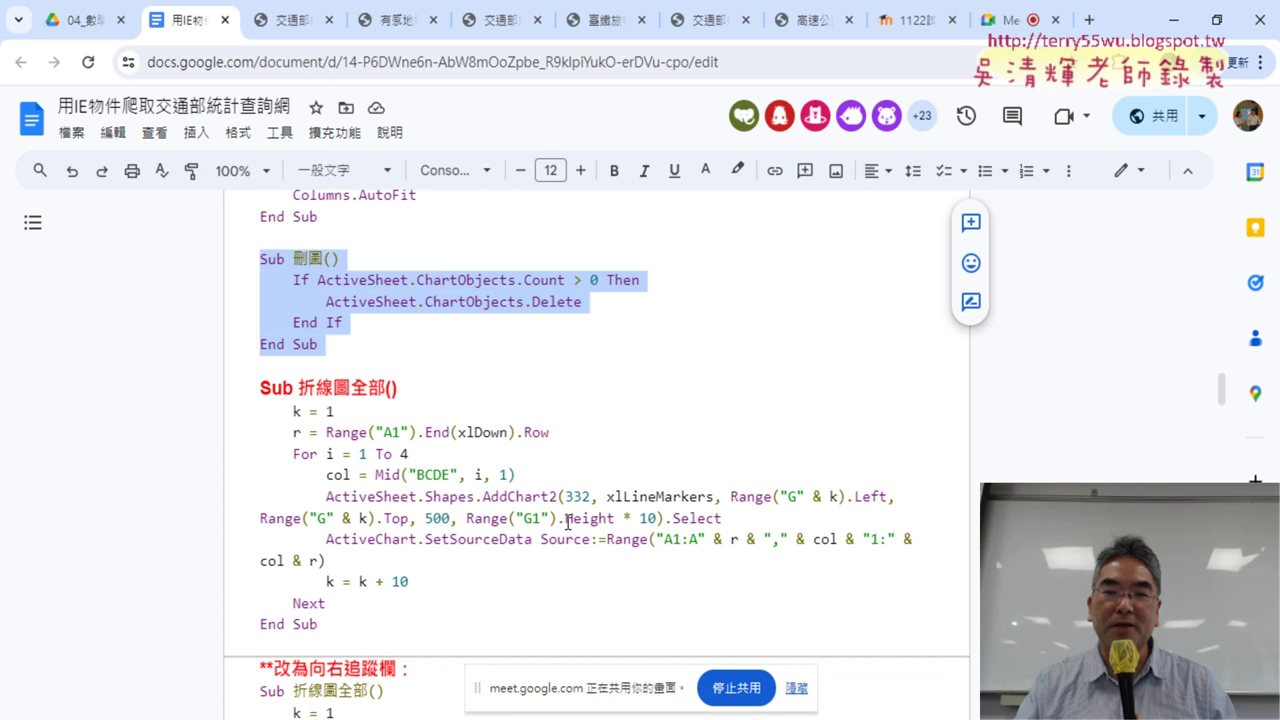
- Select Sub 折線圖全部() in the Google Doc and paste it into Module1 below 刪圖
scroll(567, 523, down, 1)
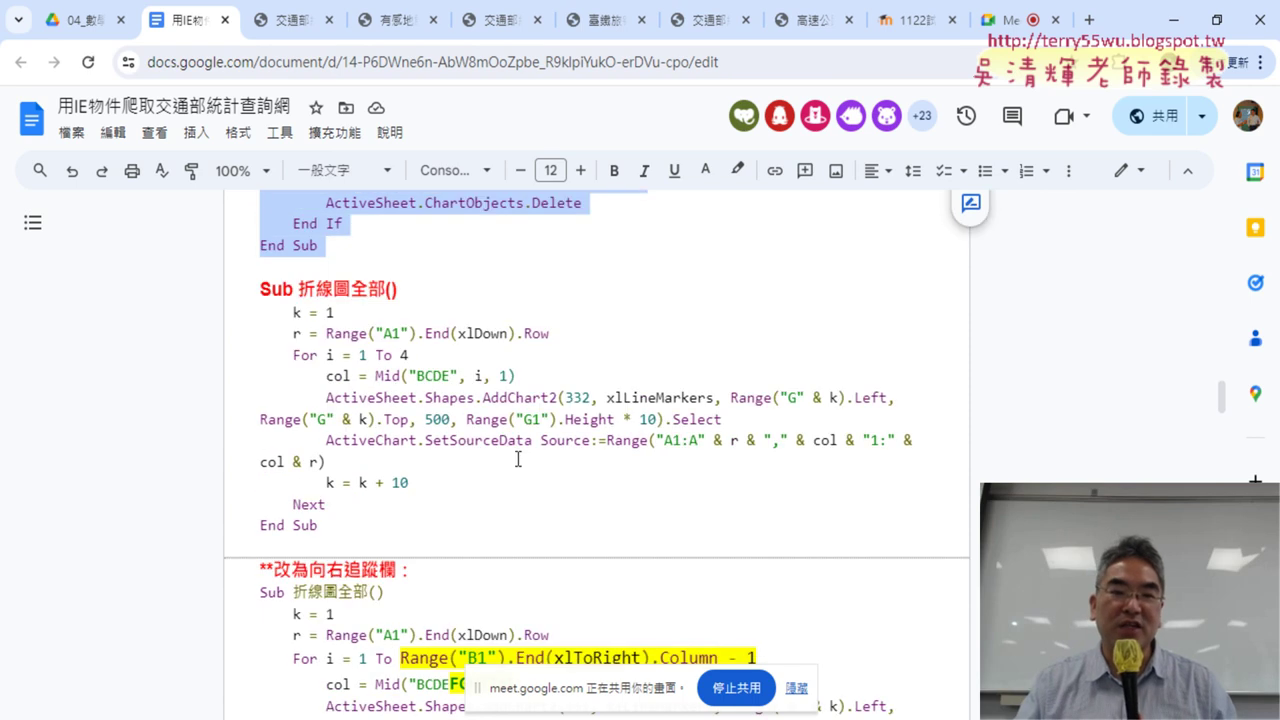
mouse_move(262, 290)
mouse_down()
mouse_move(410, 392)
mouse_move(414, 523)
mouse_up()
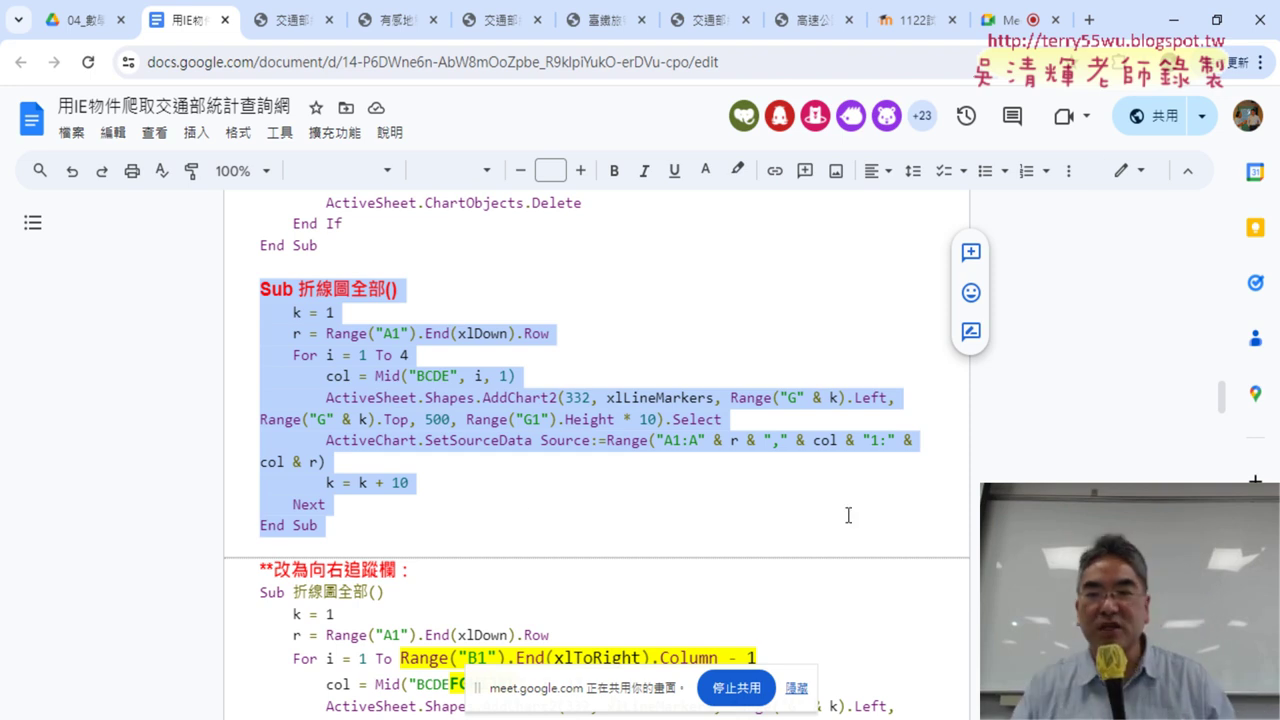
click(1175, 22)
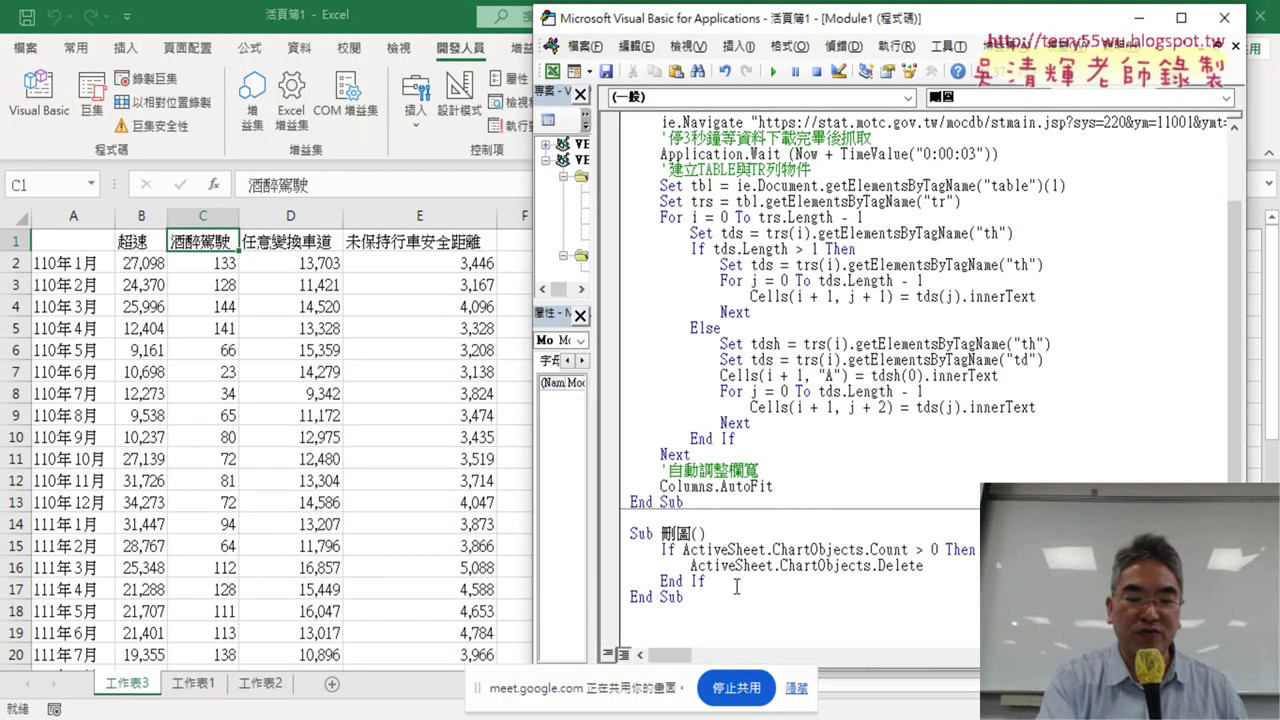
key(ctrl+v)
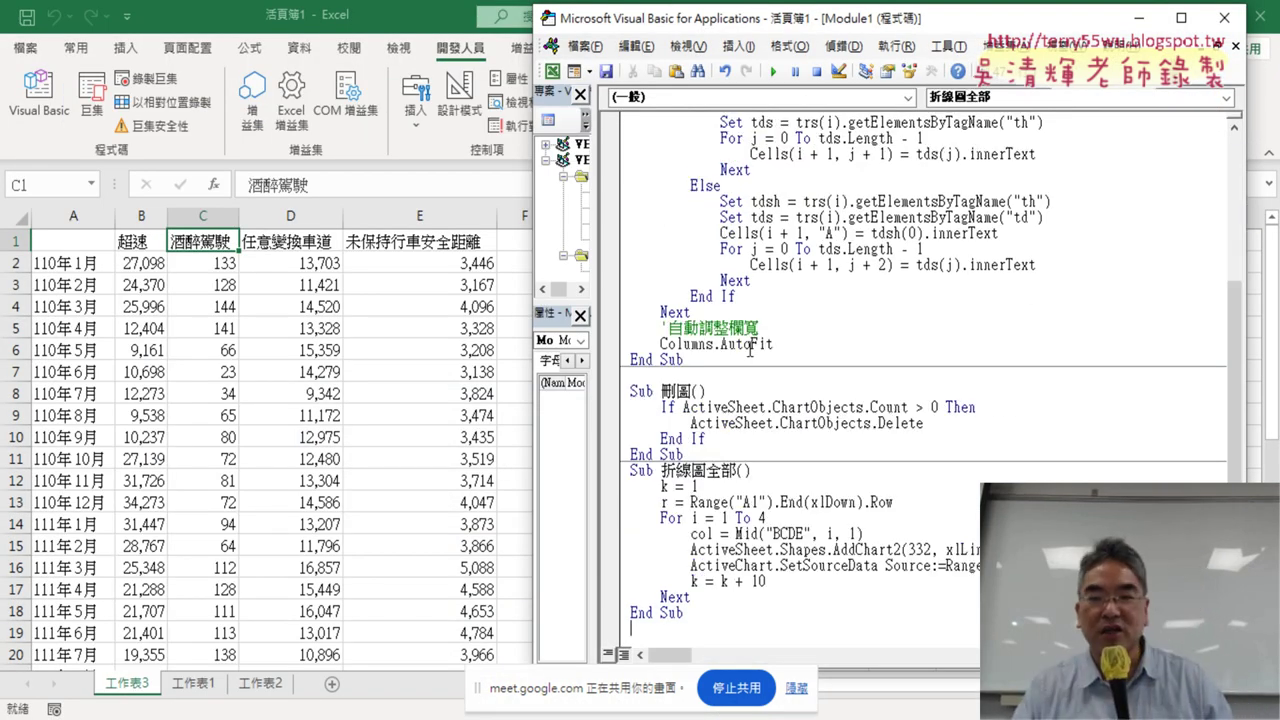
- Move and widen the VBA editor, then highlight the AddChart2 and SetSourceData lines
drag(920, 32, 436, 58)
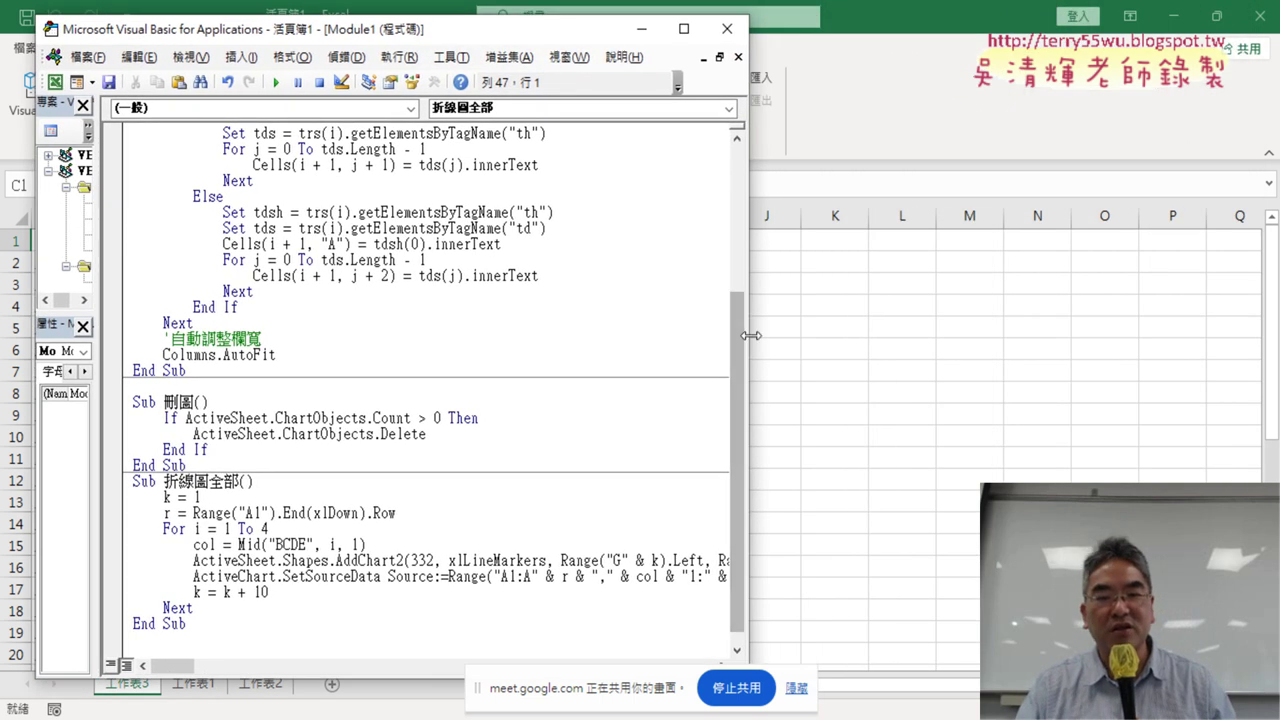
drag(747, 338, 1272, 342)
scroll(635, 357, down, 1)
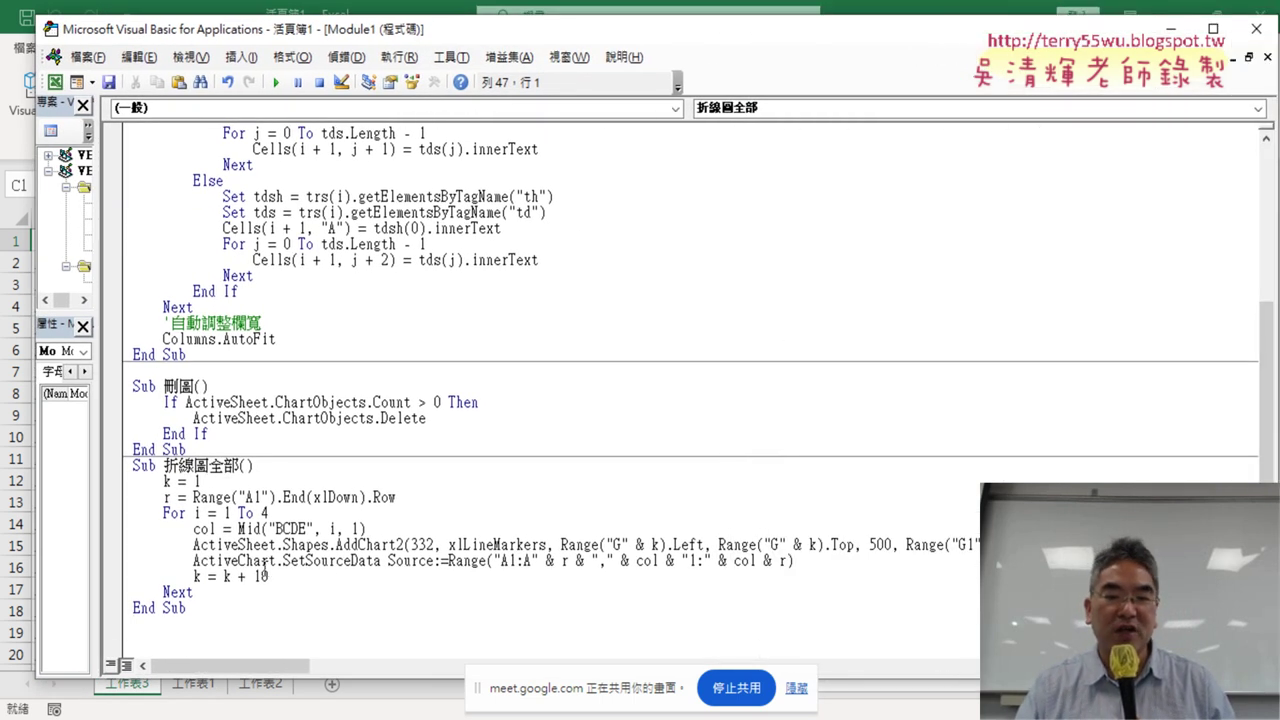
drag(822, 563, 116, 538)
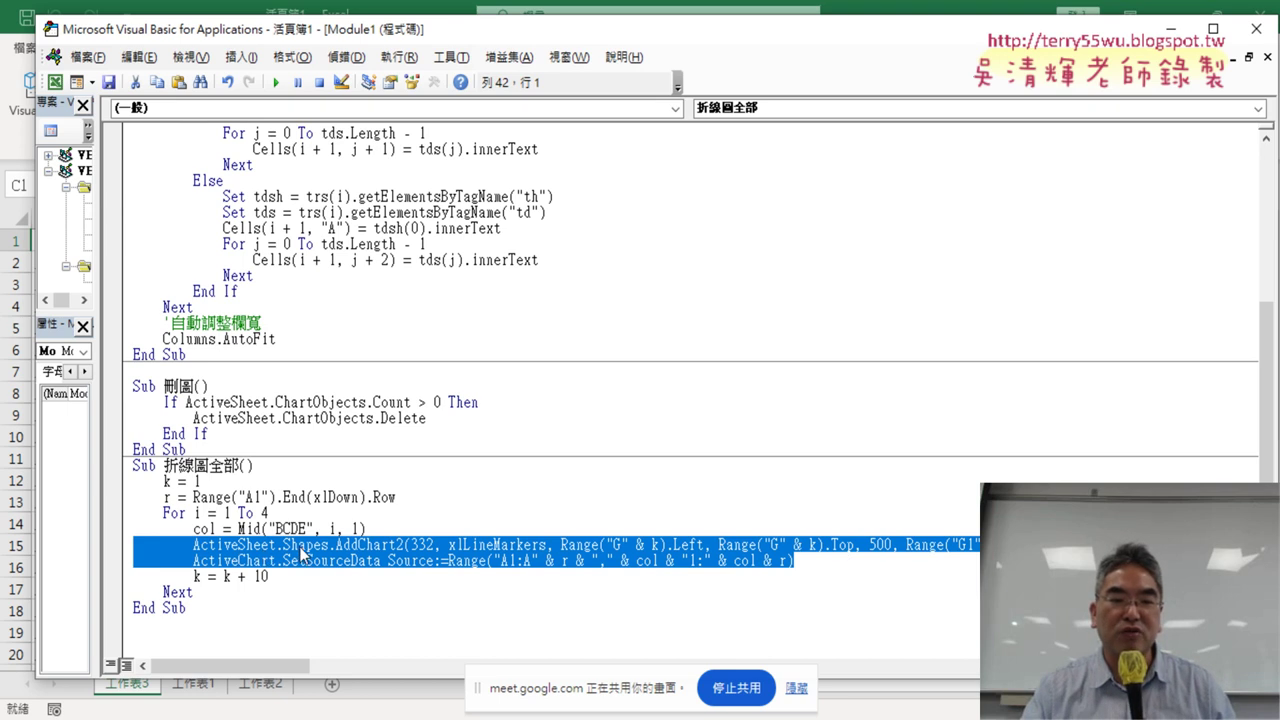
click(298, 546)
- Highlight the Shapes.AddChart2 arguments: 332, xlLineMarkers, and the left and top position values
drag(284, 546, 400, 546)
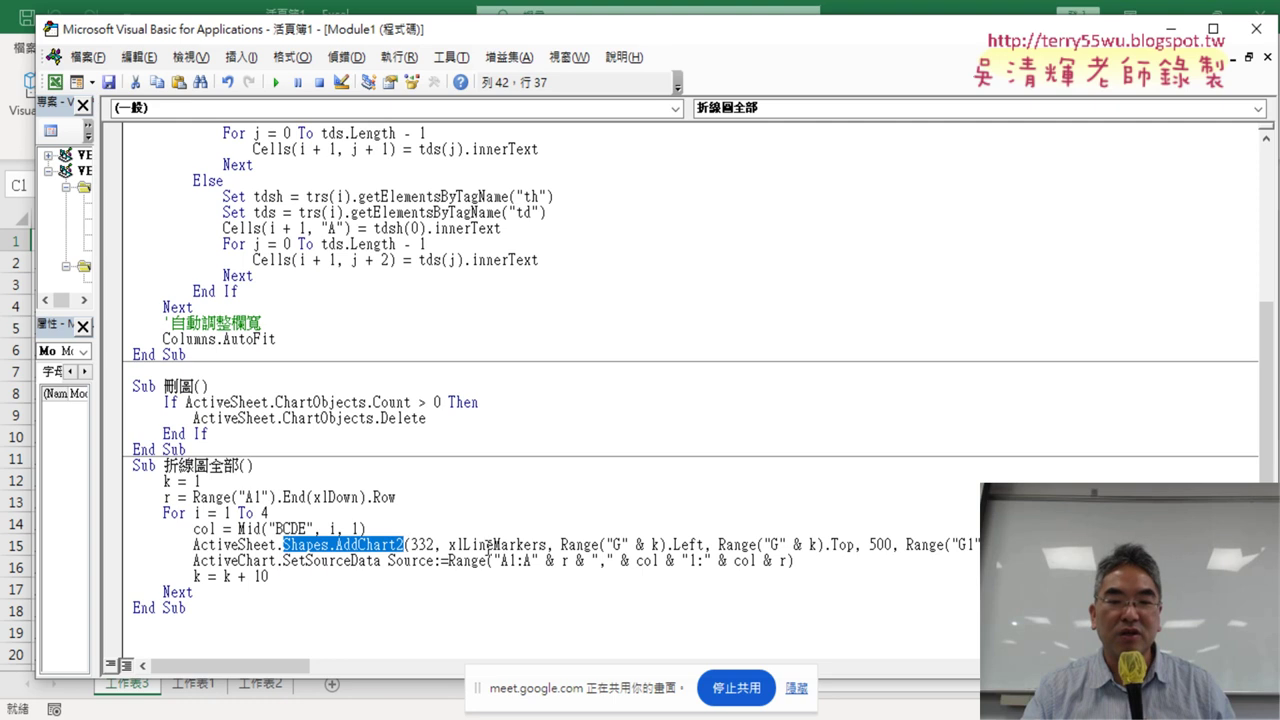
drag(553, 545, 195, 545)
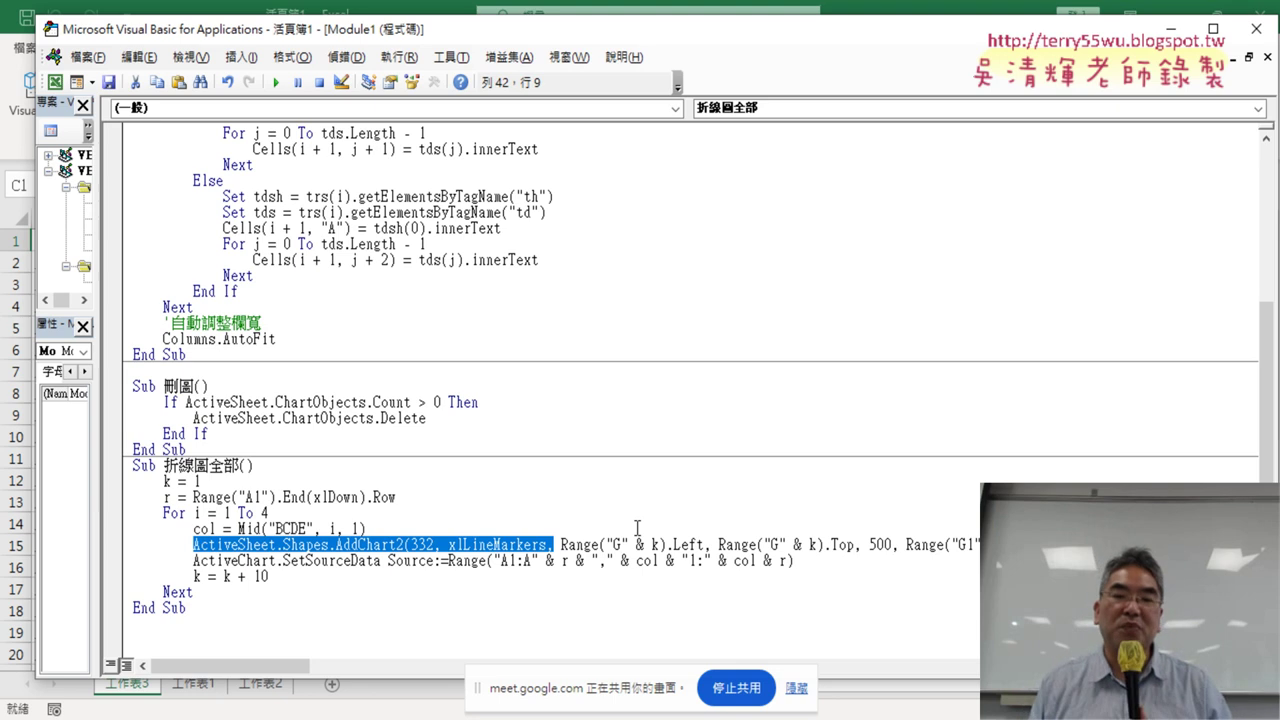
click(587, 531)
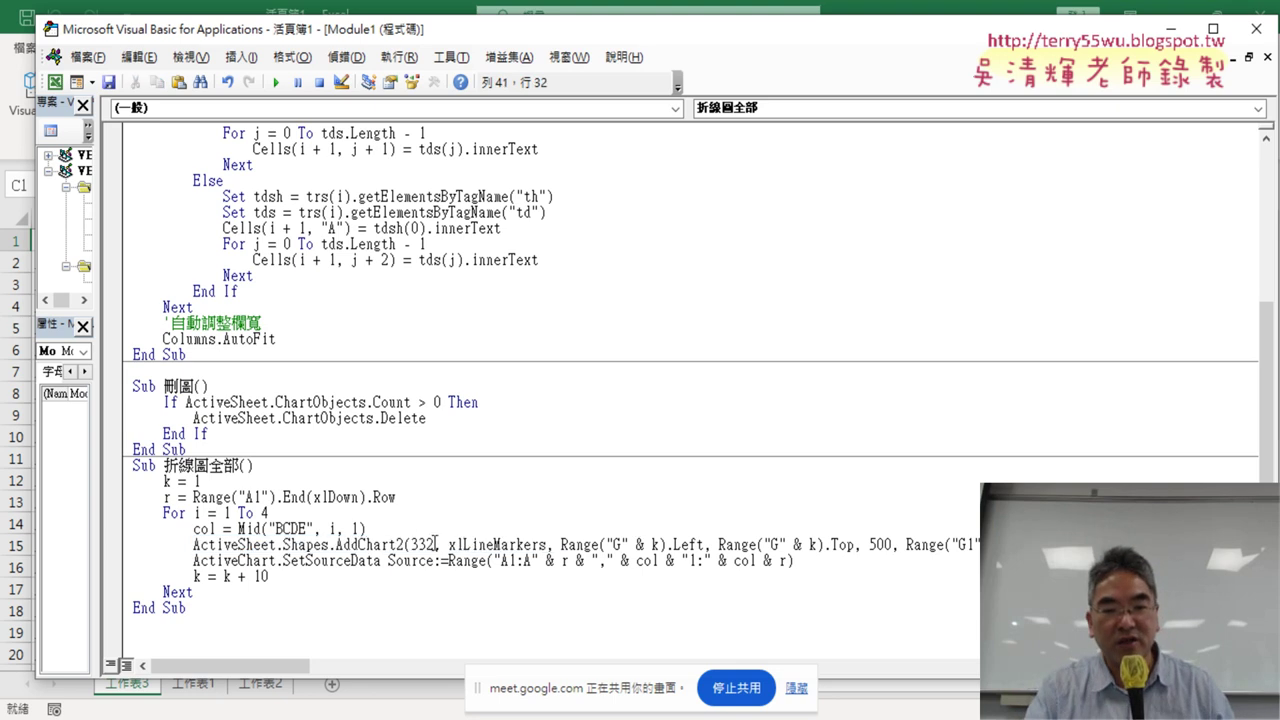
drag(411, 544, 531, 544)
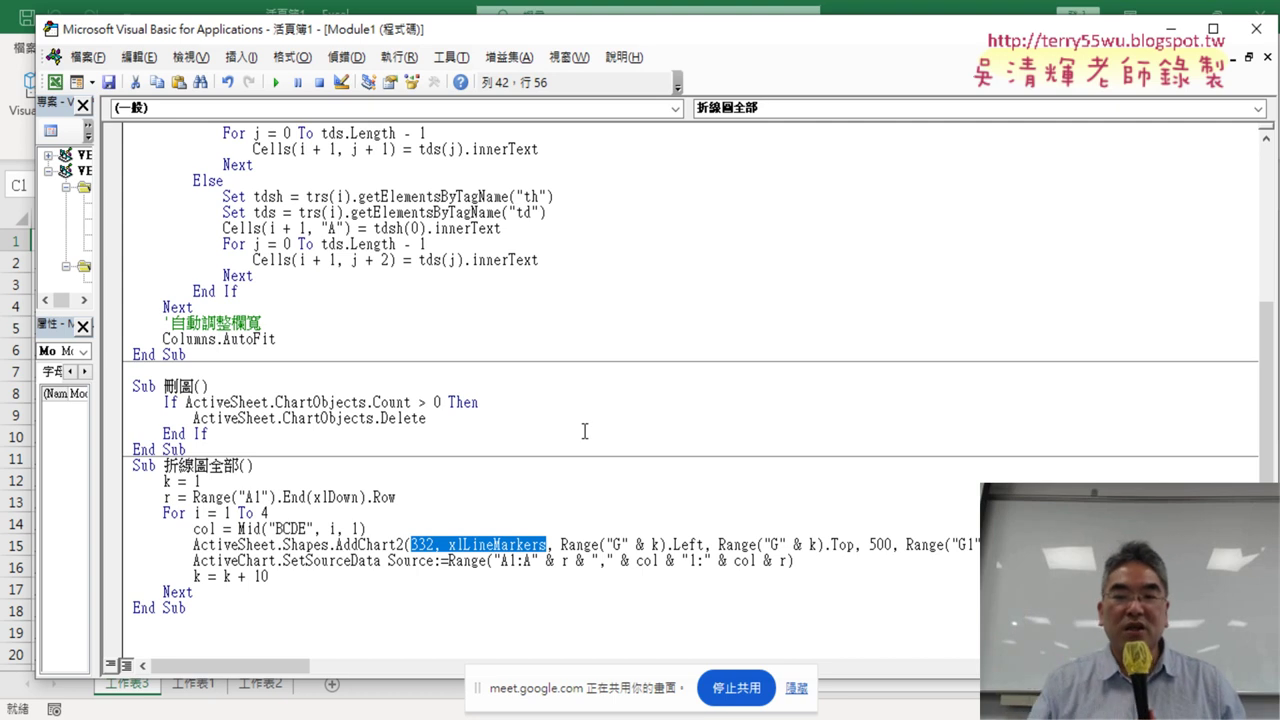
click(565, 544)
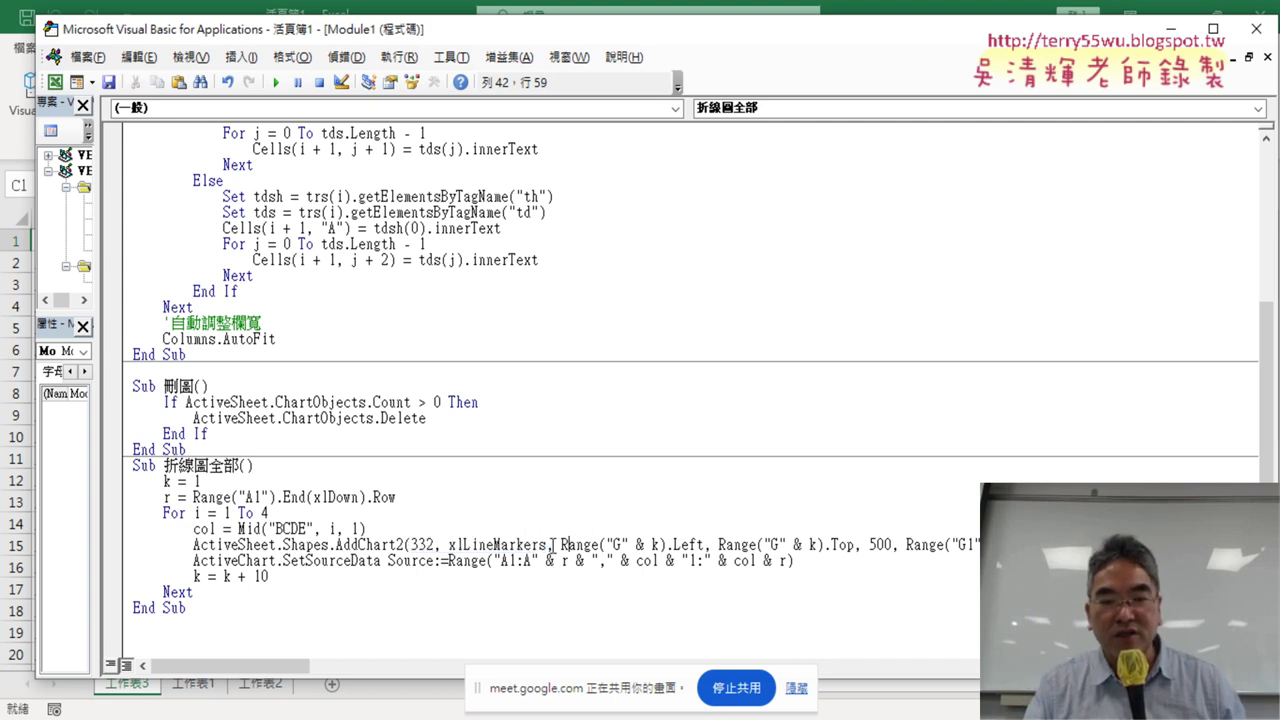
drag(548, 545, 851, 548)
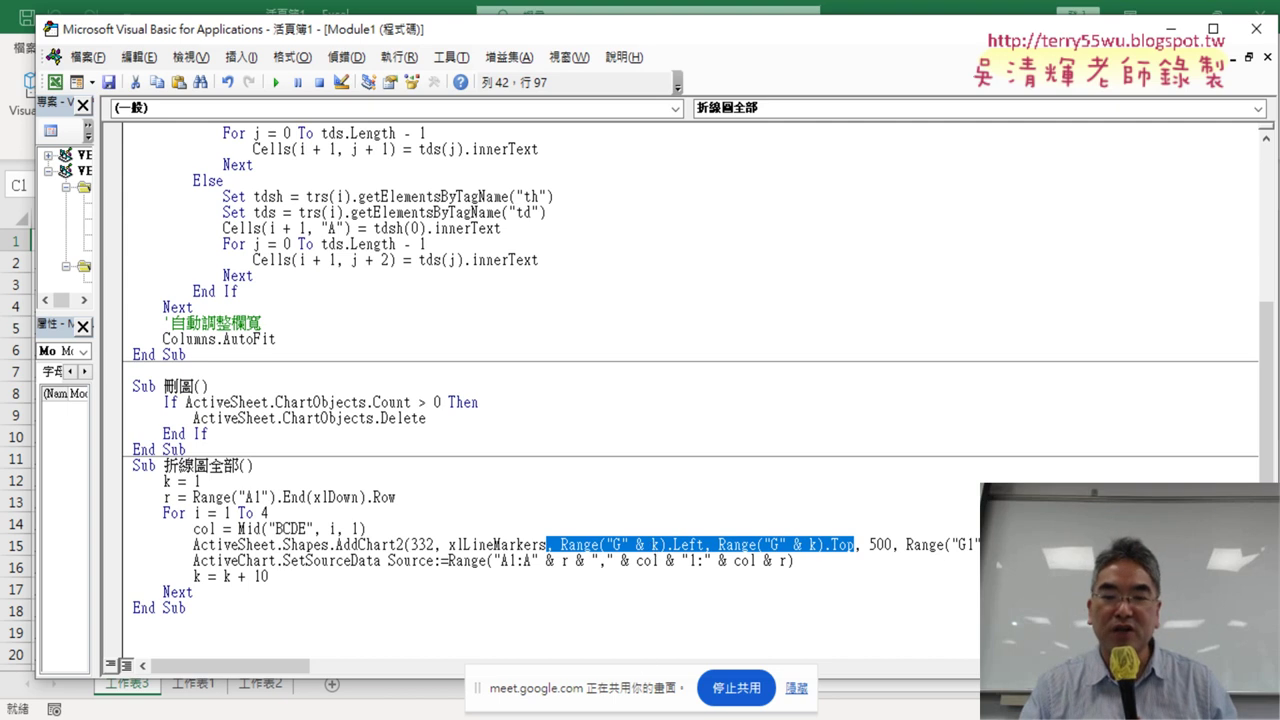
- In Excel, select cell G1 as the anchor for the first chart
mouse_move(572, 705)
click(540, 682)
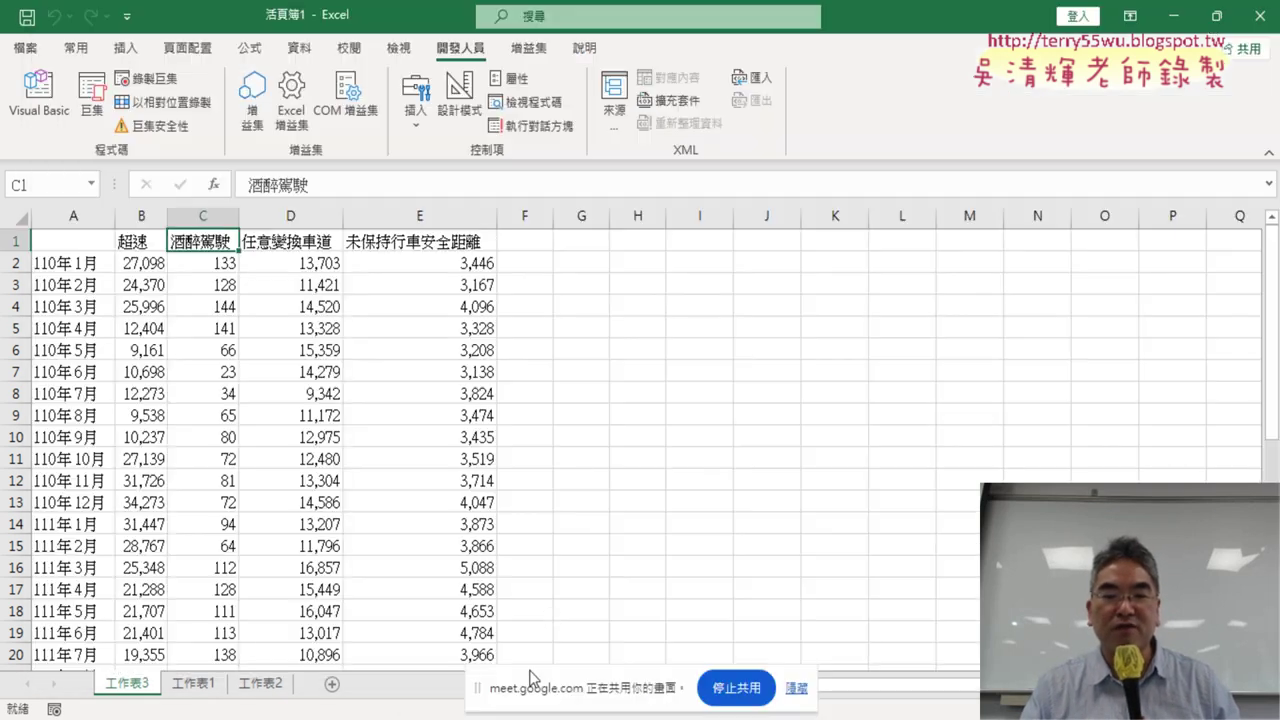
click(521, 215)
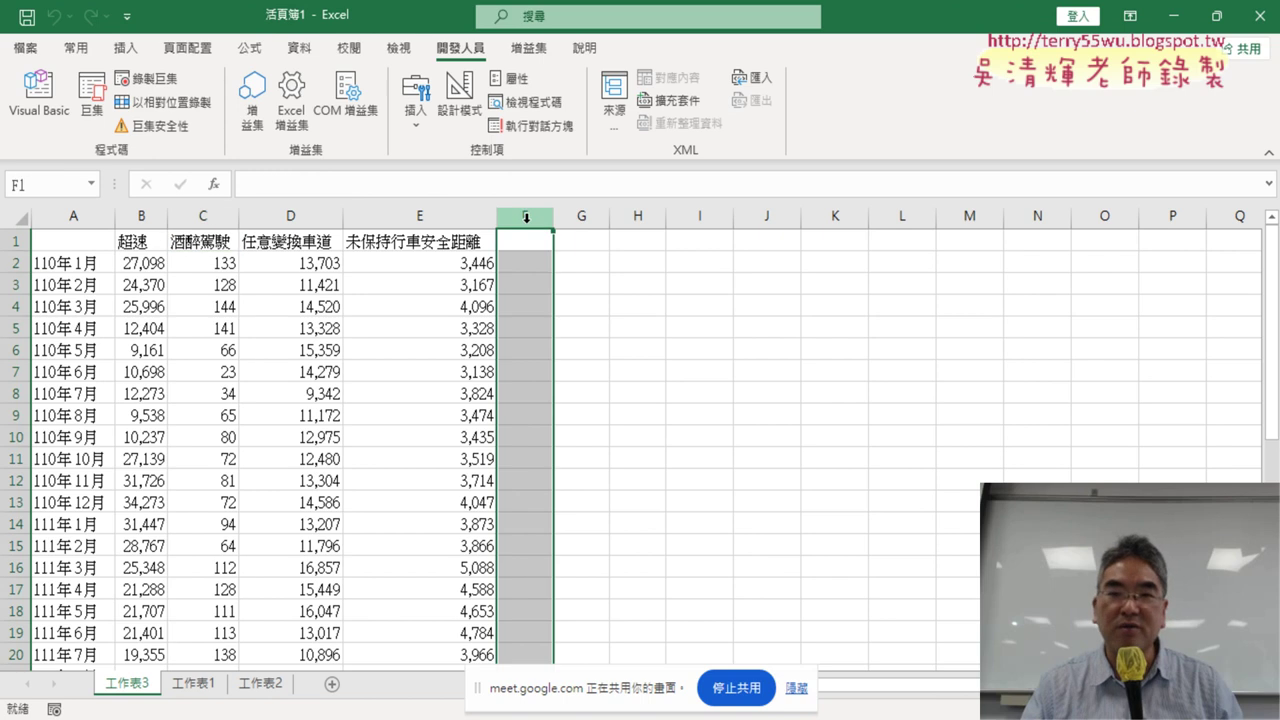
click(967, 217)
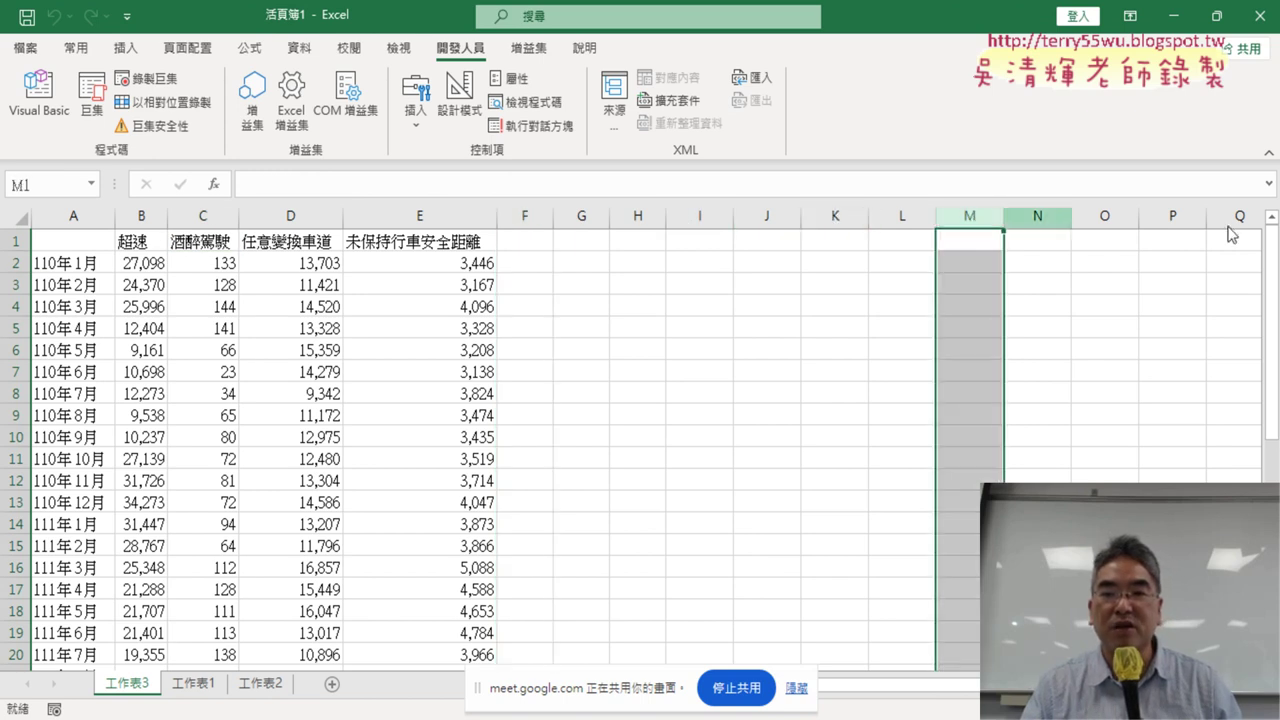
click(580, 215)
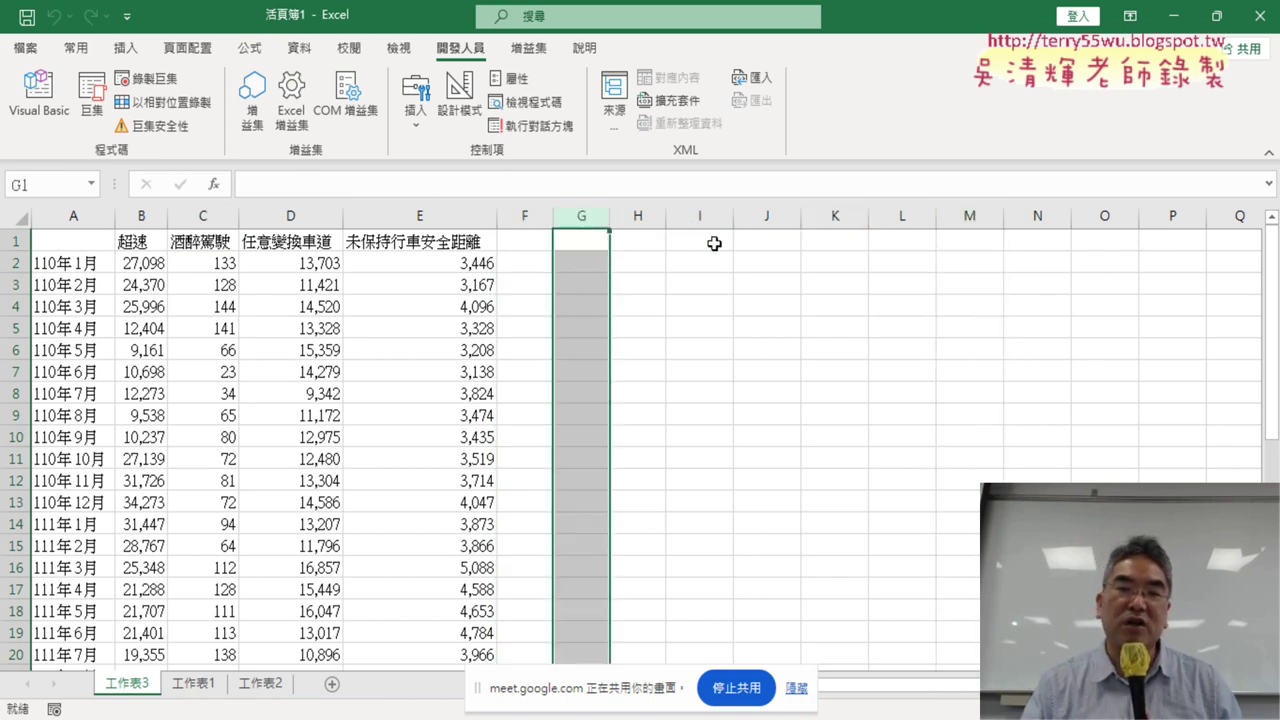
click(585, 243)
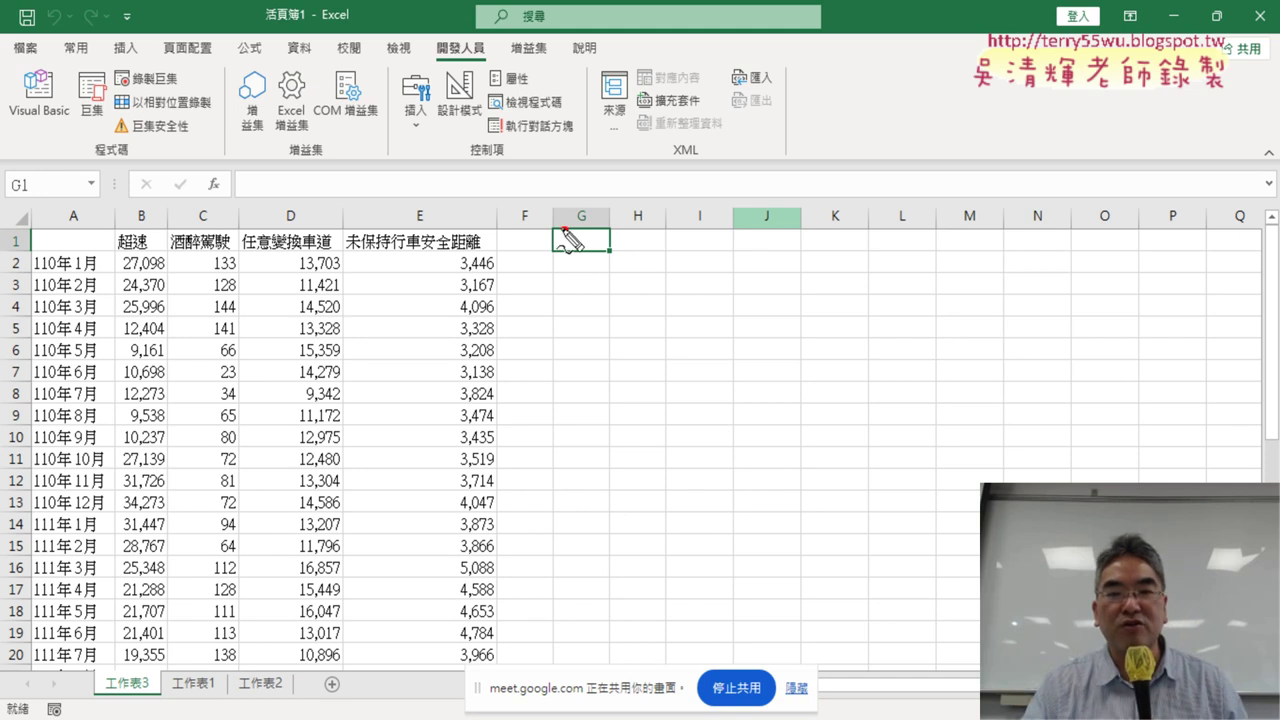
- Sketch chart positions at G1 and ten rows below, then clear the annotations
drag(566, 231, 552, 240)
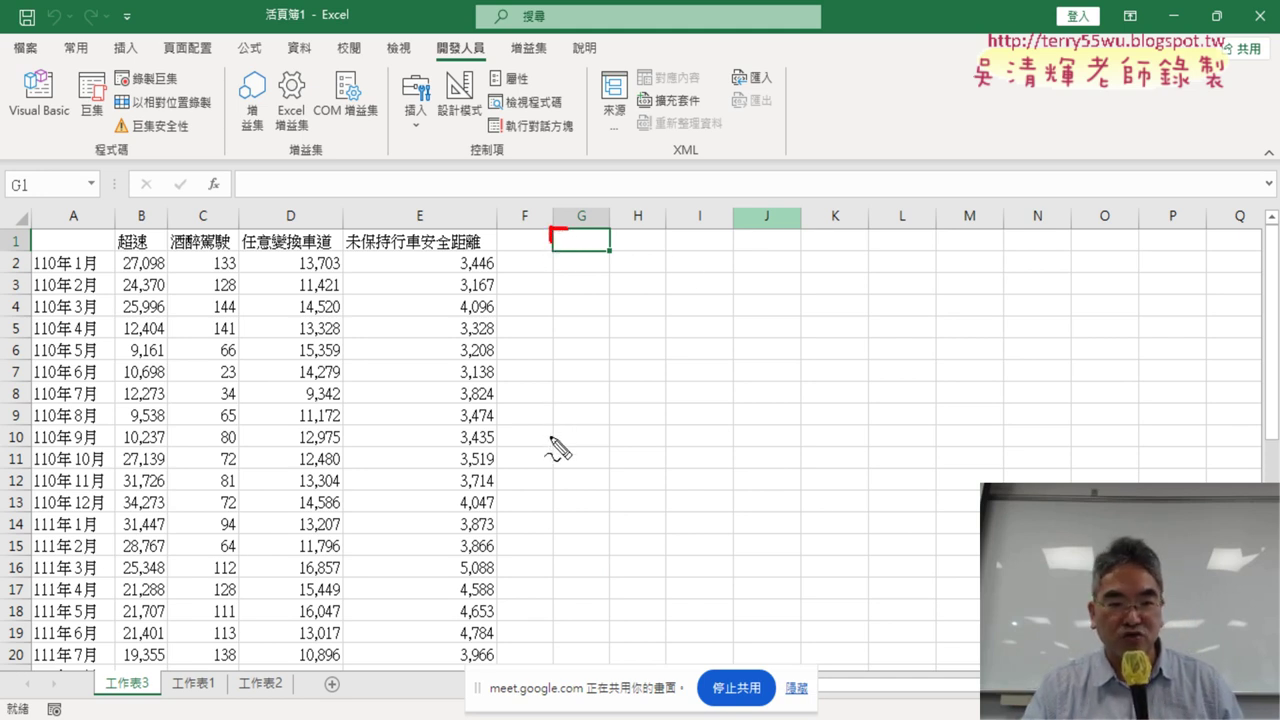
mouse_move(417, 447)
mouse_down()
mouse_move(612, 451)
mouse_move(548, 474)
mouse_up()
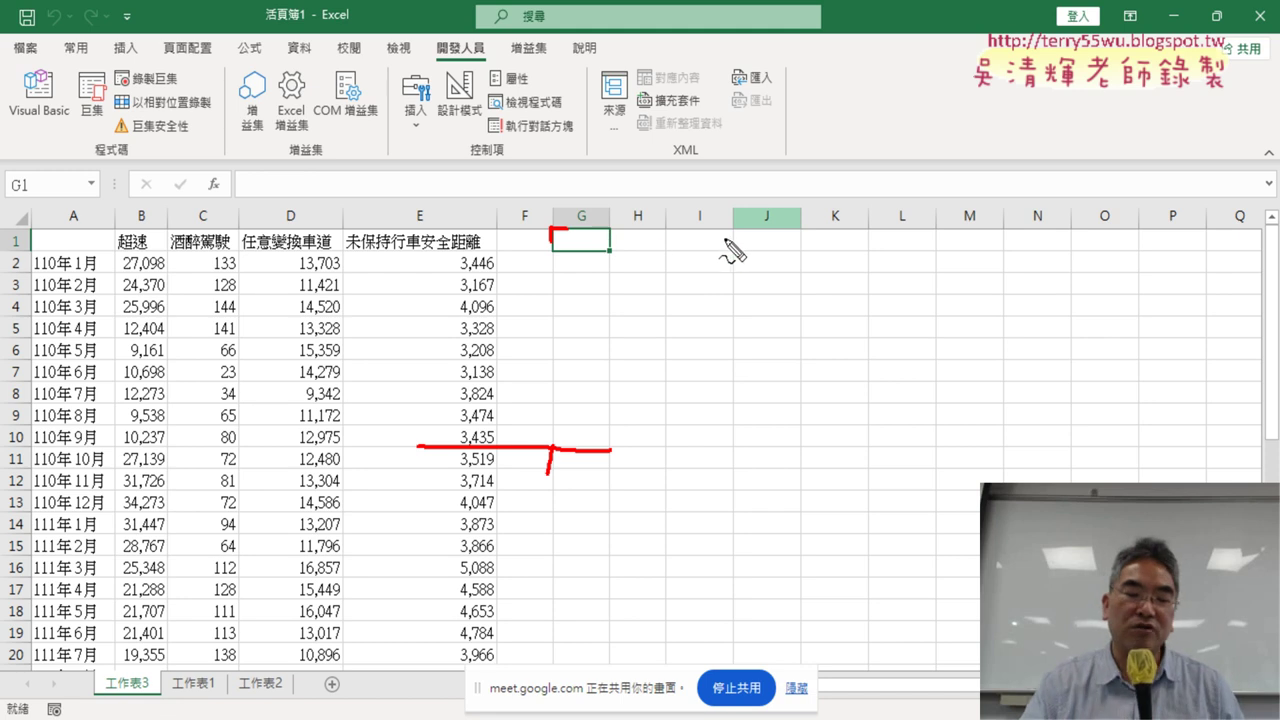
key(Escape)
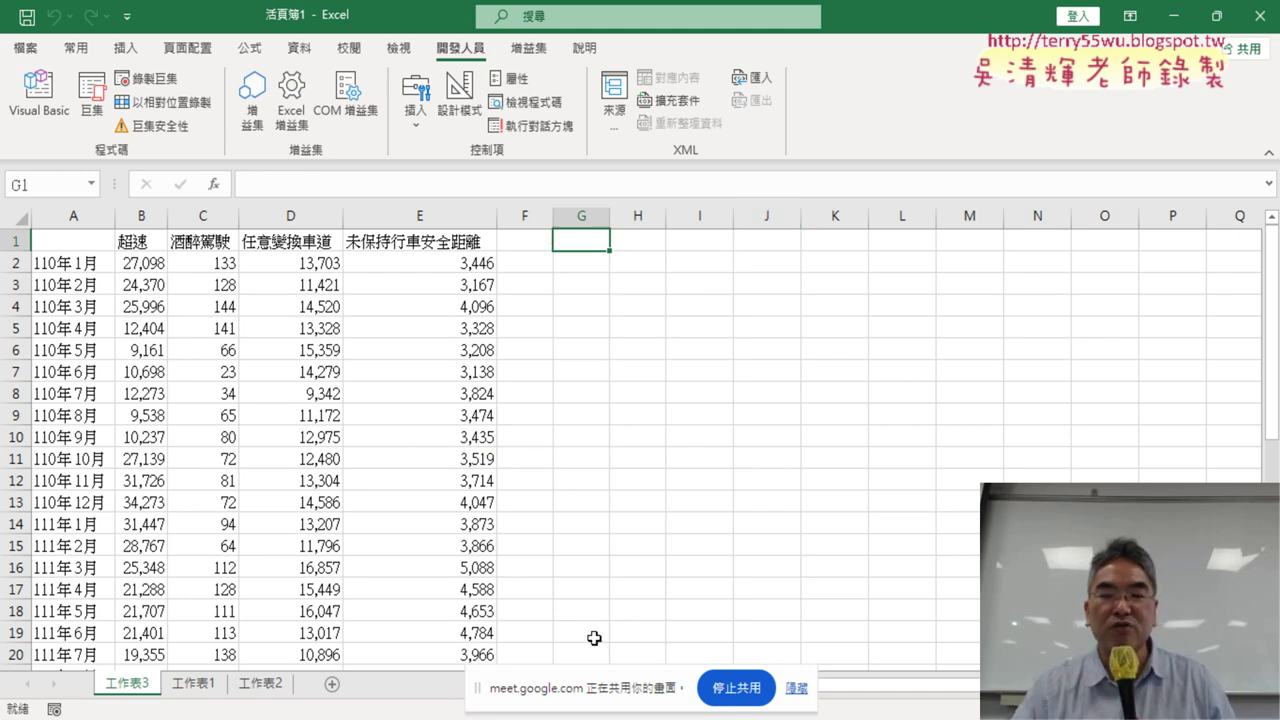
mouse_move(615, 718)
click(703, 662)
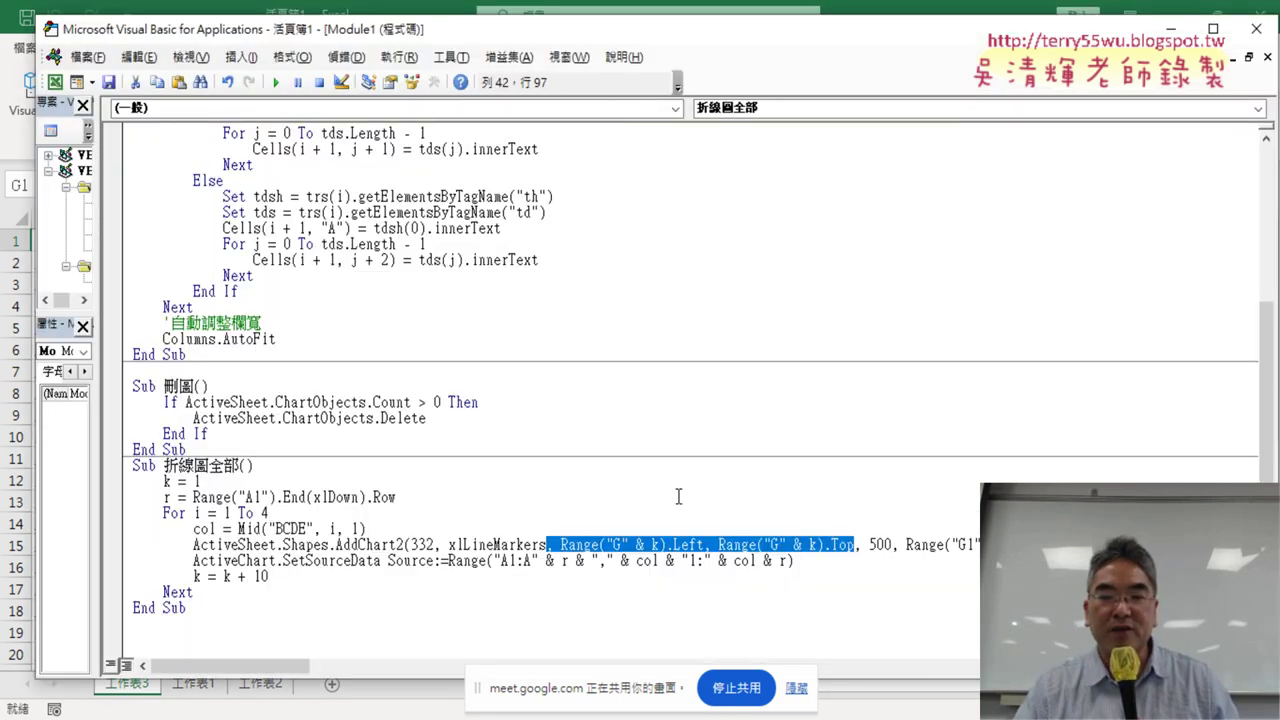
click(605, 543)
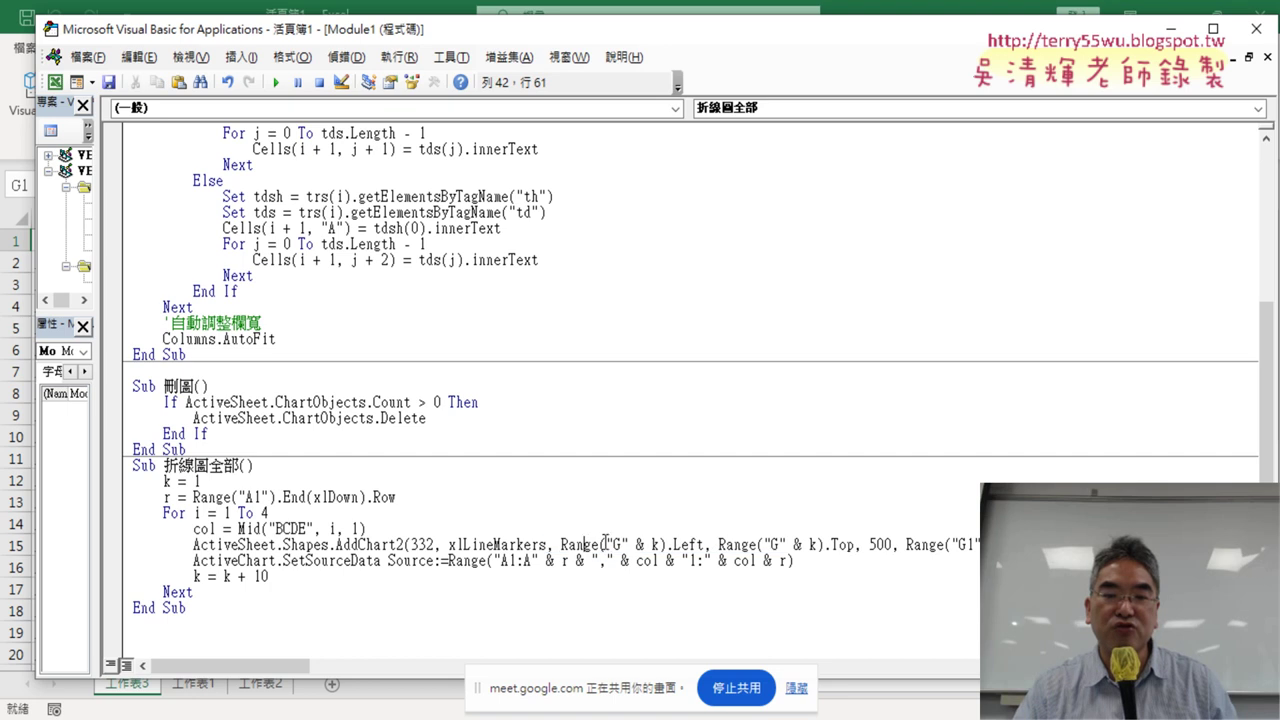
drag(705, 545, 560, 545)
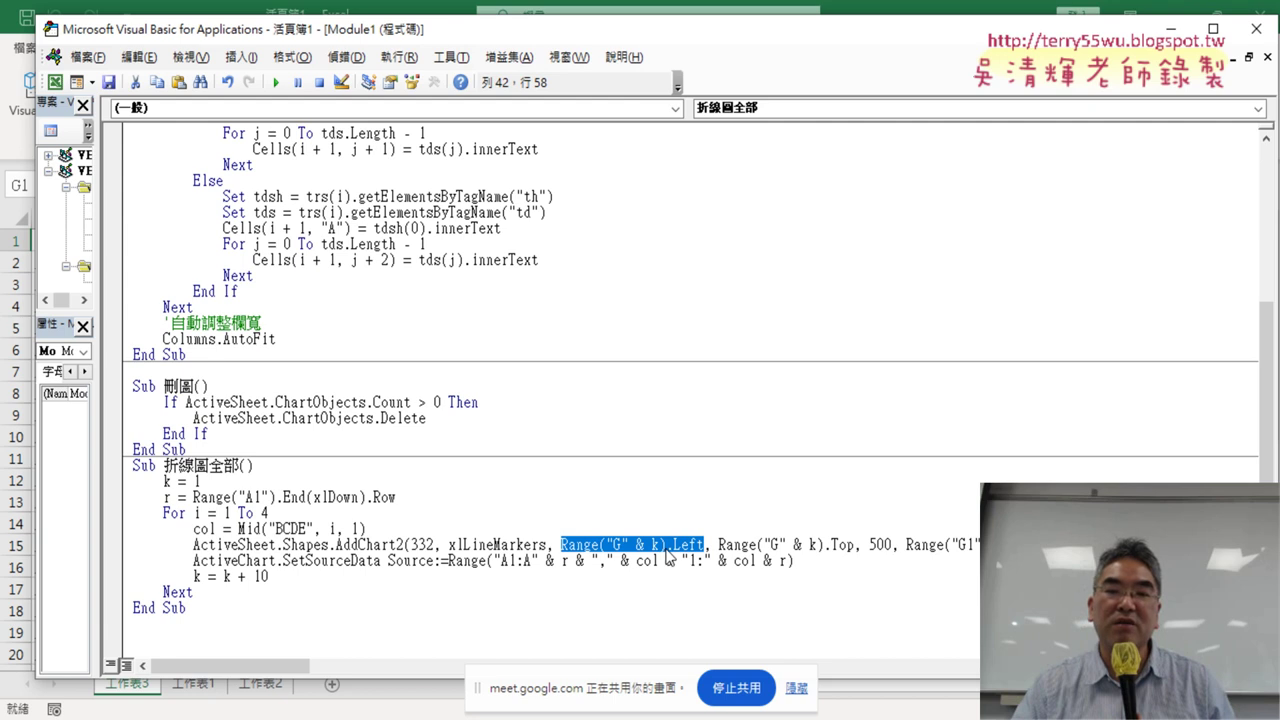
drag(201, 481, 164, 482)
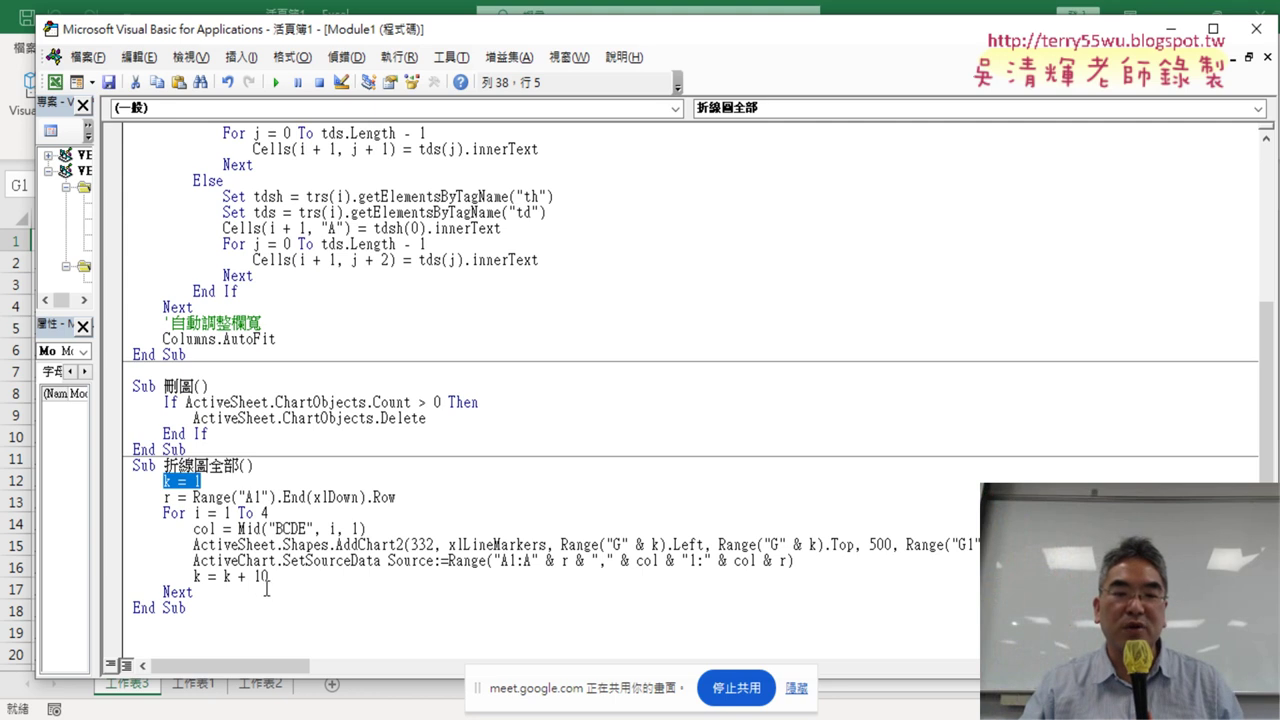
drag(269, 577, 194, 578)
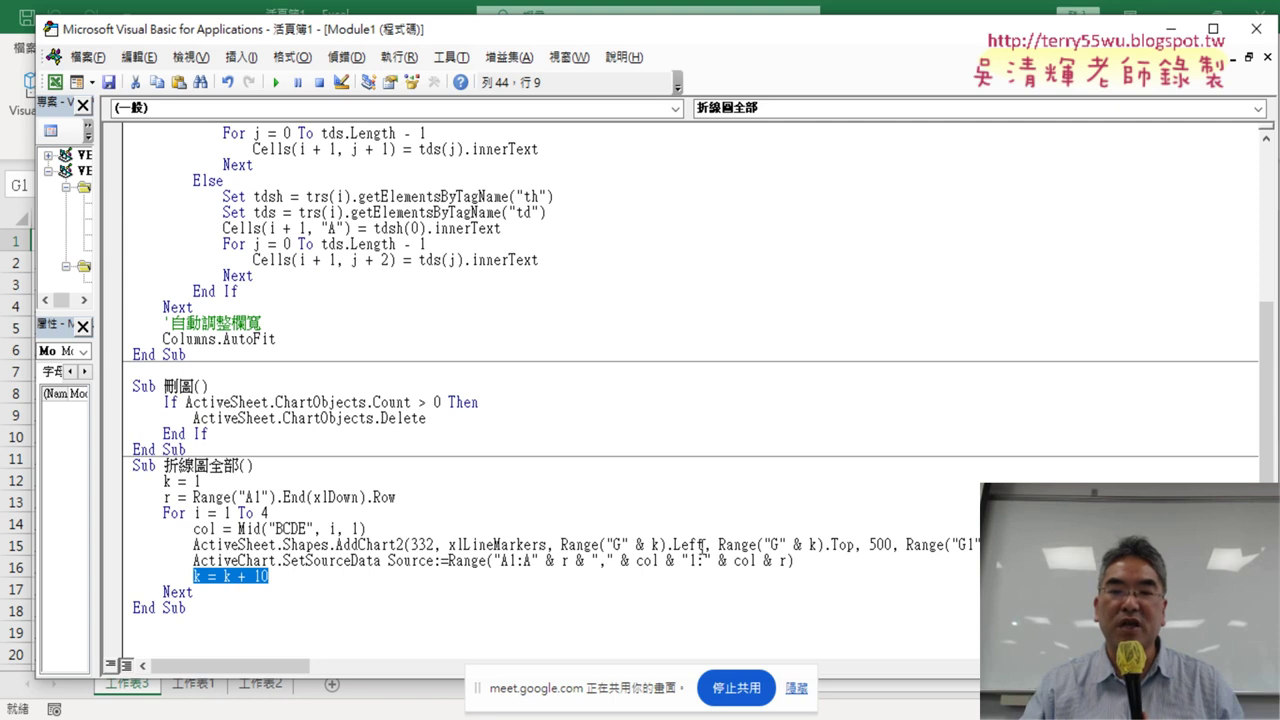
click(807, 546)
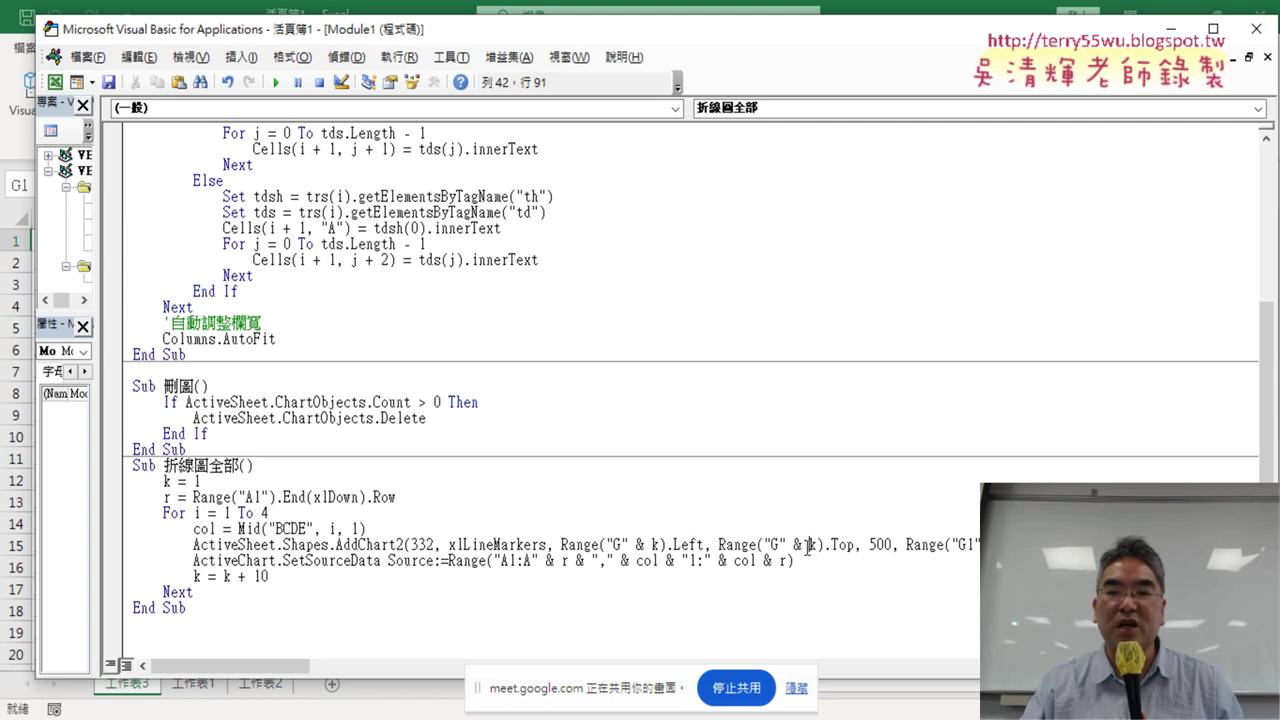
double_click(878, 543)
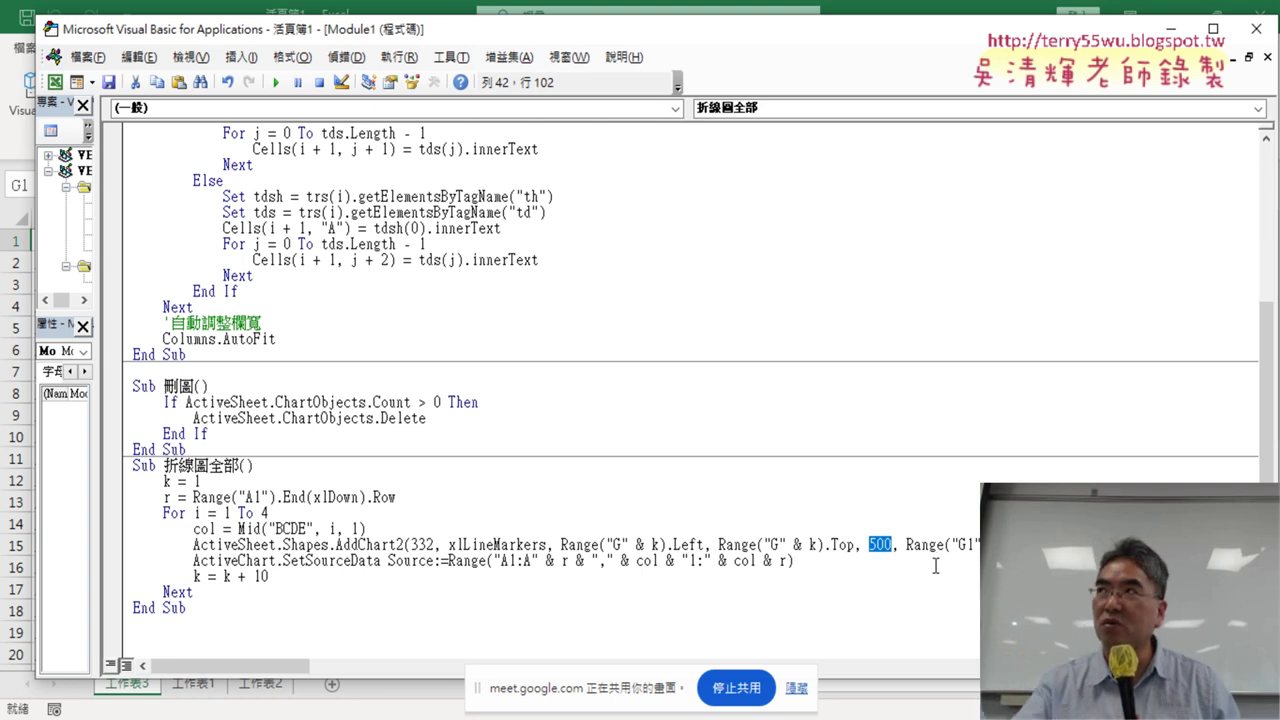
click(967, 545)
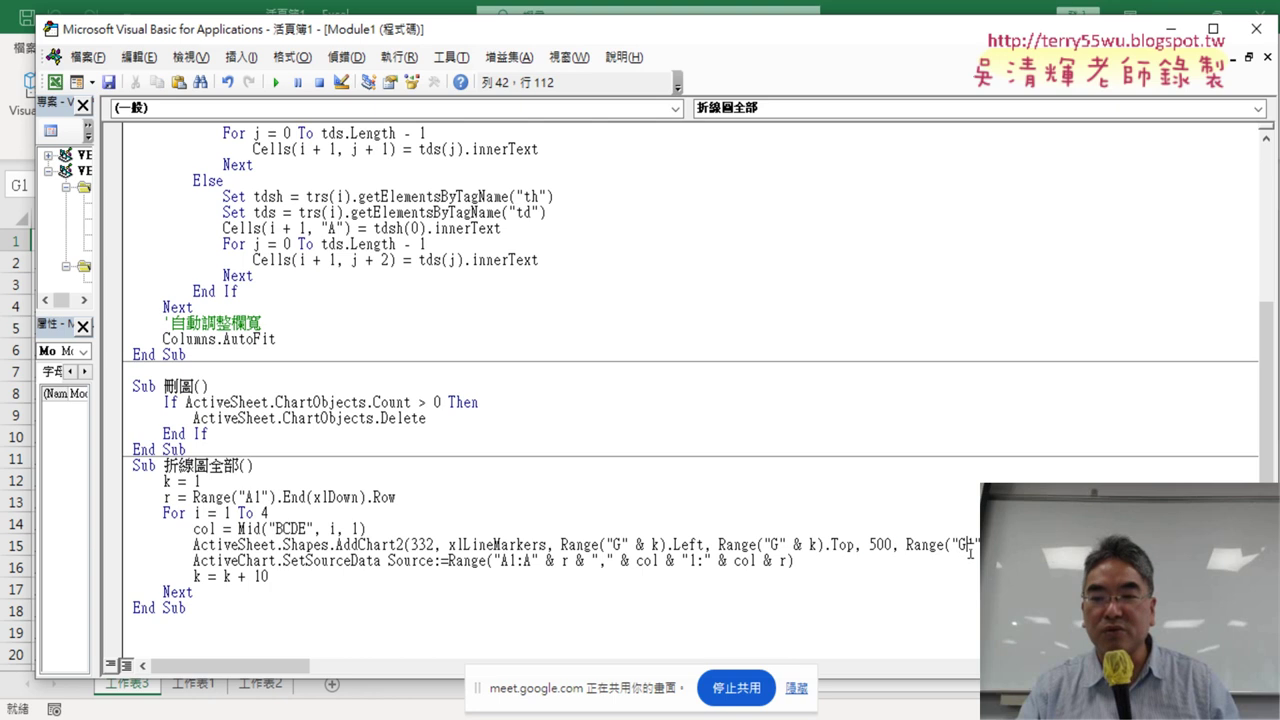
drag(906, 545, 988, 545)
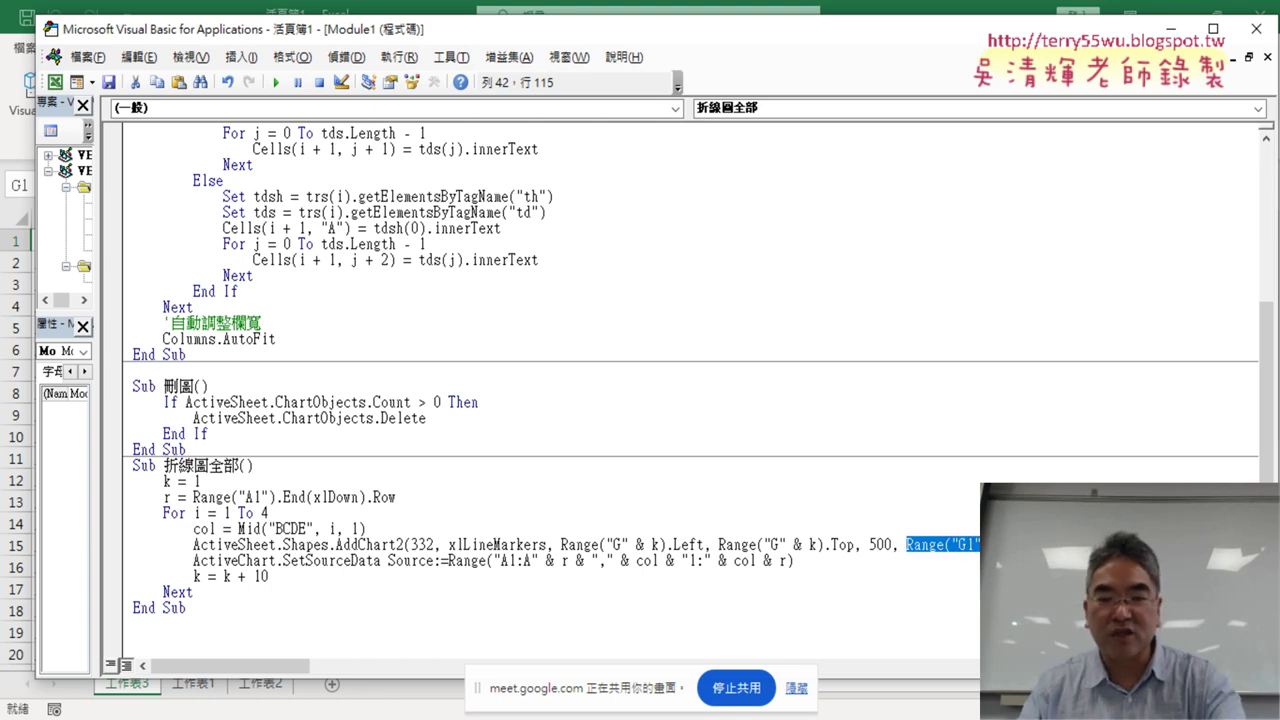
- Replace the fixed 500 width in the AddChart2 line with Range("G1")'s width
double_click(884, 545)
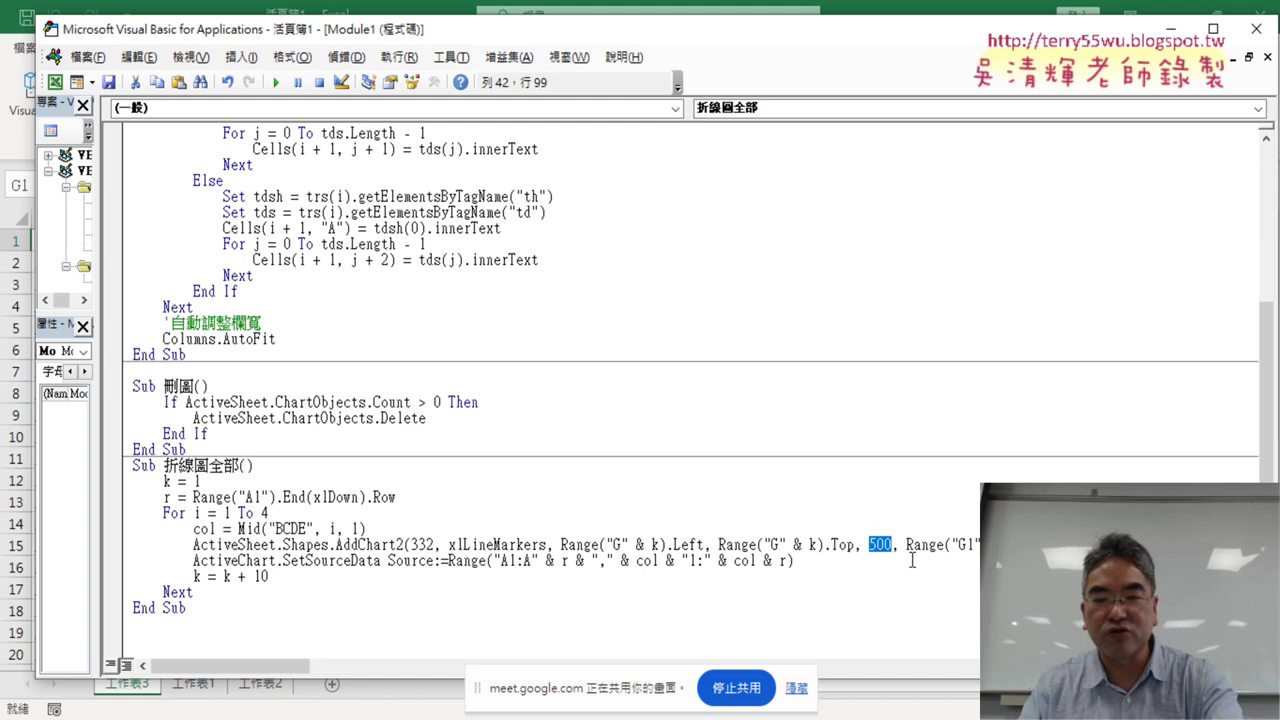
key(Delete)
key(Delete)
key(Delete)
key(Right)
key(Right)
key(Right)
text(.)
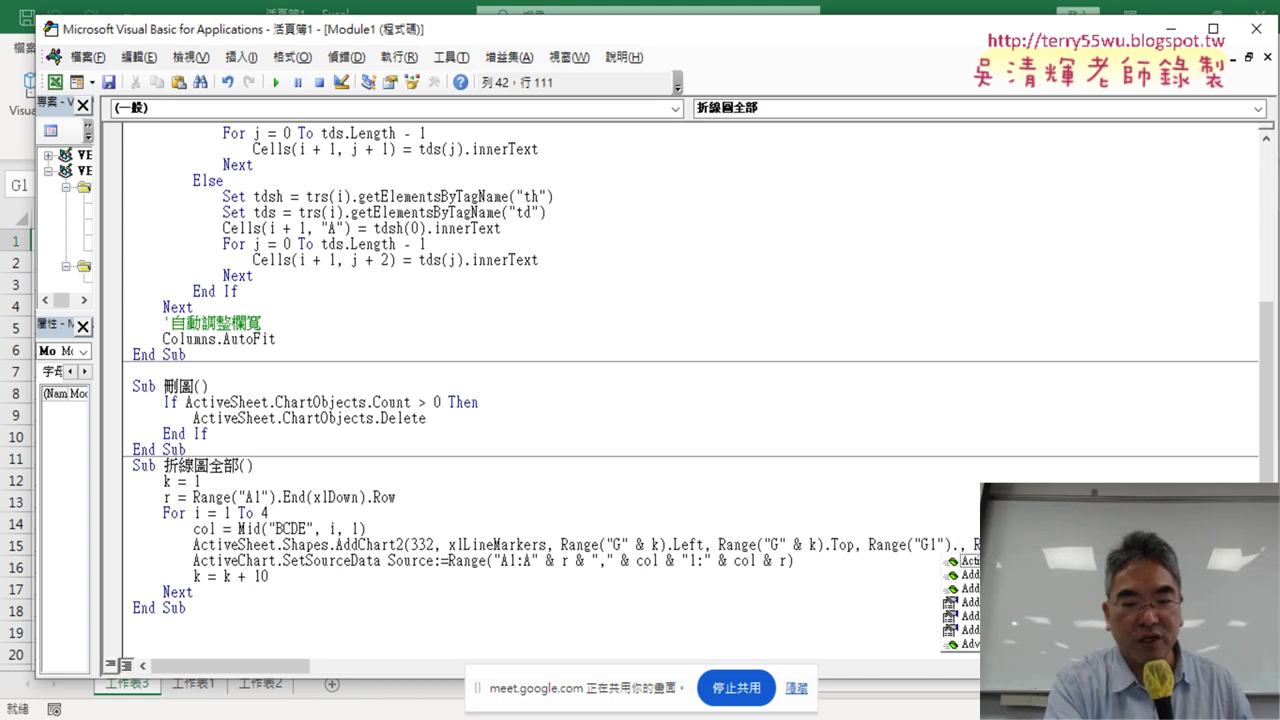
text(wi)
key(BackSpace)
key(BackSpace)
text(w)
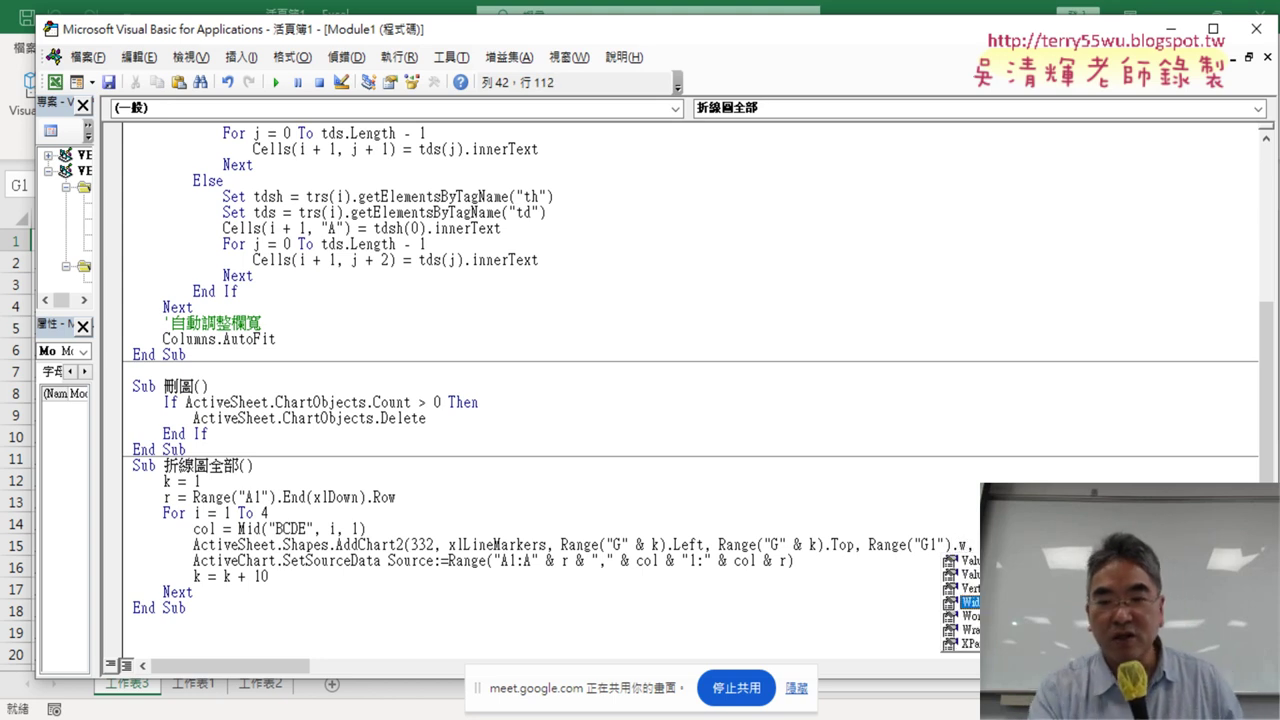
text(,)
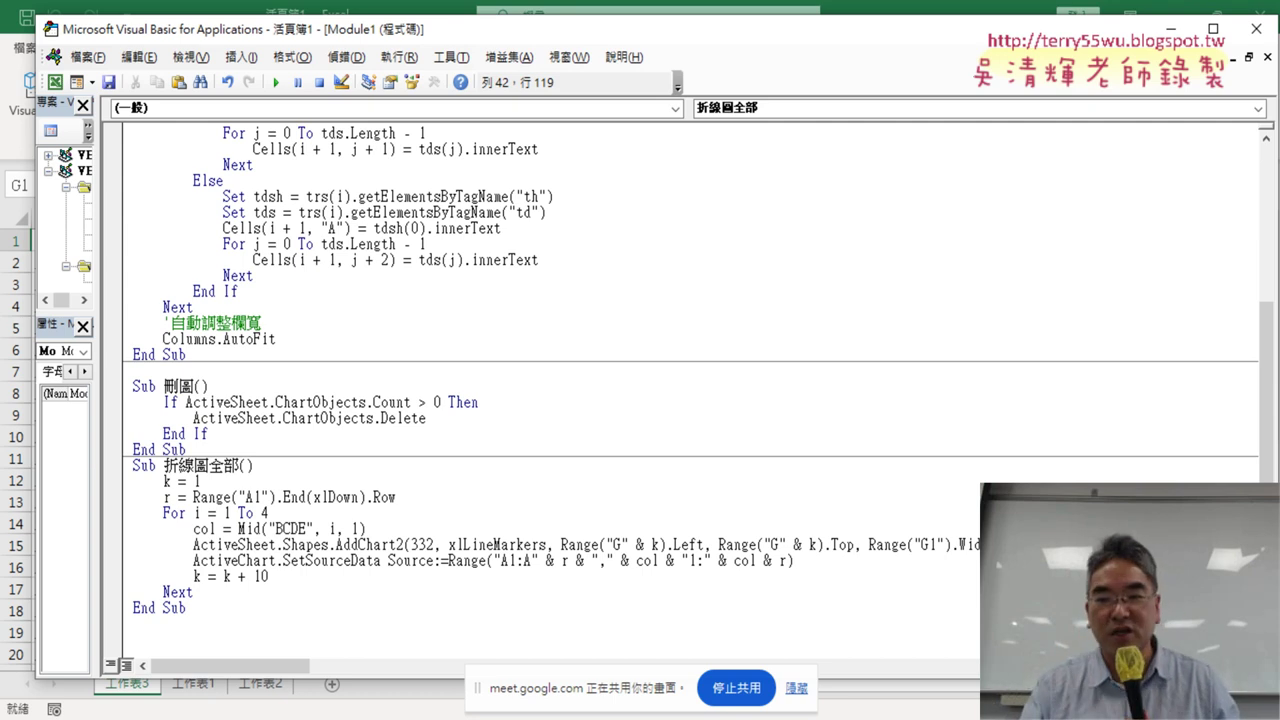
- Highlight SetSourceData, the "A1:A" part and the & r row count in the data-source line
click(794, 561)
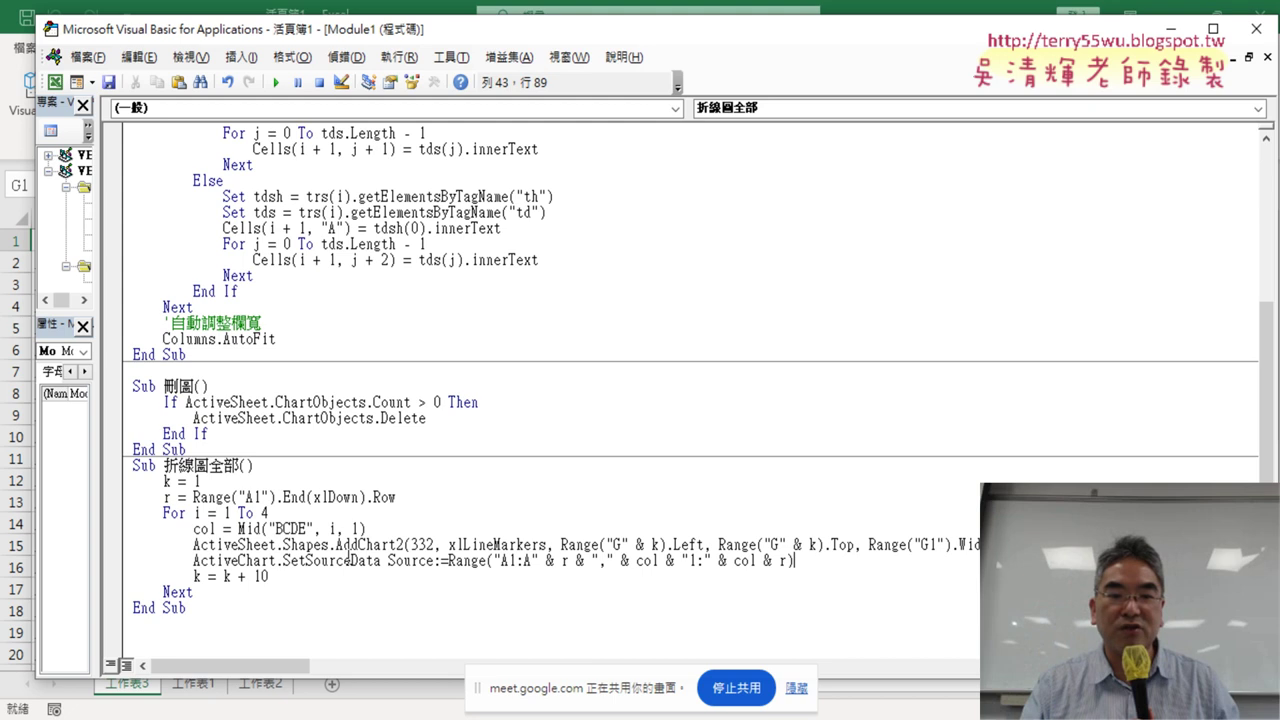
drag(287, 564, 369, 563)
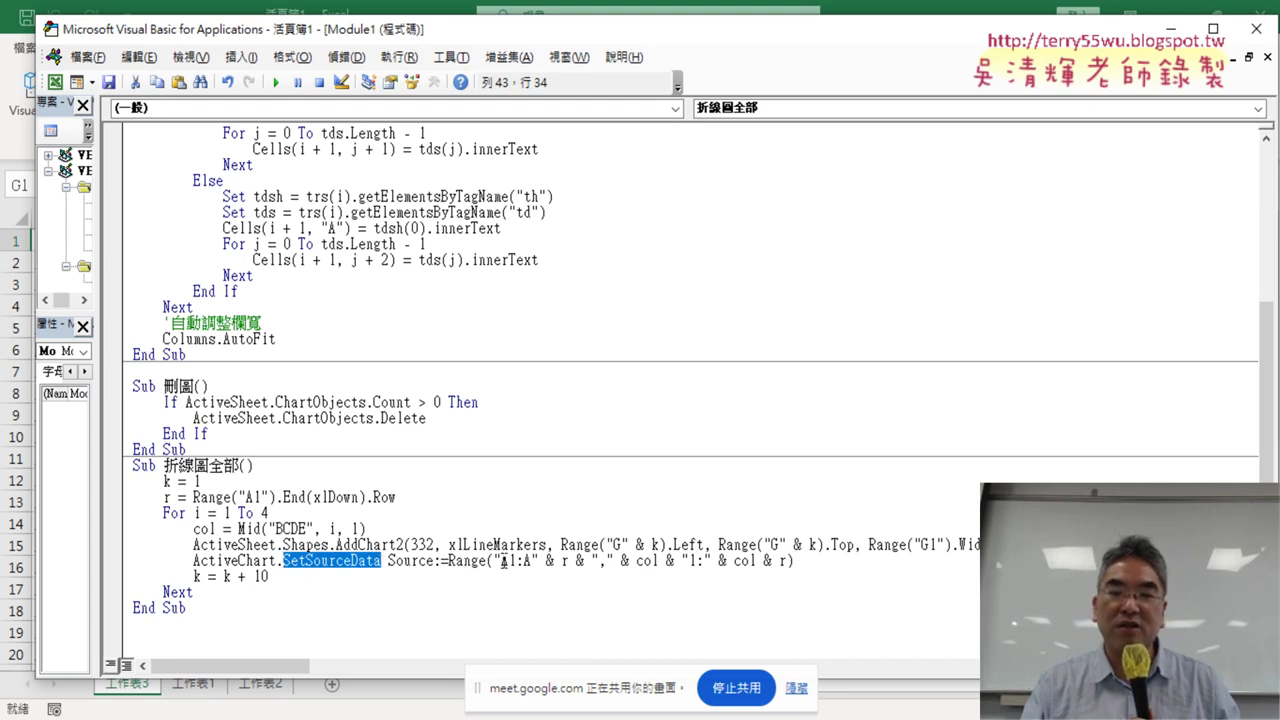
drag(502, 561, 584, 565)
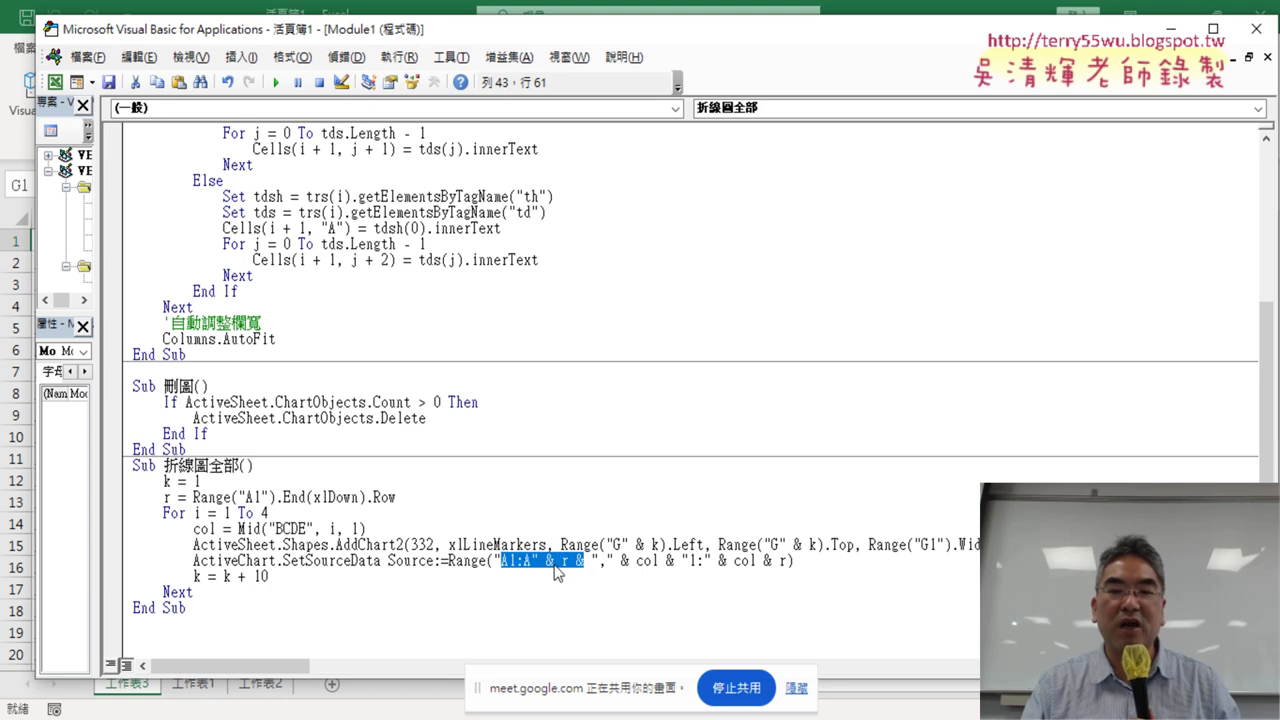
click(578, 564)
drag(578, 561, 540, 563)
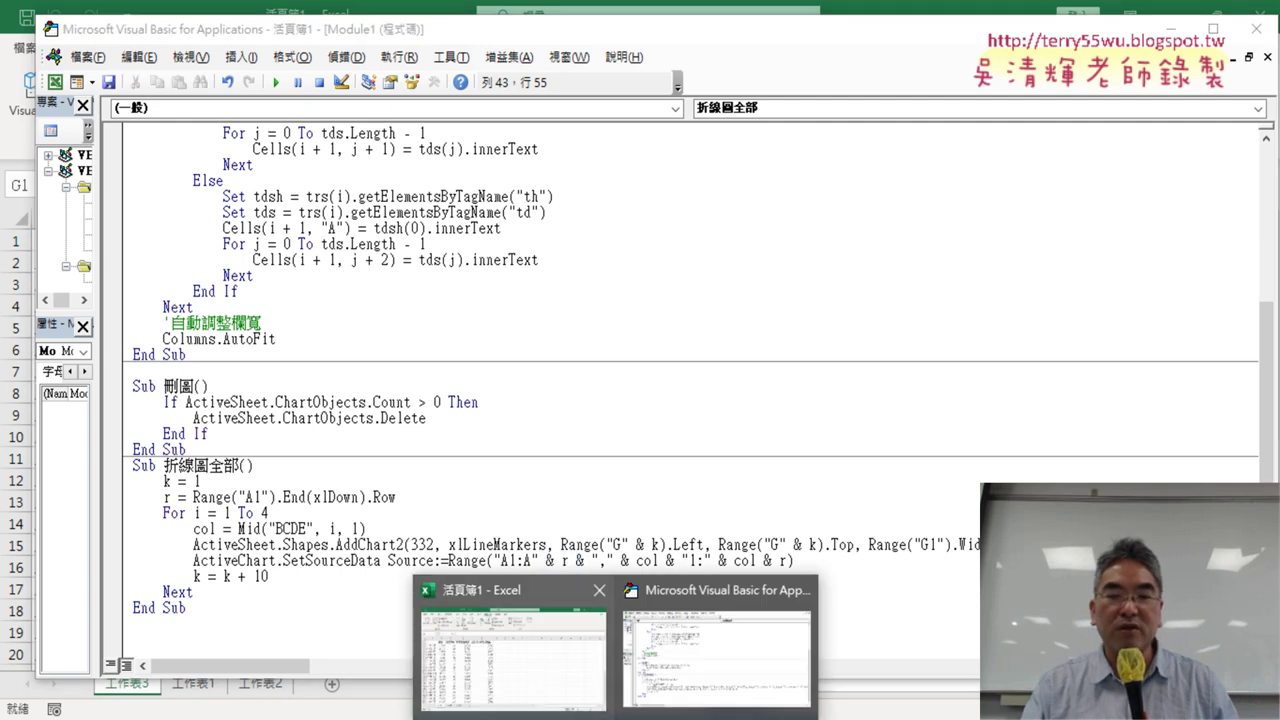
click(502, 640)
scroll(126, 532, down, 7)
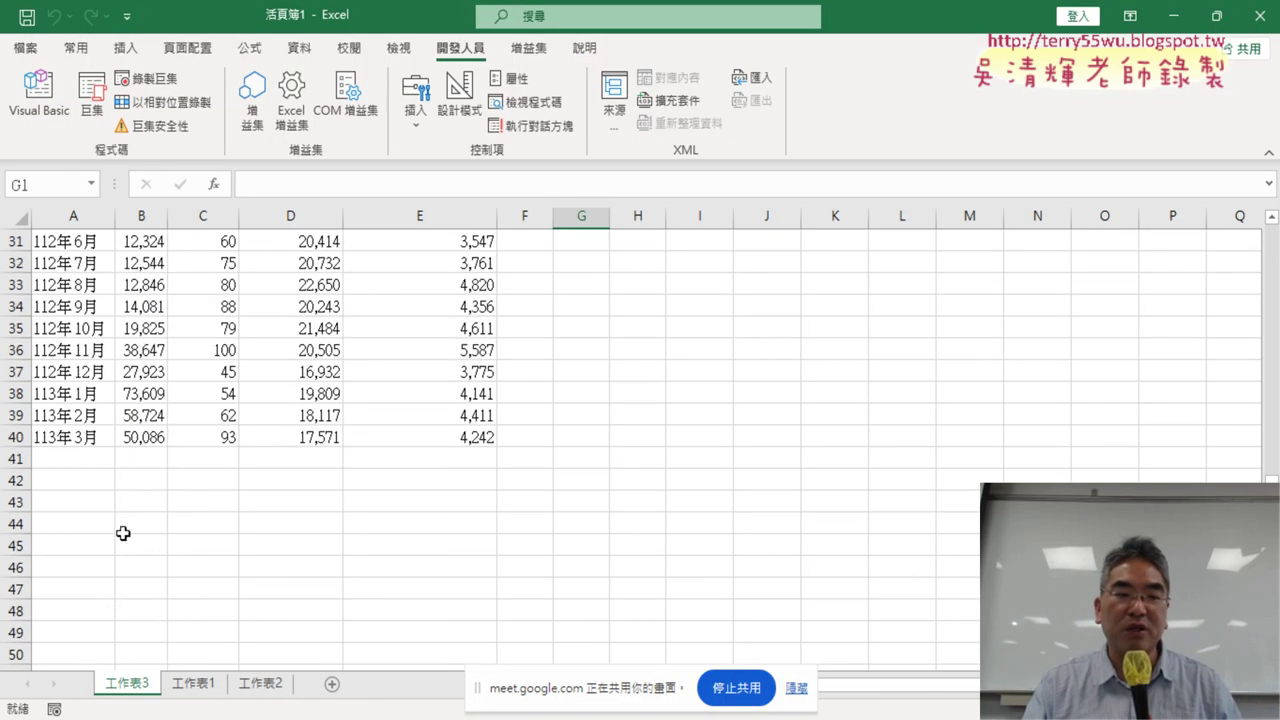
- Select 113年3月 in A40 and column A from row 2 to check the row count
click(74, 438)
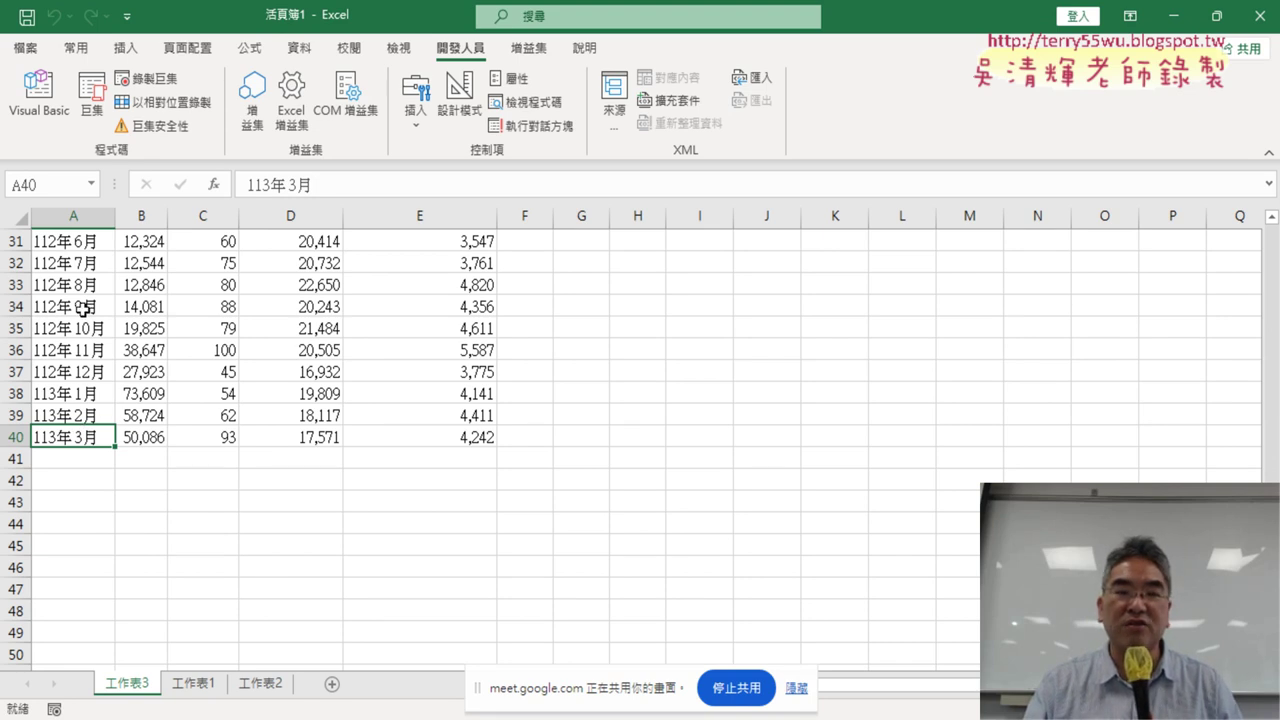
scroll(86, 314, up, 10)
drag(63, 263, 76, 675)
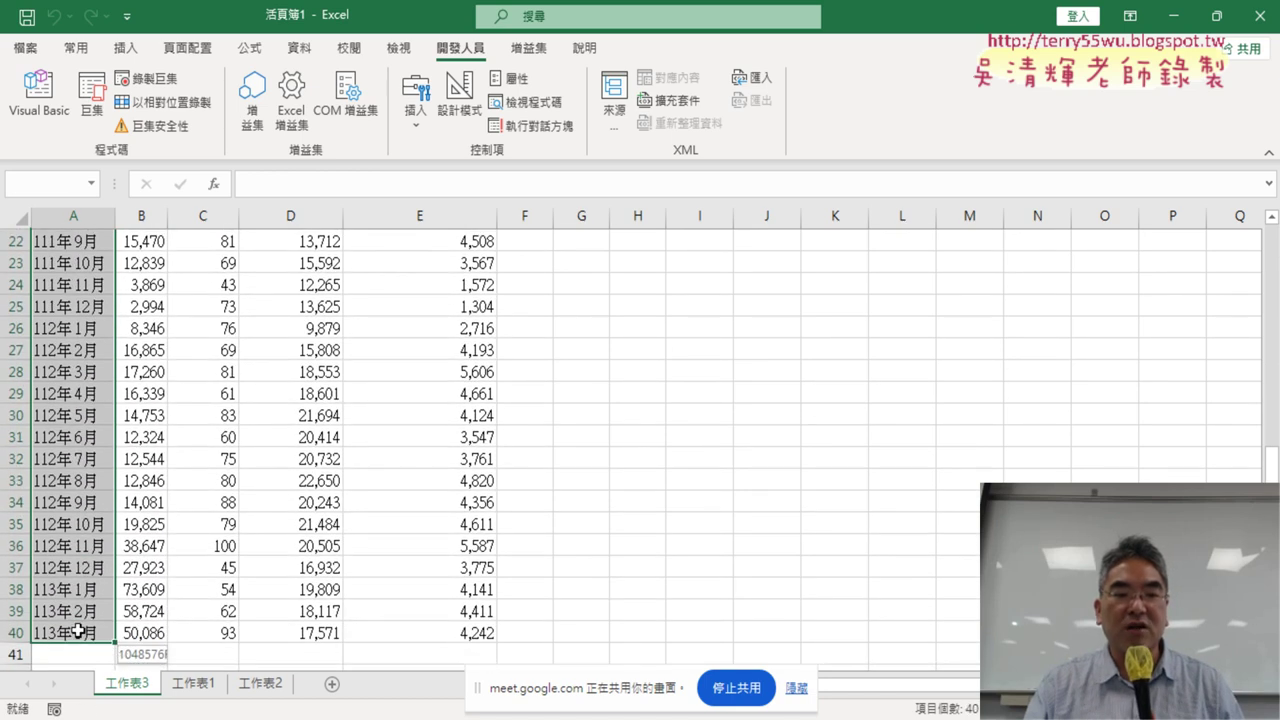
drag(76, 675, 76, 660)
scroll(135, 601, up, 5)
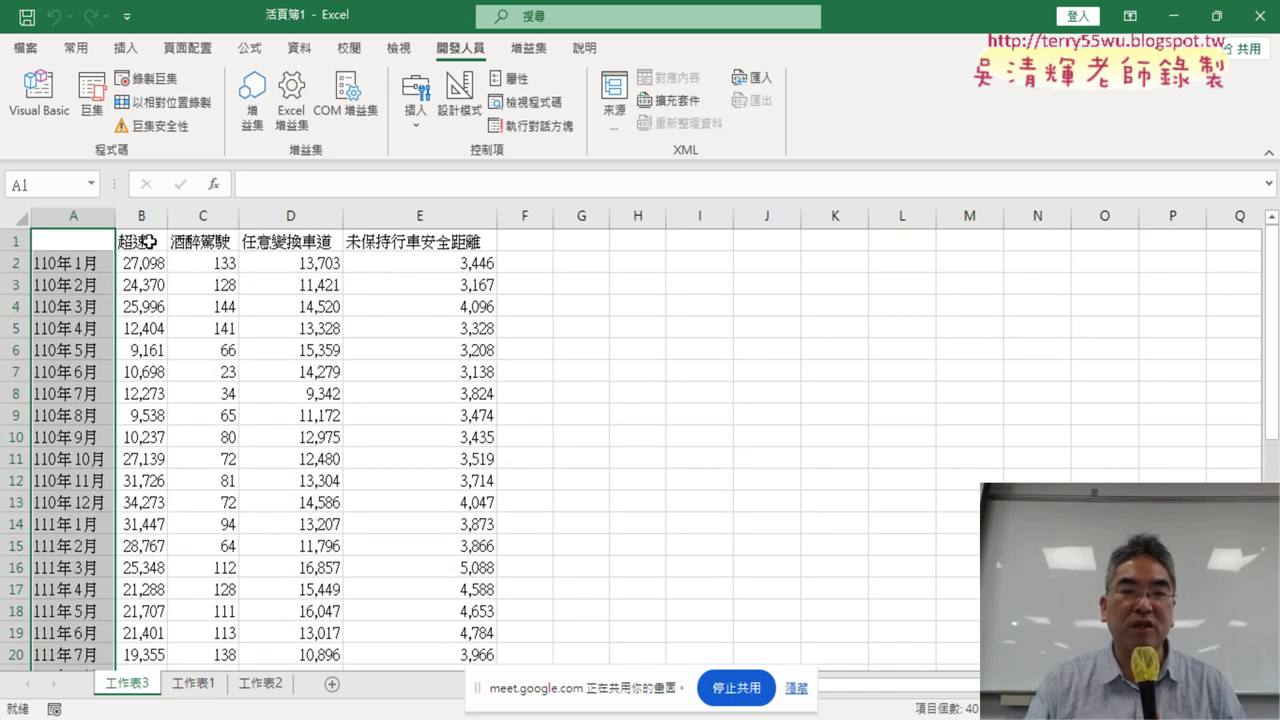
scroll(175, 581, down, 9)
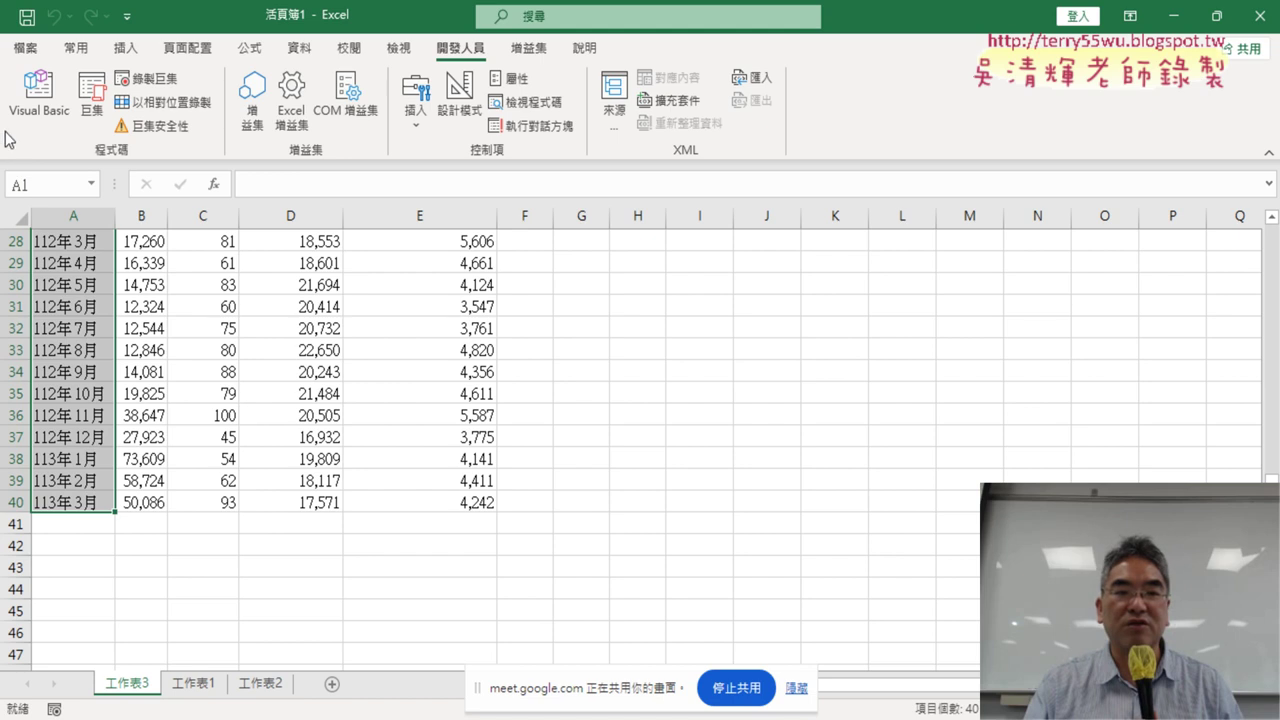
click(39, 95)
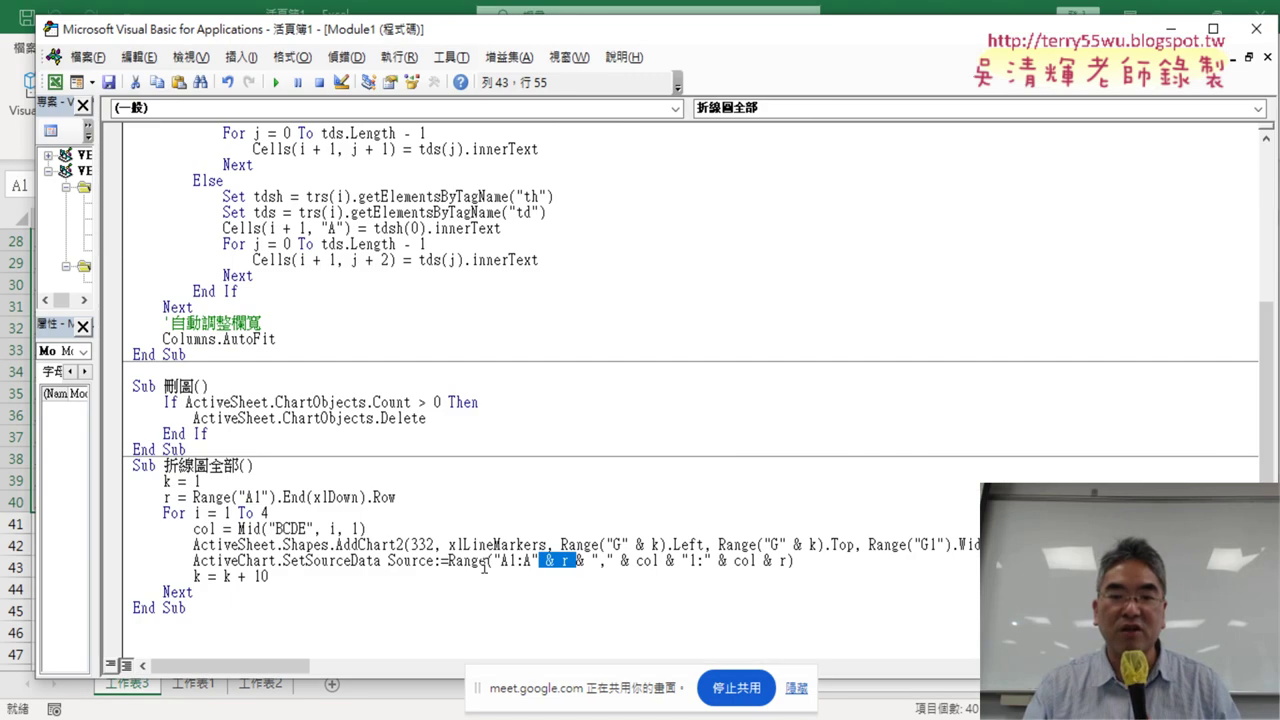
- Highlight the col variable and "BCDE" letters, then narrow the code window to show the sheet
drag(637, 561, 652, 562)
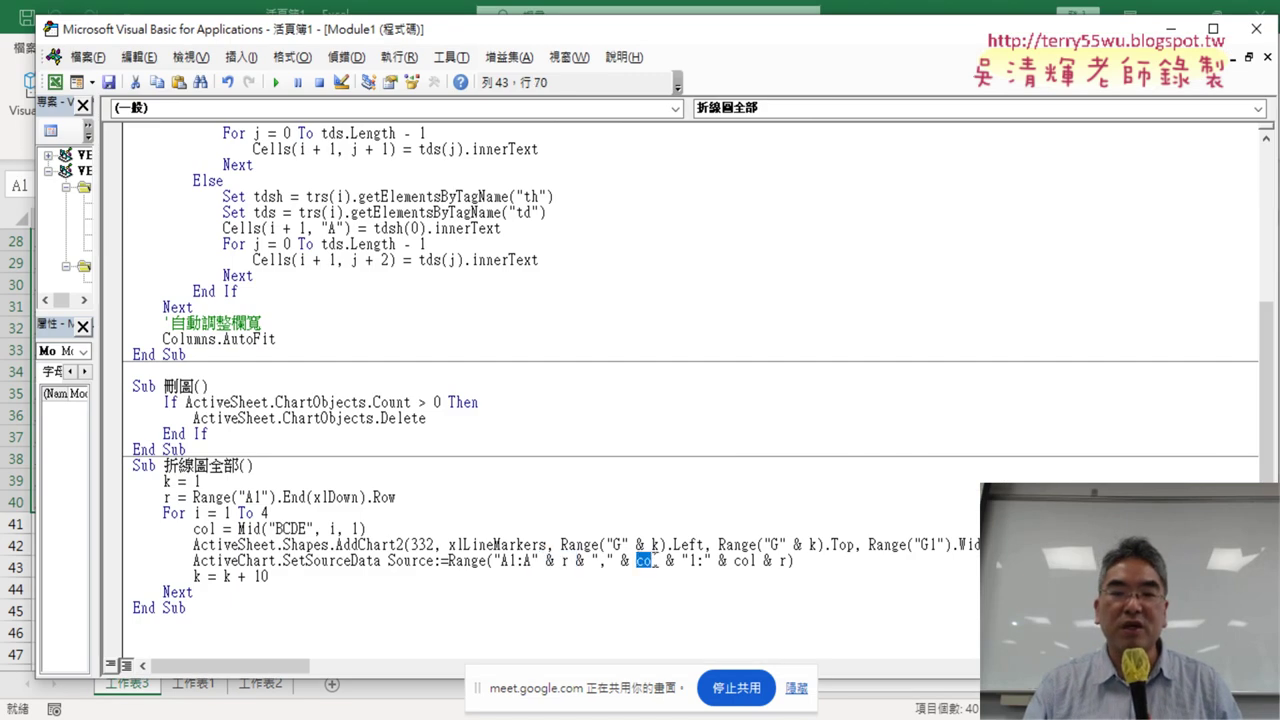
drag(276, 529, 305, 529)
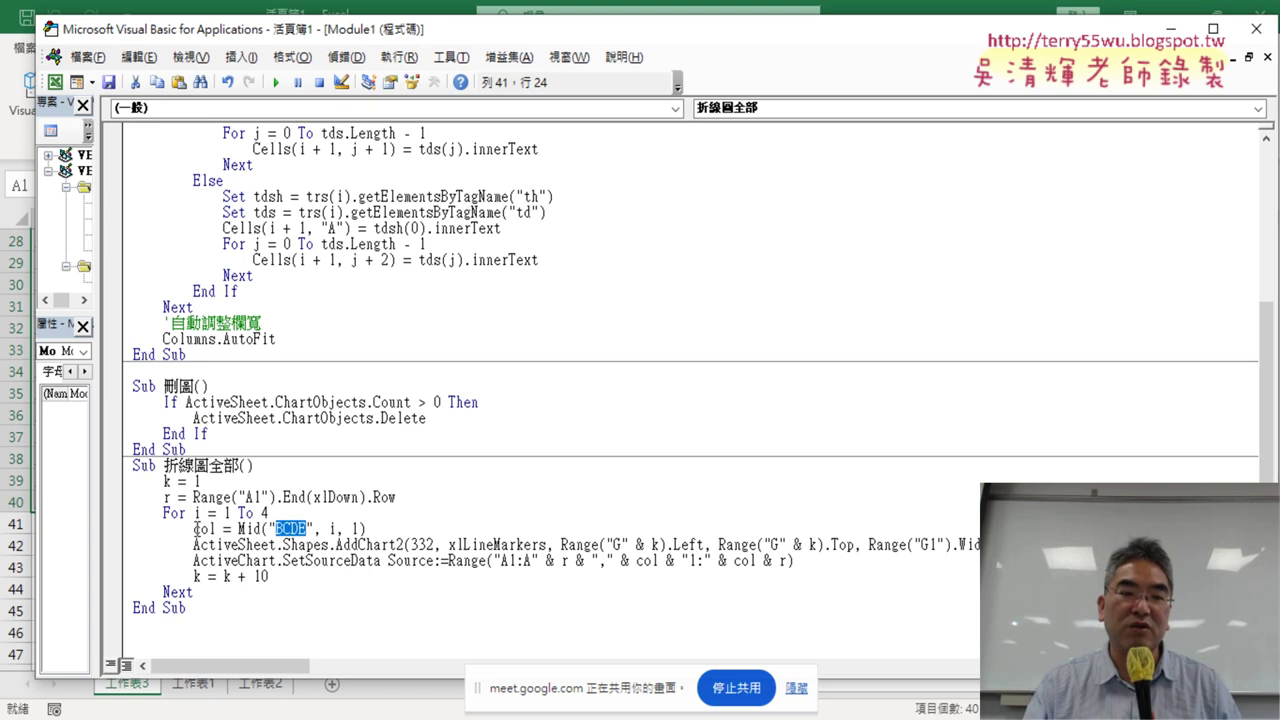
drag(194, 529, 284, 529)
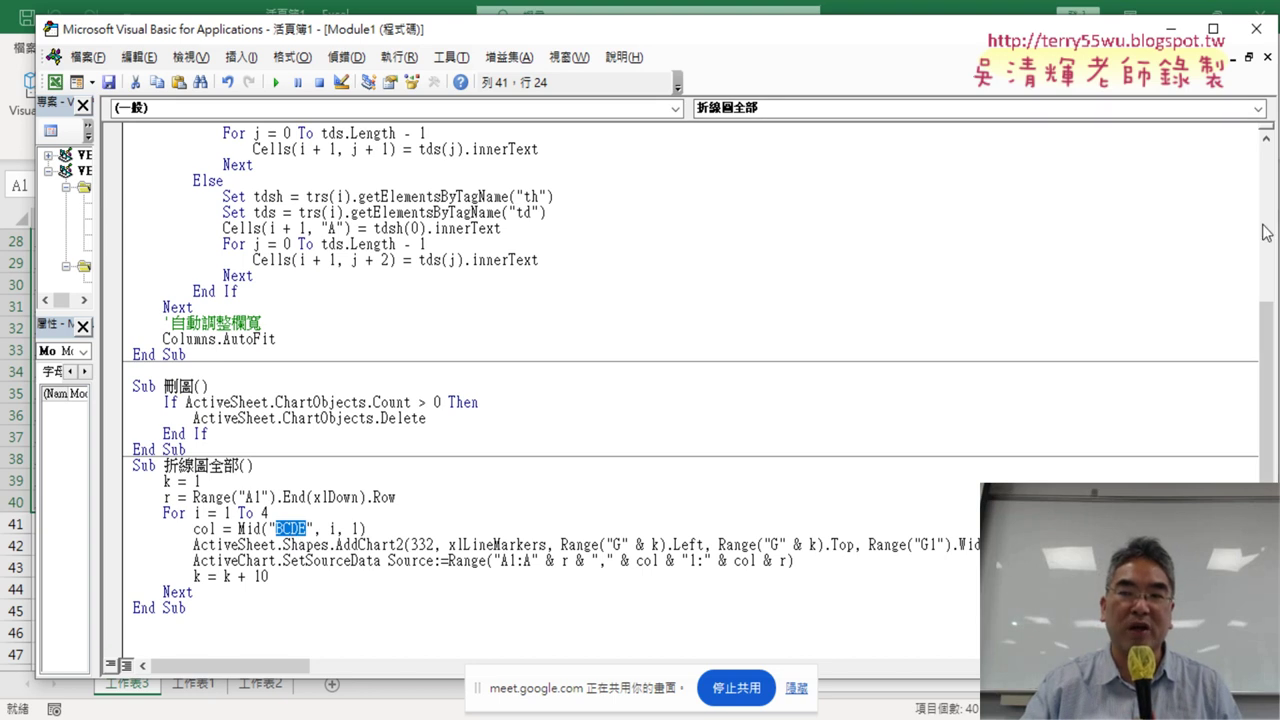
drag(1276, 207, 446, 207)
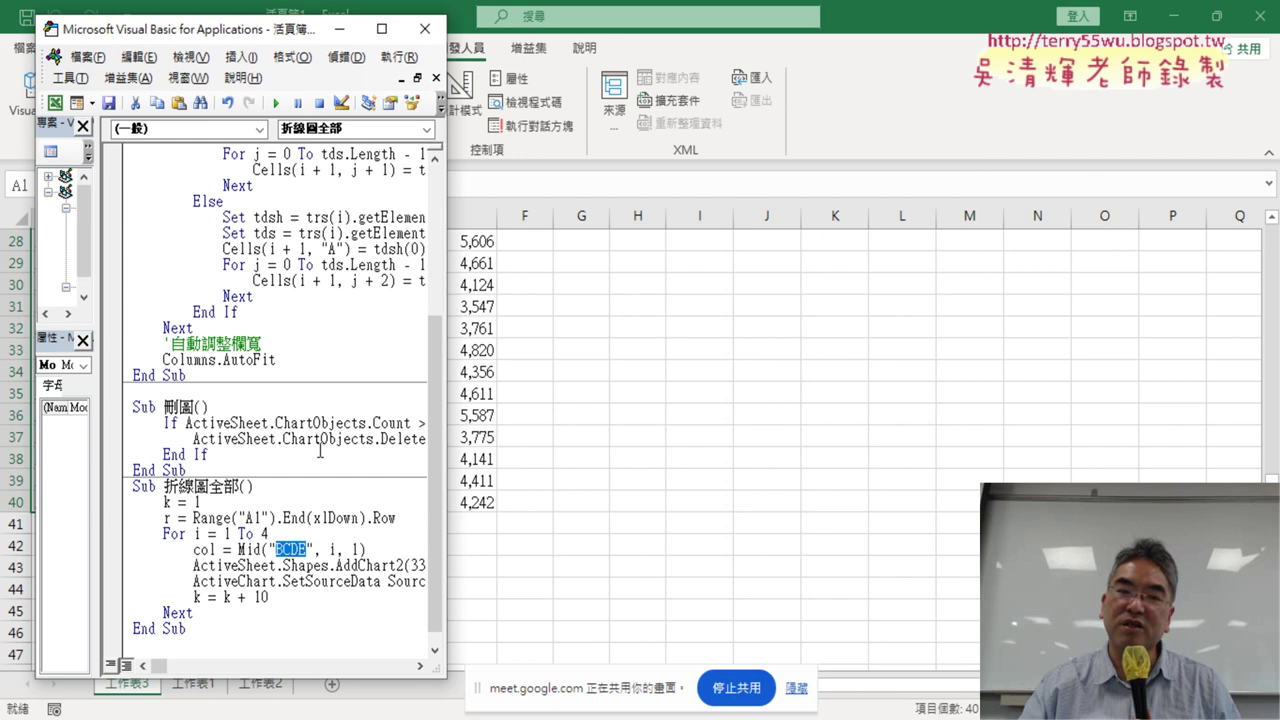
- Run the 折線圖全部 macro from inside its code and minimize the VBA editor
click(251, 545)
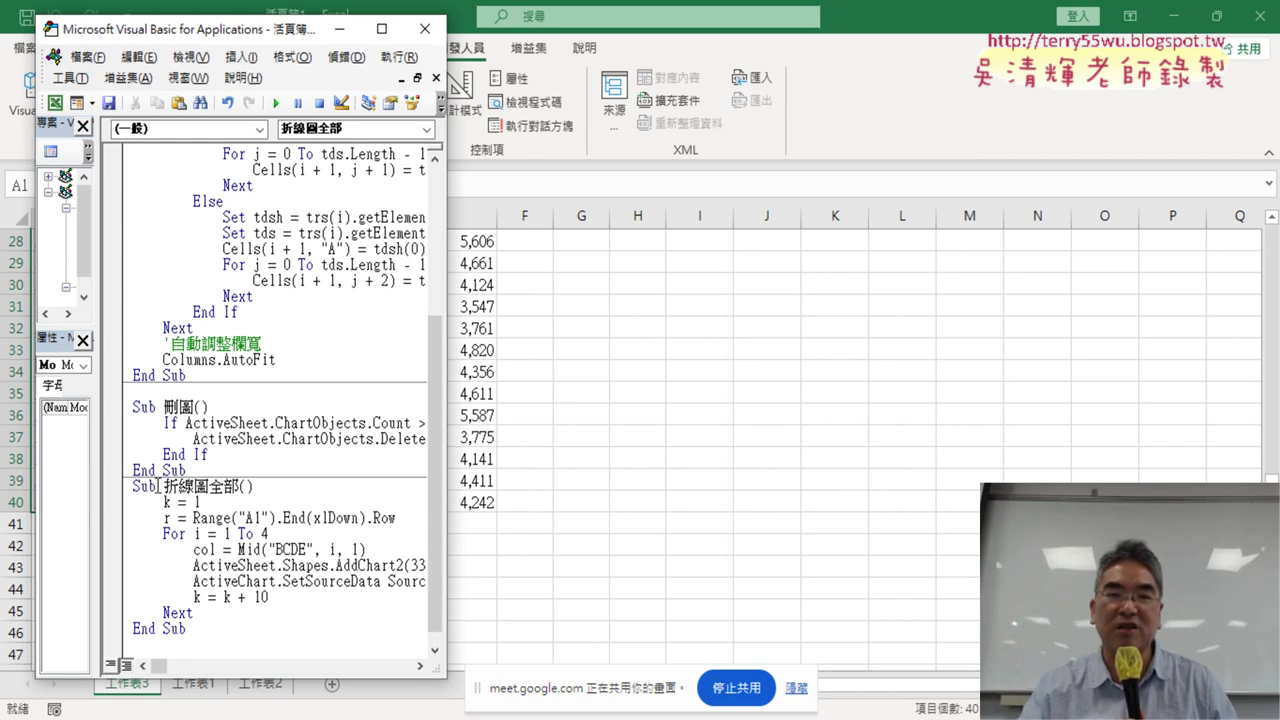
click(276, 102)
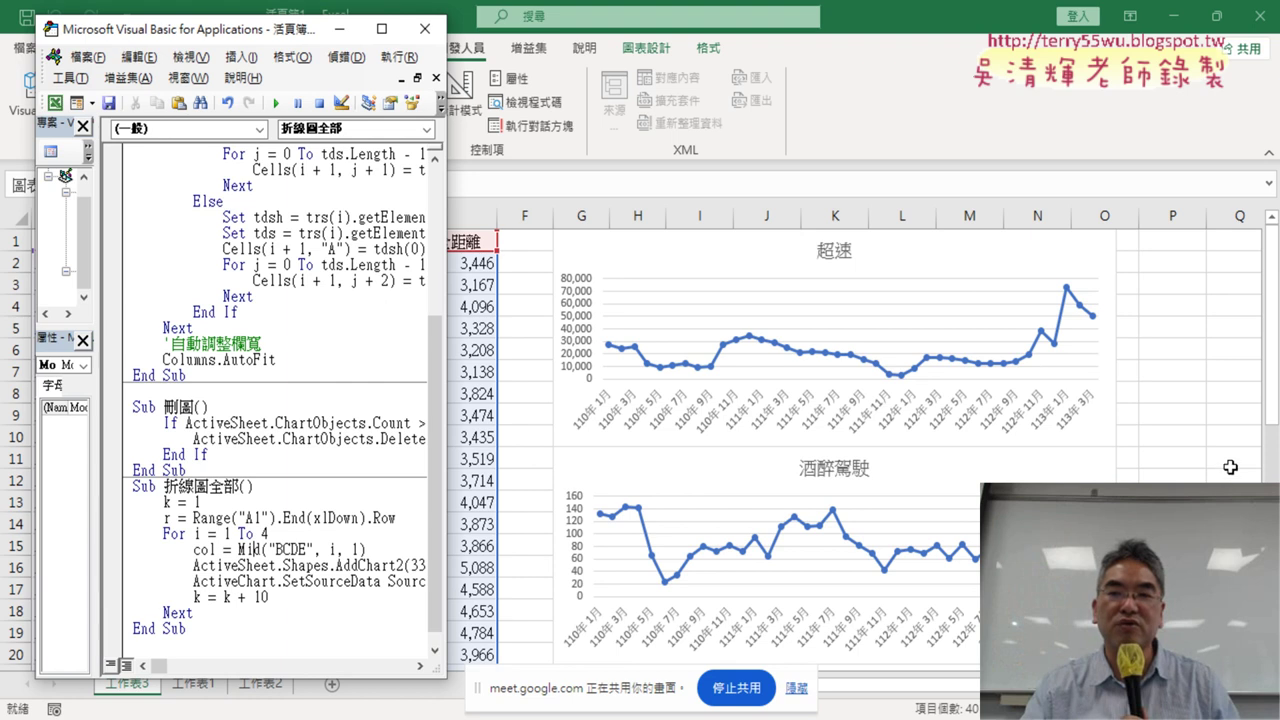
click(340, 29)
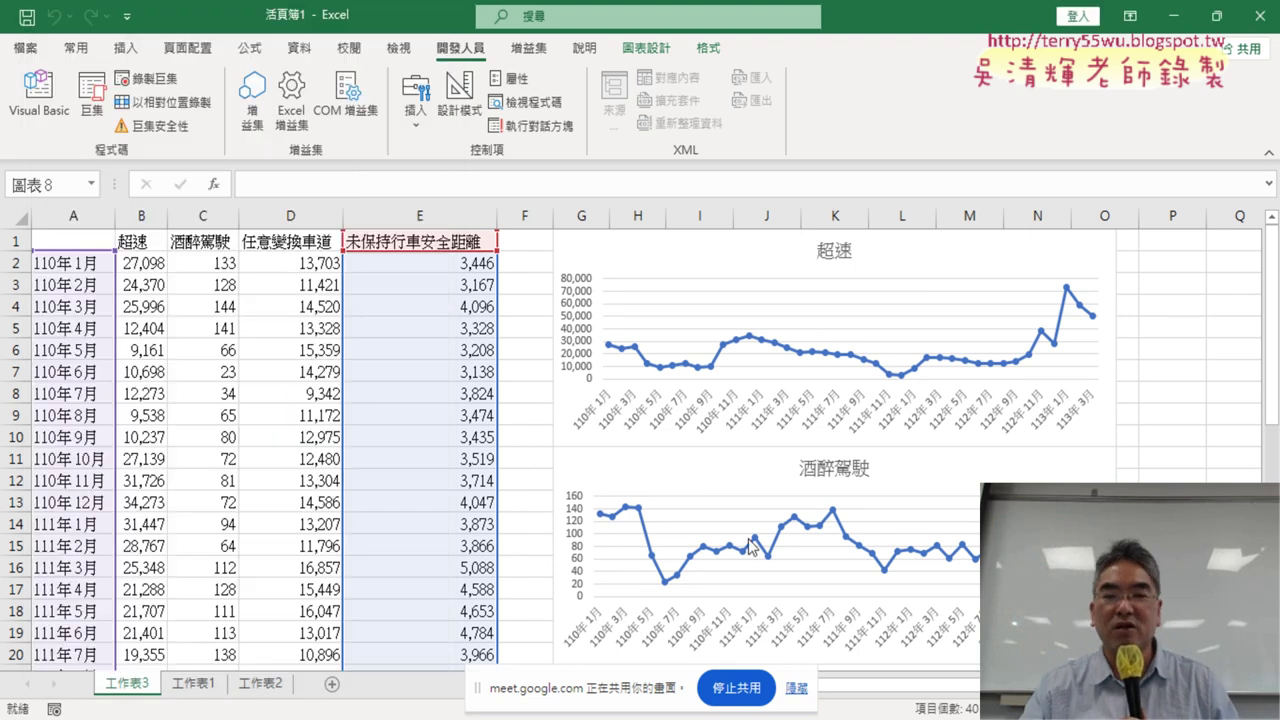
- Scroll through 工作表3 to check the new line charts stacked from cell G1
click(796, 688)
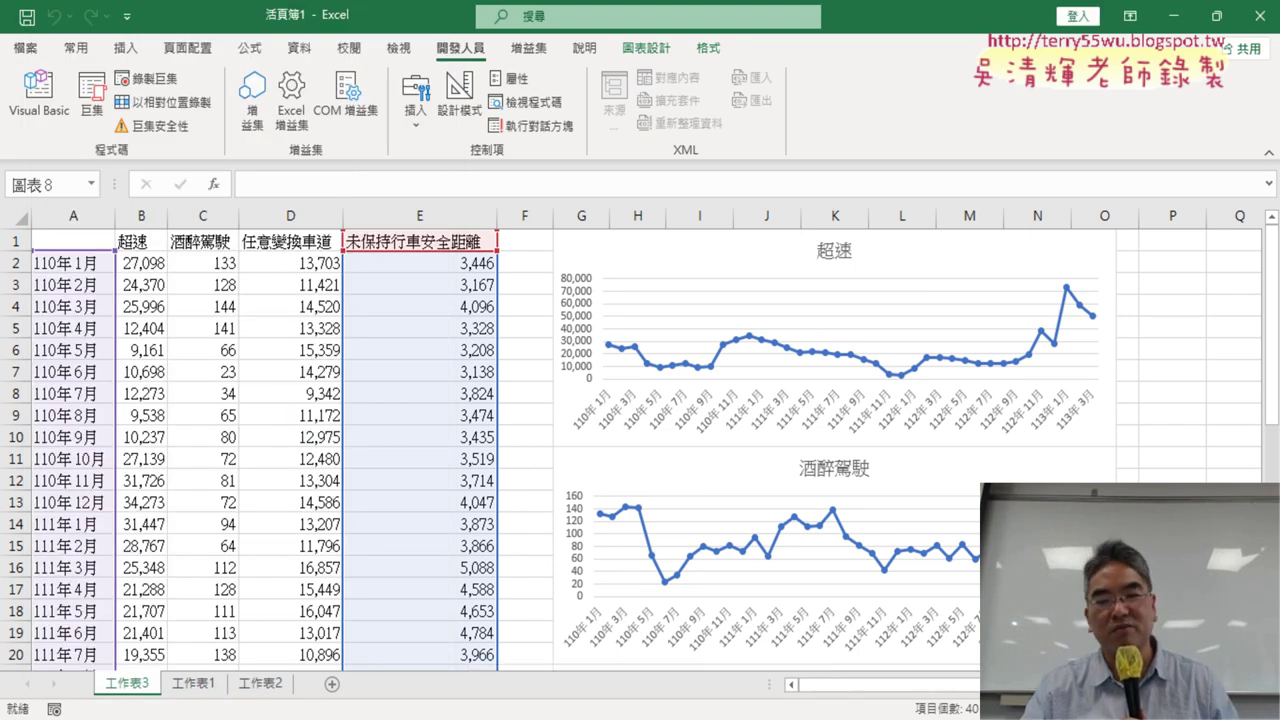
scroll(646, 440, right, 2)
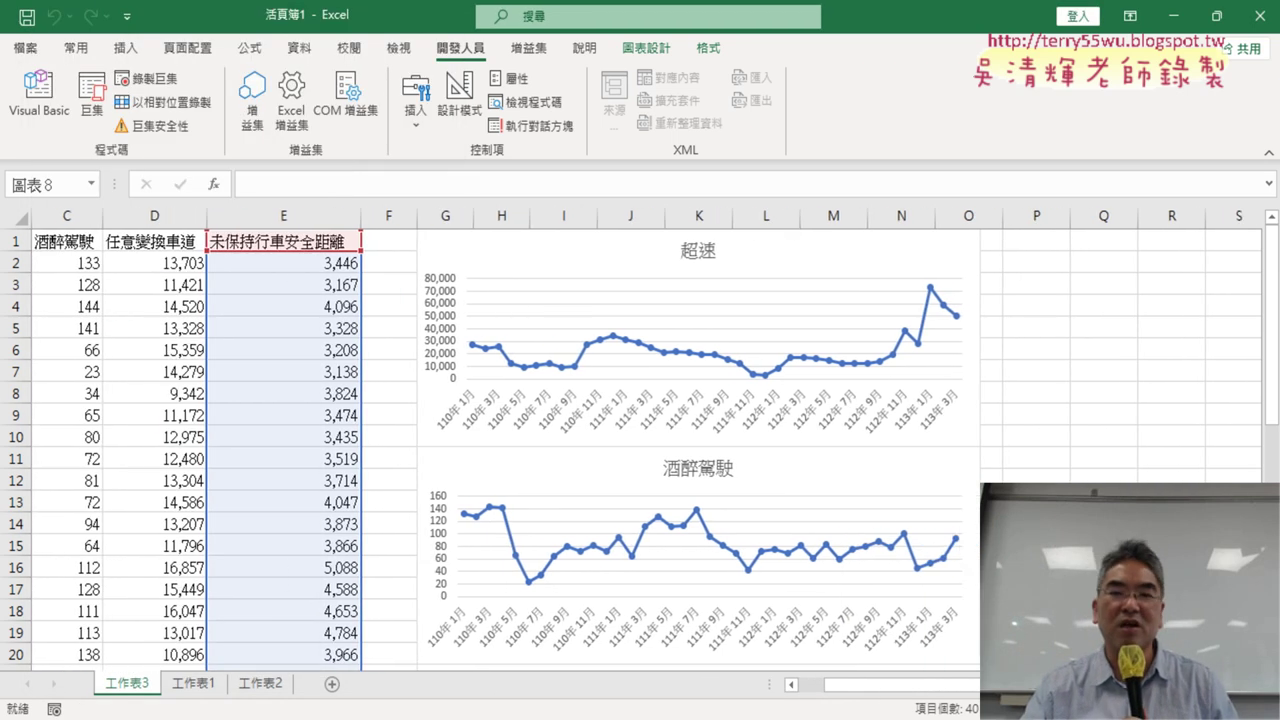
scroll(646, 440, down, 3)
scroll(646, 440, down, 3)
scroll(646, 440, down, 2)
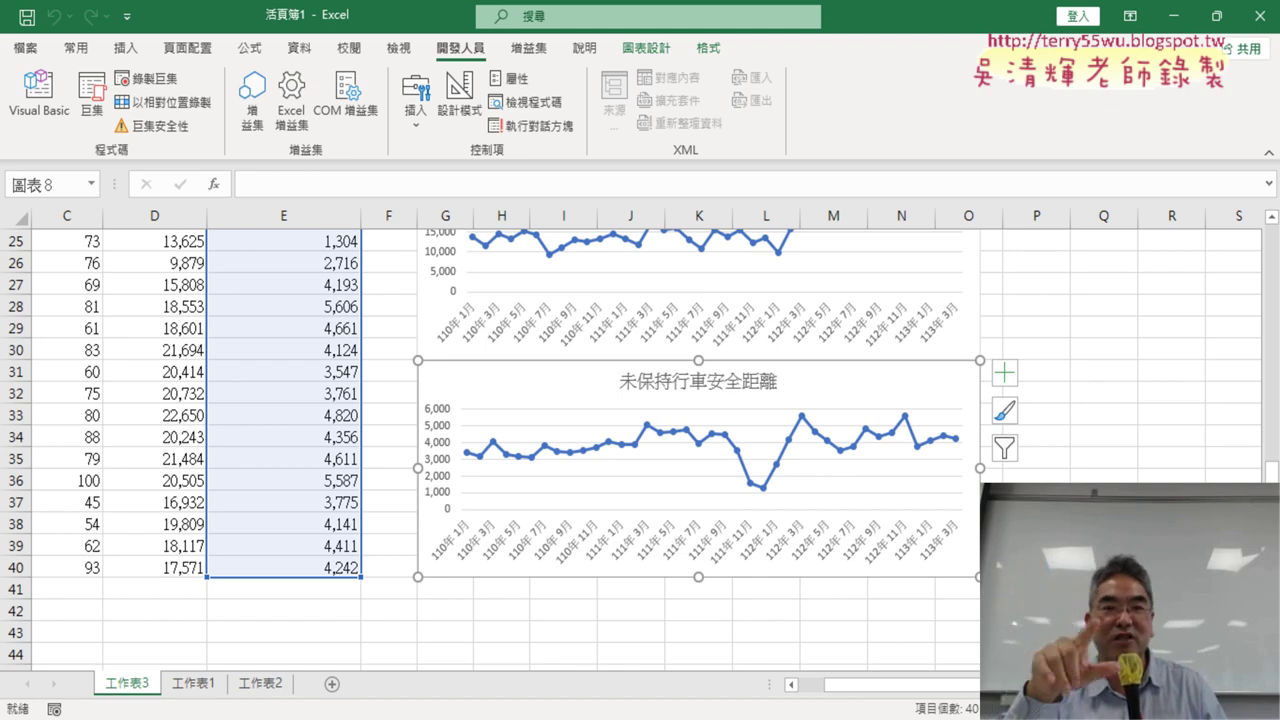
scroll(640, 450, up, 8)
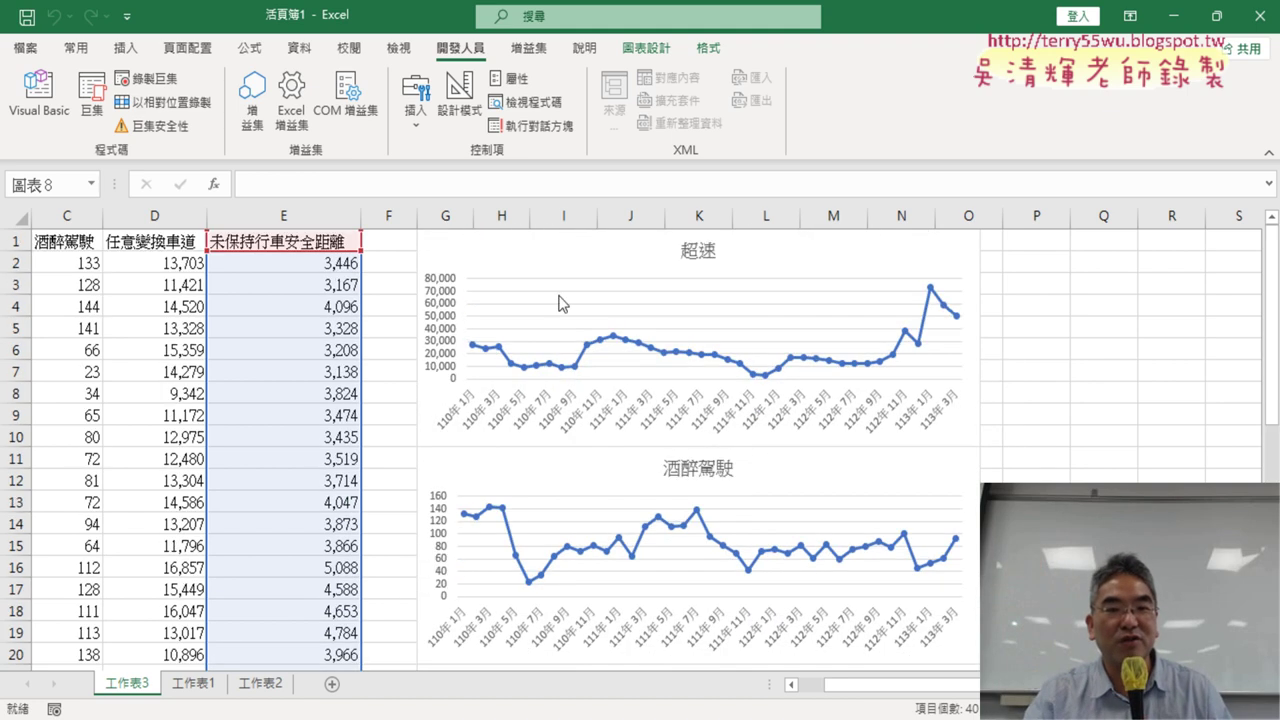
click(454, 212)
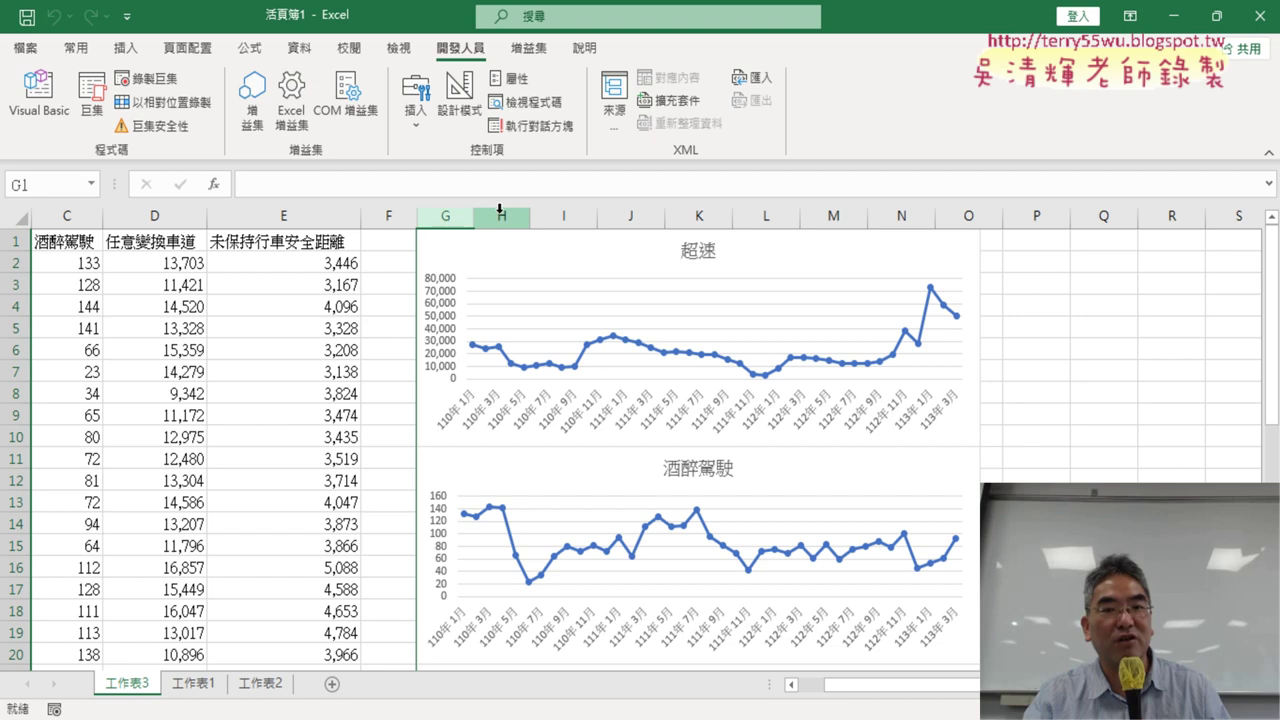
click(500, 208)
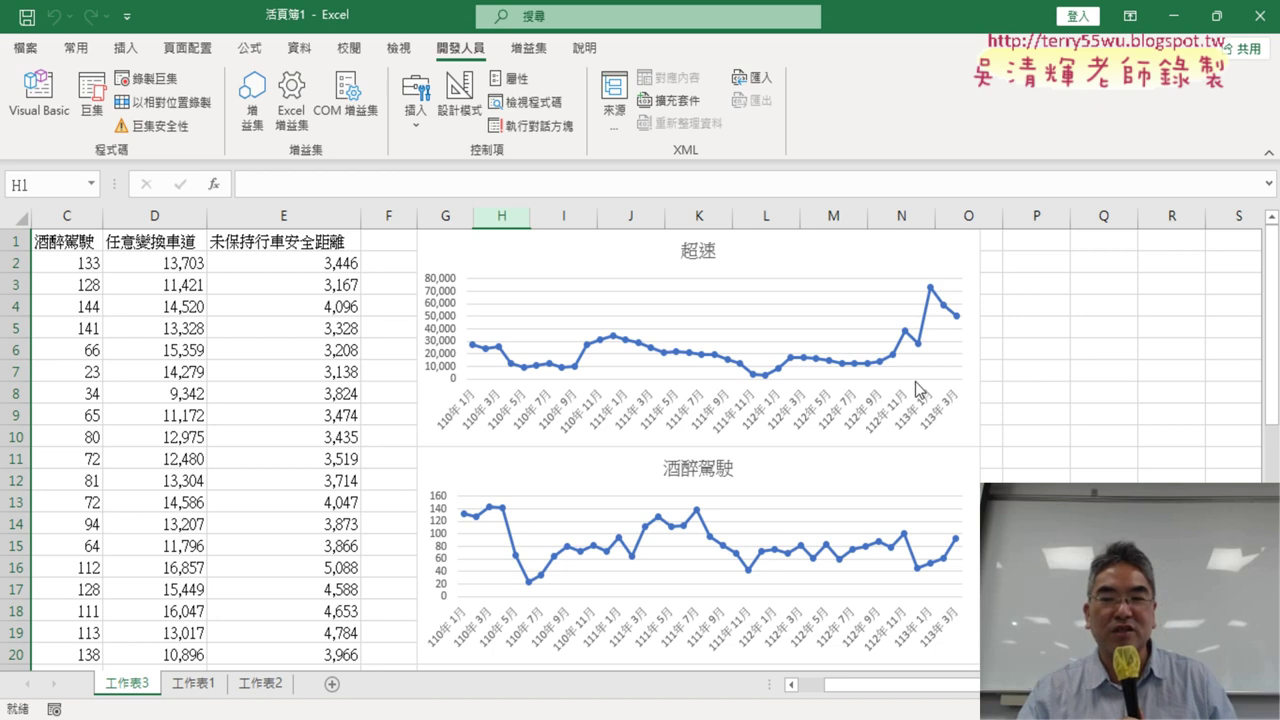
scroll(949, 387, down, 2)
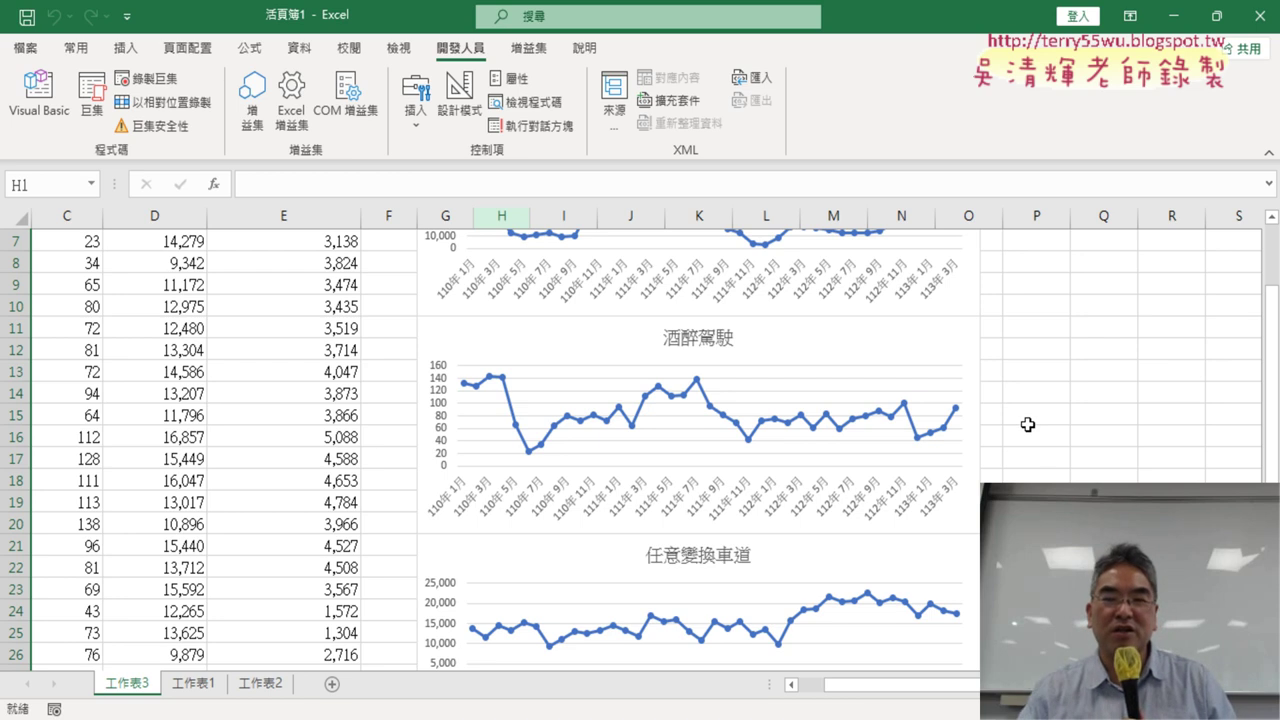
scroll(1000, 425, down, 1)
scroll(1004, 429, down, 1)
scroll(1019, 451, down, 1)
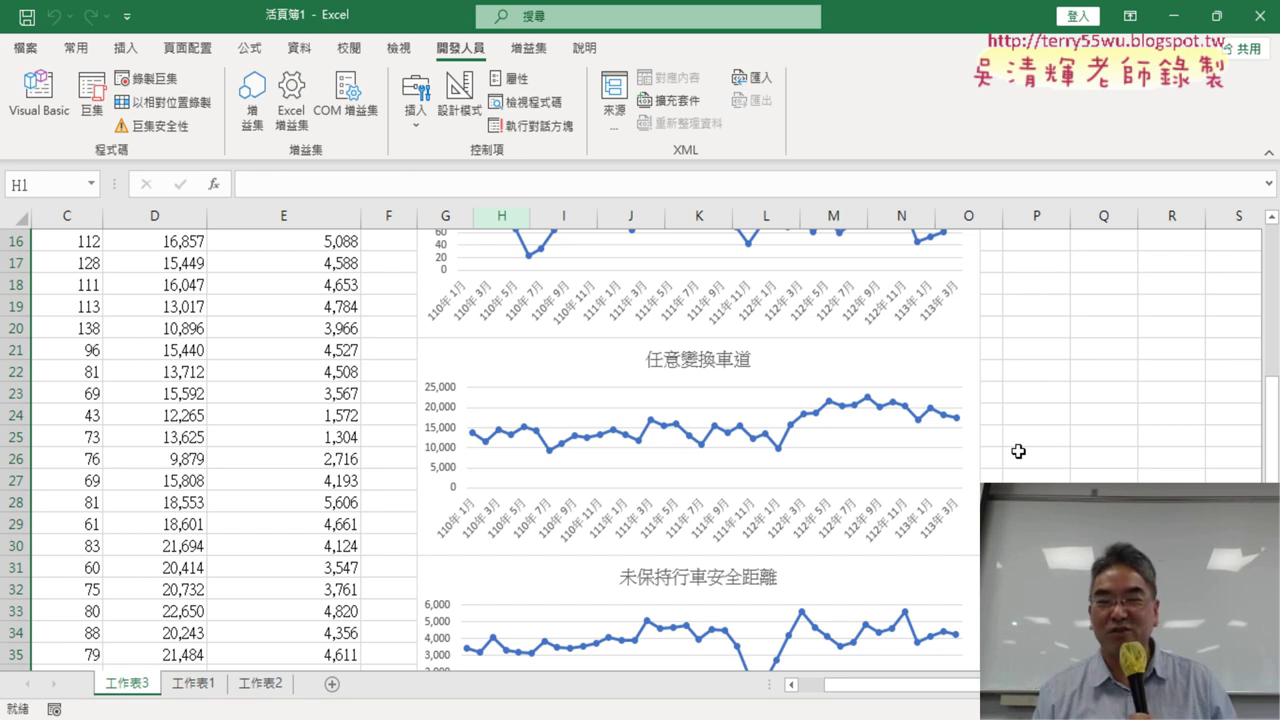
scroll(1036, 459, down, 2)
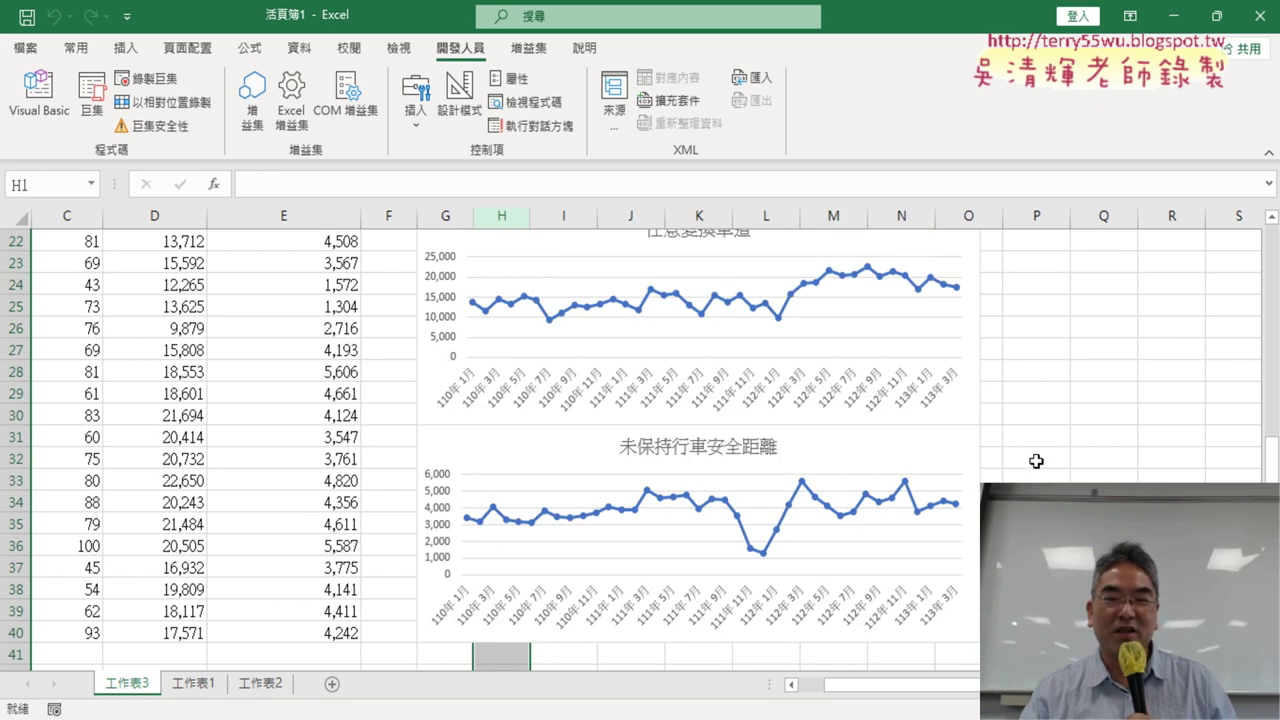
scroll(1036, 459, down, 1)
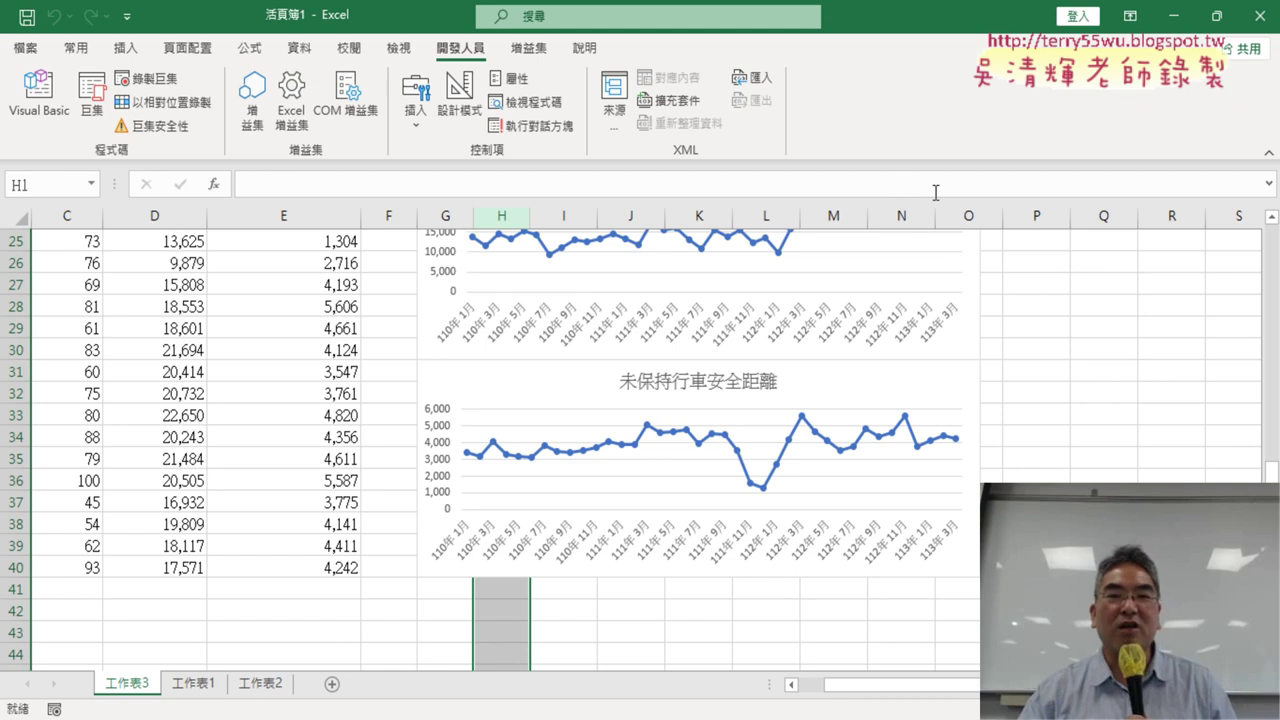
scroll(770, 450, up, 4)
scroll(740, 440, up, 4)
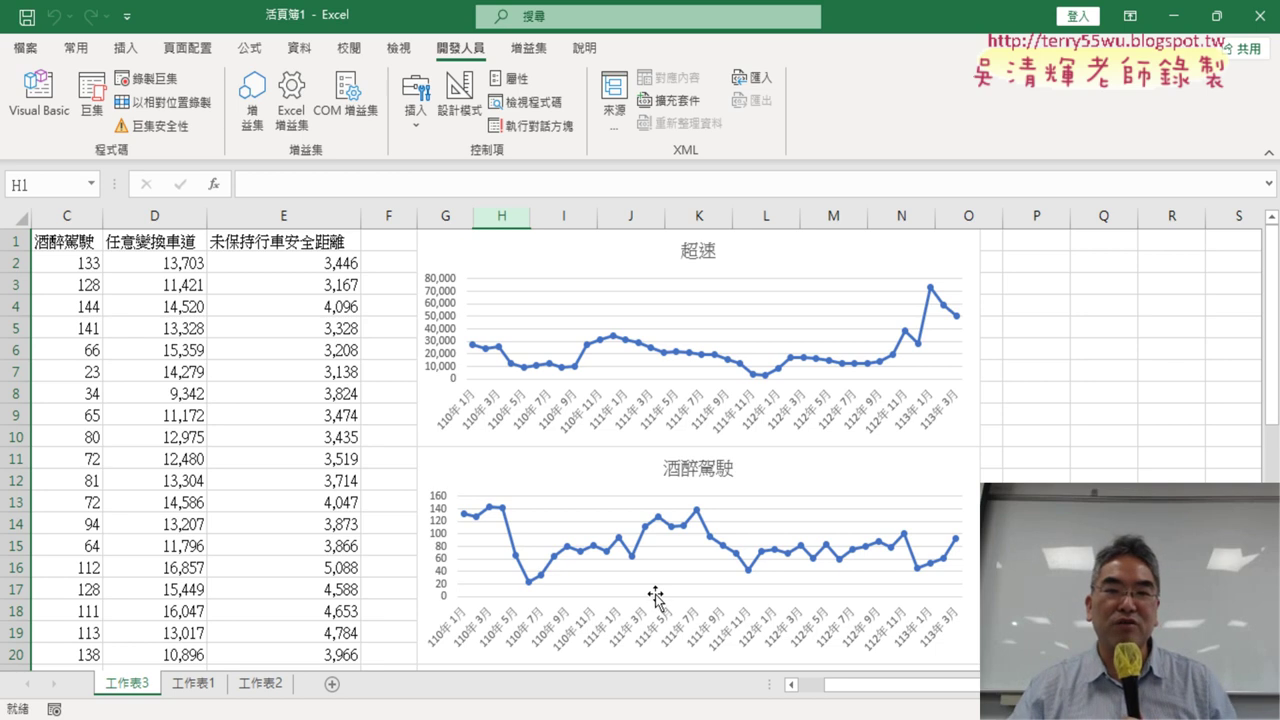
- Review the 下載 and 折線圖全部 macro code in the VBA editor, then minimize the editor
click(28, 86)
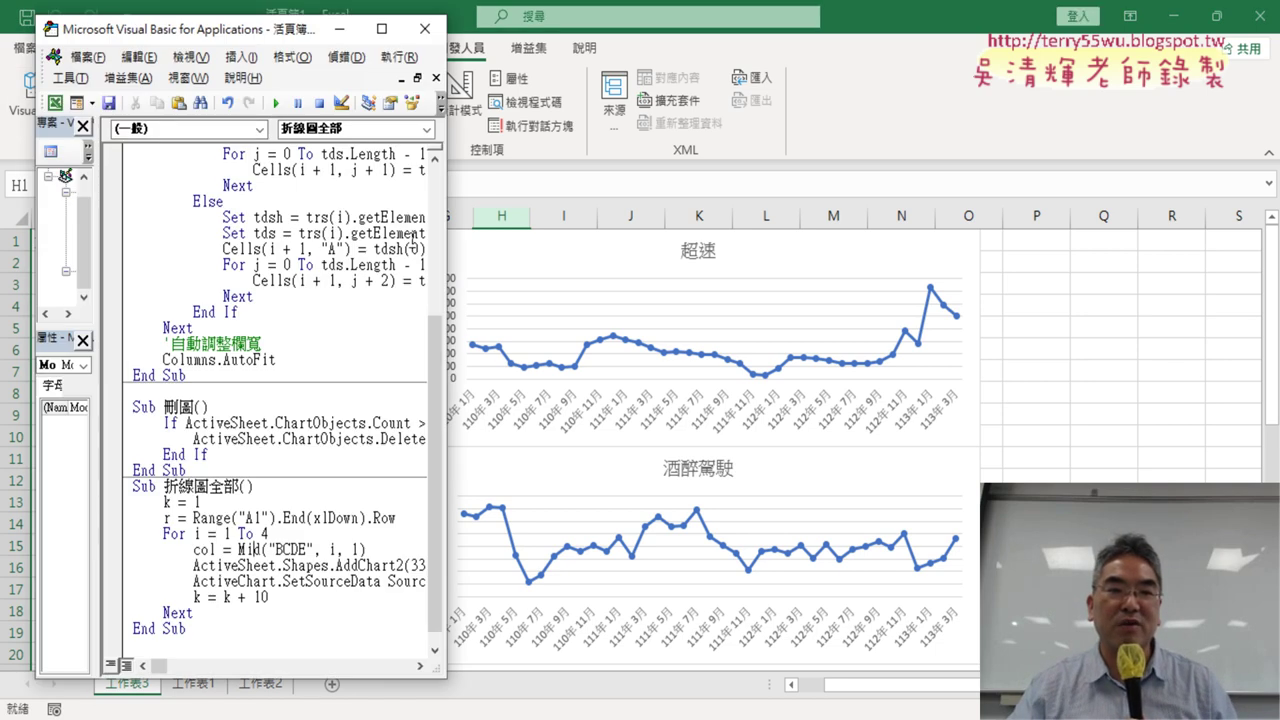
scroll(413, 246, up, 1)
scroll(413, 246, up, 3)
scroll(413, 246, up, 1)
click(201, 153)
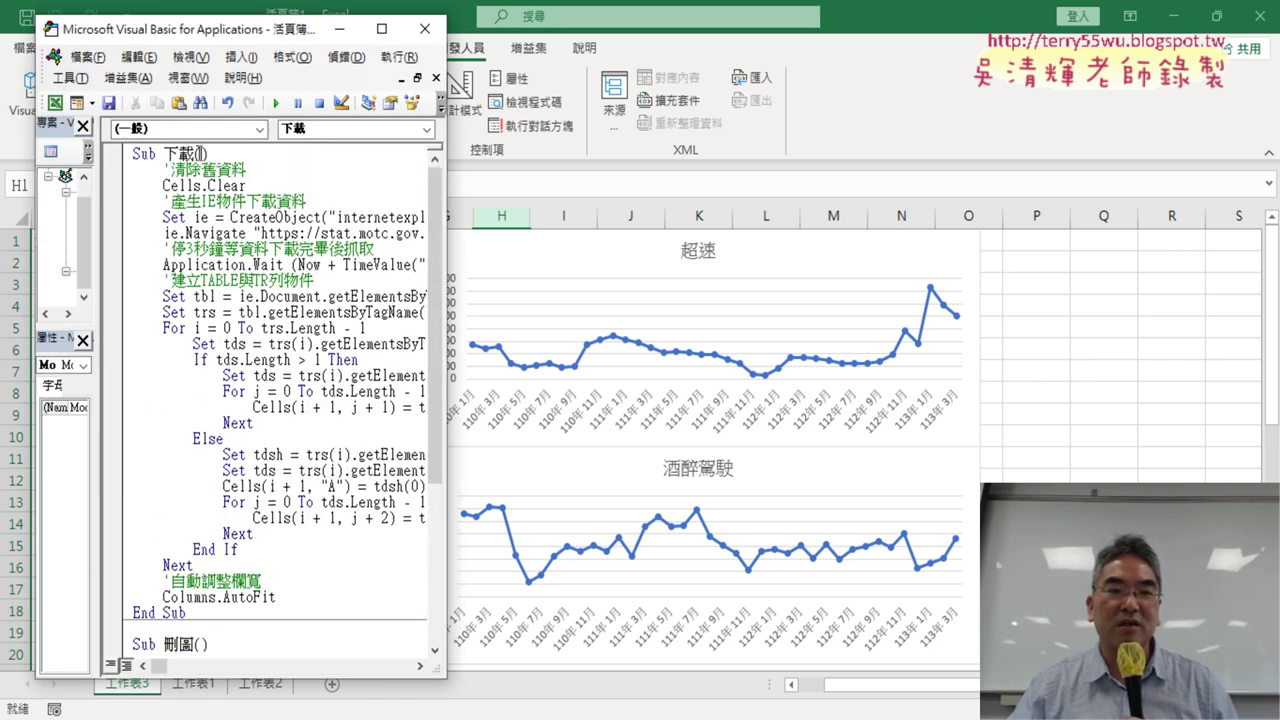
scroll(252, 293, down, 3)
scroll(252, 293, down, 1)
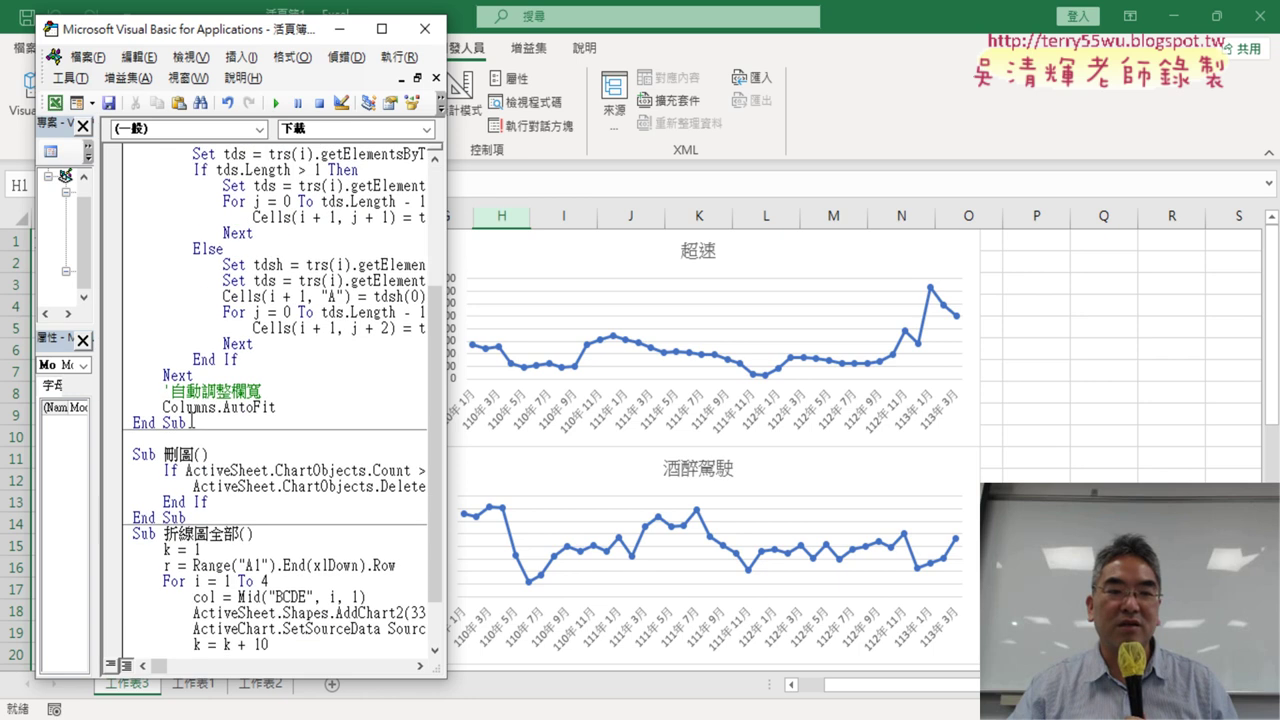
click(230, 538)
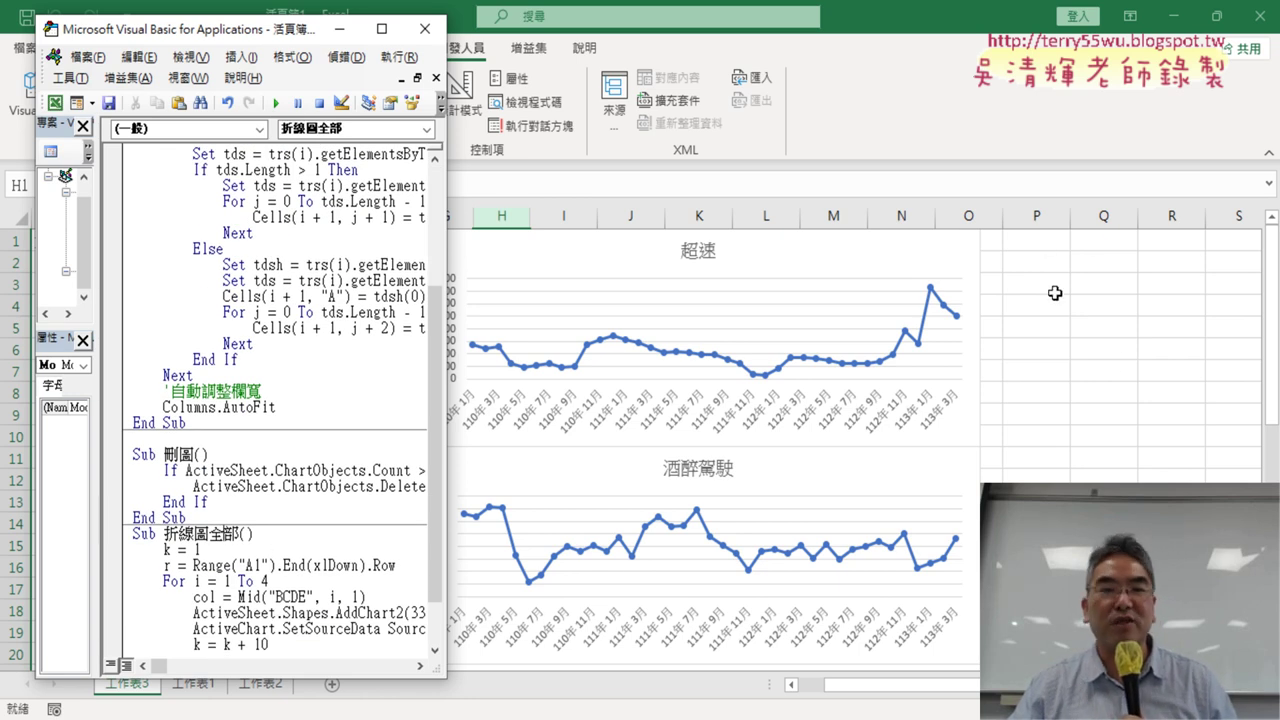
click(339, 29)
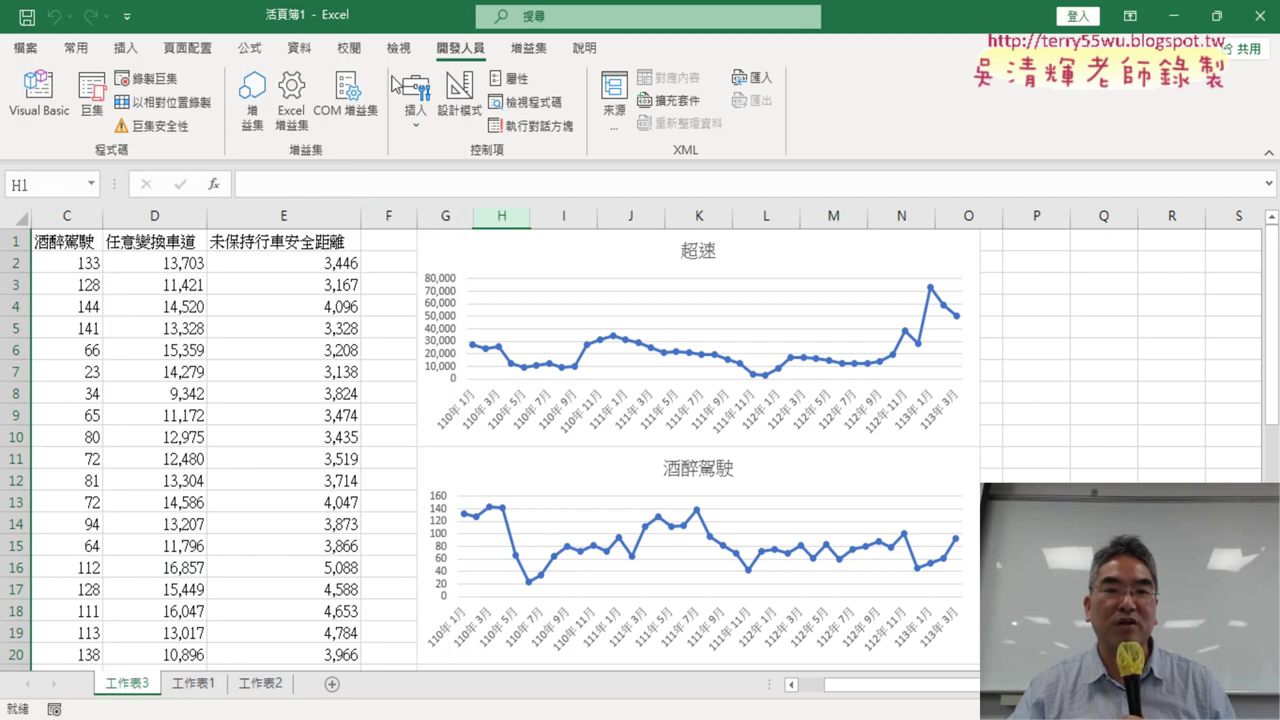
- Draw a button across P1–R3, assign it the 下載 macro and caption it 下載
click(415, 100)
click(407, 178)
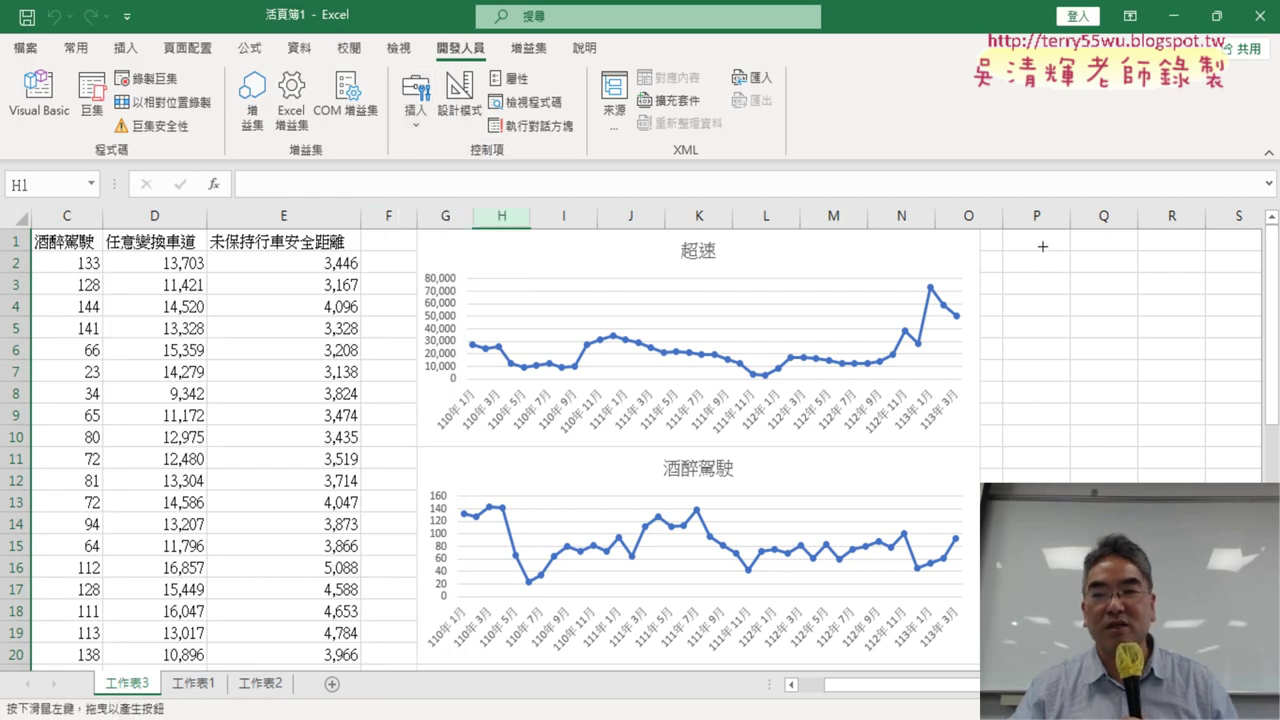
drag(1042, 246, 1177, 286)
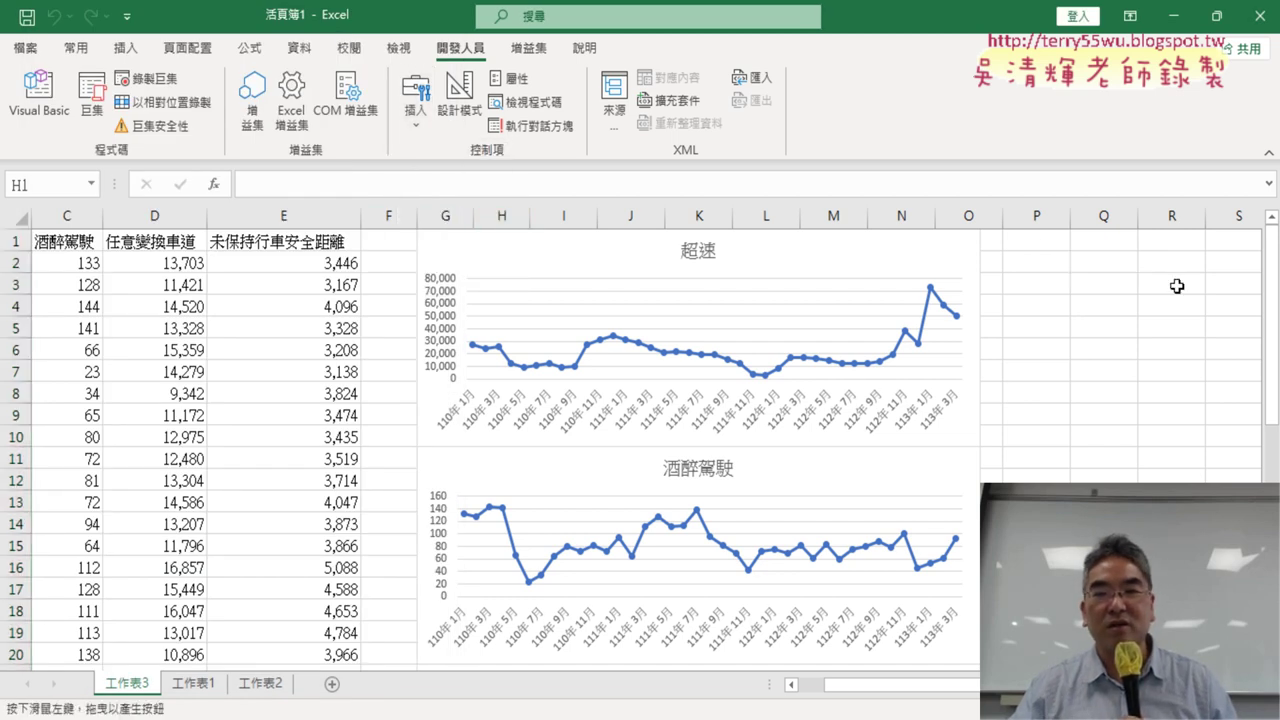
click(480, 229)
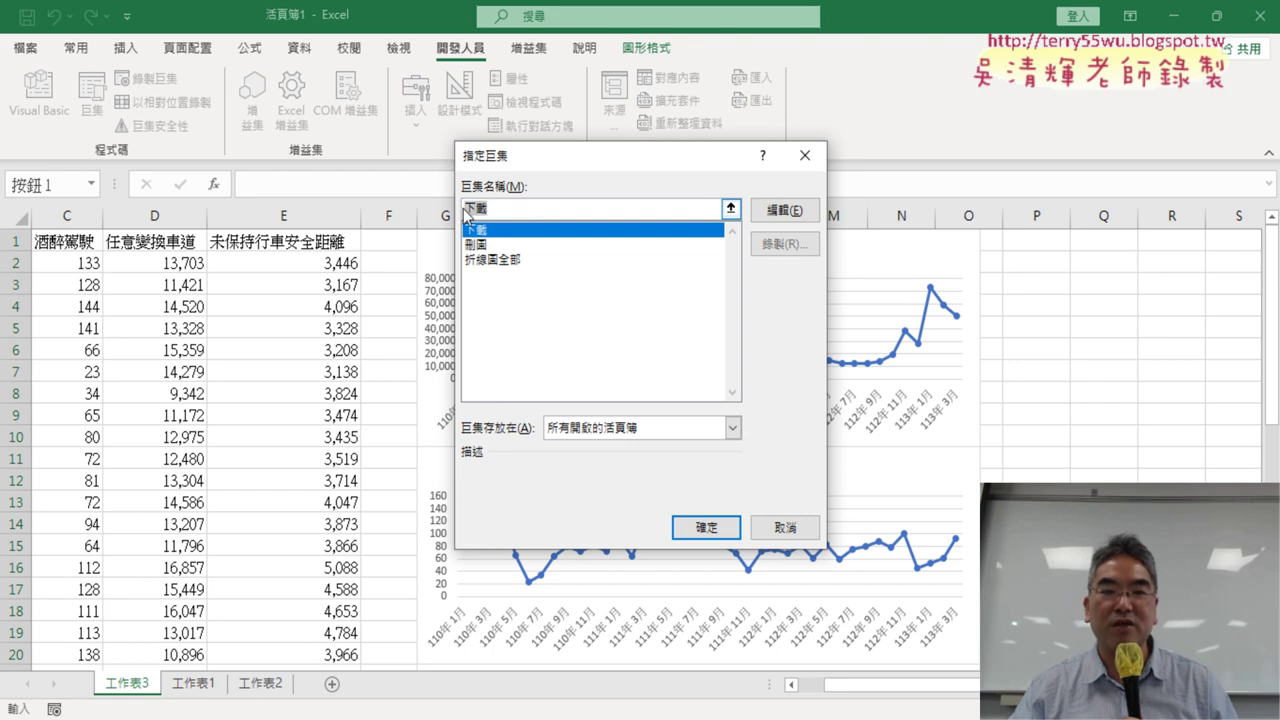
right_click(497, 207)
click(547, 238)
click(706, 527)
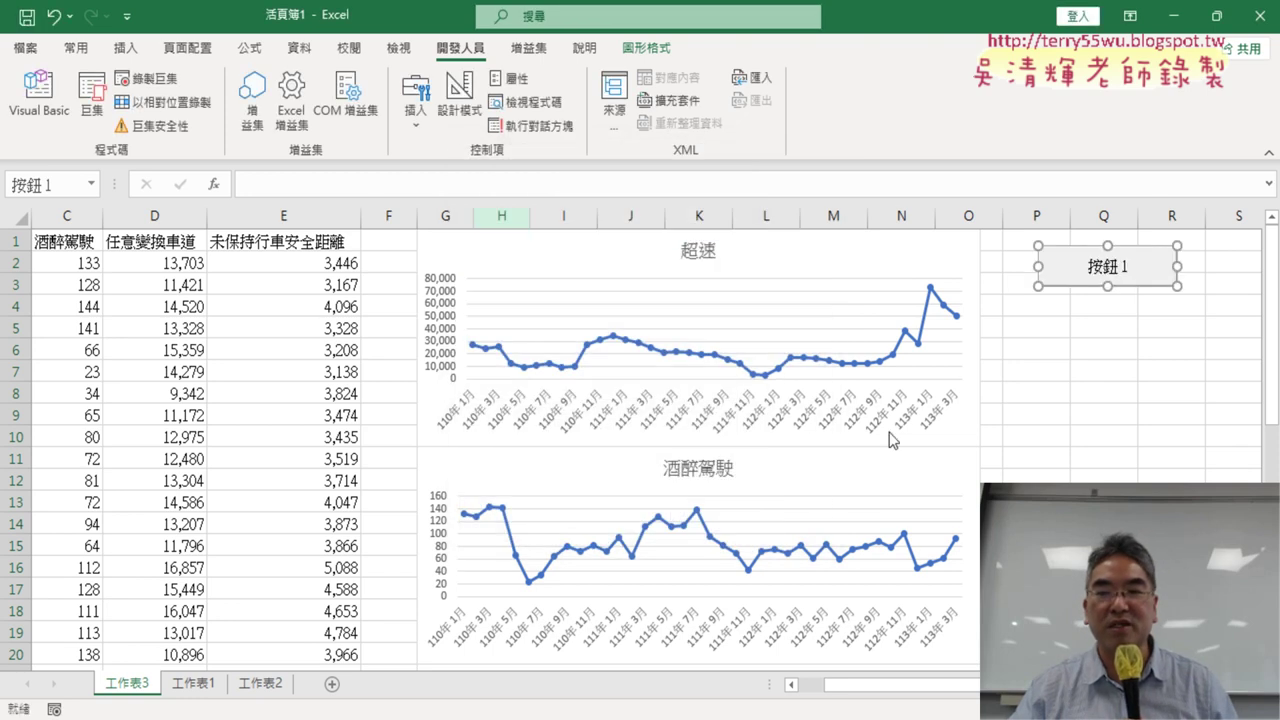
click(1108, 270)
key(BackSpace)
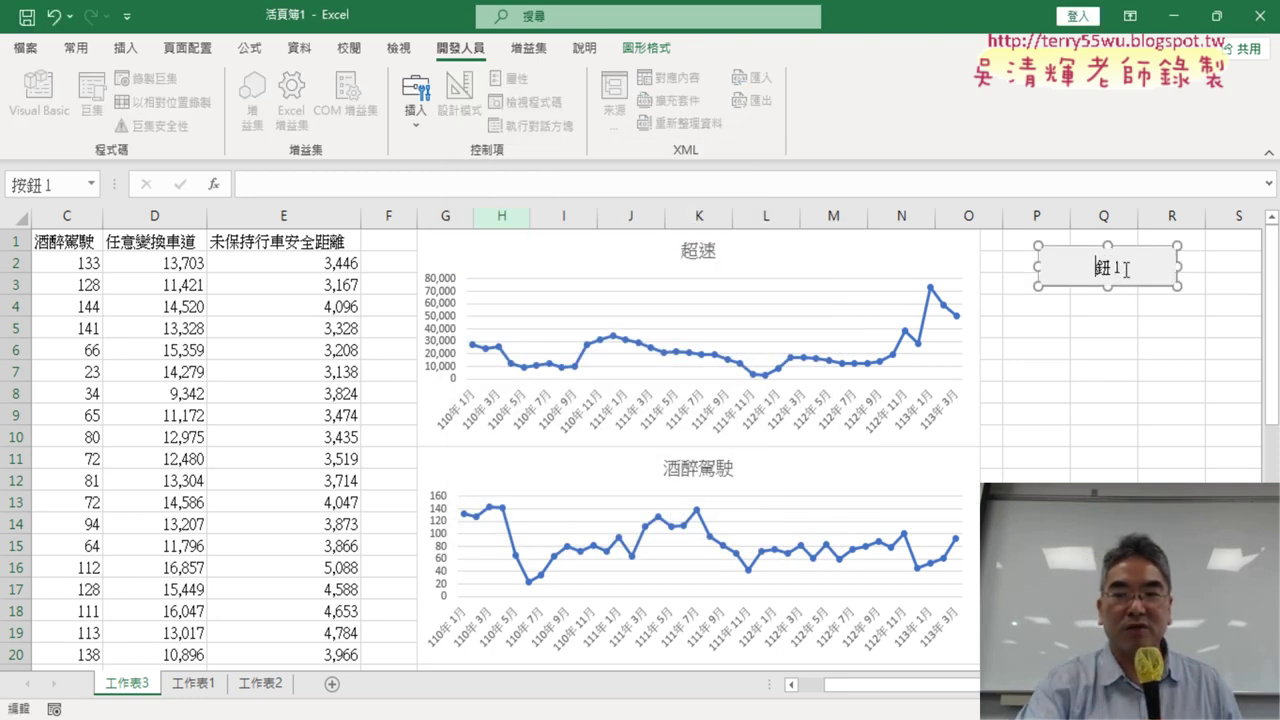
text(下載)
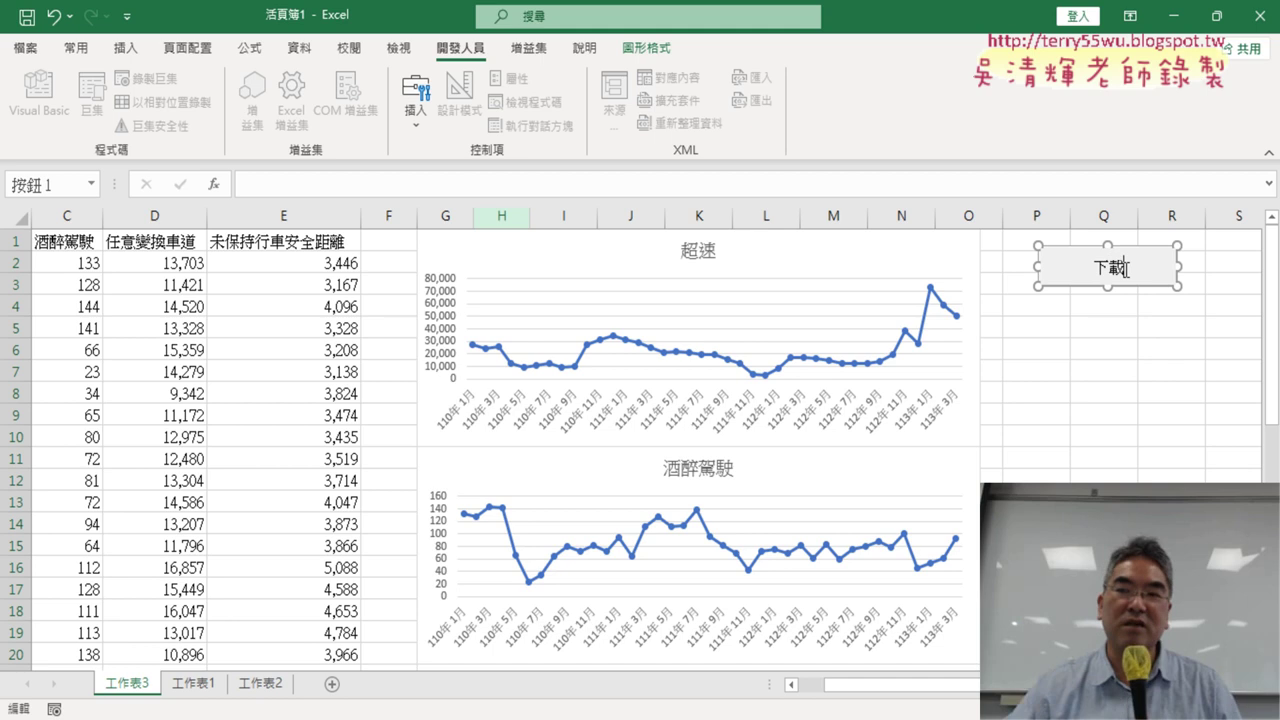
click(1165, 340)
right_click(1165, 283)
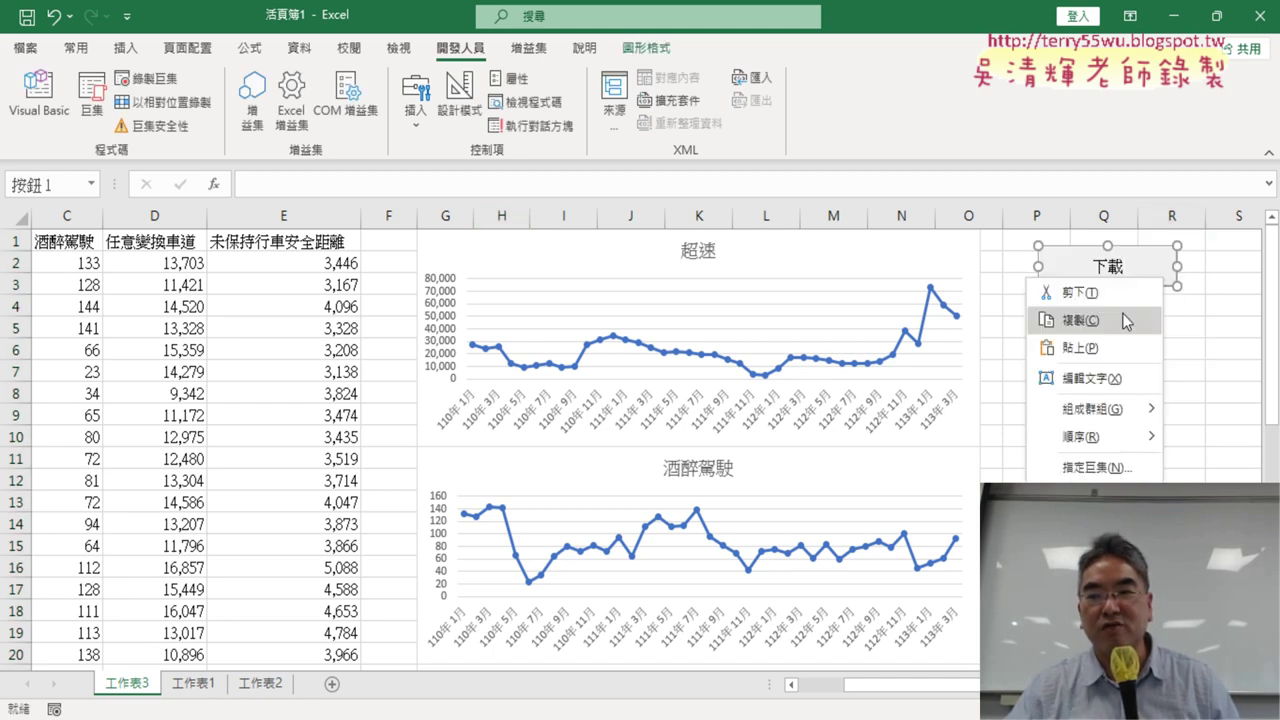
click(1063, 320)
- Copy the 下載 button and paste two more copies beside the charts
click(1041, 307)
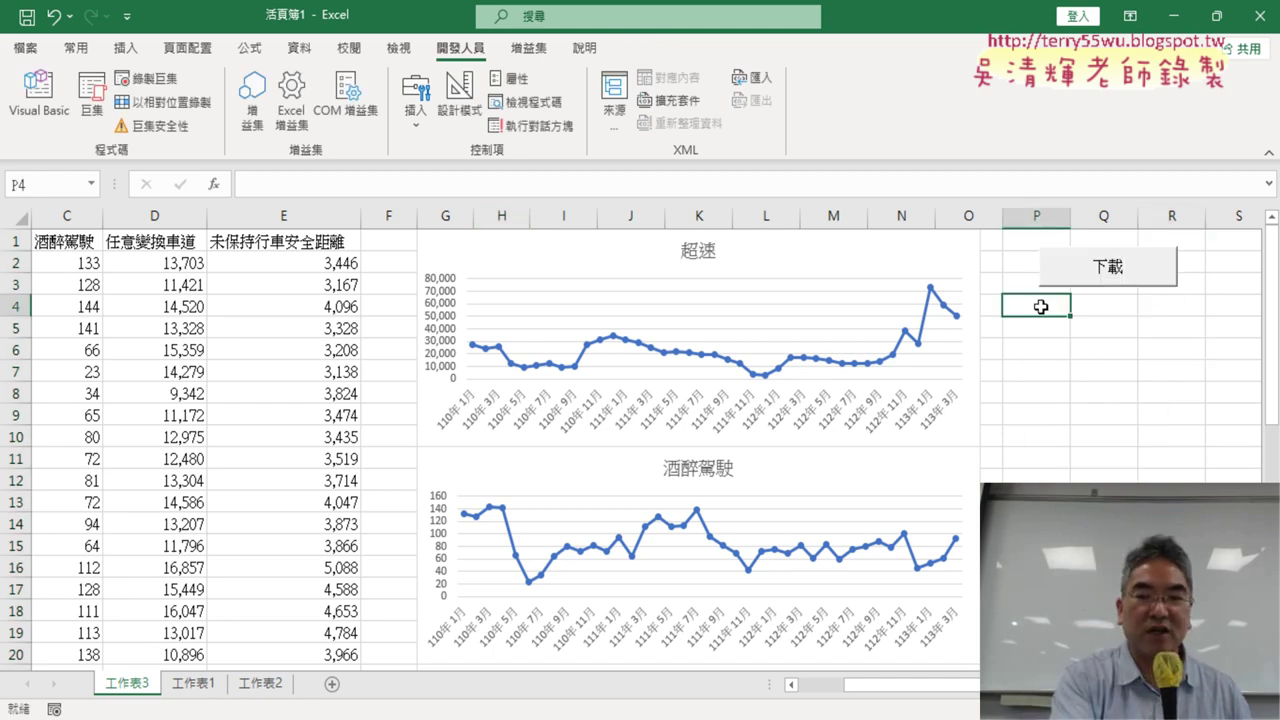
key(ctrl+v)
click(1036, 370)
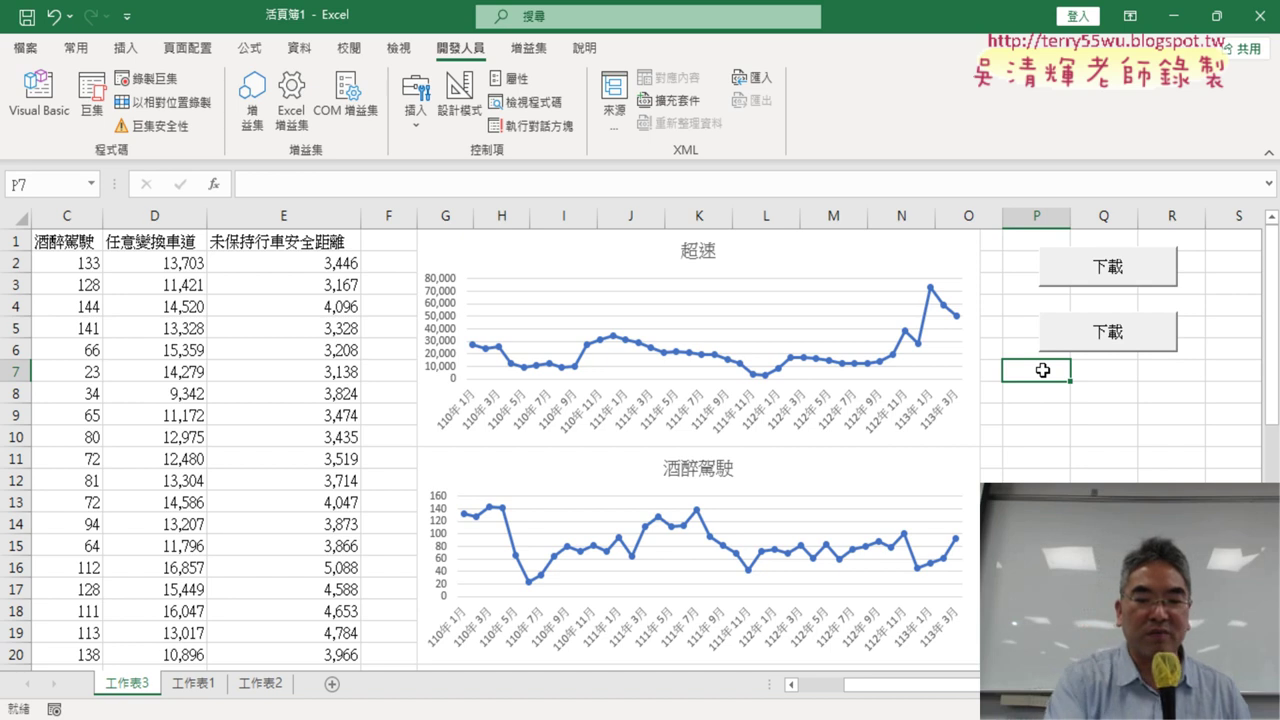
key(ctrl+v)
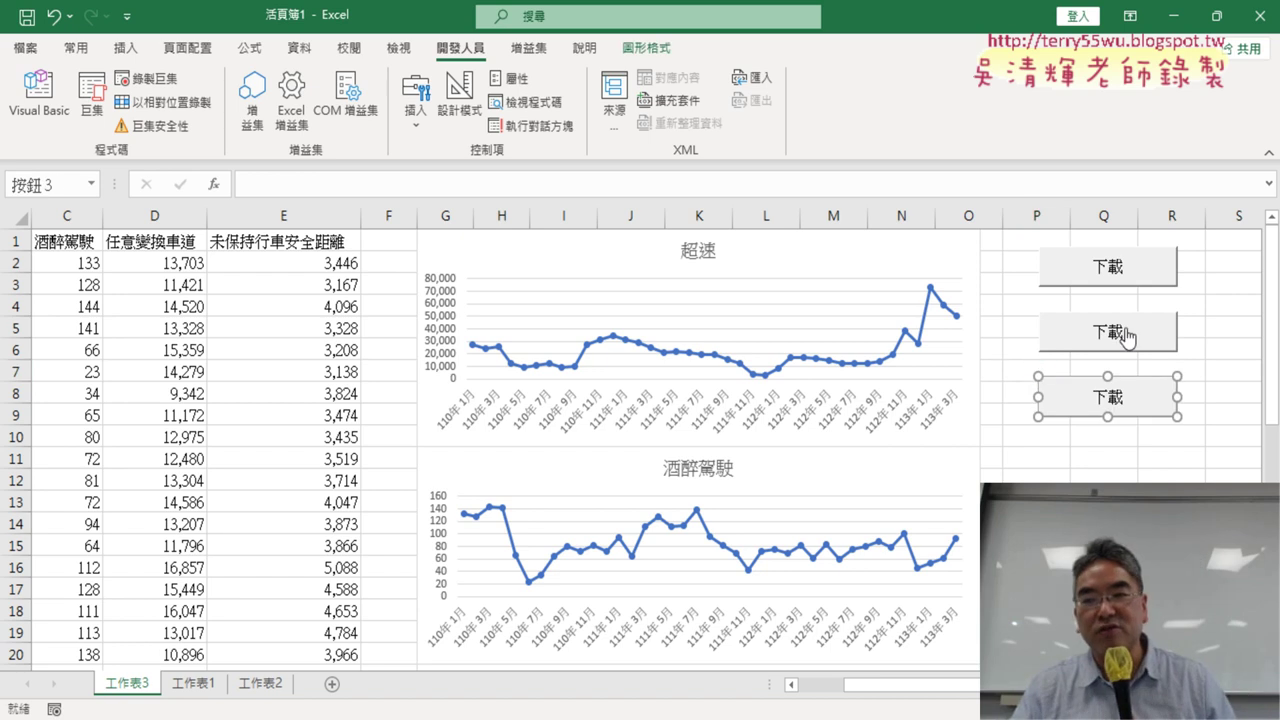
- Assign the 折線圖全部 macro to the second button and label it 折線圖全部
right_click(1120, 335)
click(1170, 476)
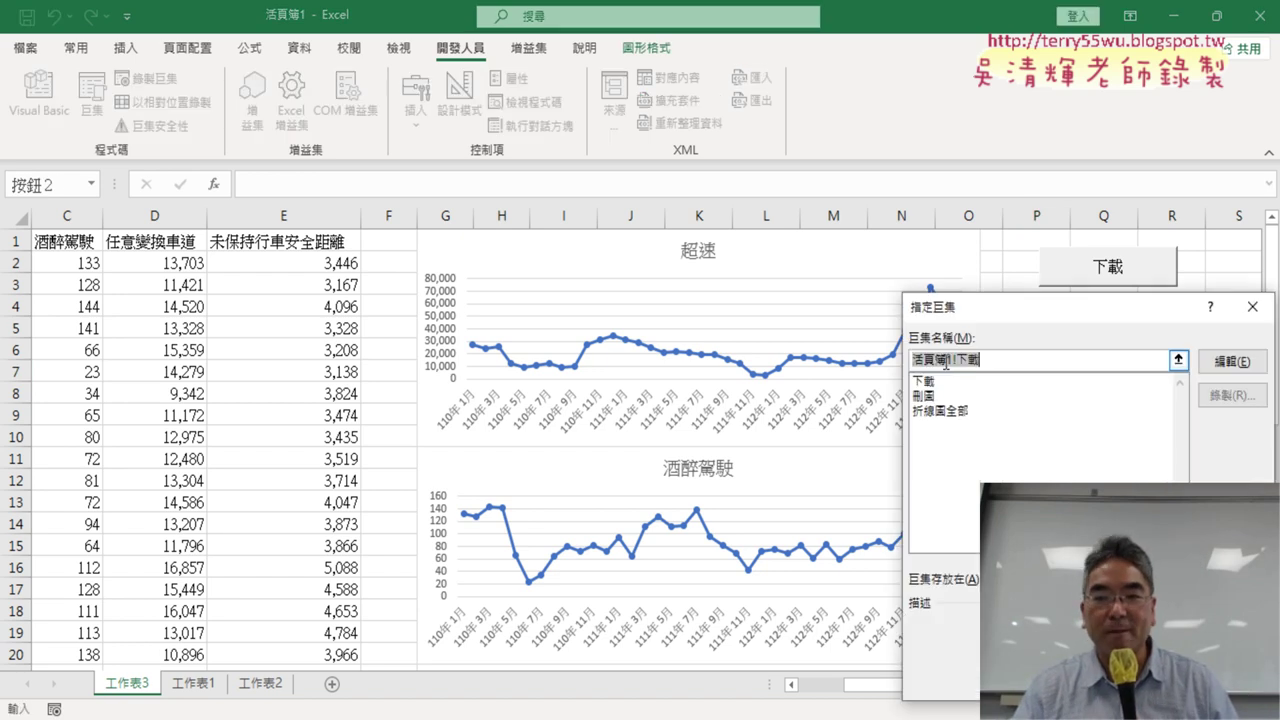
click(942, 410)
right_click(962, 364)
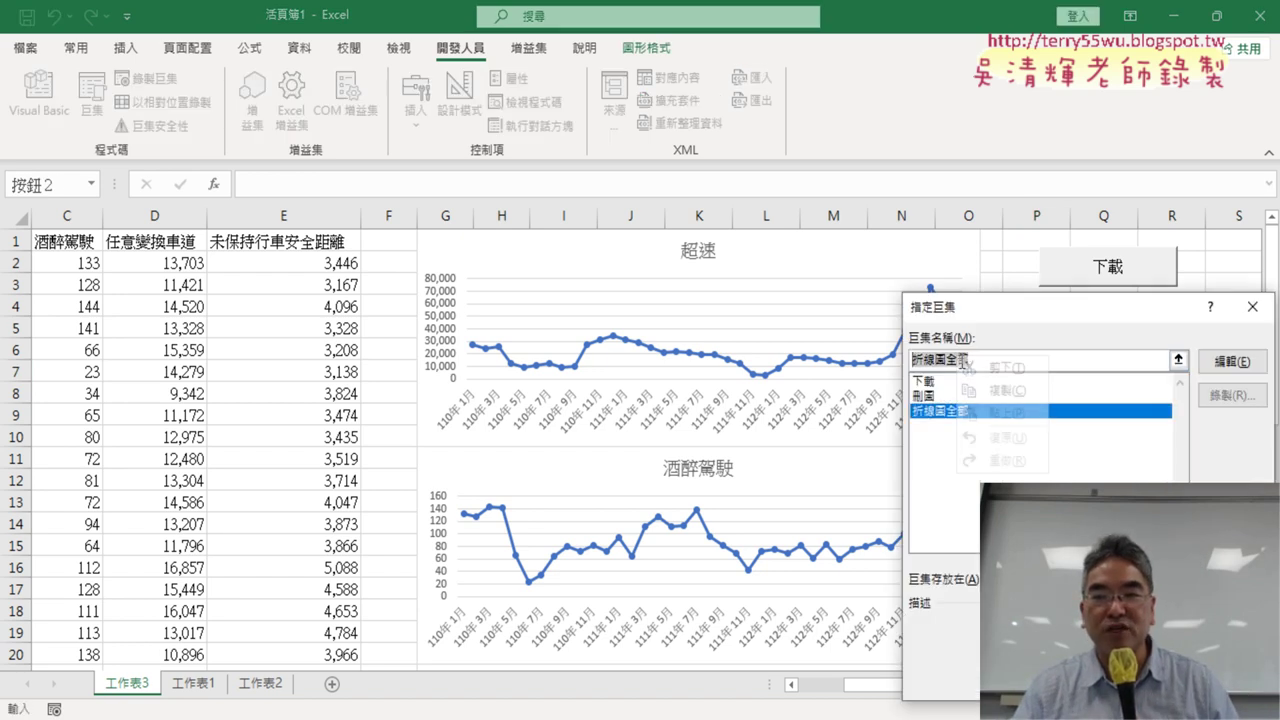
click(993, 390)
key(Return)
click(1106, 334)
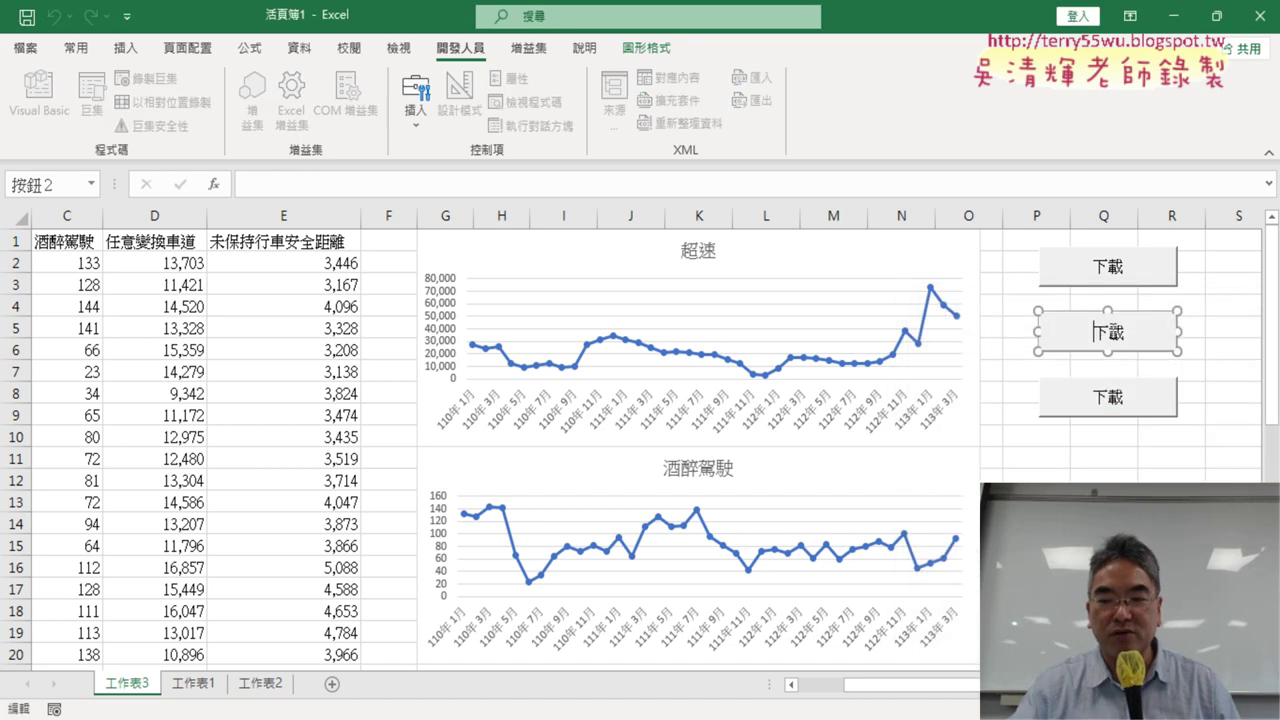
key(BackSpace)
key(BackSpace)
text(折線圖全部)
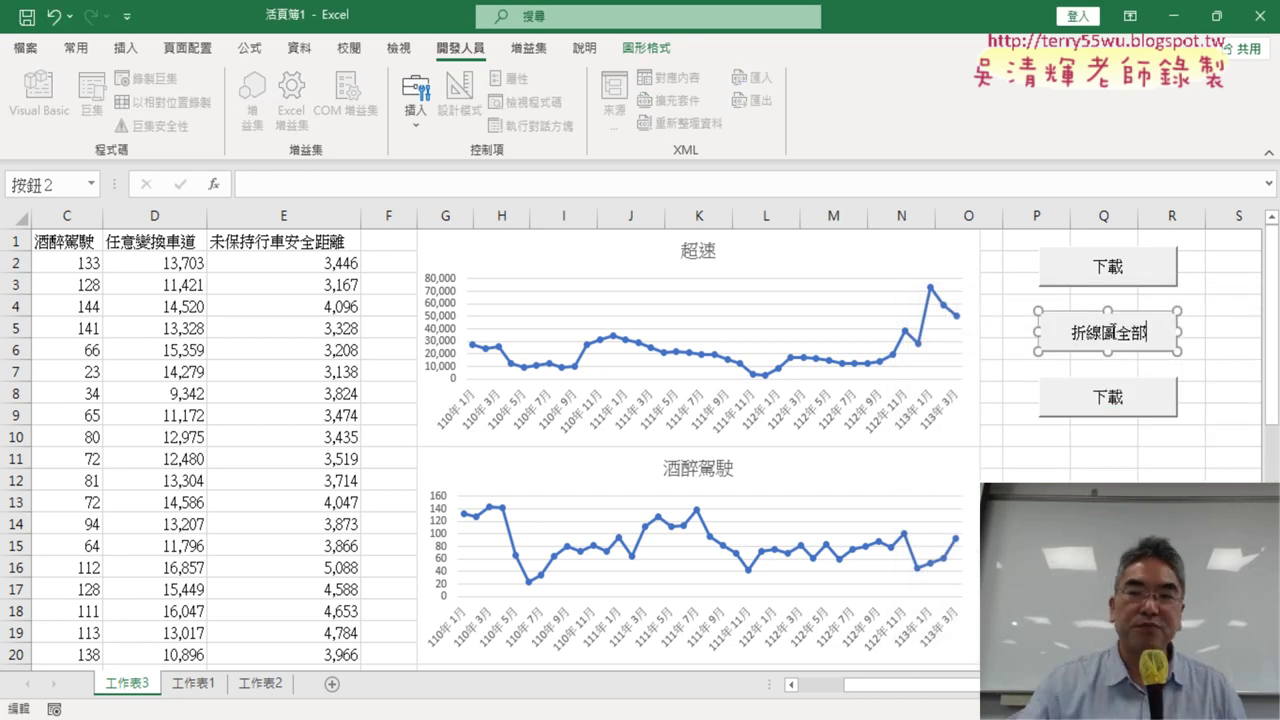
- Assign the 刪圖 macro to the third button and label it 刪圖
right_click(1128, 400)
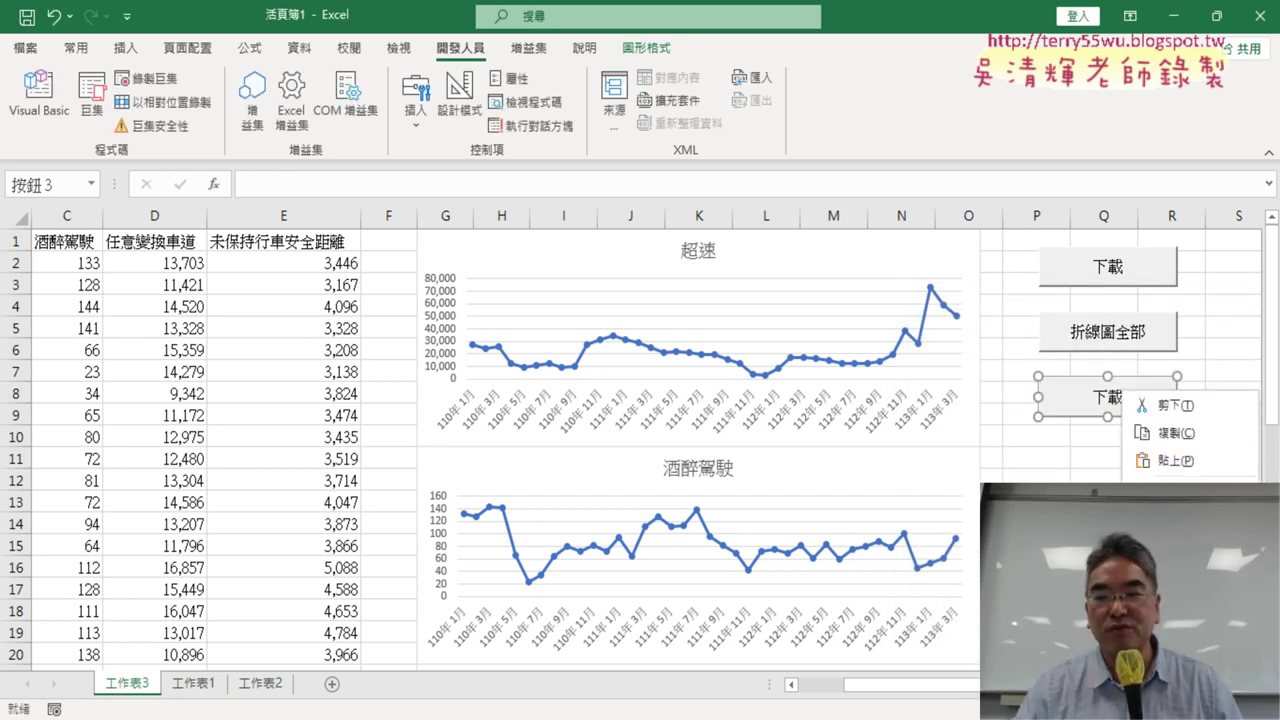
click(1160, 584)
click(947, 407)
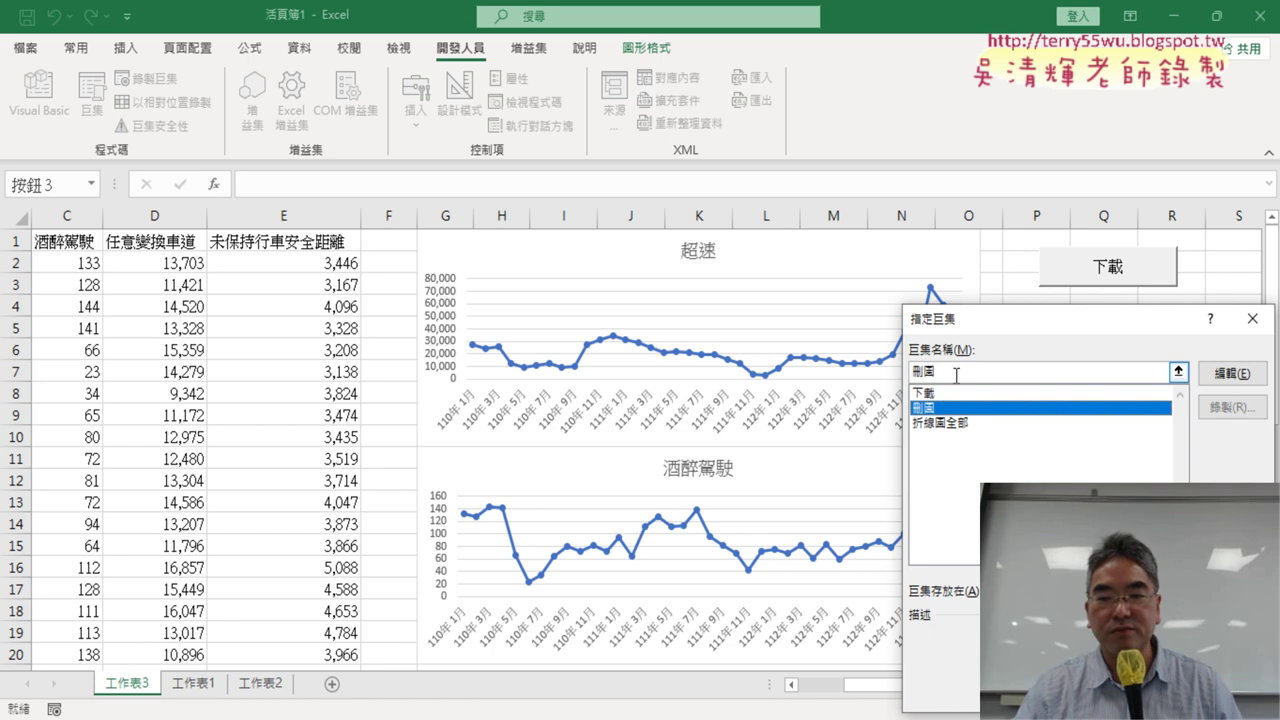
double_click(956, 375)
right_click(930, 370)
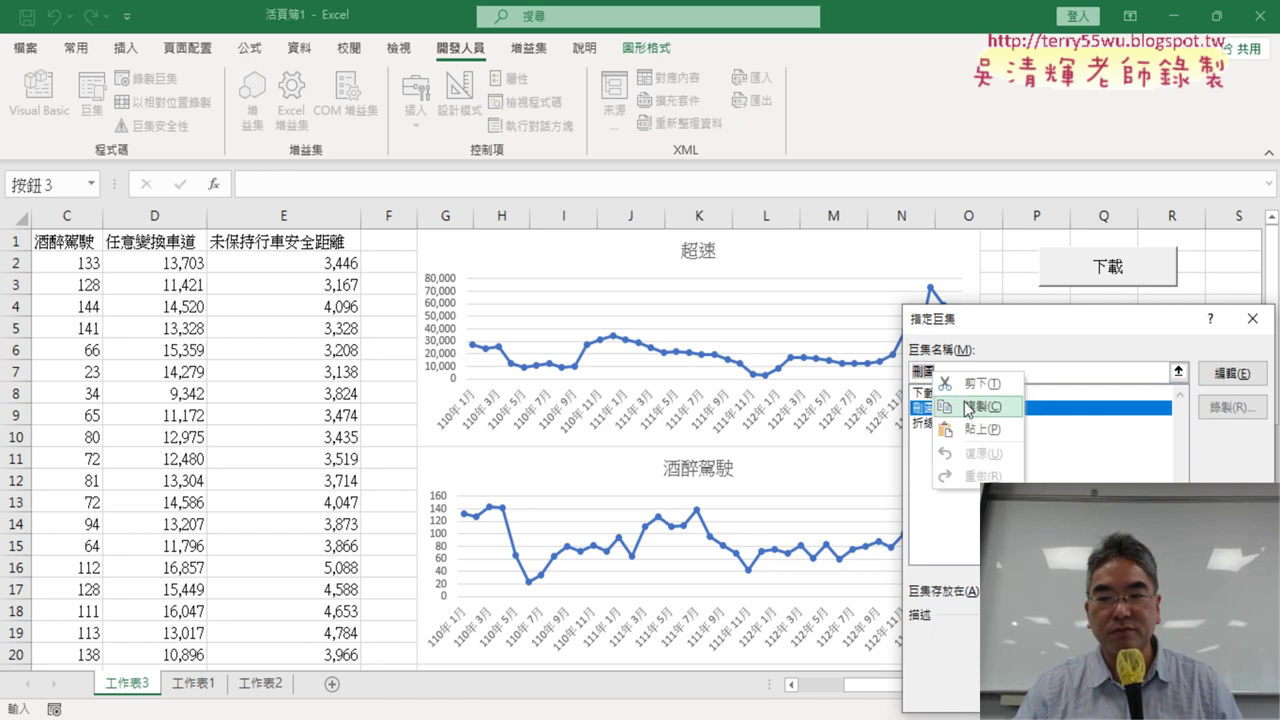
click(970, 412)
click(1150, 690)
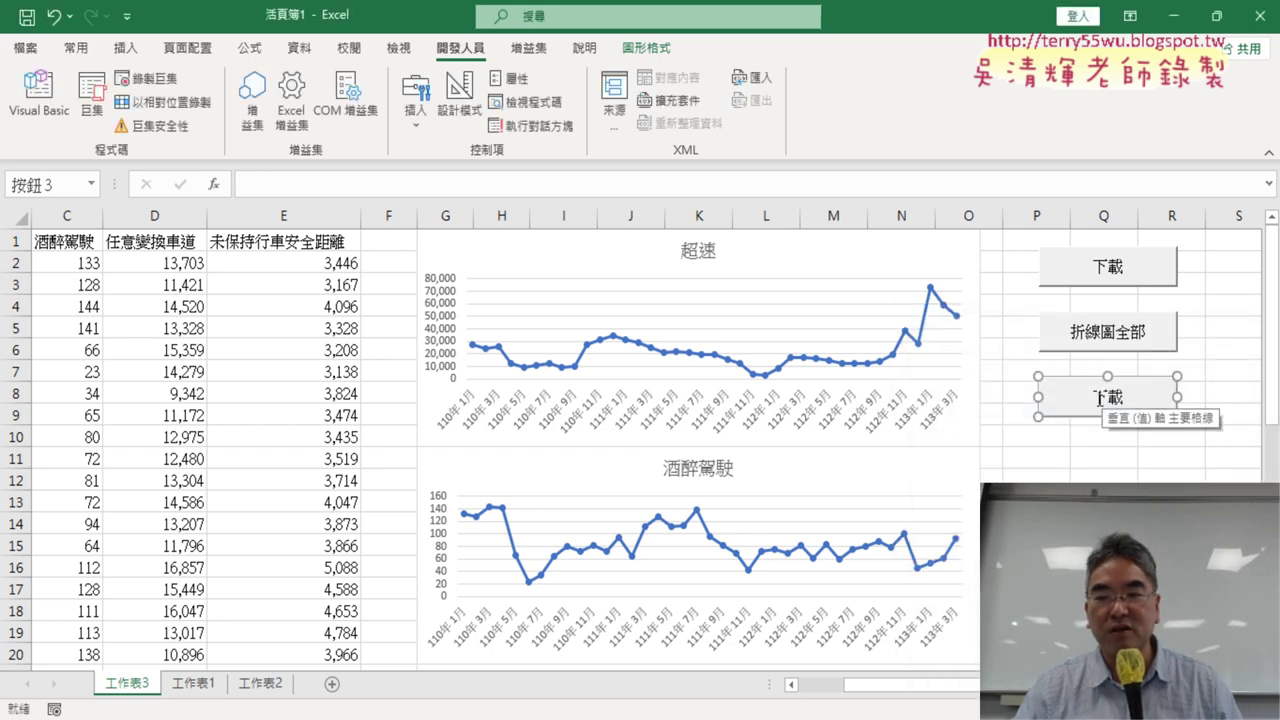
click(1108, 395)
key(BackSpace)
key(BackSpace)
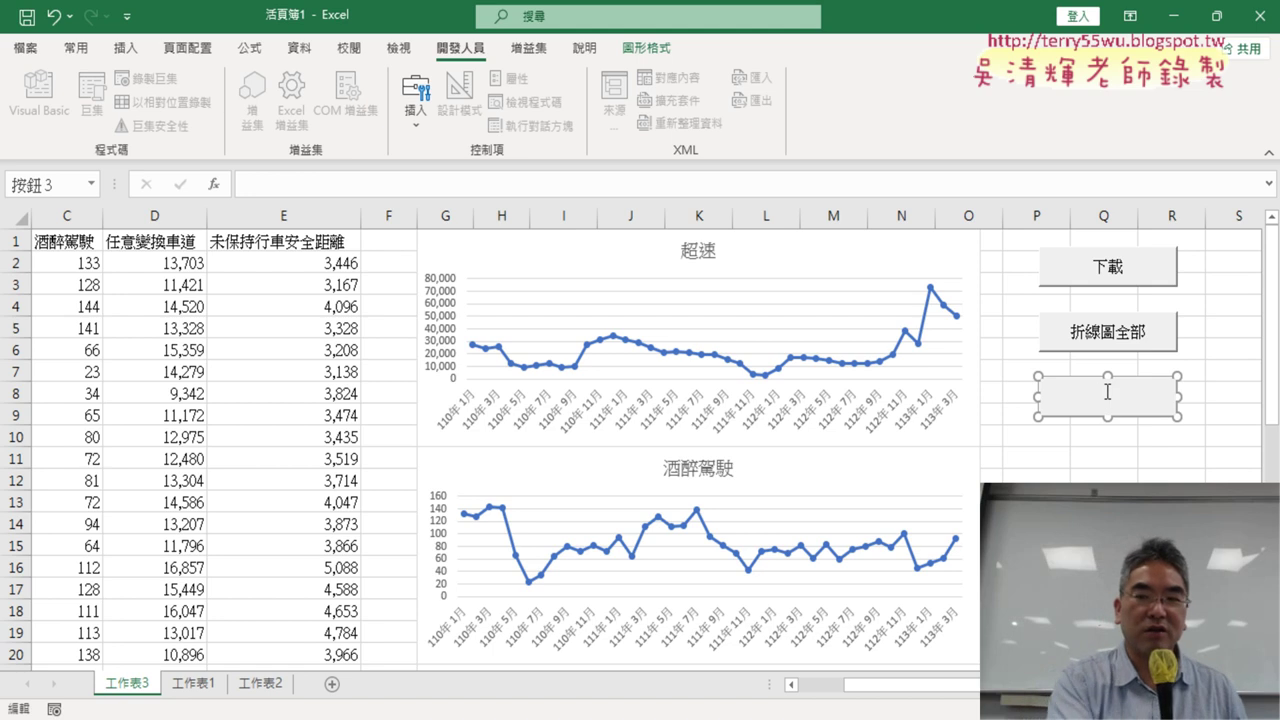
key(ctrl+v)
click(1170, 478)
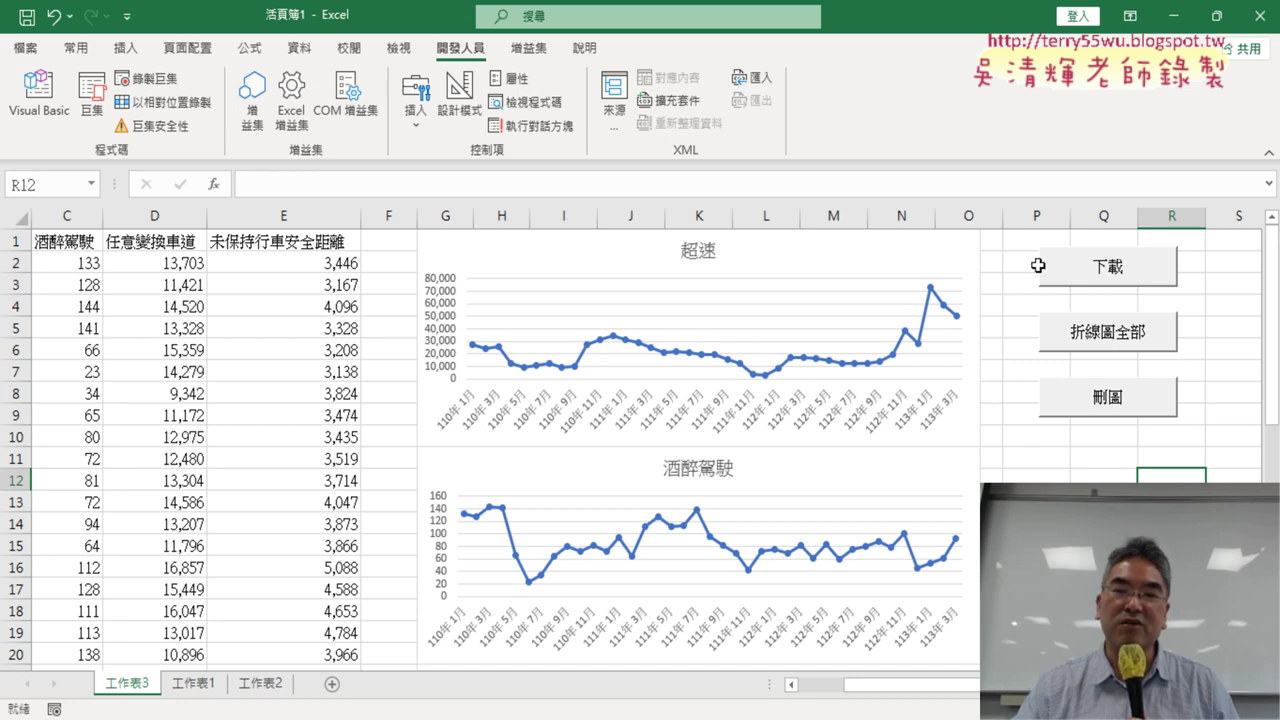
- Test the 下載 button: run it, clear the entire sheet, then run it again to reload the data
click(1106, 277)
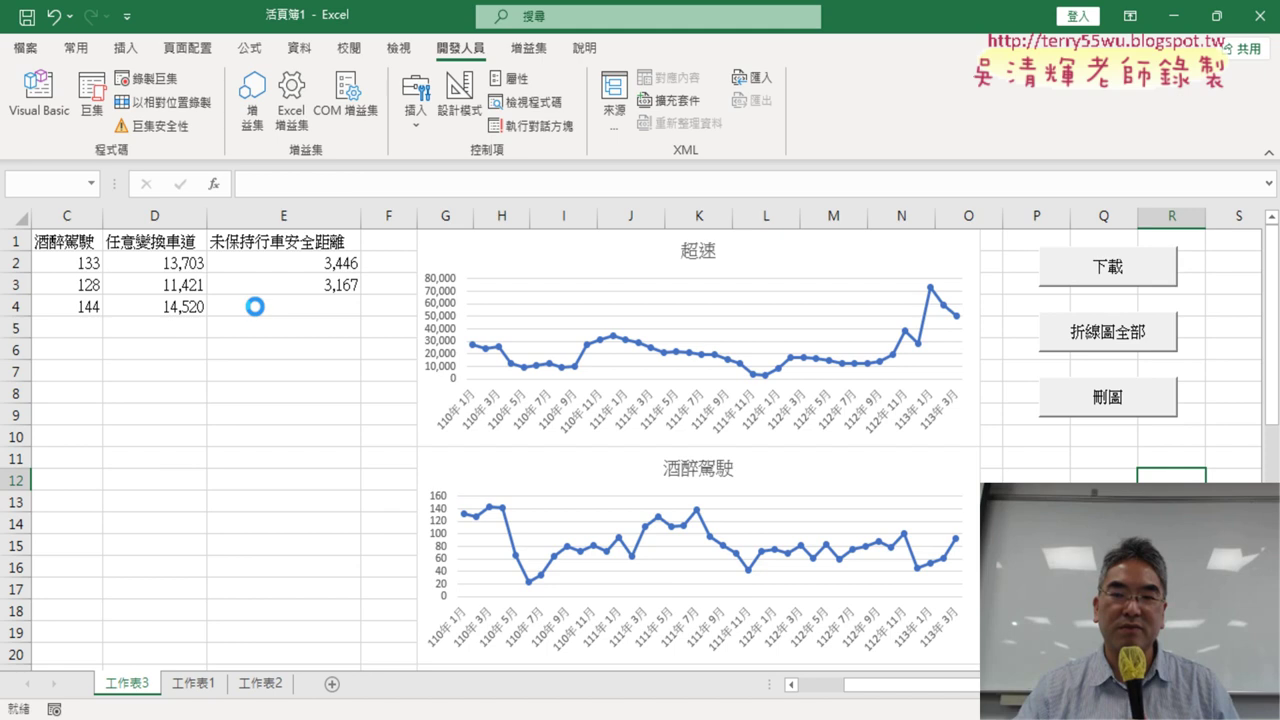
click(21, 216)
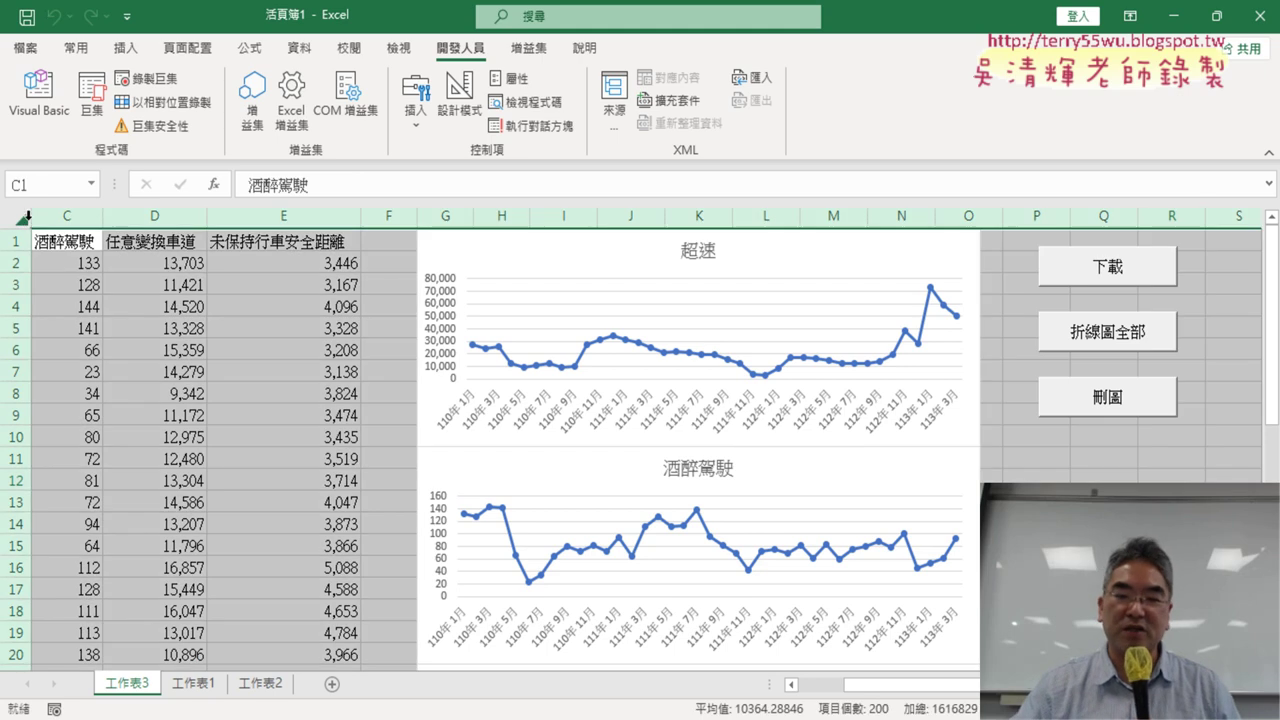
key(Delete)
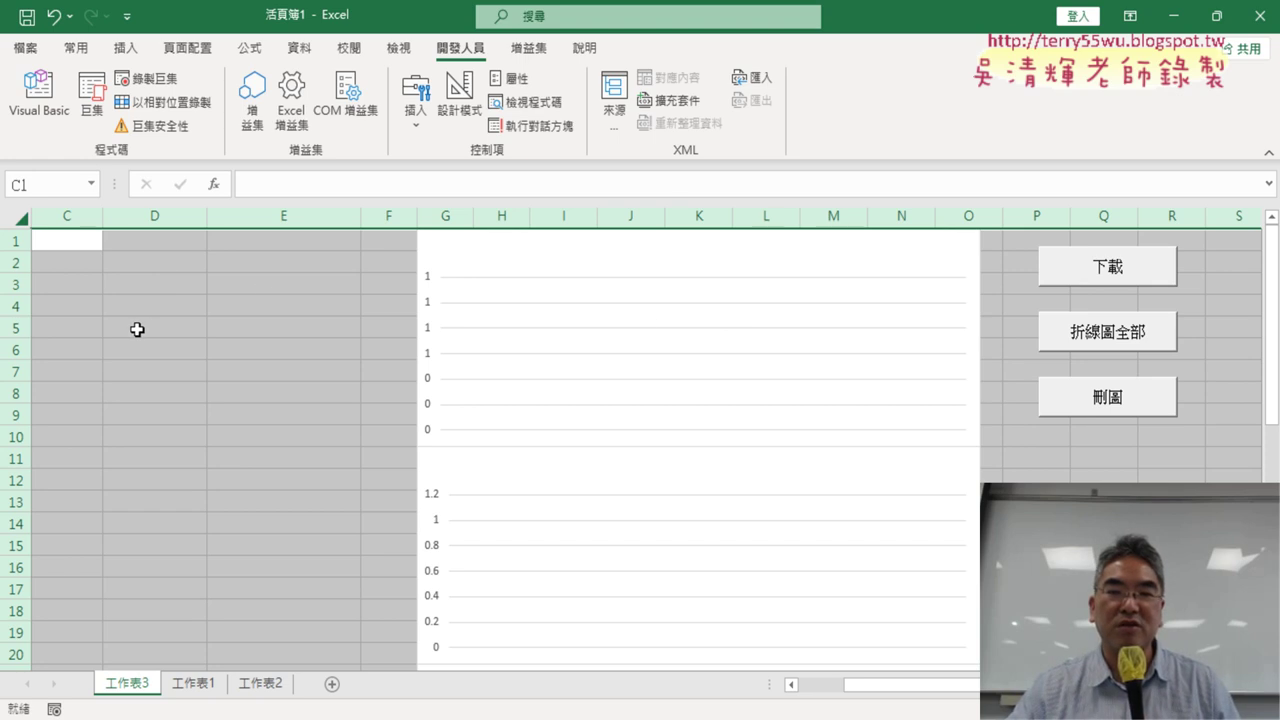
click(1151, 264)
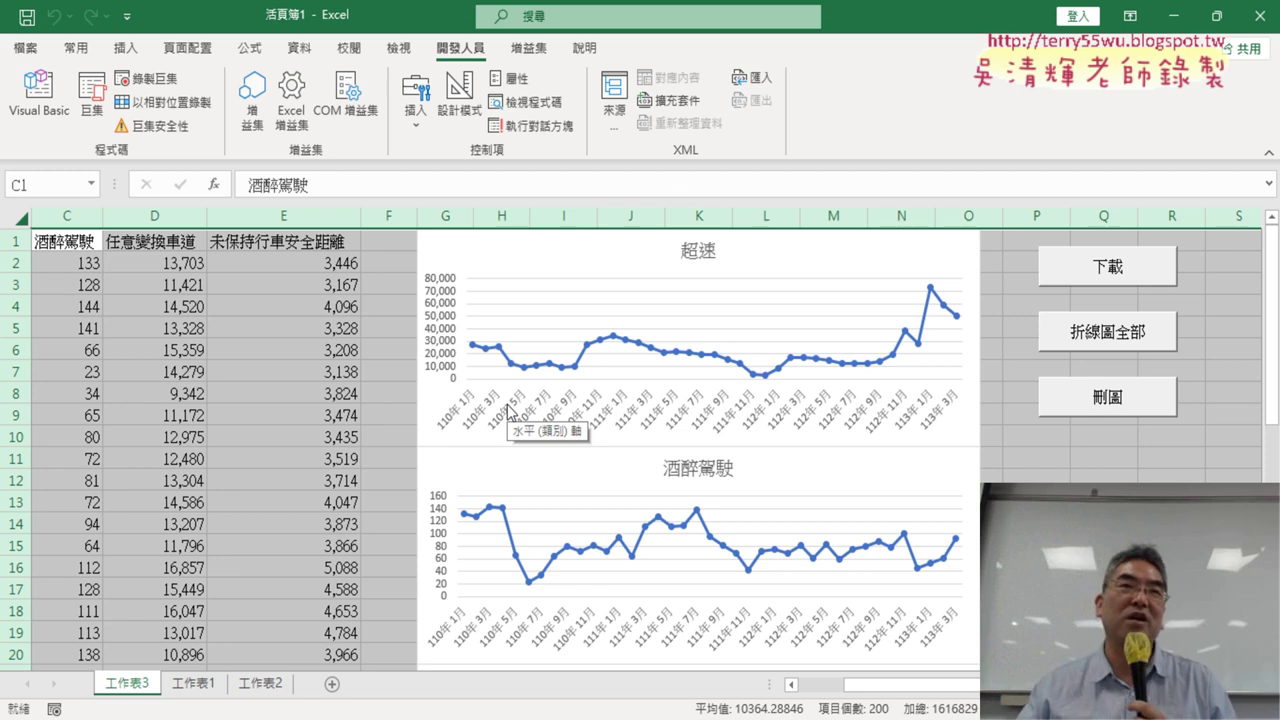
- Delete and redraw the 超速 and 酒醉駕駛 charts twice with the 刪圖 and 折線圖全部 buttons, then bring columns A–B into view
click(1120, 412)
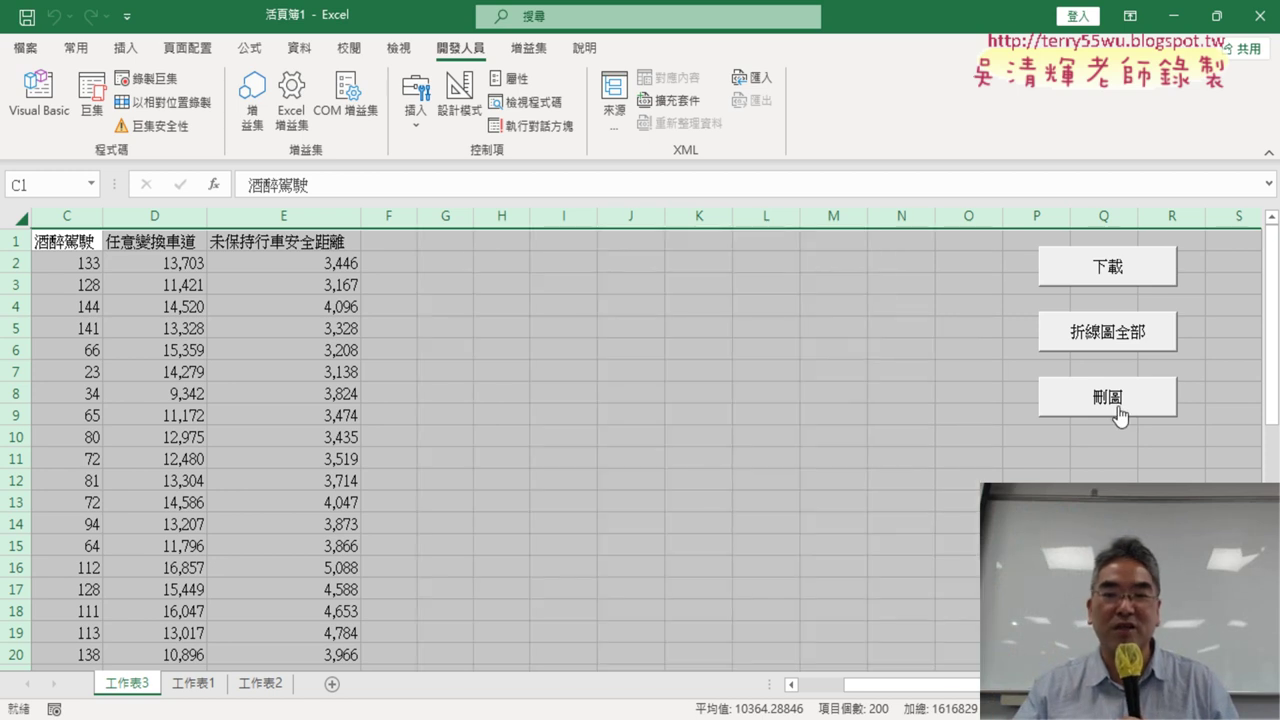
click(1108, 342)
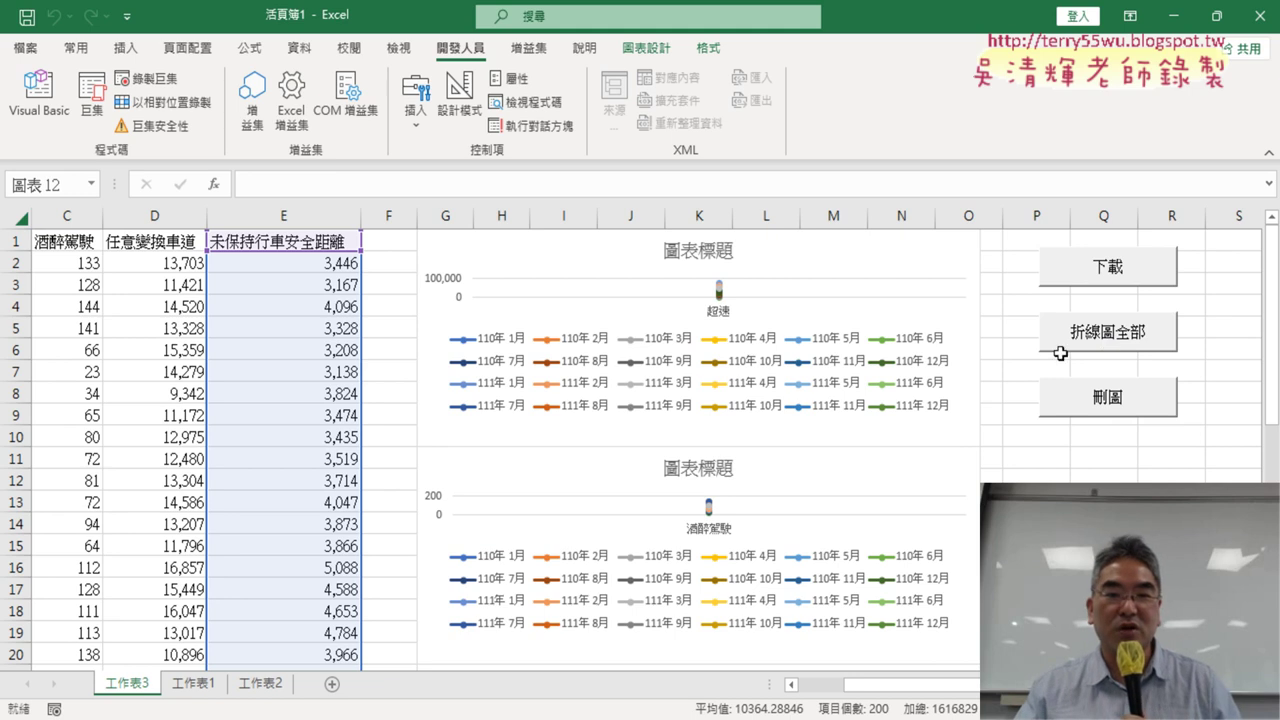
click(270, 346)
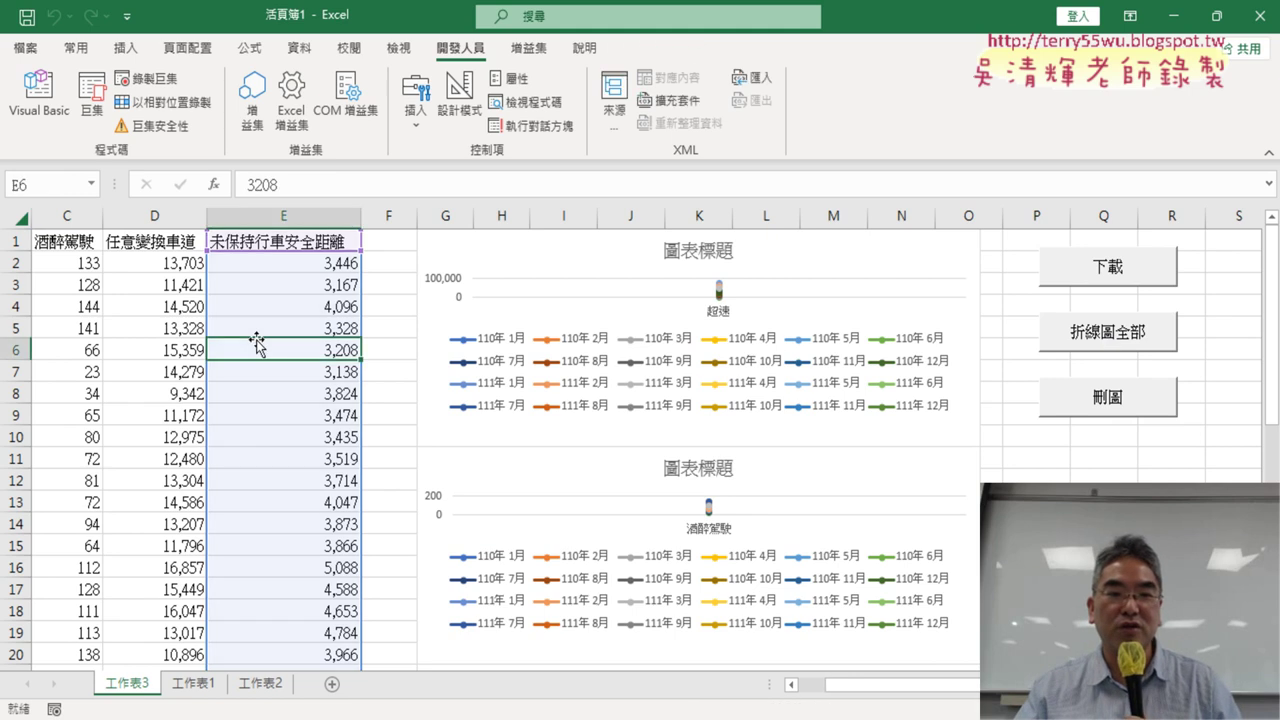
click(1114, 408)
click(1106, 343)
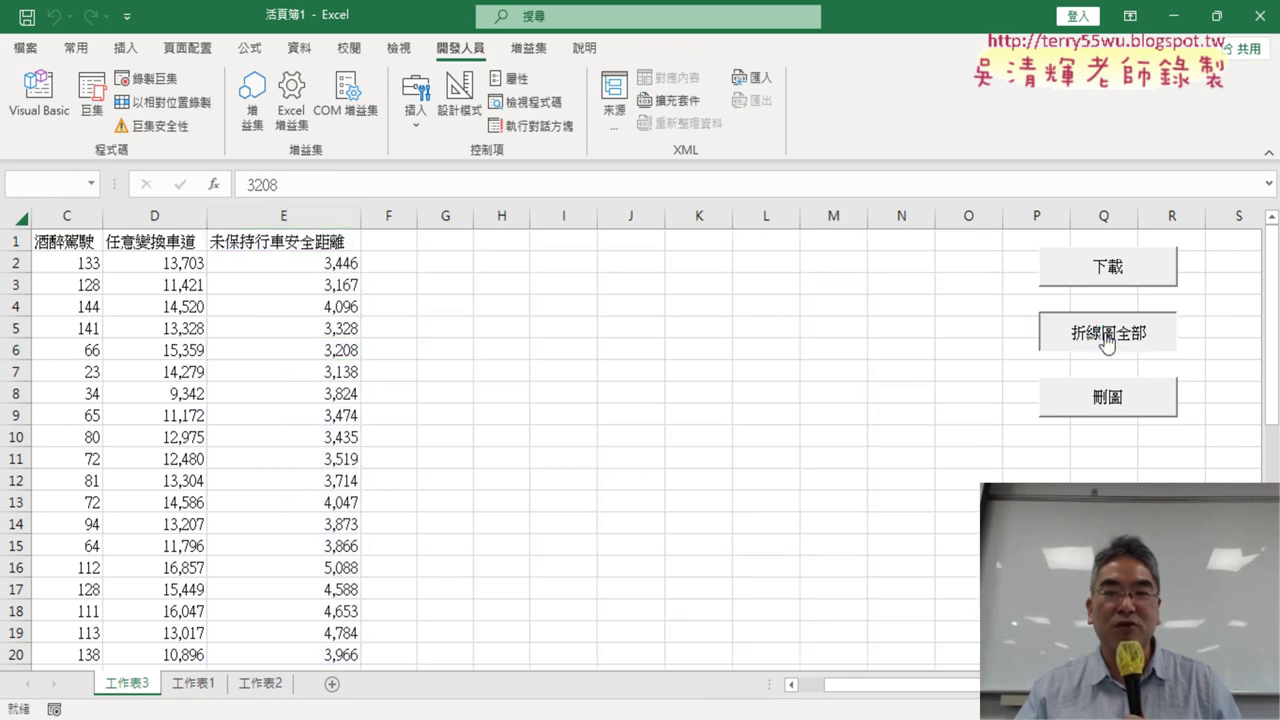
click(285, 214)
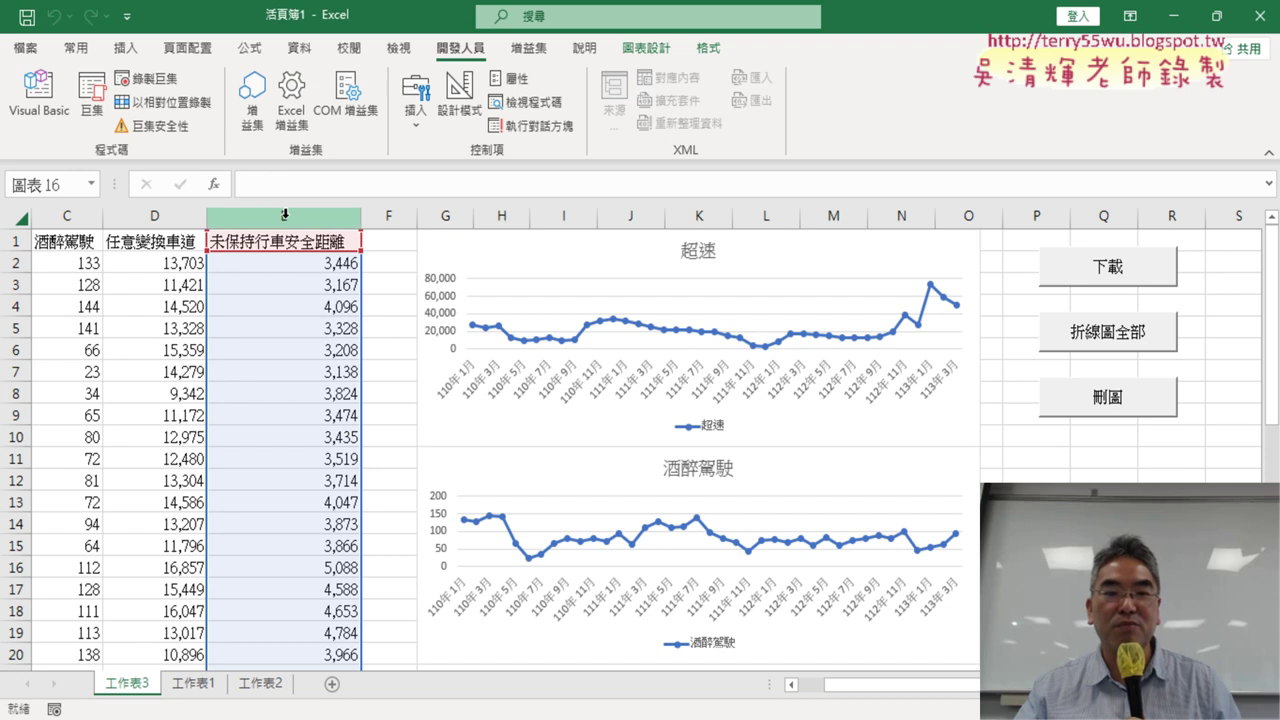
click(285, 214)
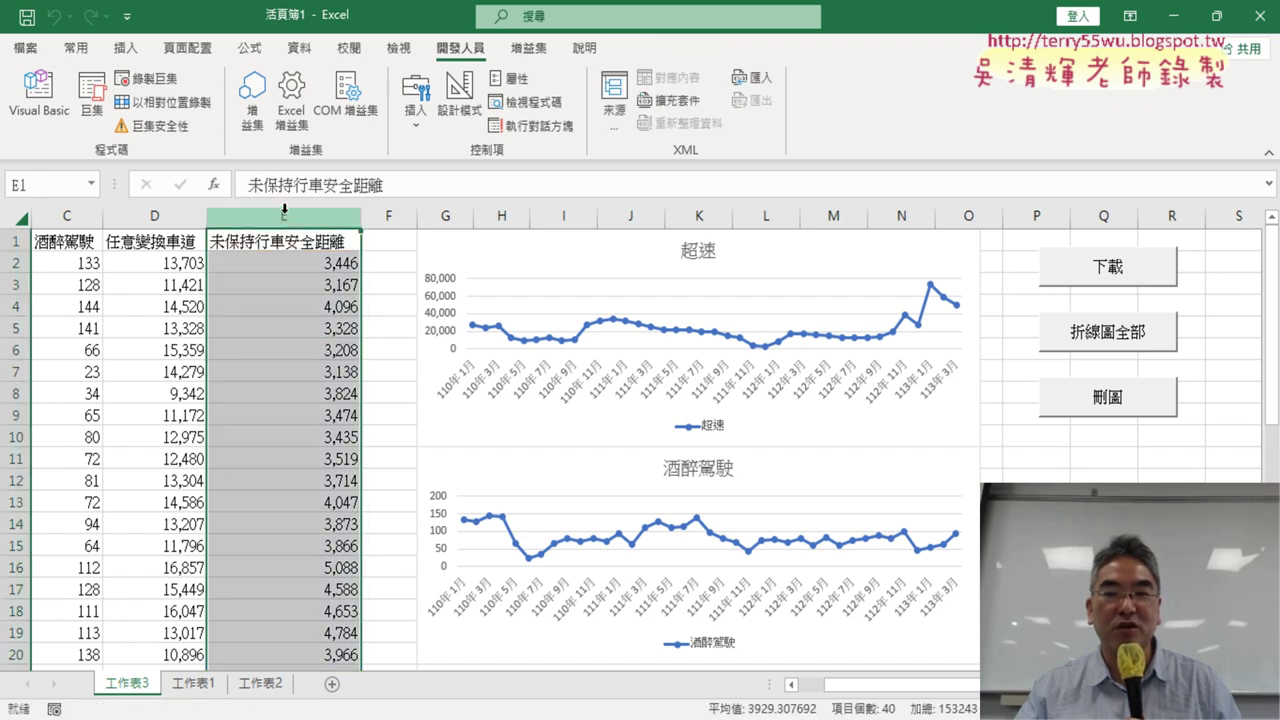
click(132, 307)
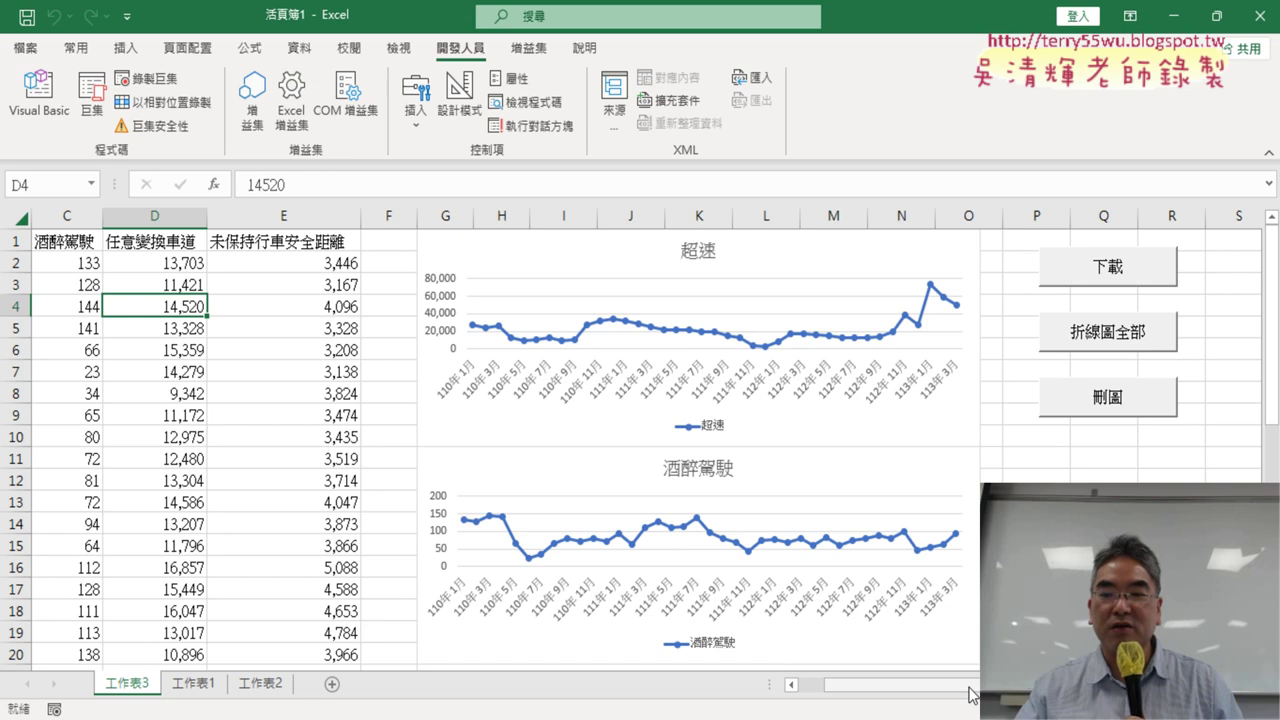
drag(970, 690, 945, 688)
click(85, 264)
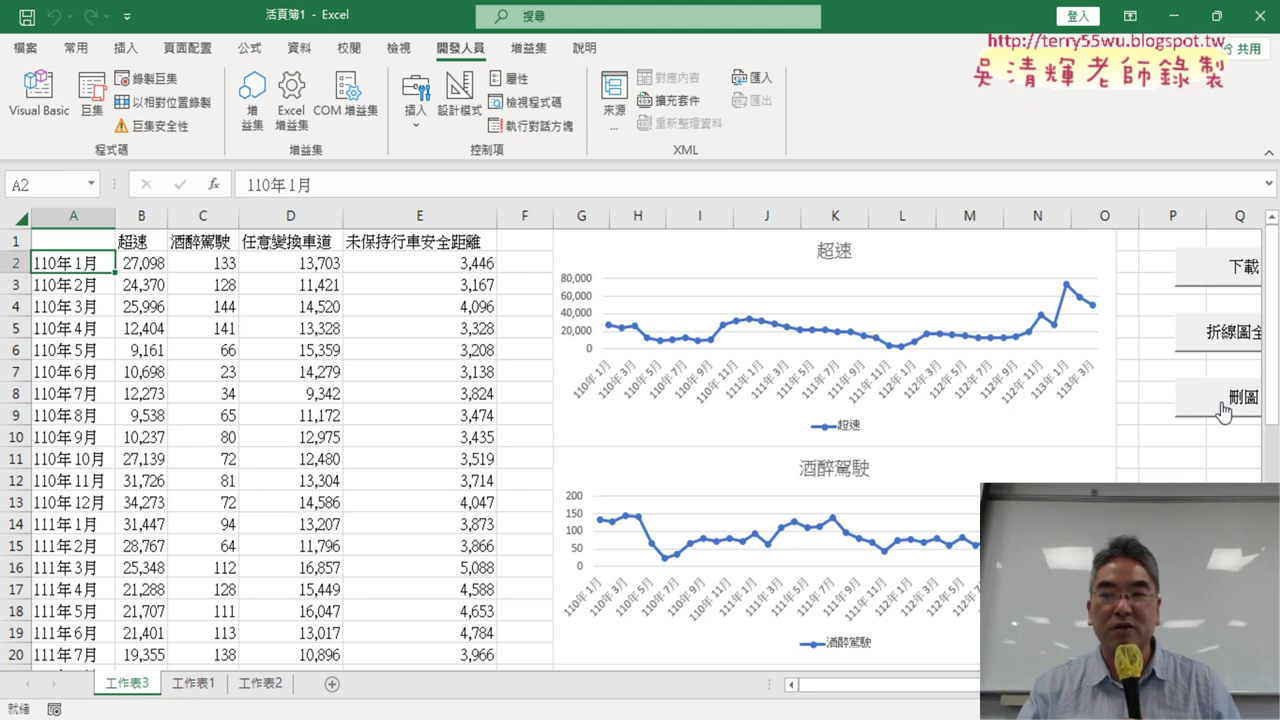
- Cycle the 刪圖 and 折線圖全部 buttons several times, ending with the line charts regenerated
click(1222, 410)
click(1213, 340)
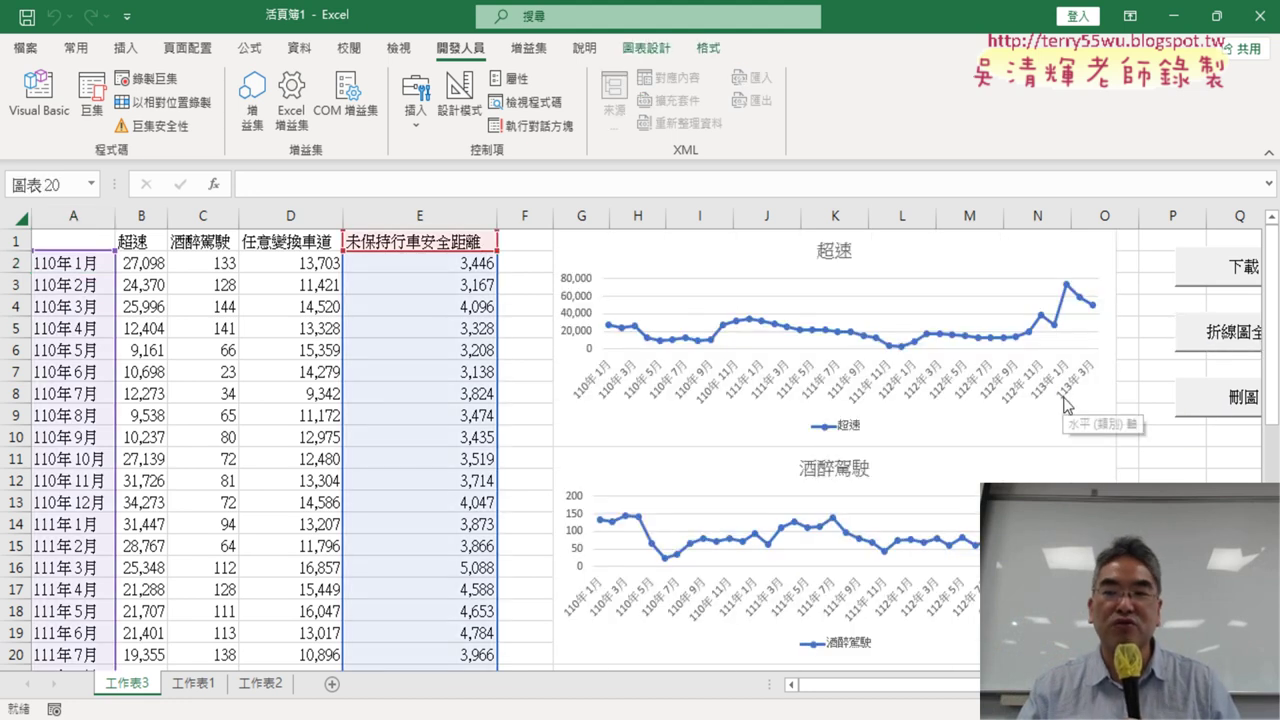
click(1187, 398)
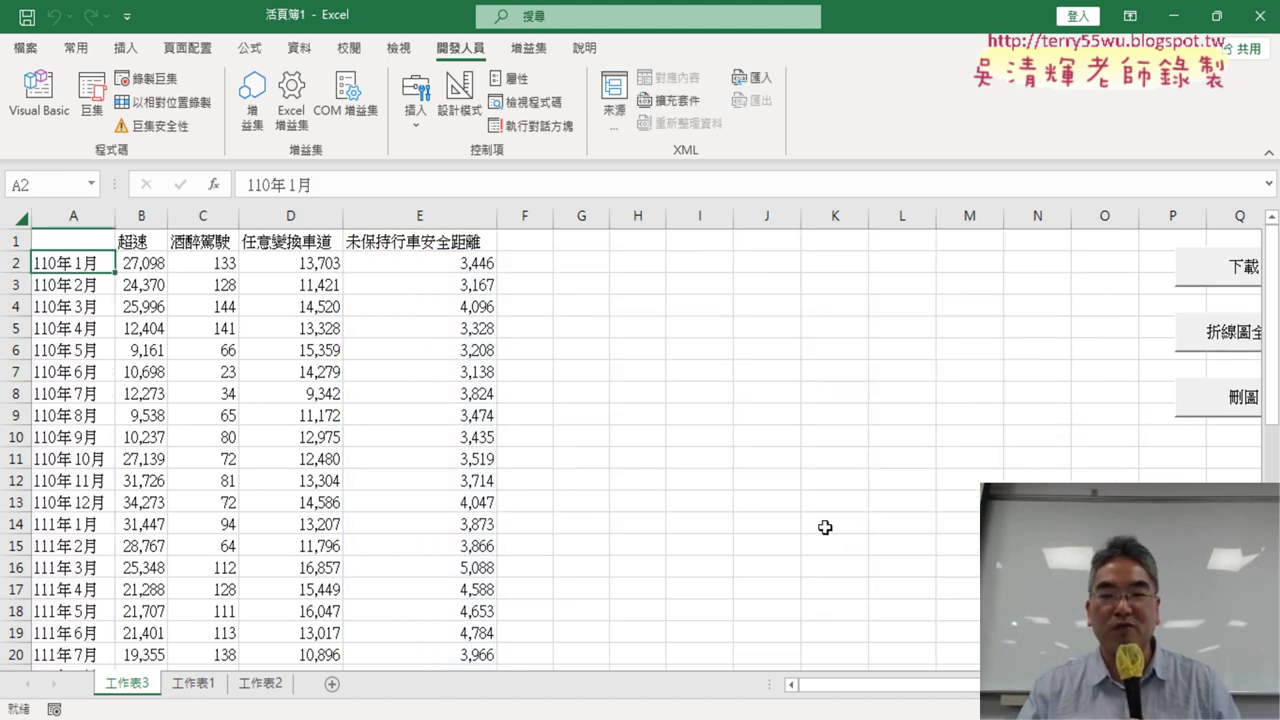
click(600, 459)
click(1252, 334)
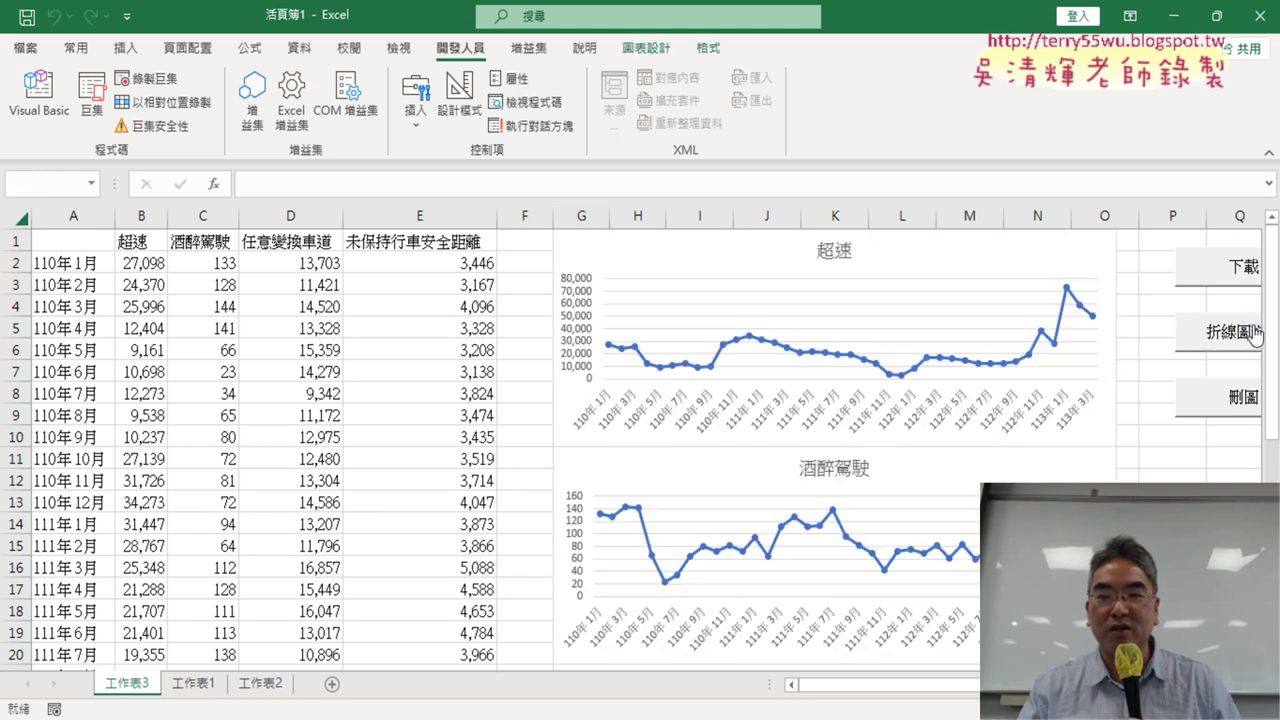
click(1232, 396)
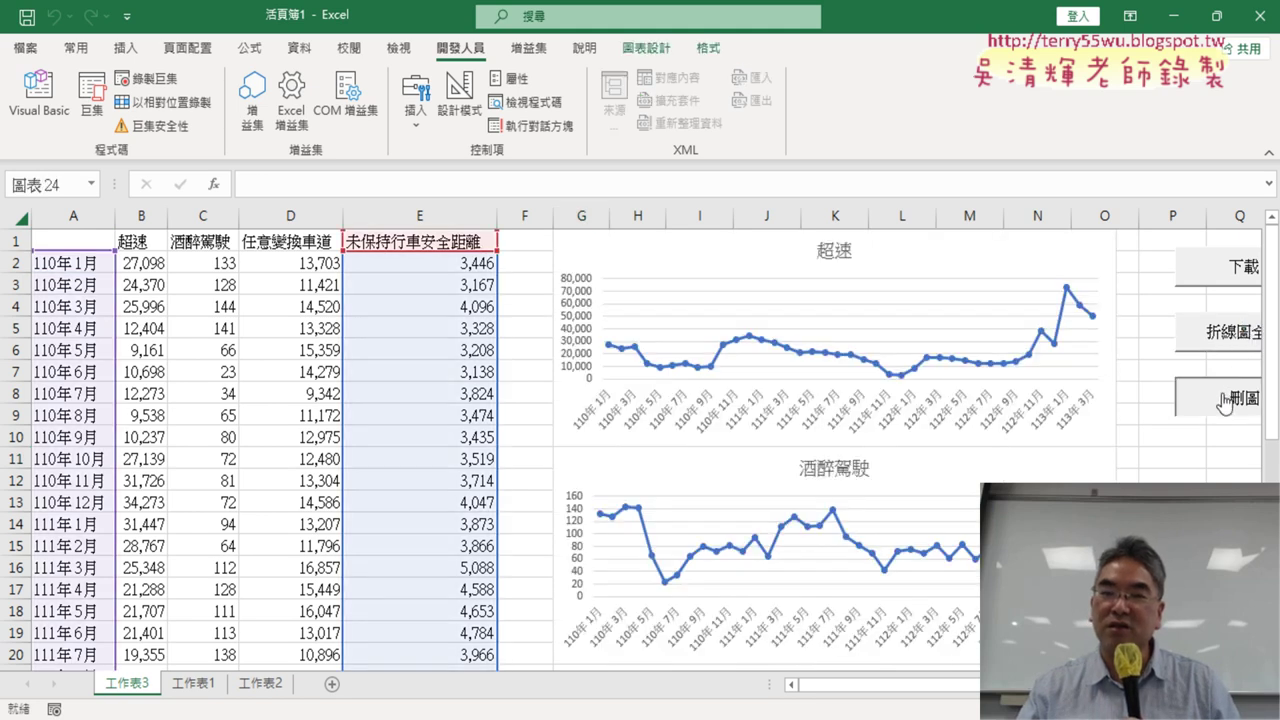
click(1232, 334)
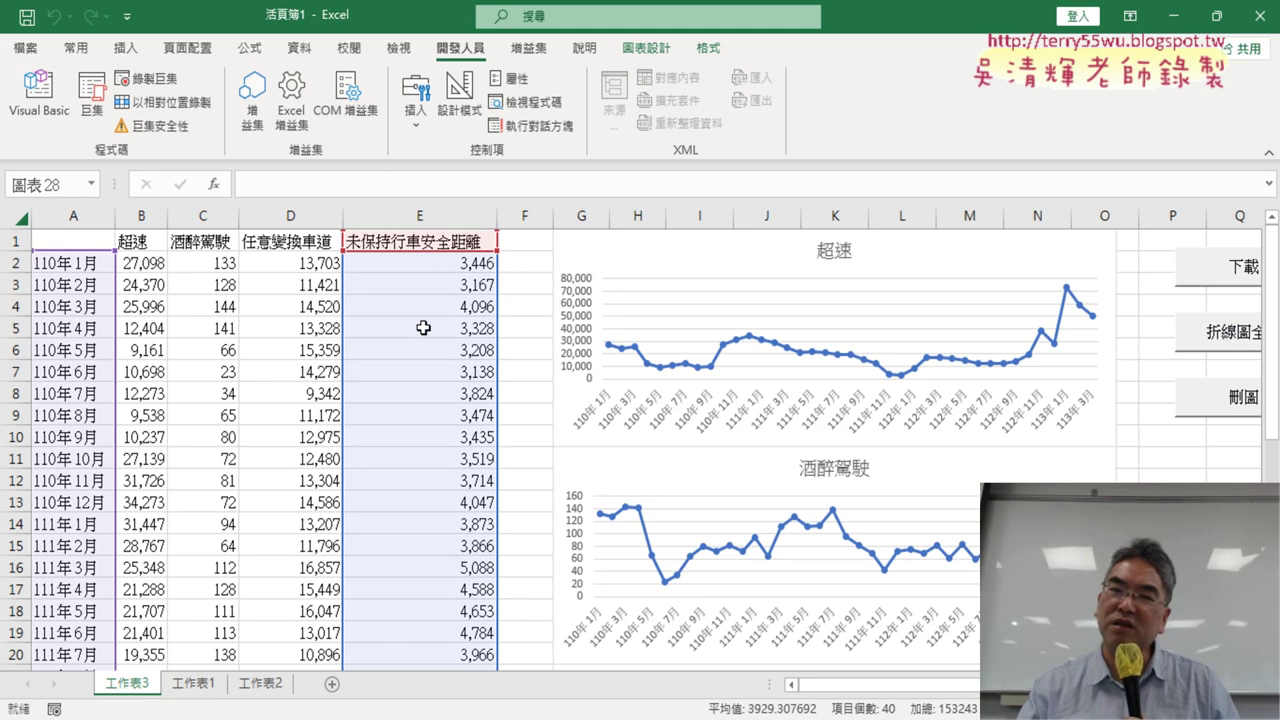
click(1228, 416)
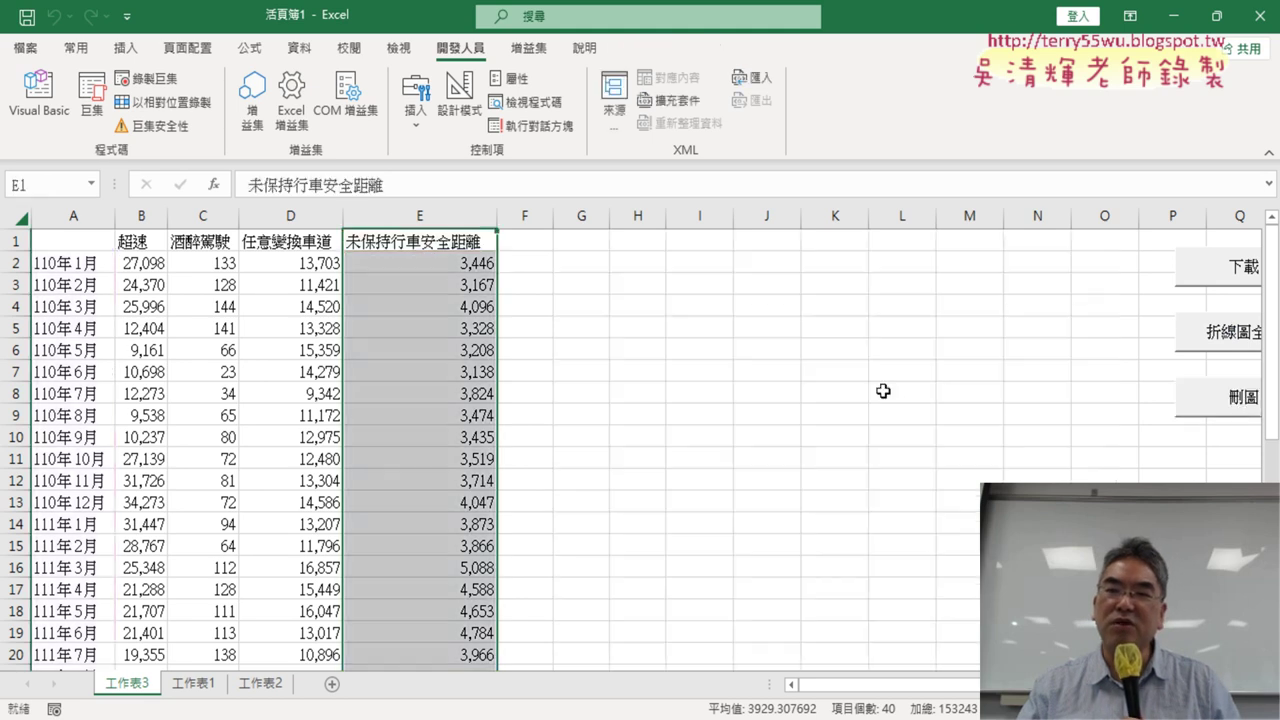
click(413, 390)
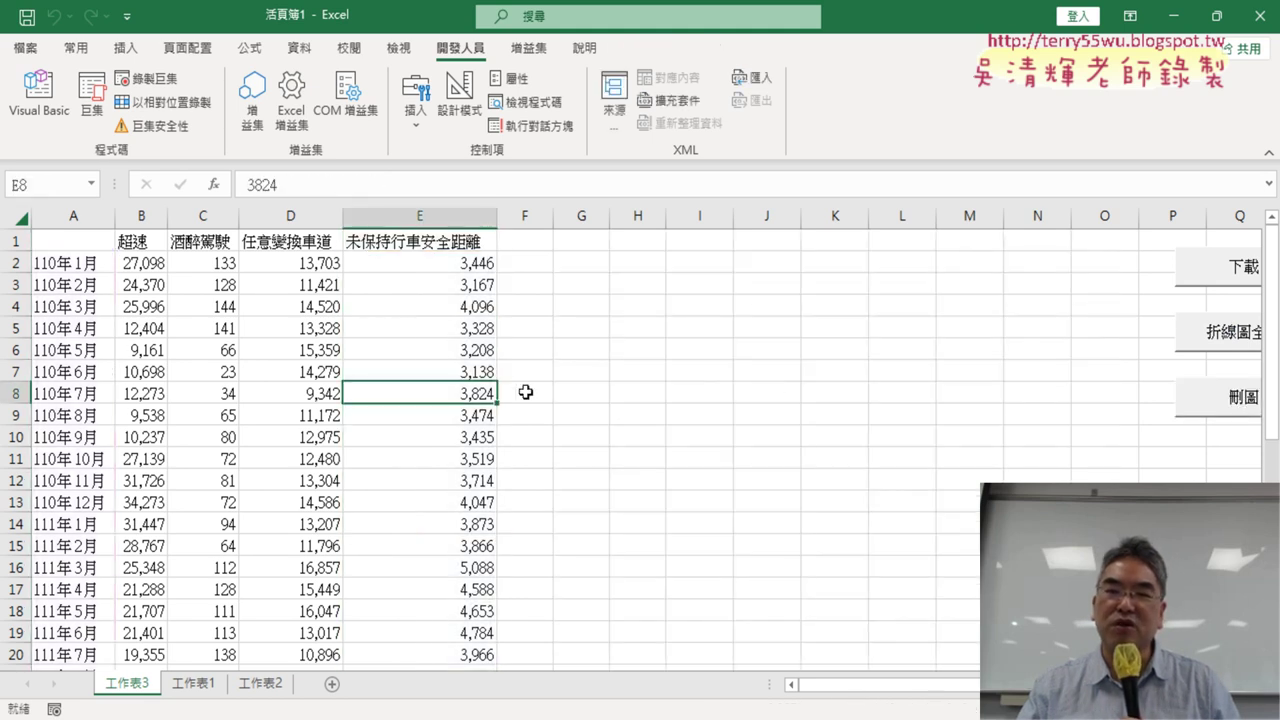
click(1218, 335)
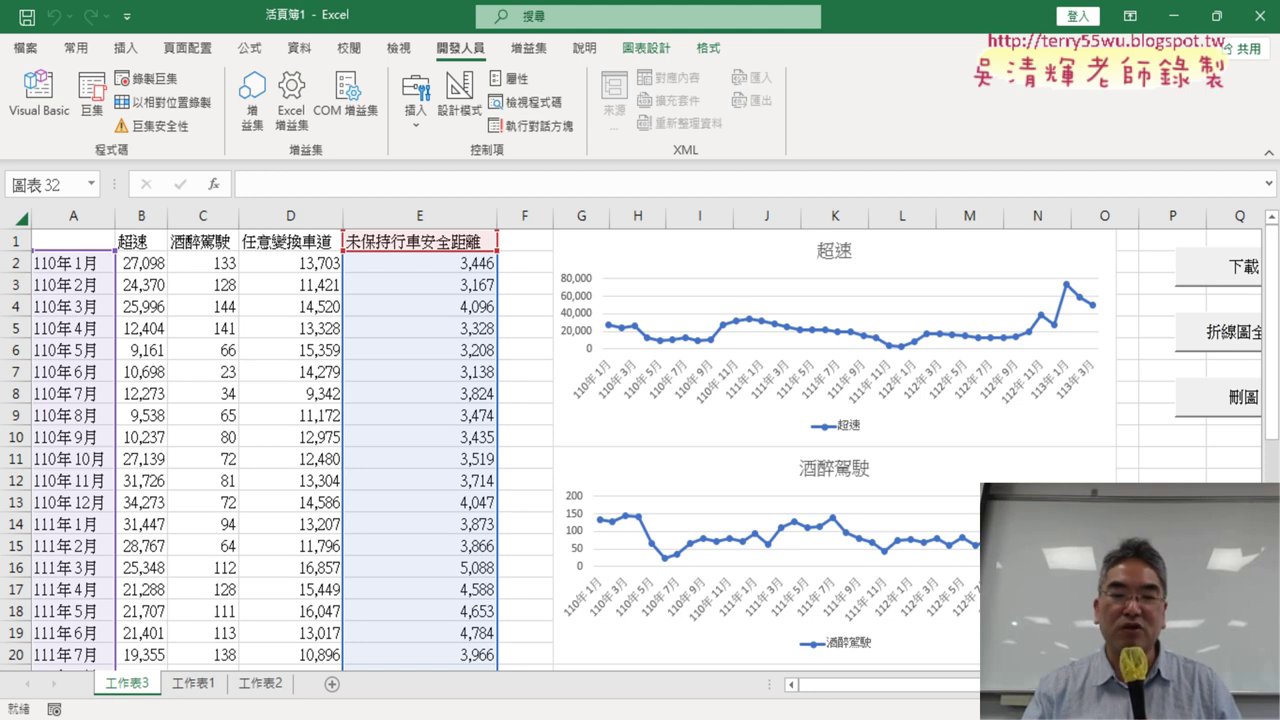
- In Chrome, step through the MOTC statistics tabs until the 有感地震次數 table shows
click(525, 665)
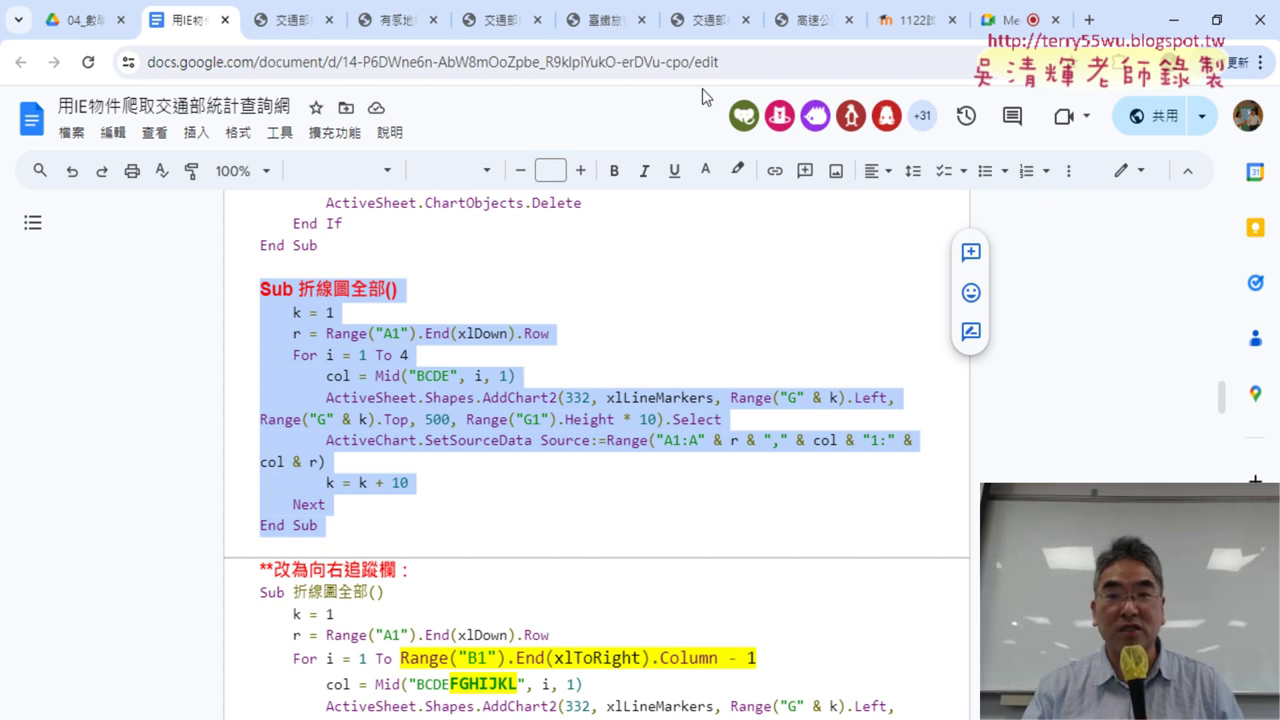
click(810, 20)
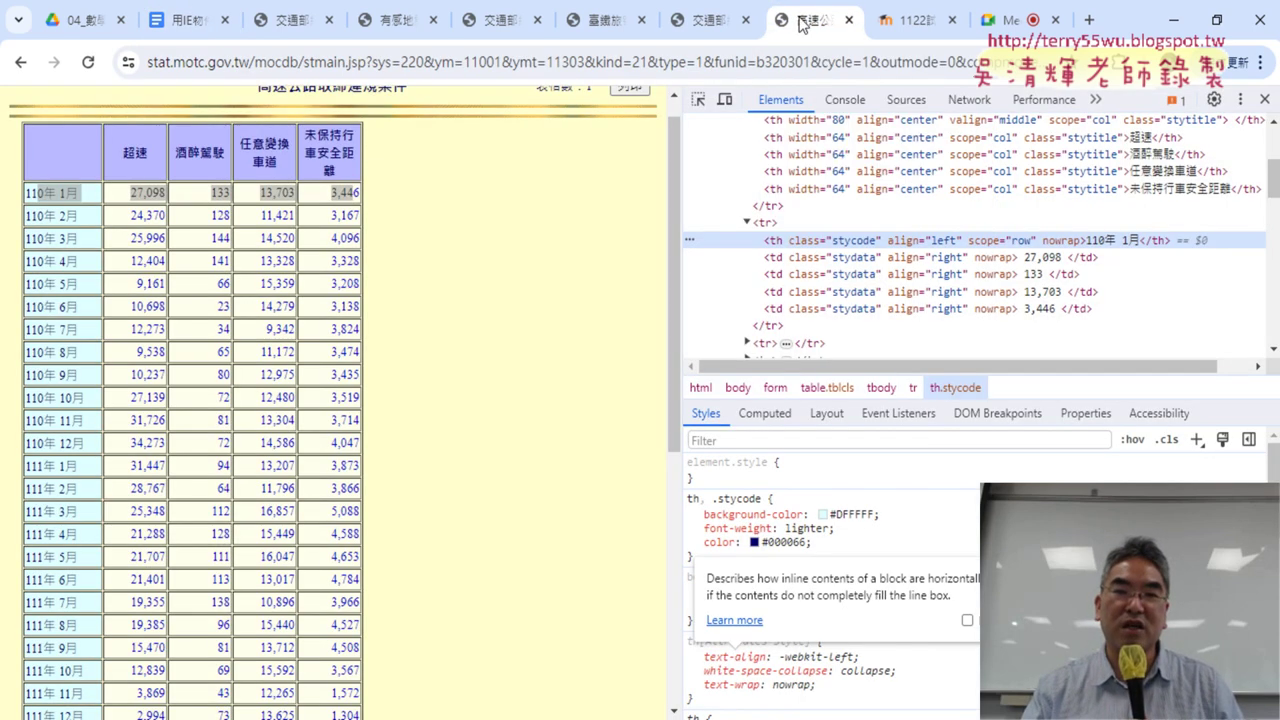
click(698, 20)
click(613, 12)
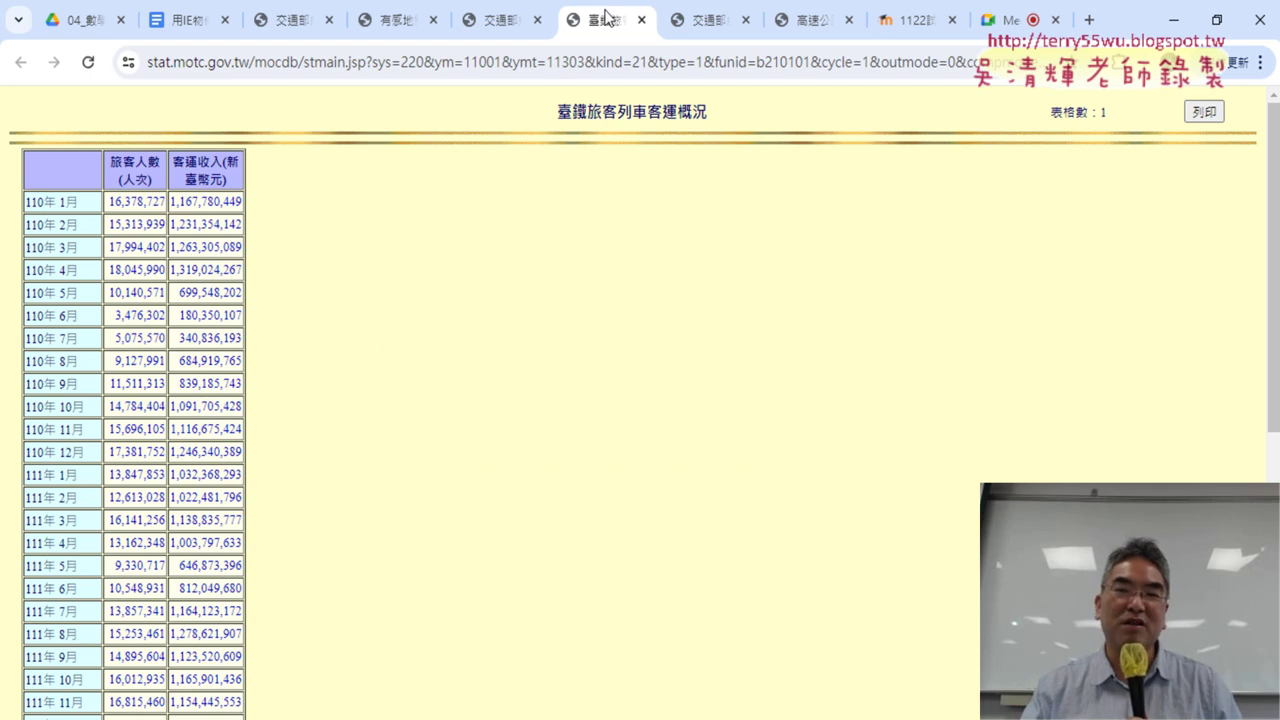
click(490, 18)
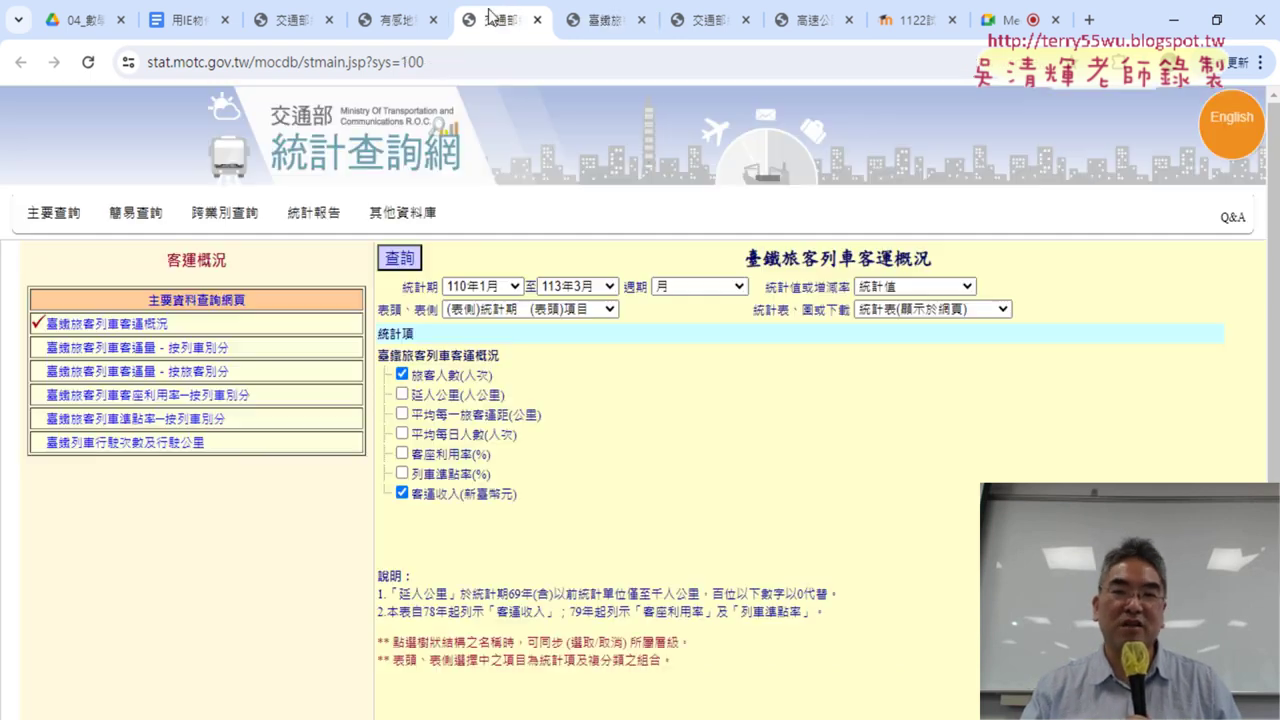
click(395, 20)
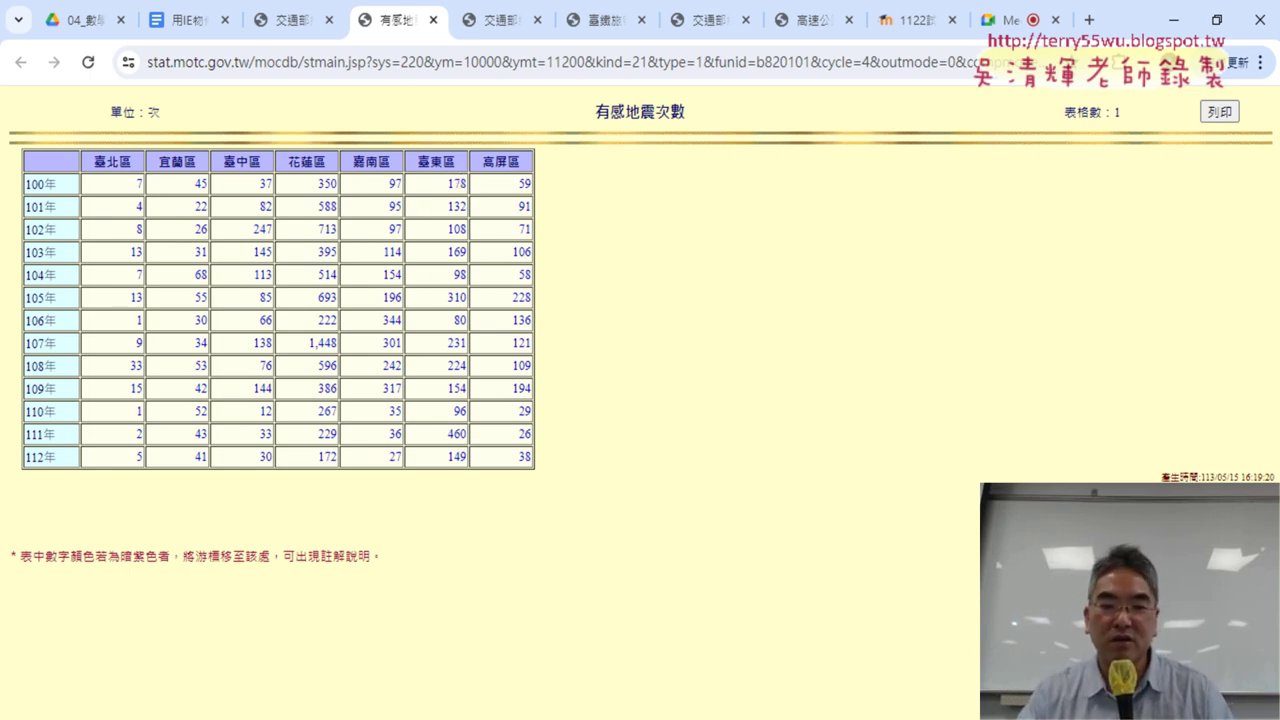
- Back in Excel, put the 工作表3 sheet tab into rename mode
mouse_move(605, 712)
click(605, 690)
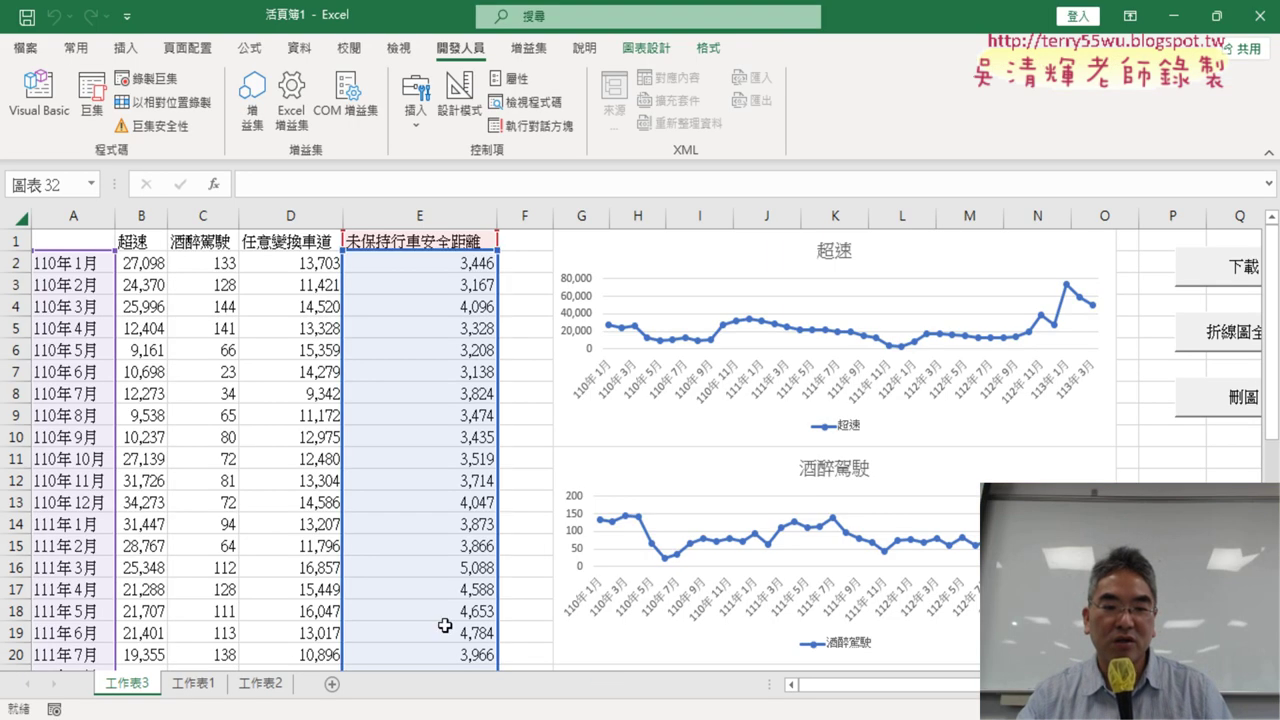
double_click(119, 683)
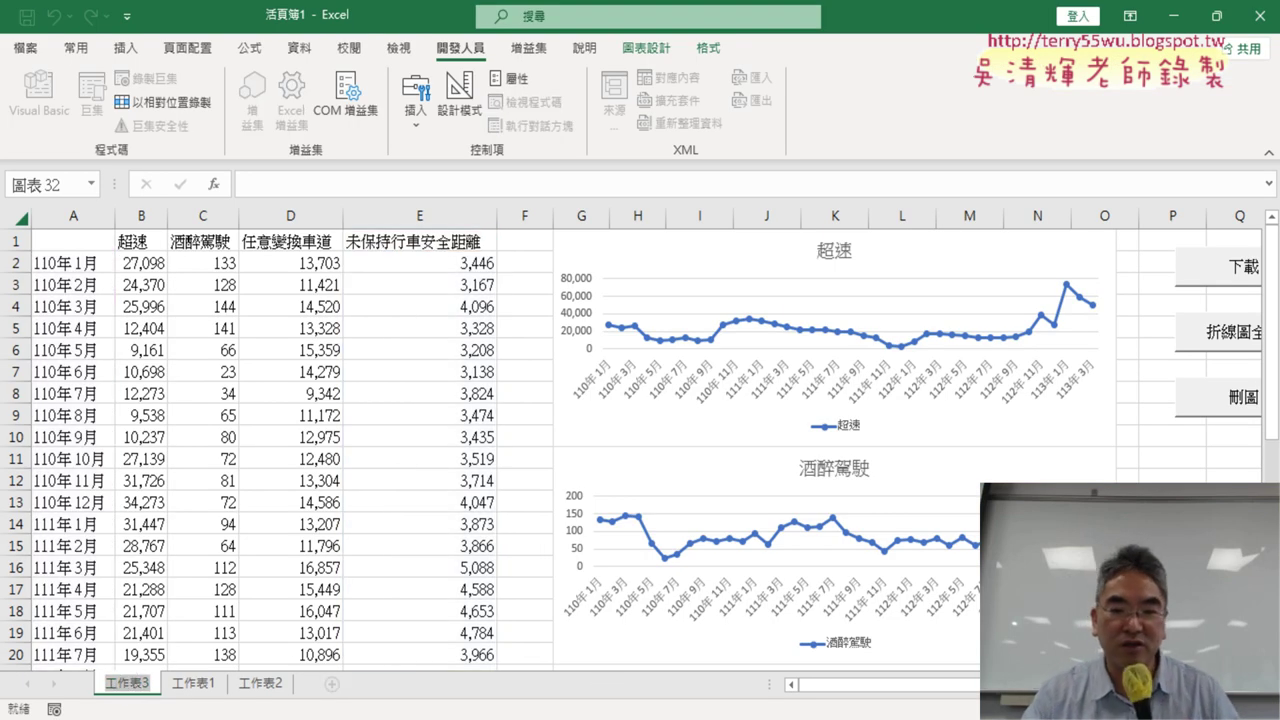
- Copy the title 高速公路取締違規案件 from the Chrome highway page and return to Excel
mouse_move(560, 712)
click(535, 590)
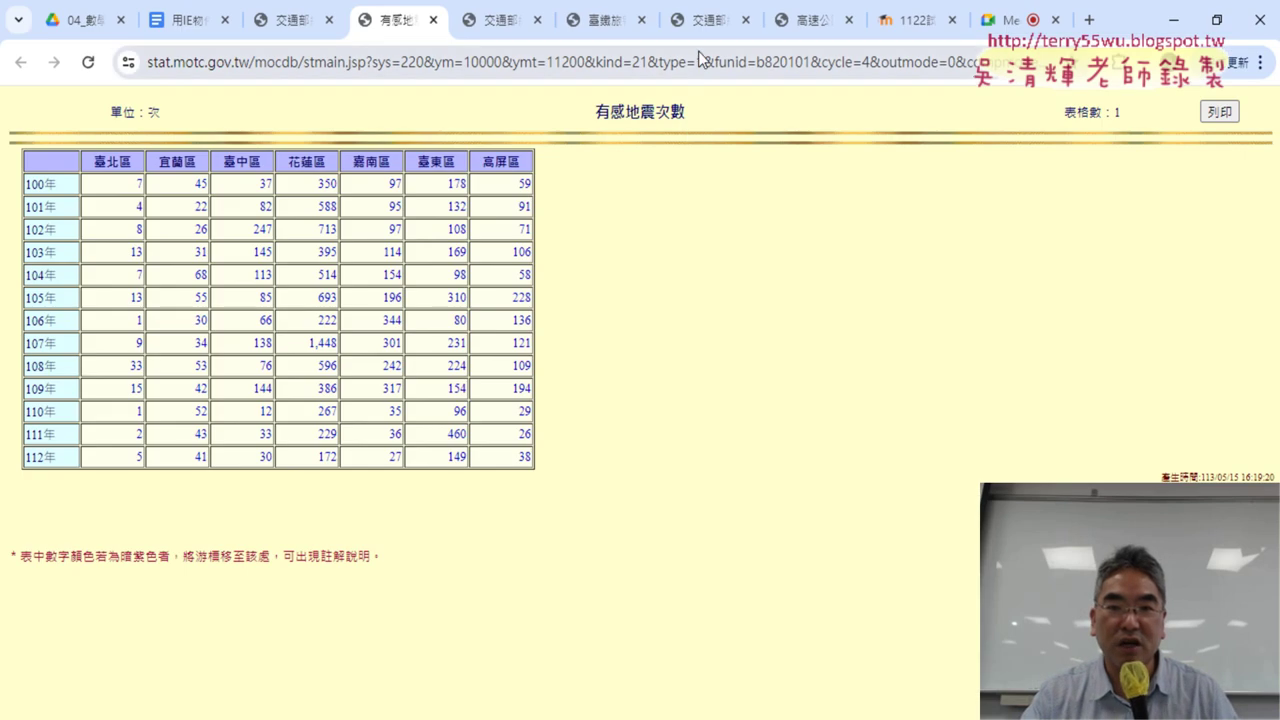
click(800, 28)
scroll(567, 236, up, 1)
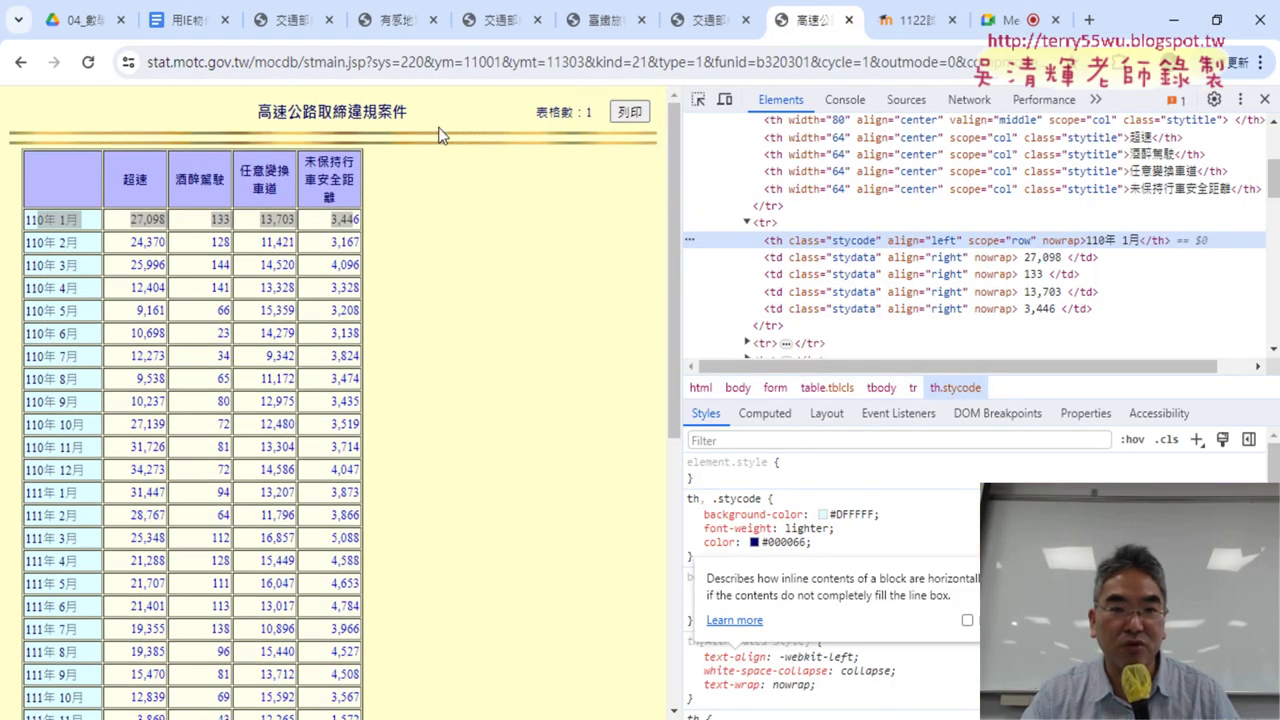
drag(408, 112, 256, 112)
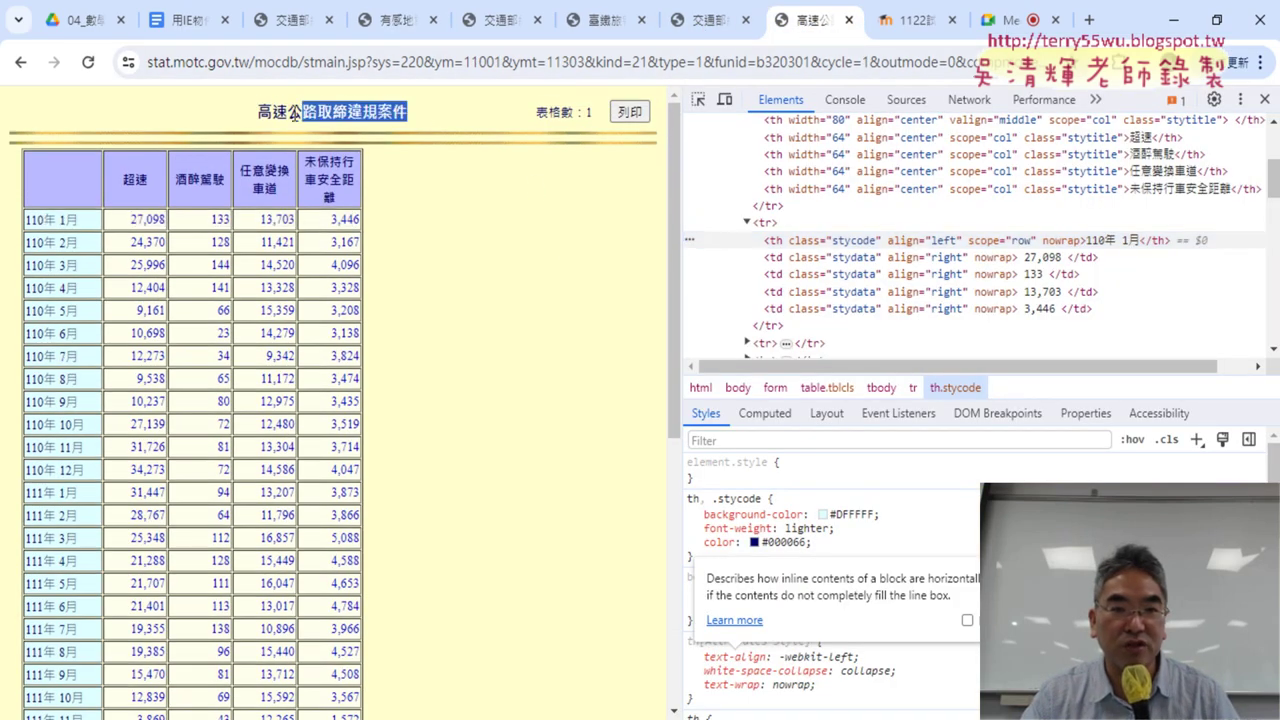
right_click(368, 118)
click(412, 133)
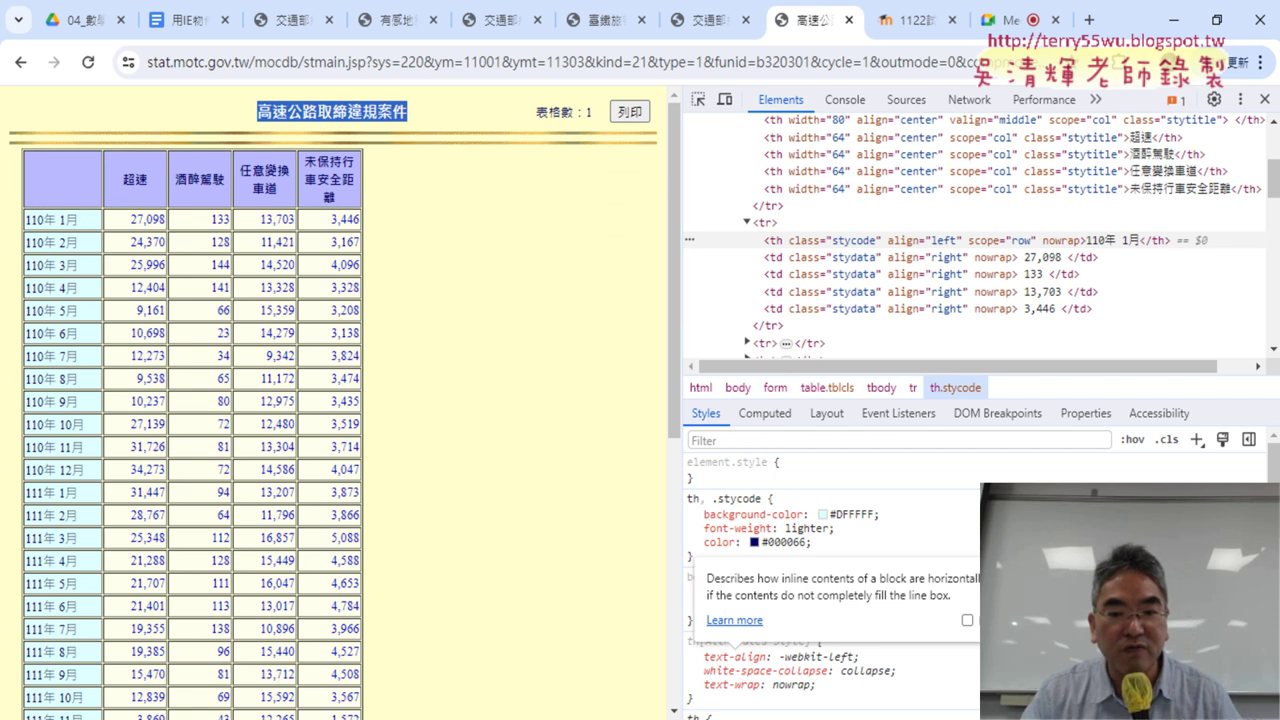
mouse_move(540, 714)
click(550, 668)
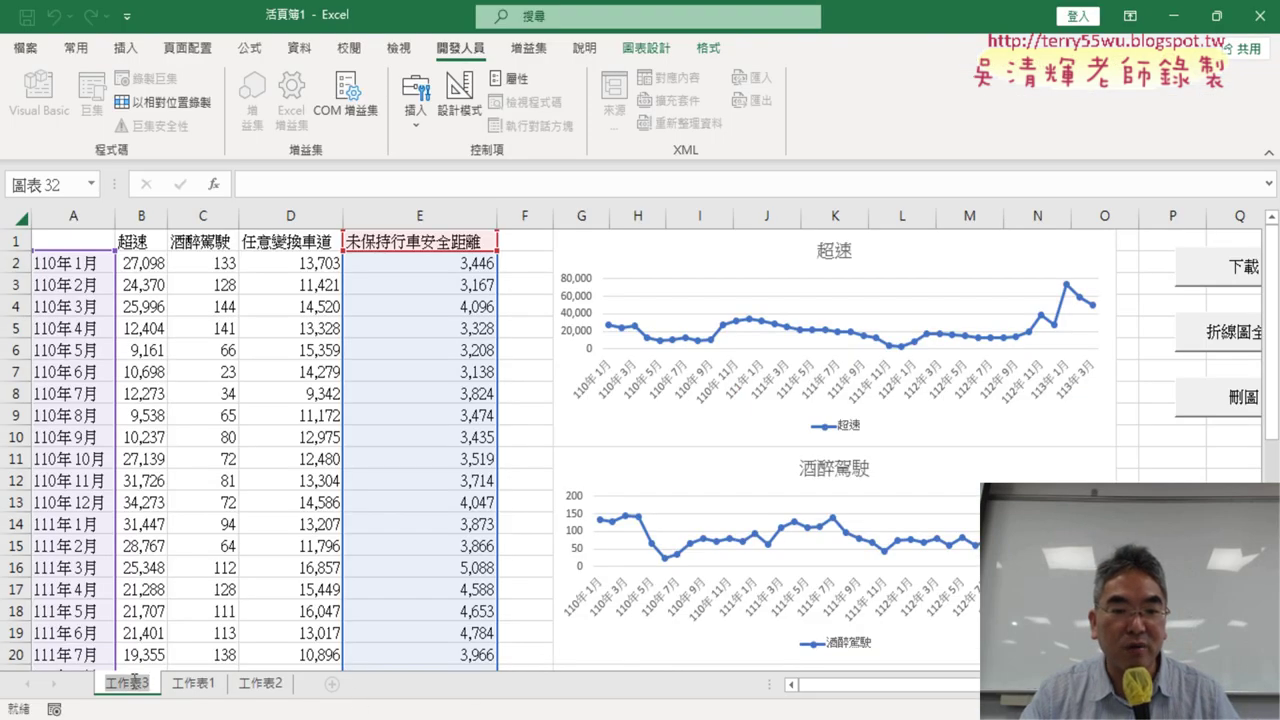
- Rename the sheet to 高速公路取締違規案件 using the copied title
key(ctrl+v)
key(Return)
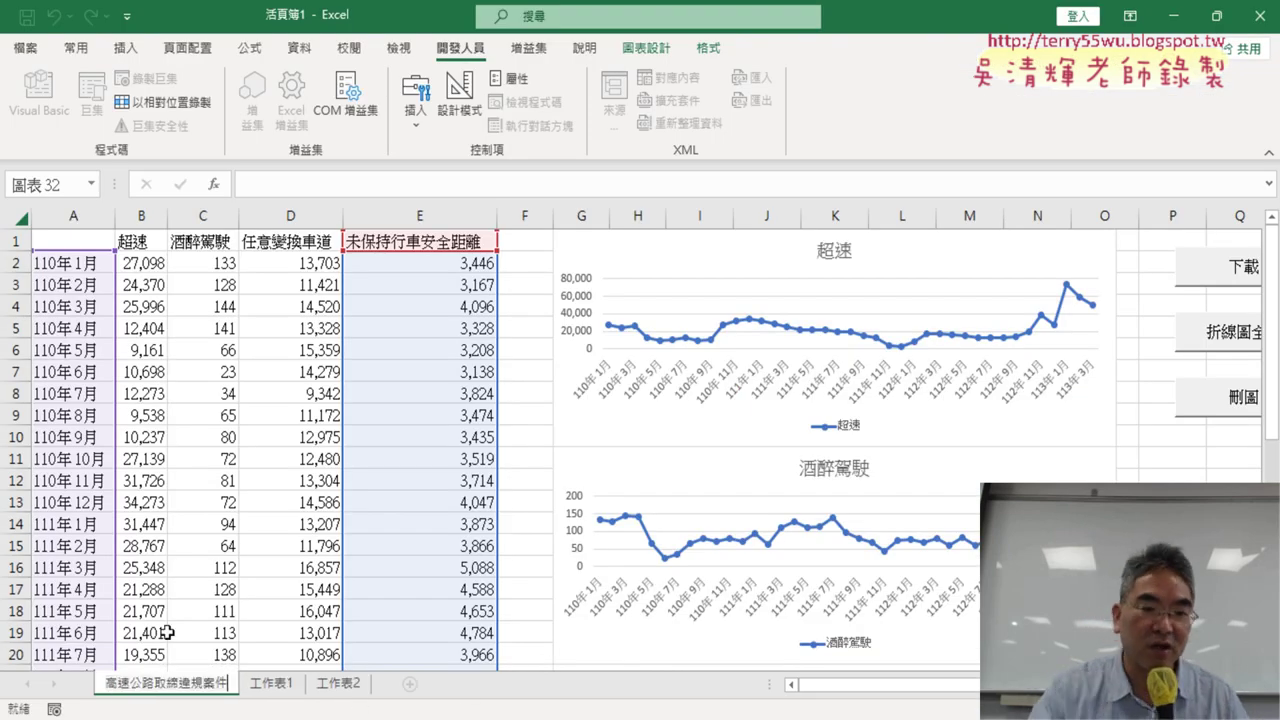
click(516, 458)
- Duplicate the sheet as 高速公路取締違規案件 (2) and begin renaming the copy
drag(204, 690, 275, 686)
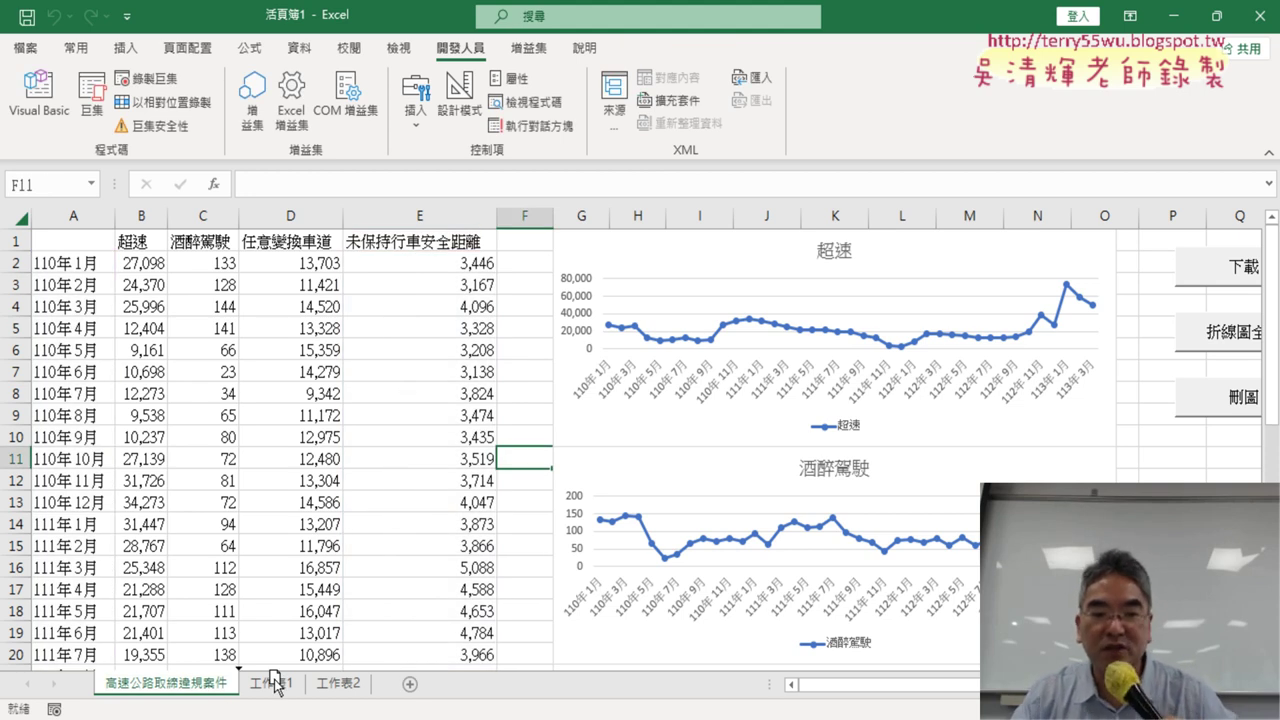
drag(275, 686, 290, 686)
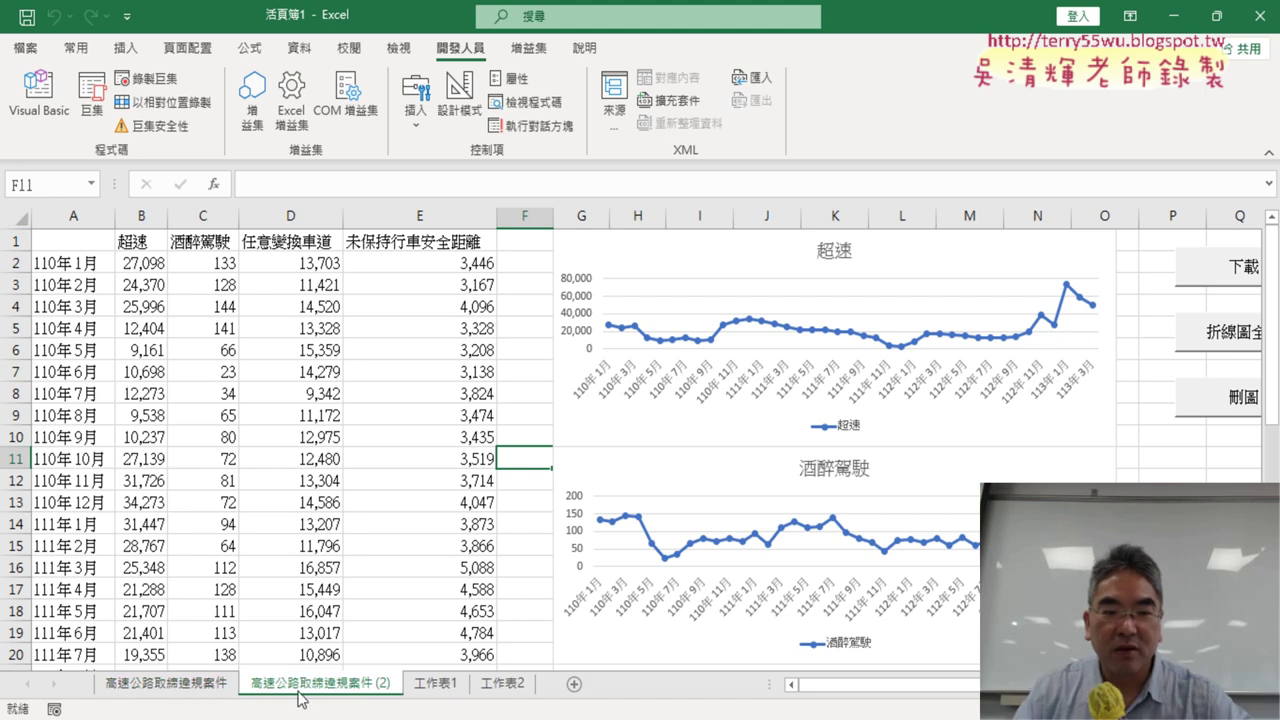
double_click(396, 690)
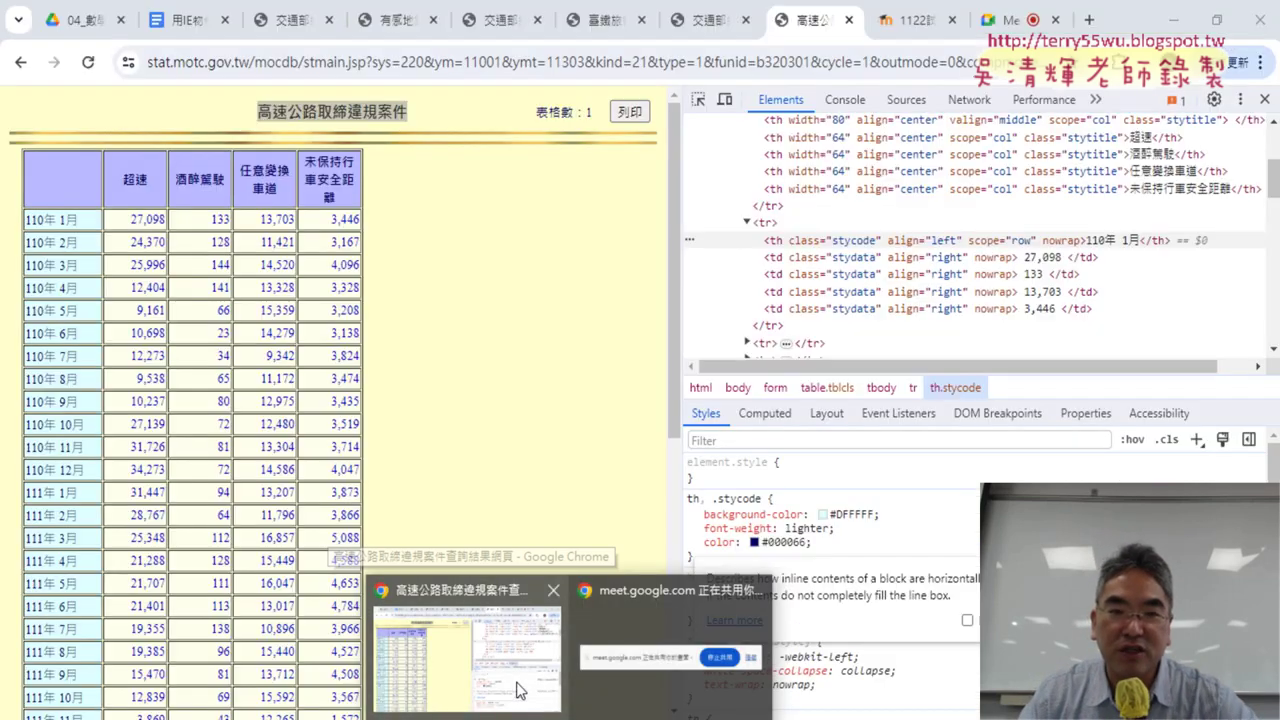
- Copy the title text 有感地震次數 from Chrome's felt-earthquake page, then minimize the browser
click(517, 690)
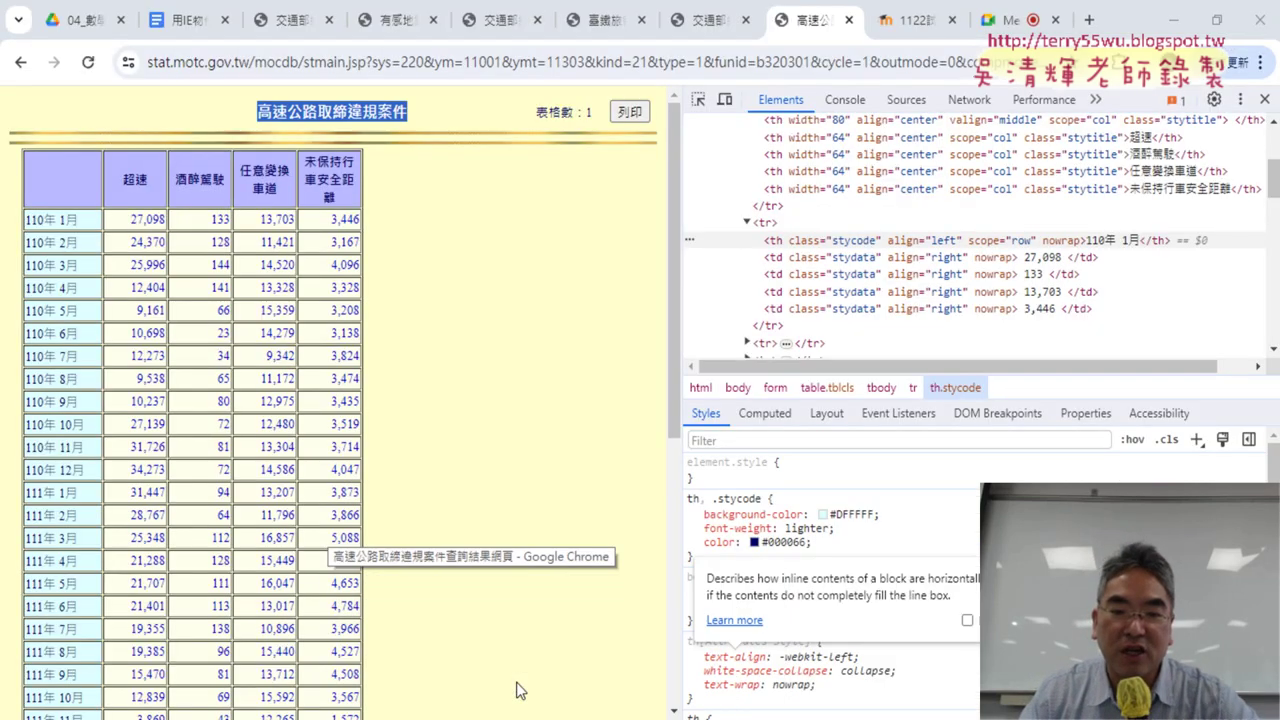
mouse_move(615, 715)
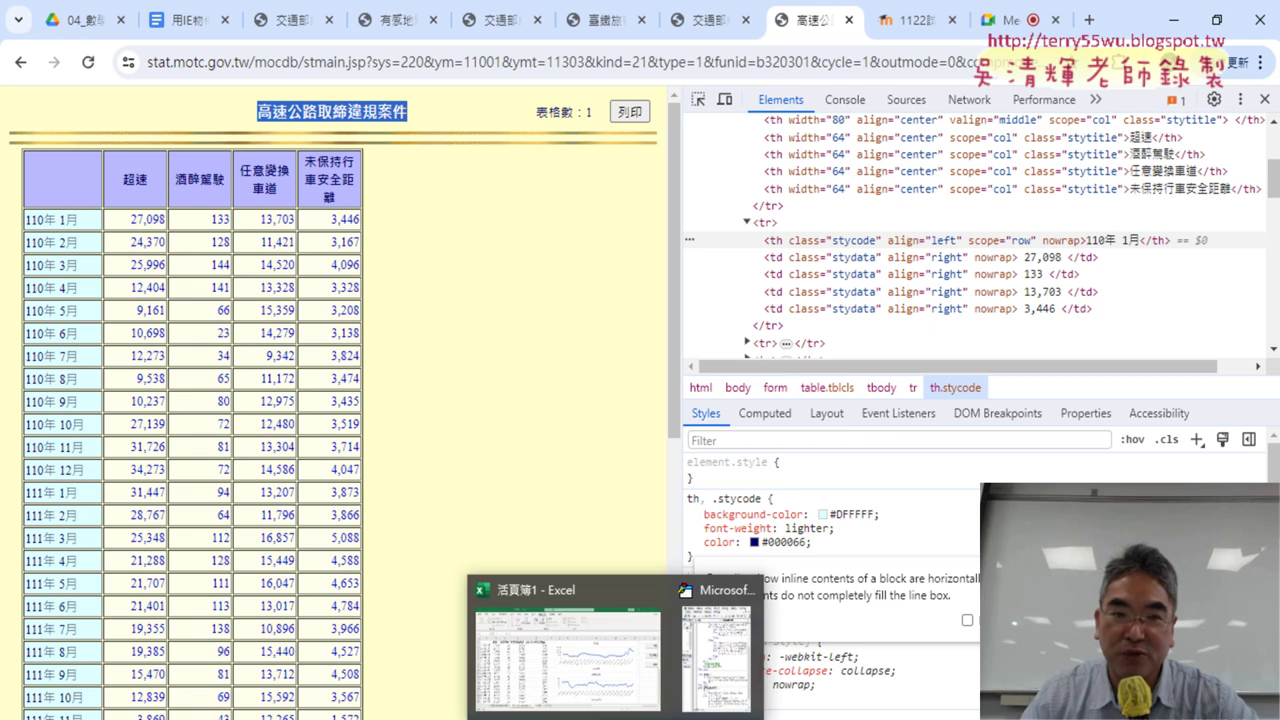
click(388, 20)
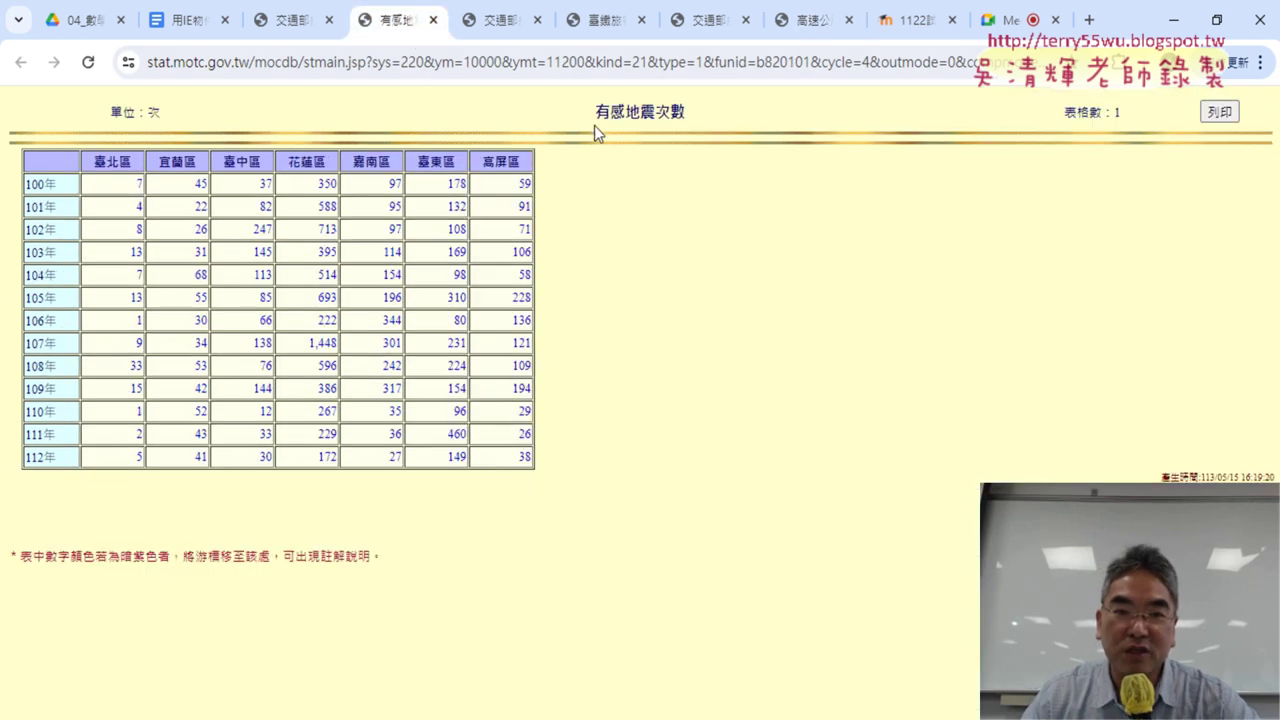
drag(688, 114, 594, 112)
right_click(637, 116)
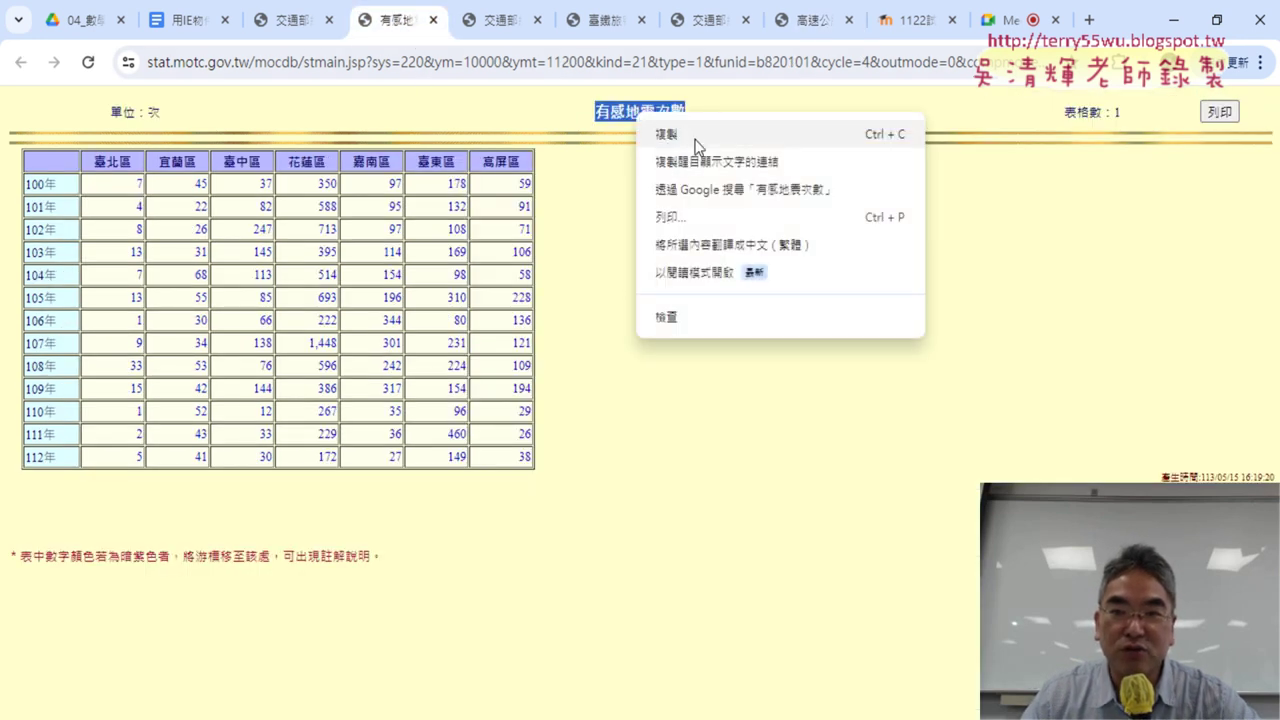
click(697, 140)
click(1174, 19)
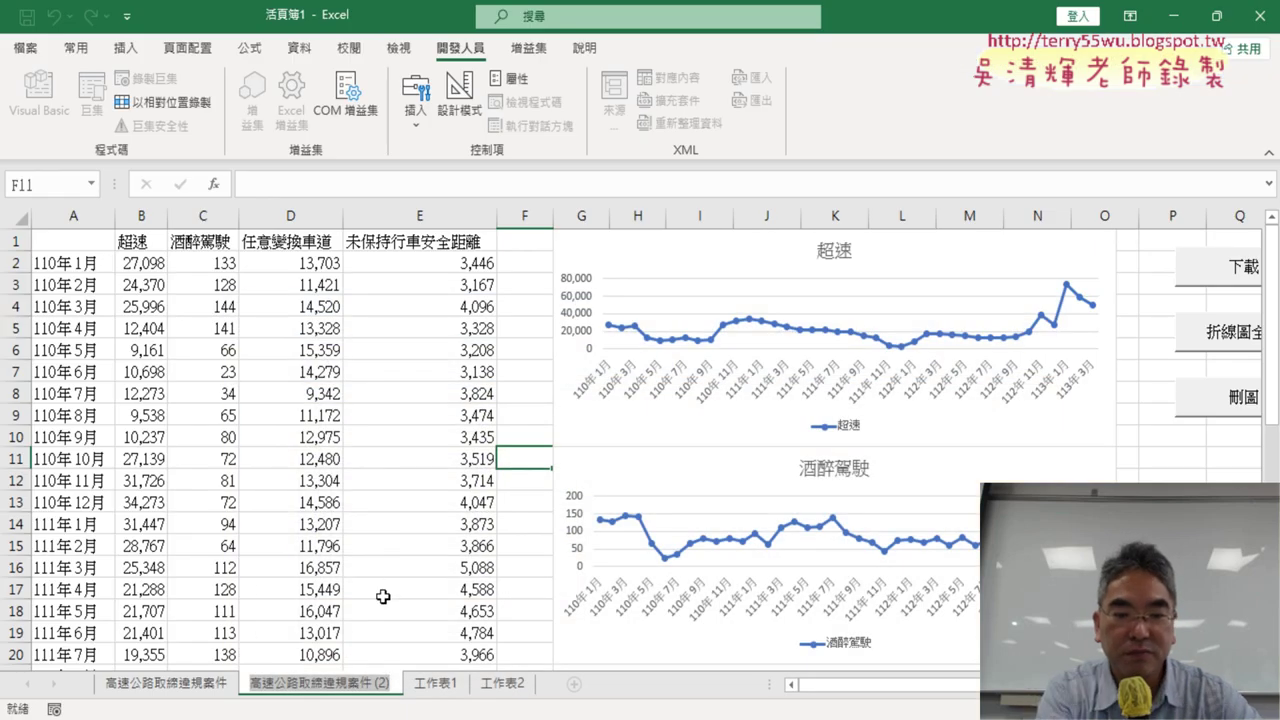
- Paste 有感地震次數 as the duplicated sheet's name and confirm it
key(ctrl+v)
key(Return)
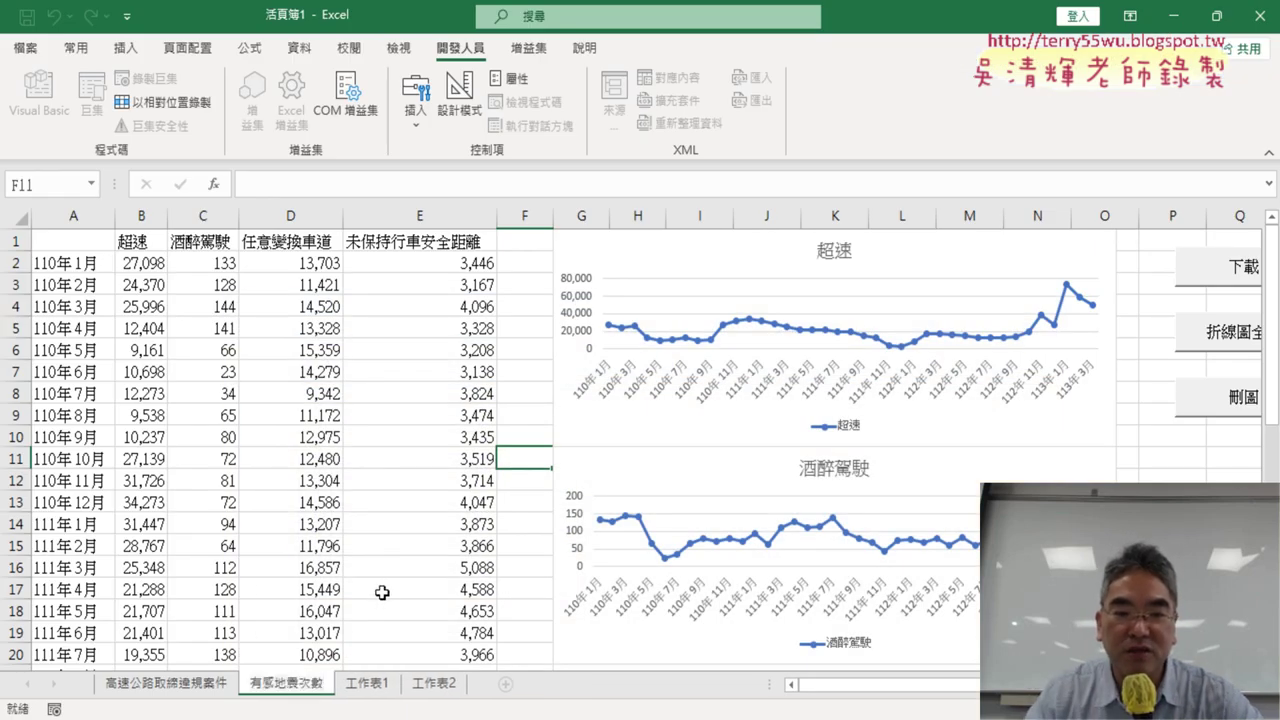
click(377, 590)
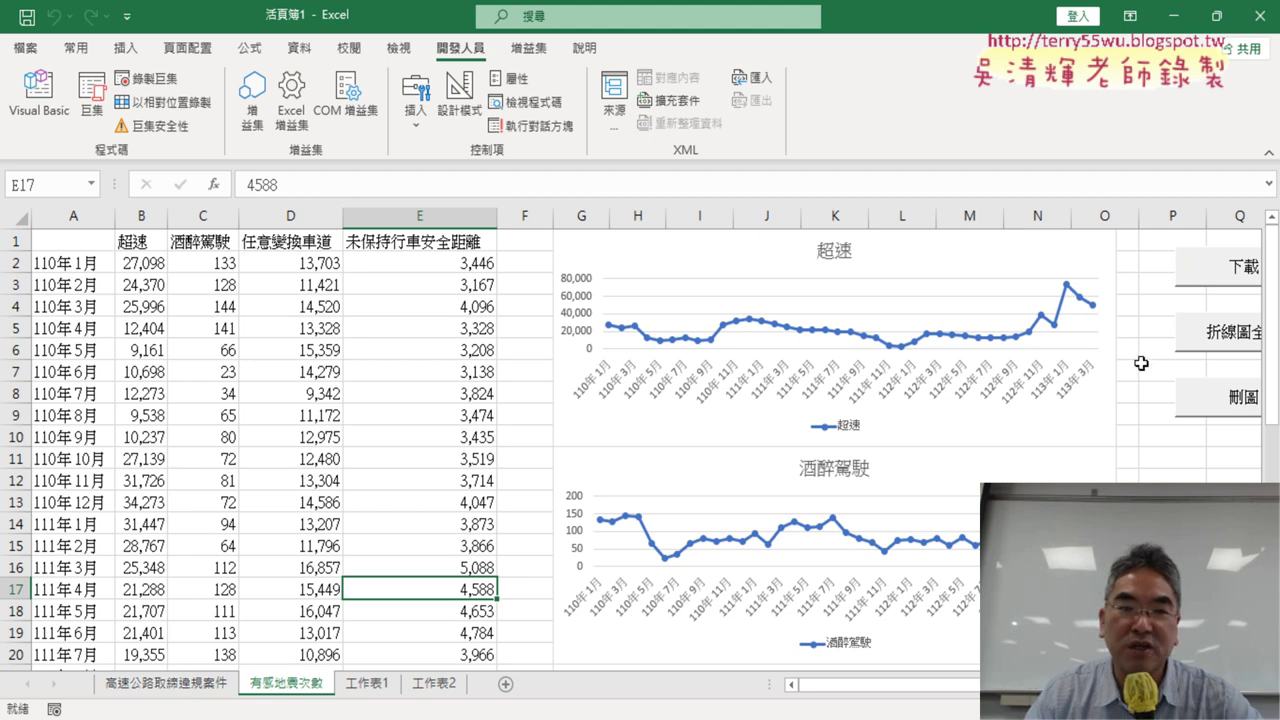
- Enlarge and widen the VBA project pane so the sheets, including 有感地震次數, and Module1 are readable
click(38, 92)
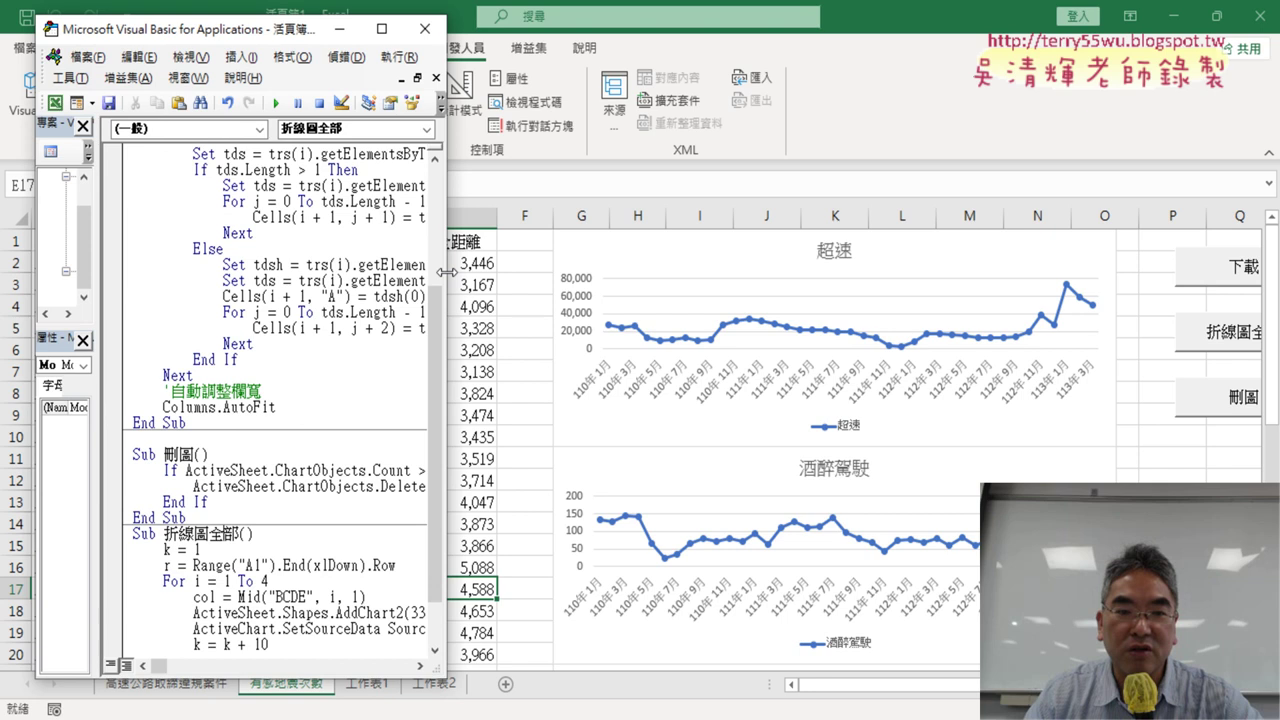
drag(446, 271, 975, 271)
scroll(606, 379, up, 4)
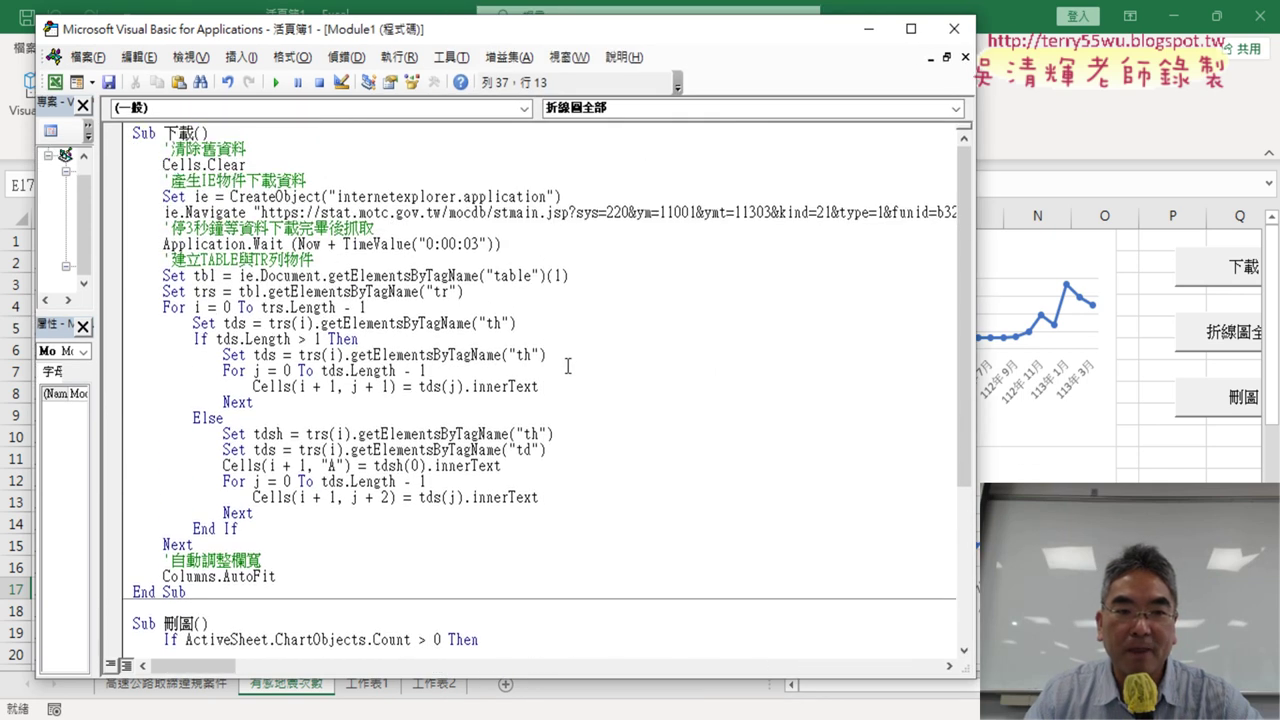
drag(73, 315, 73, 408)
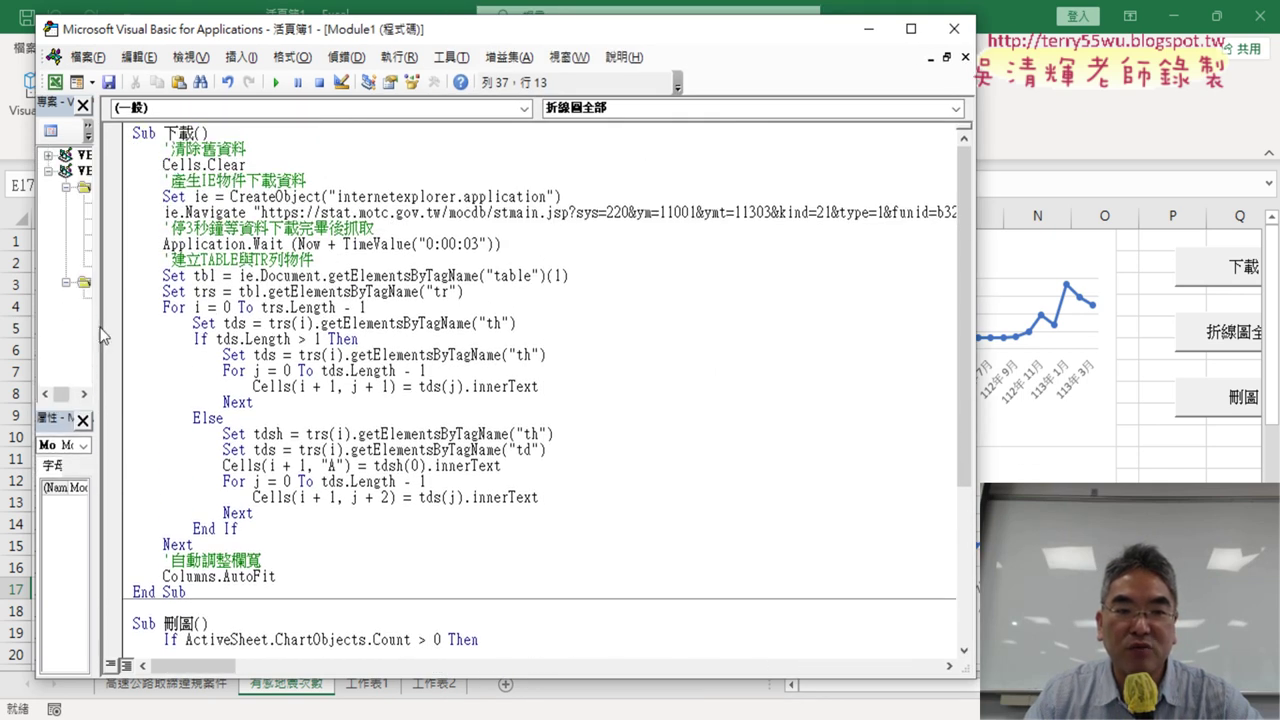
drag(96, 328, 296, 330)
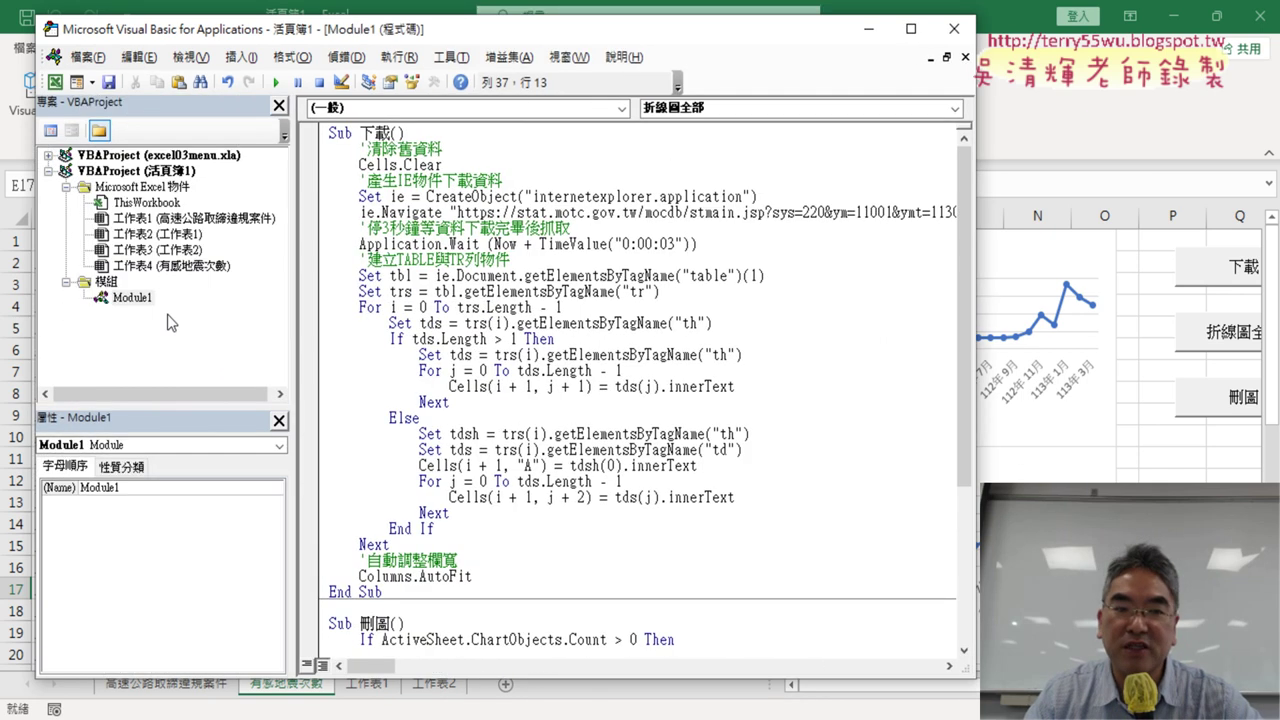
- Select all code in Module1 from Sub 下載 to the end of the module
click(392, 133)
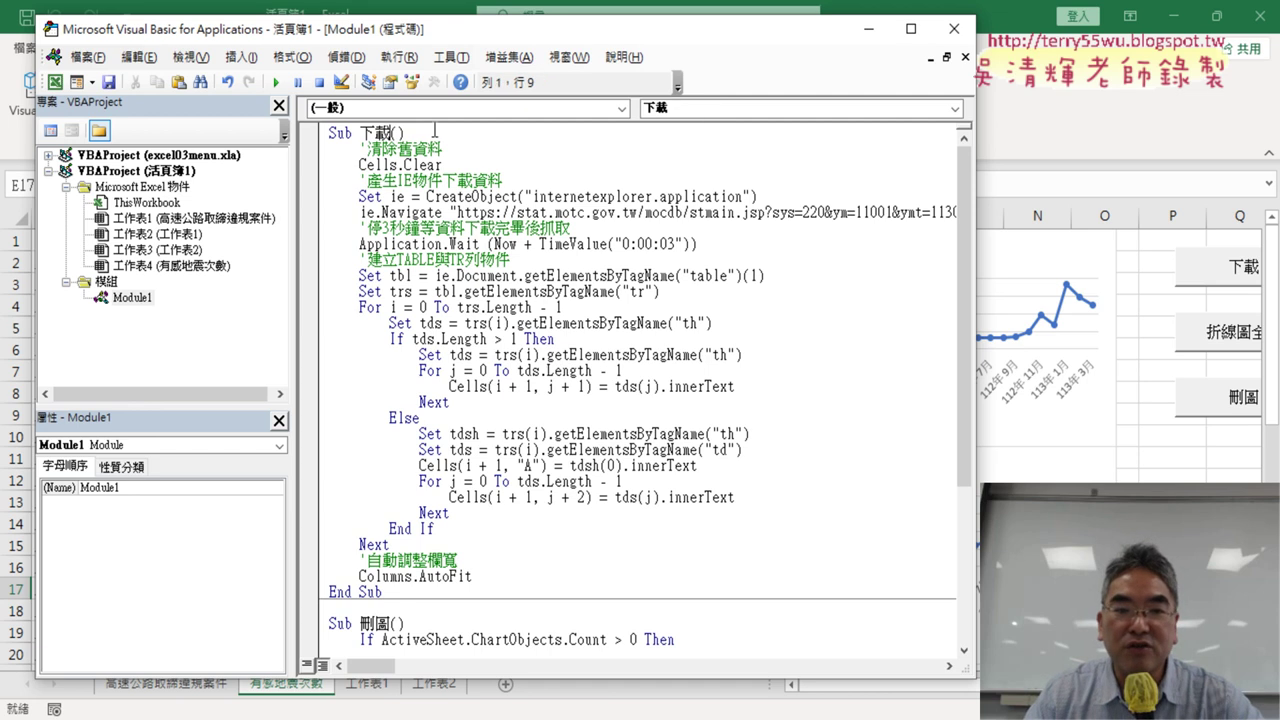
drag(390, 133, 345, 133)
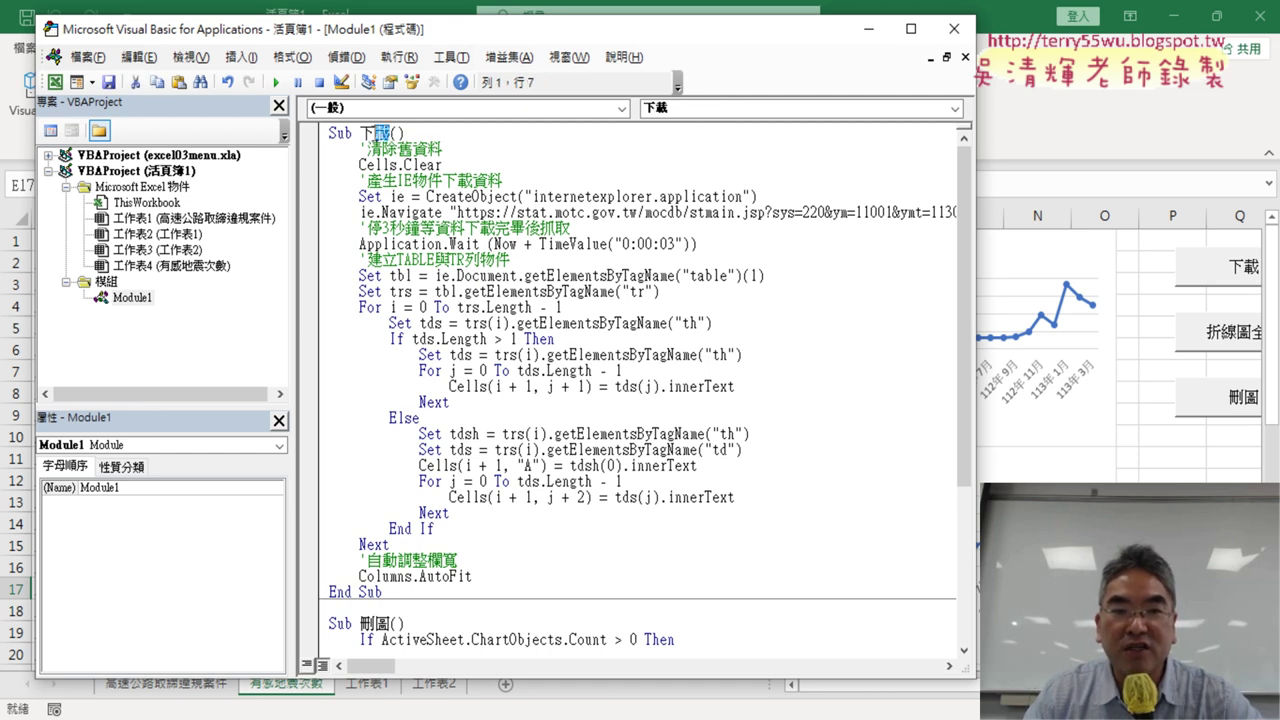
click(360, 133)
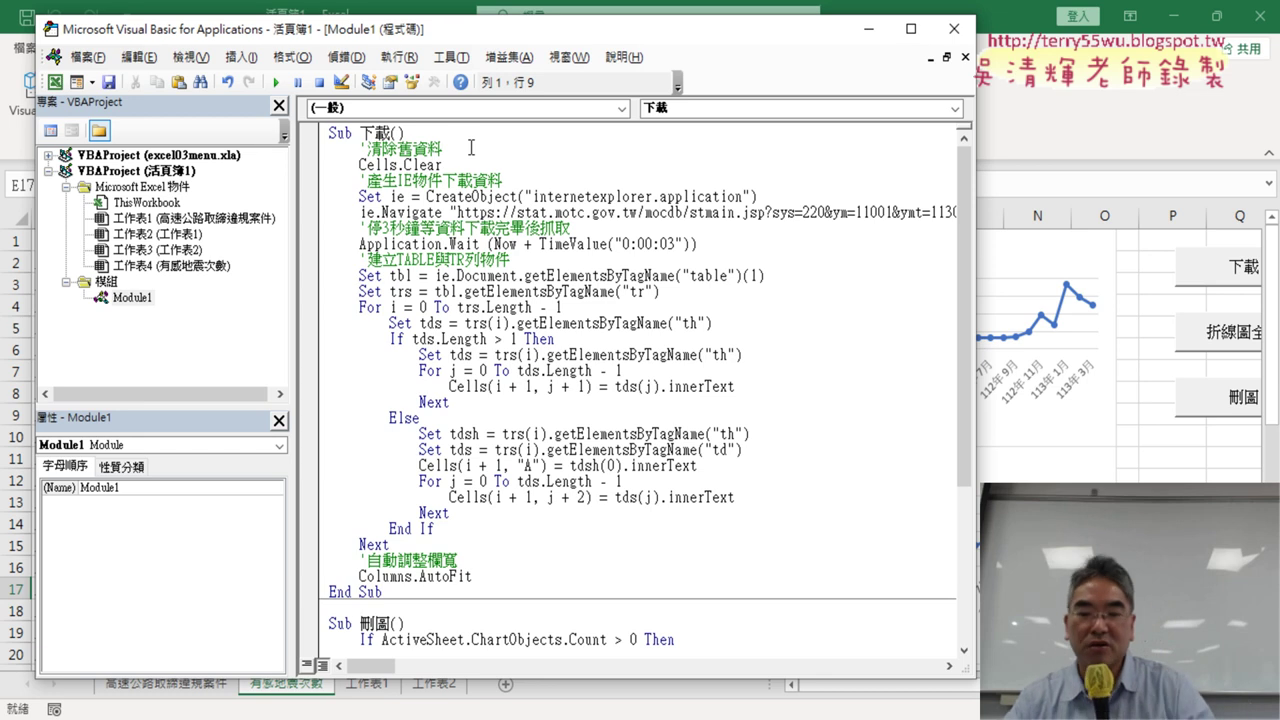
click(398, 133)
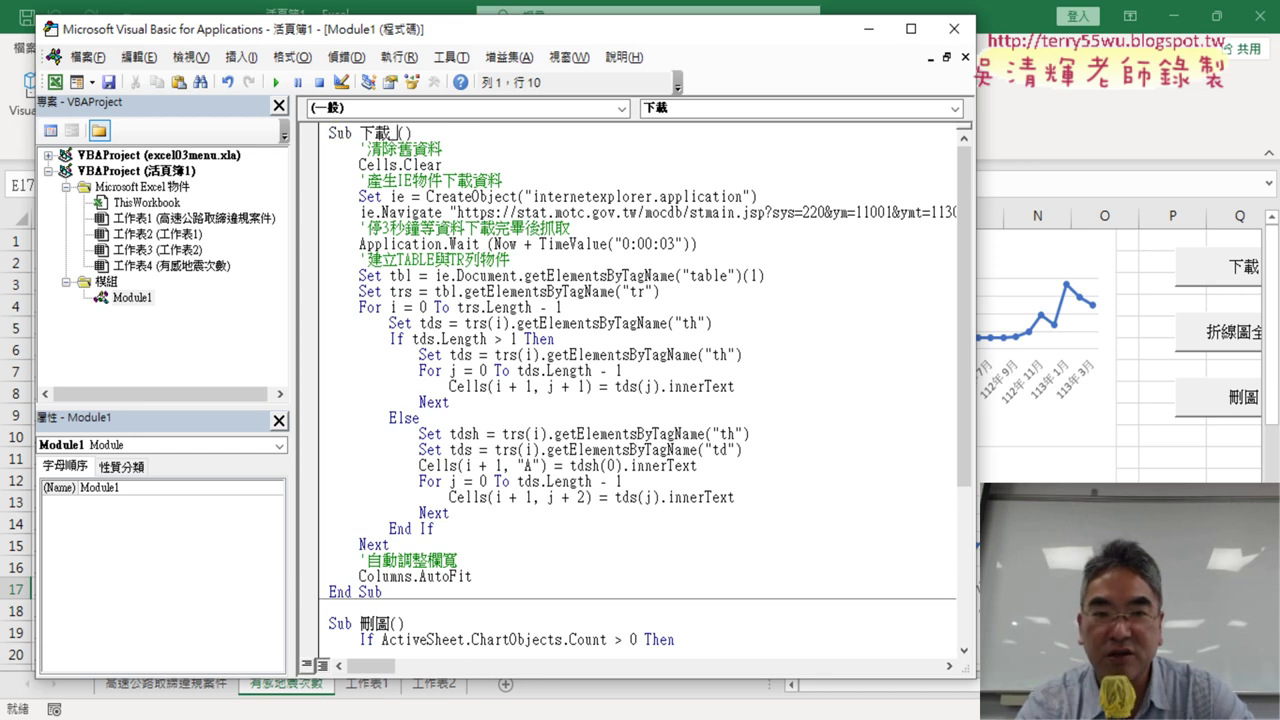
click(392, 133)
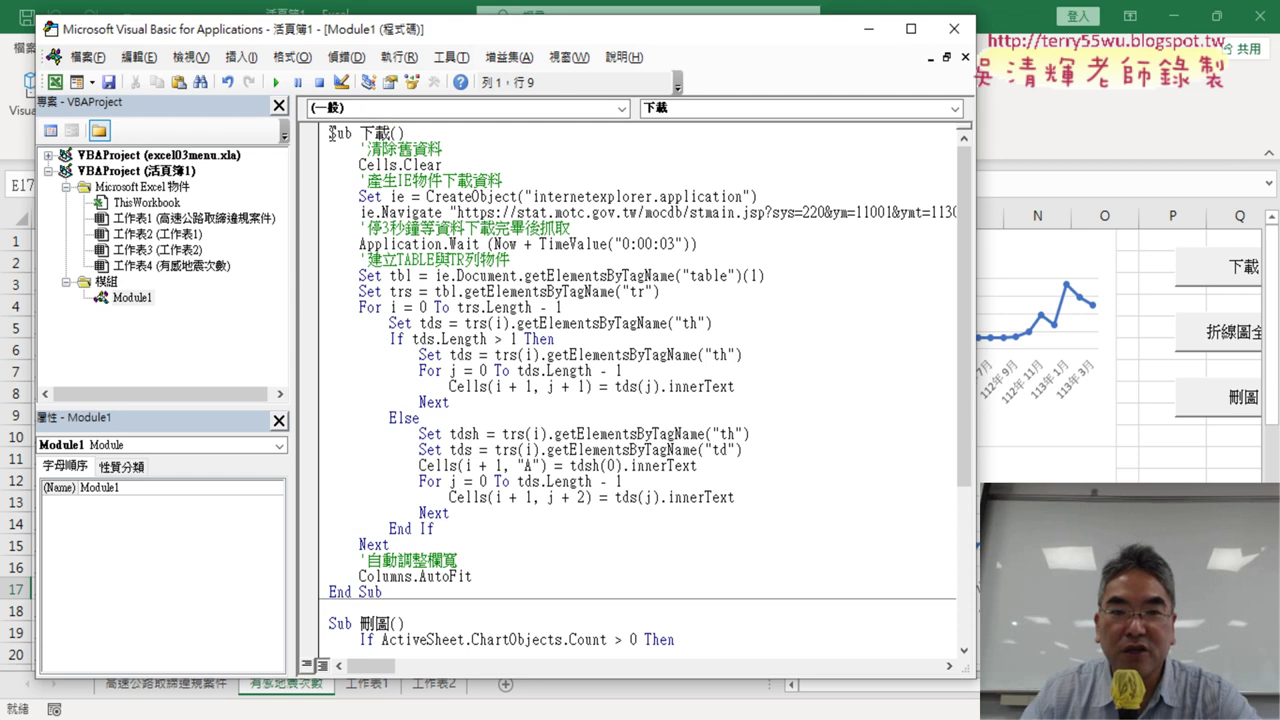
drag(332, 133, 332, 625)
- Copy the selected macros and paste a duplicate at the end of Module1
right_click(395, 195)
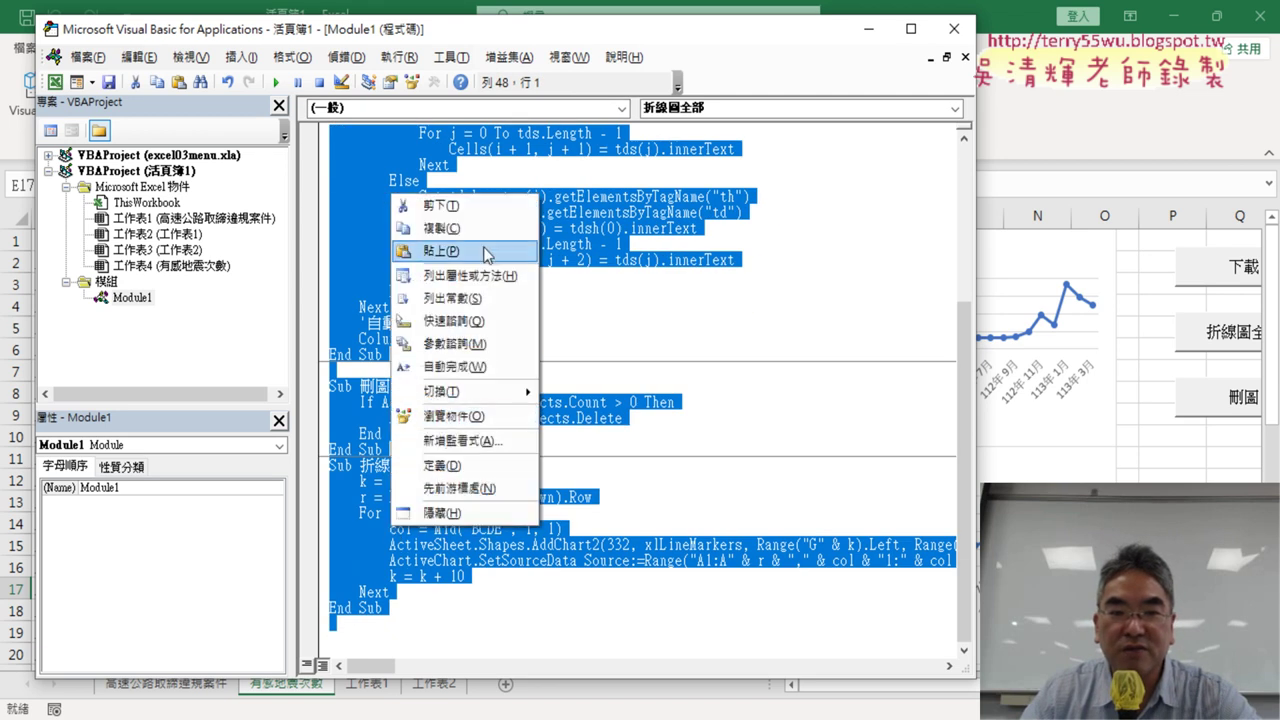
click(440, 226)
click(374, 637)
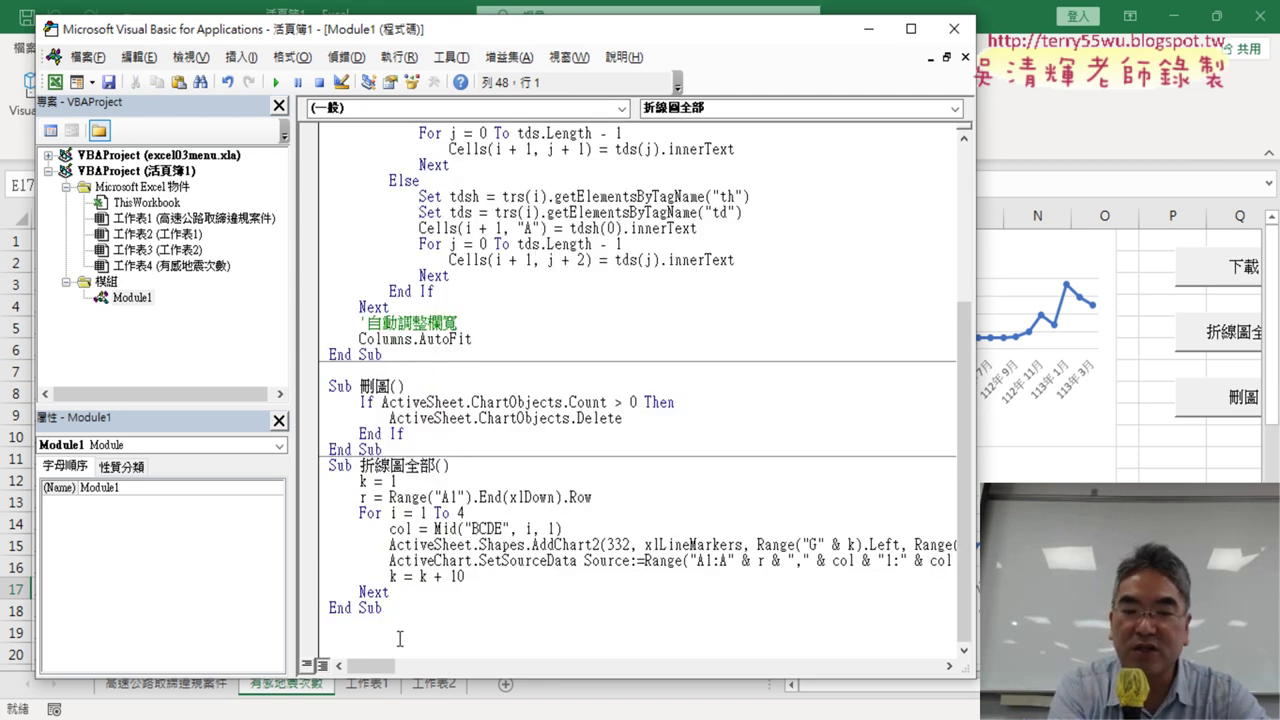
key(ctrl+v)
scroll(408, 290, up, 4)
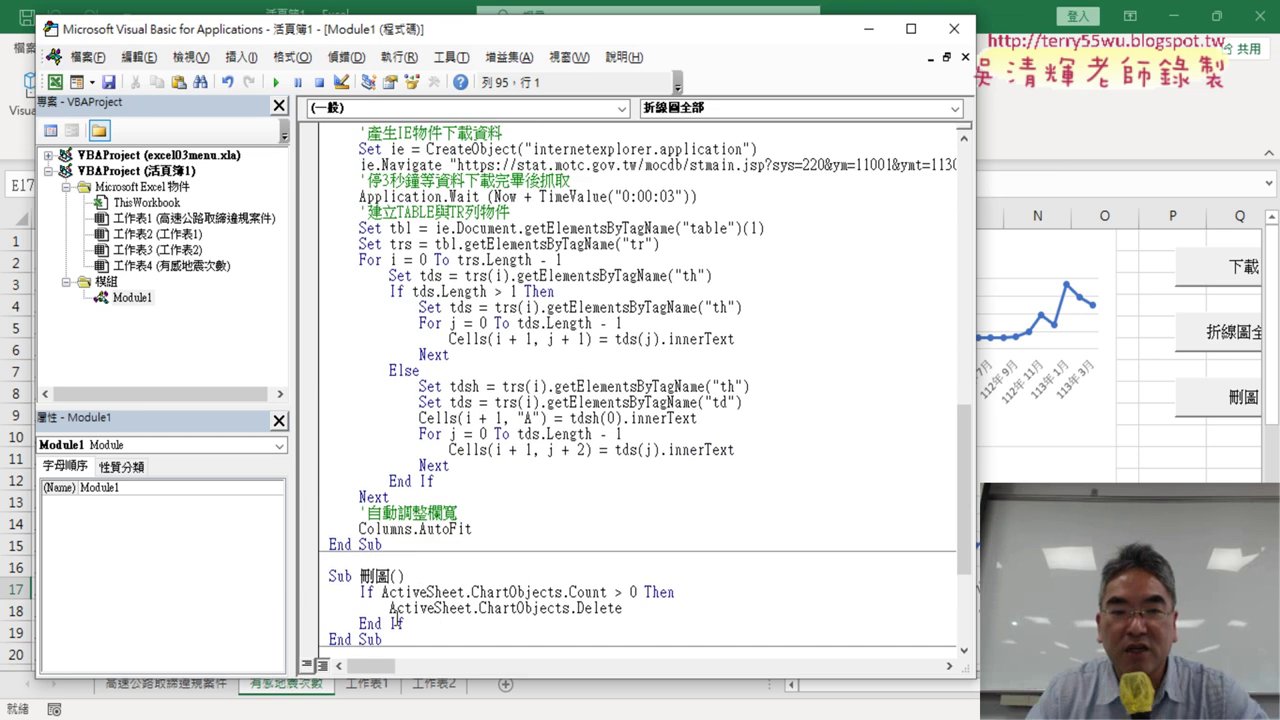
scroll(408, 290, up, 2)
- Rename the copied 下載 macro to 下載_有感地震 and copy the 有感地震 suffix
click(396, 181)
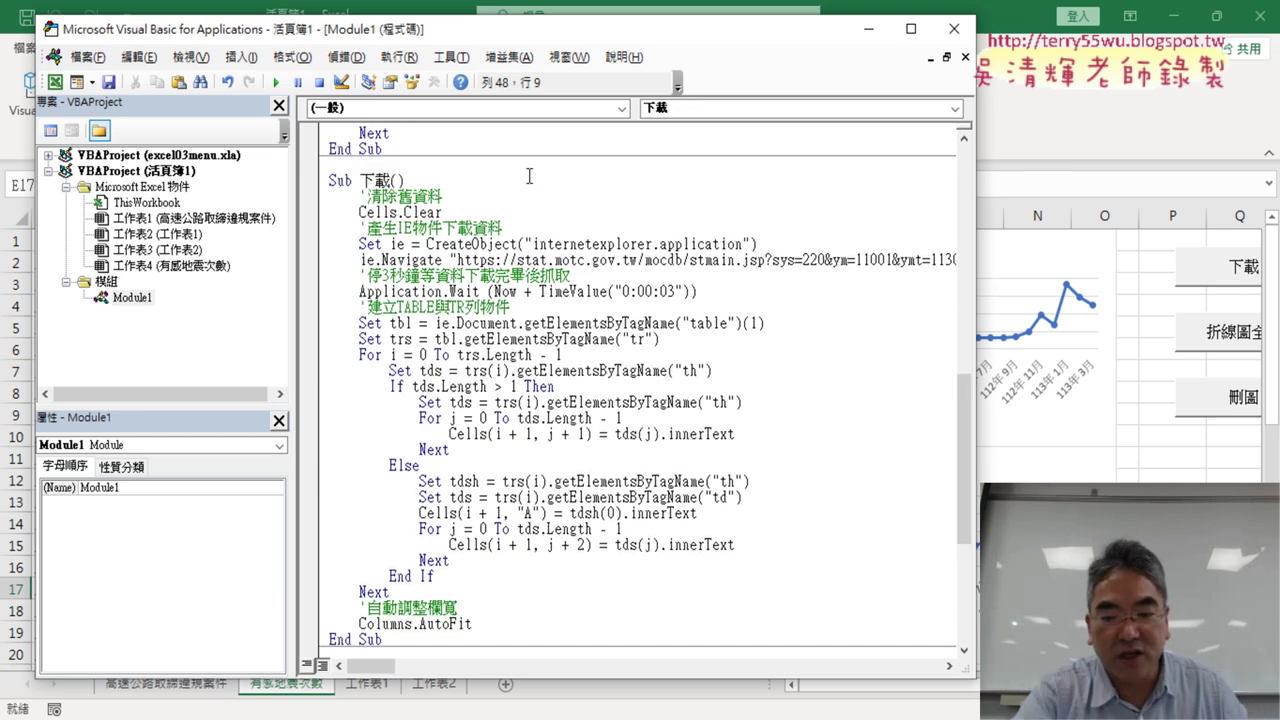
text(2)
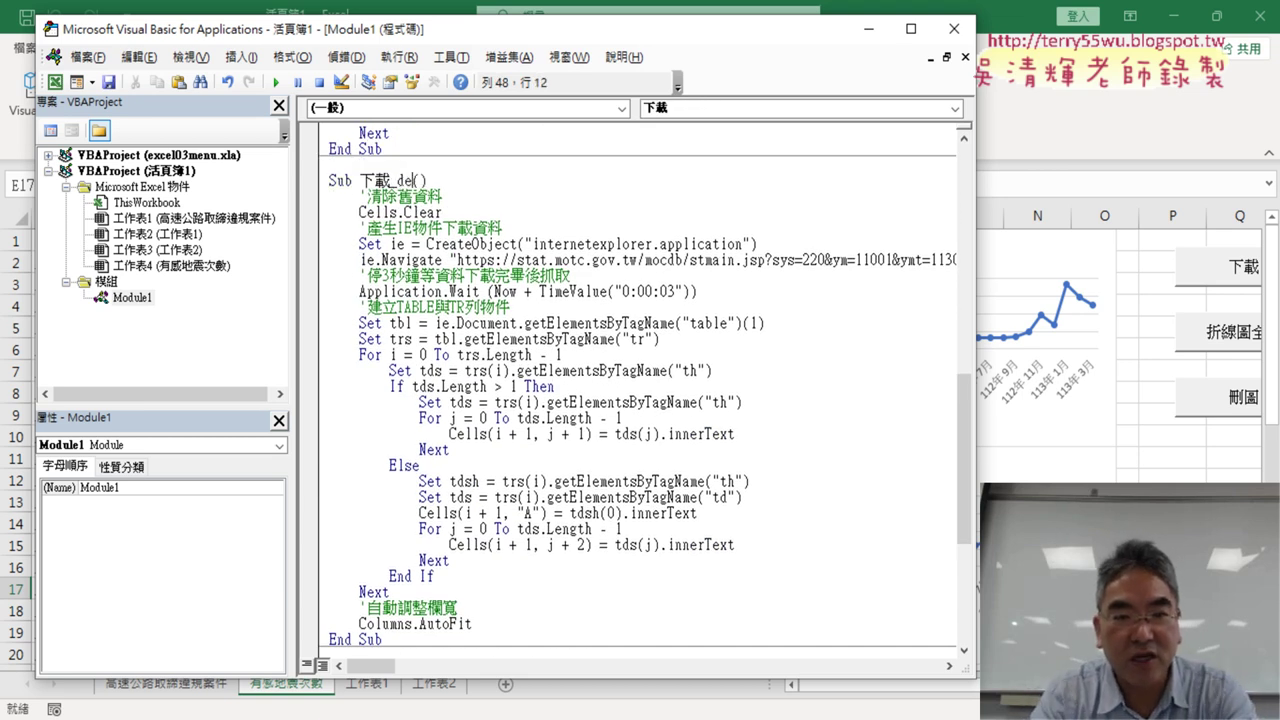
key(BackSpace)
text(_第)
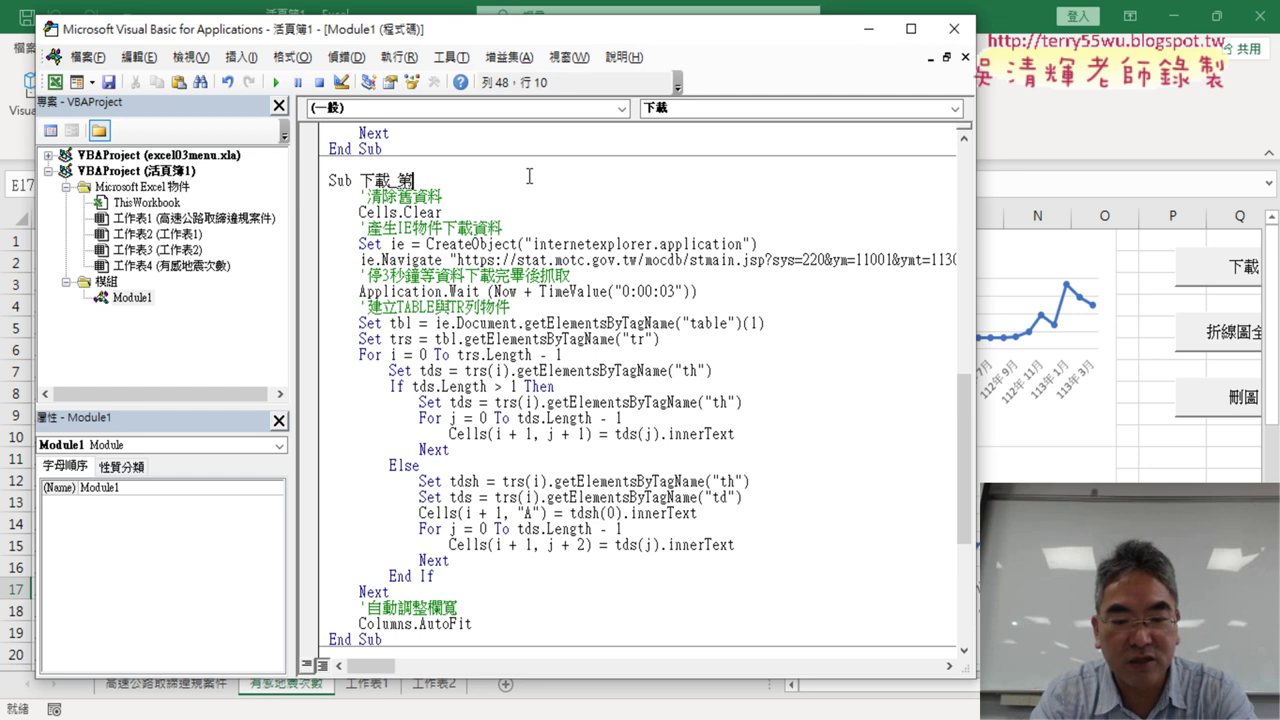
key(BackSpace)
key(BackSpace)
key(BackSpace)
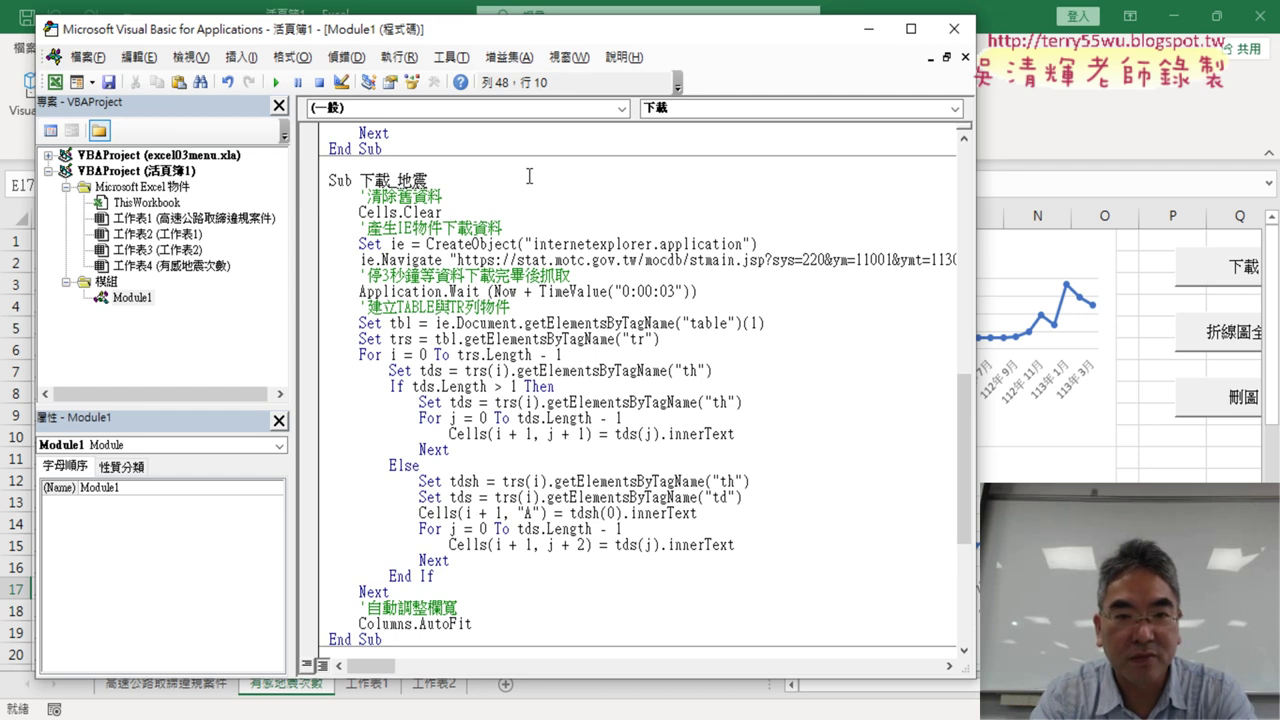
text(有ㄍ)
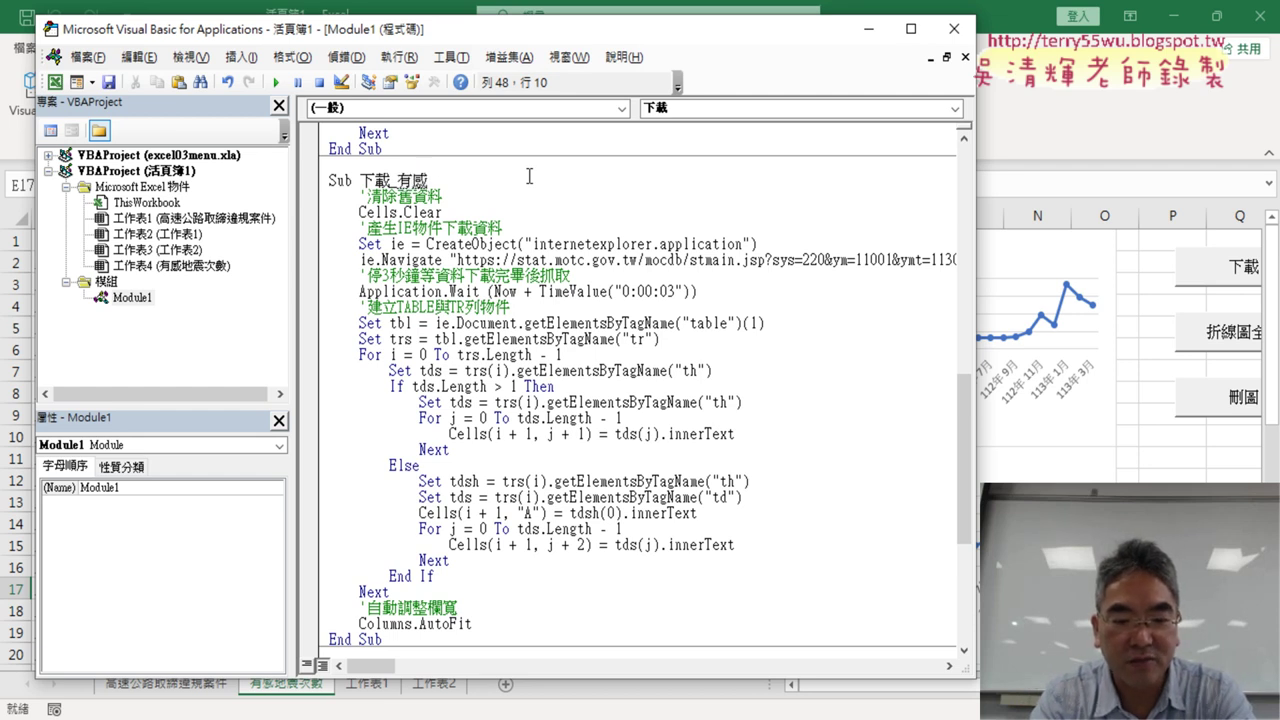
text(地震()
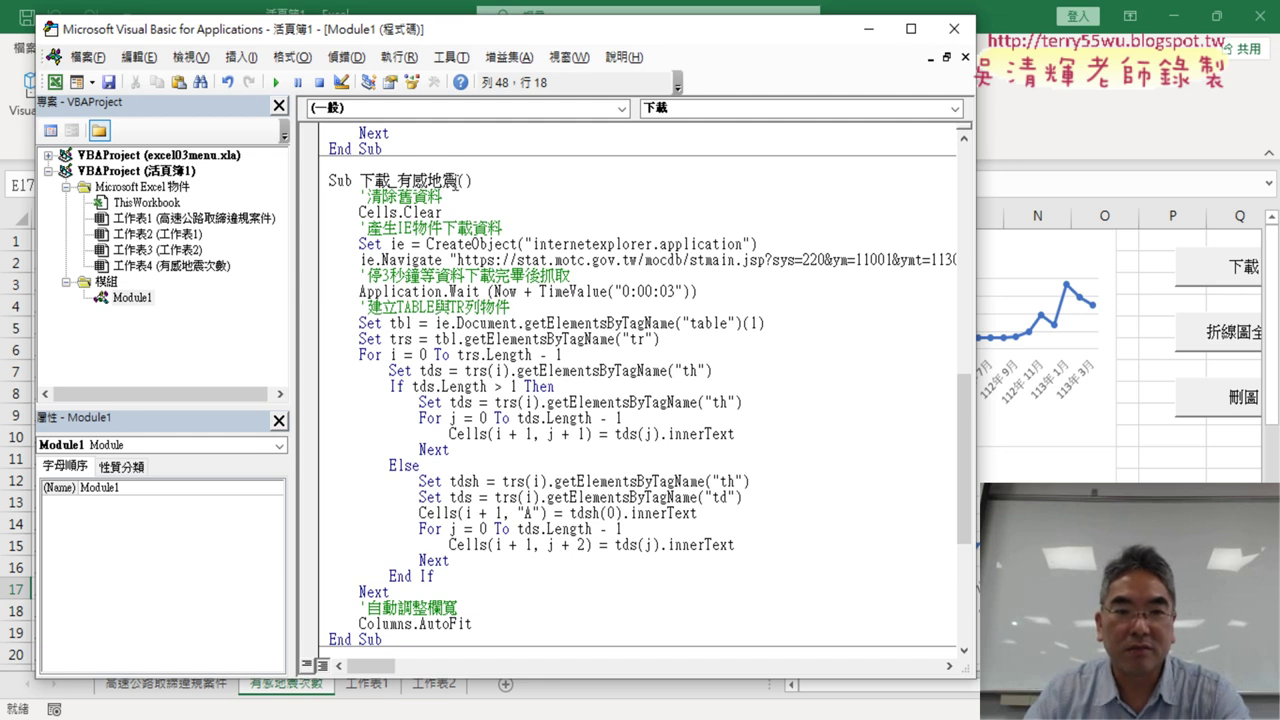
drag(458, 181, 396, 180)
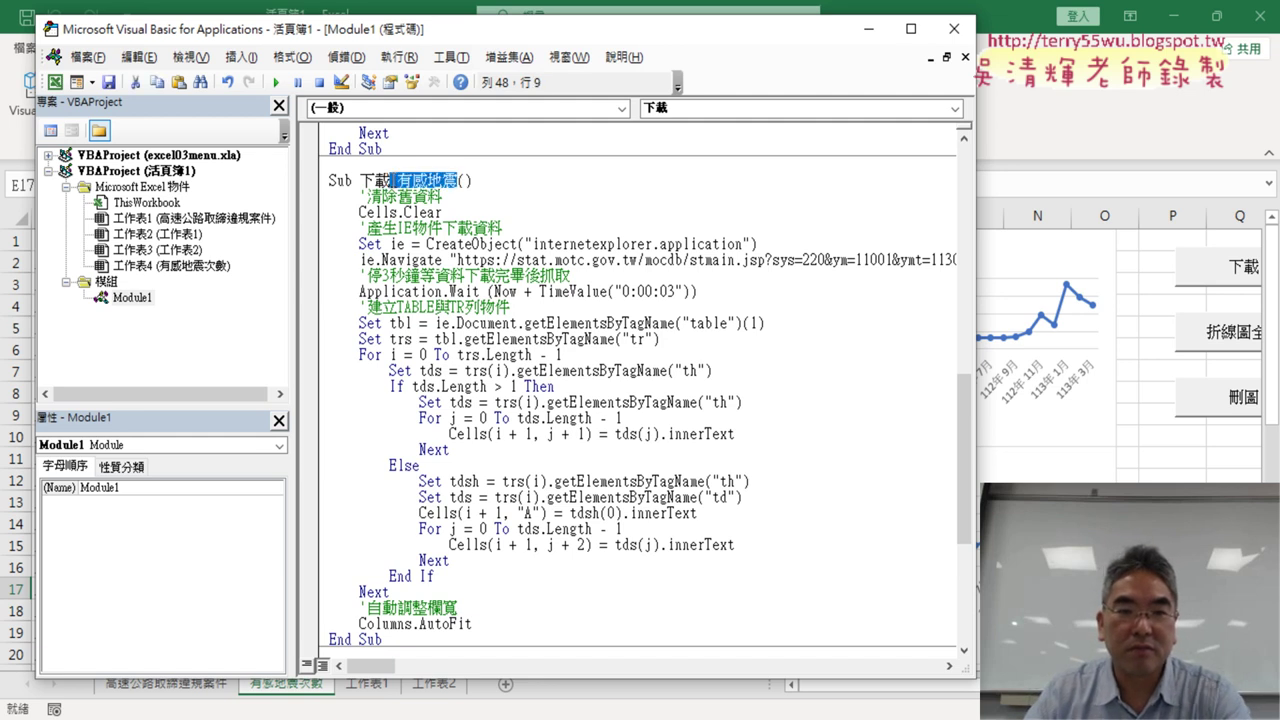
- Rename the copied 折線圖全部 macro to 折線圖全部_有感地震 and select the duplicated 刪圖 macro
scroll(507, 401, down, 4)
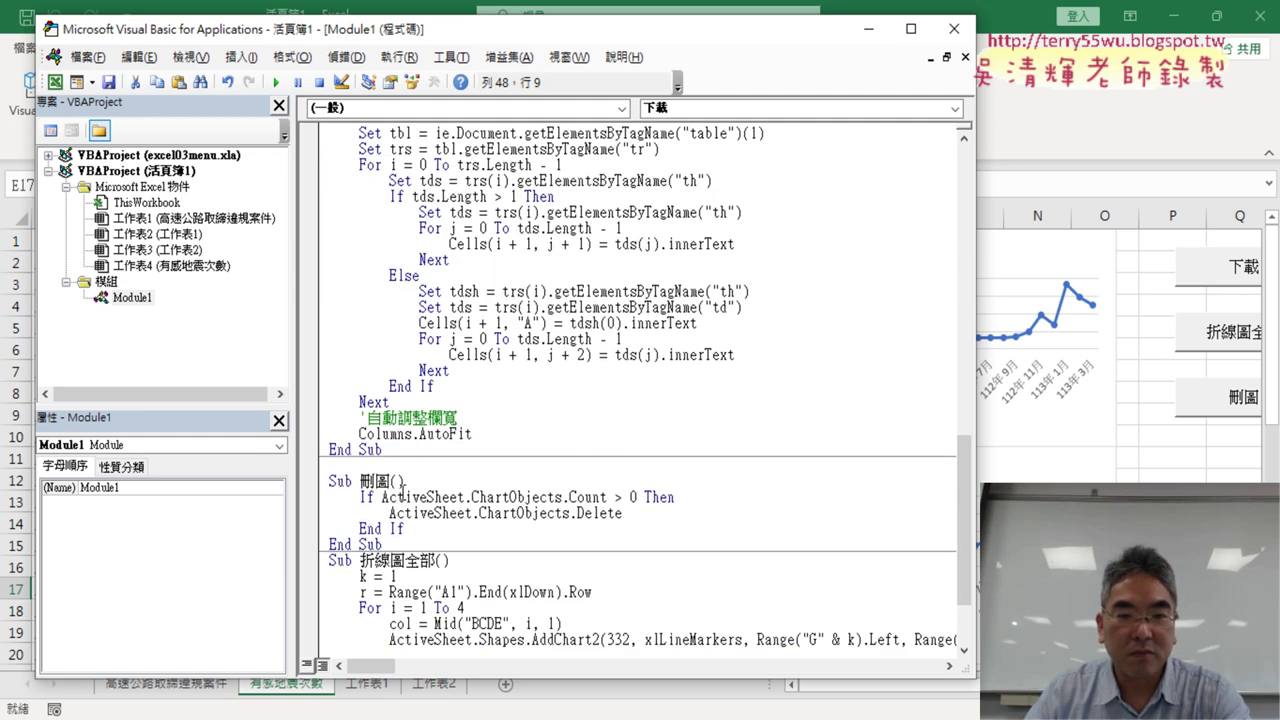
click(436, 560)
text(_有感地震)
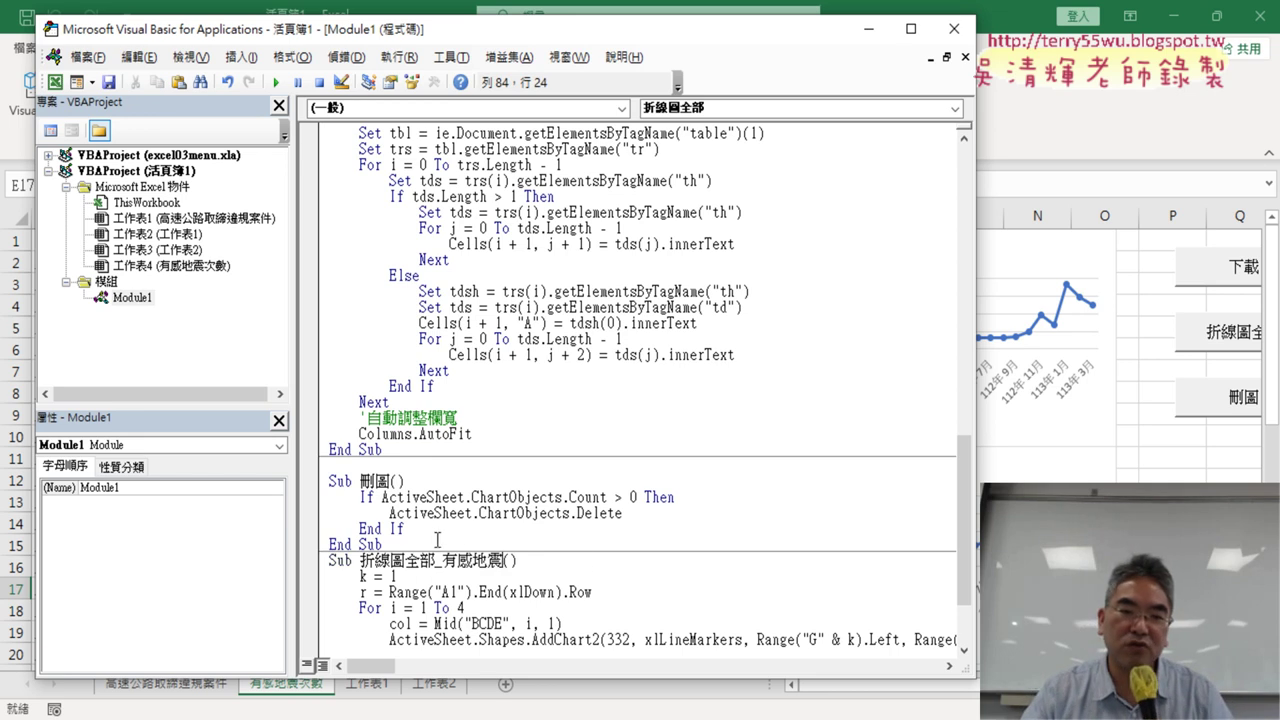
drag(437, 542, 326, 468)
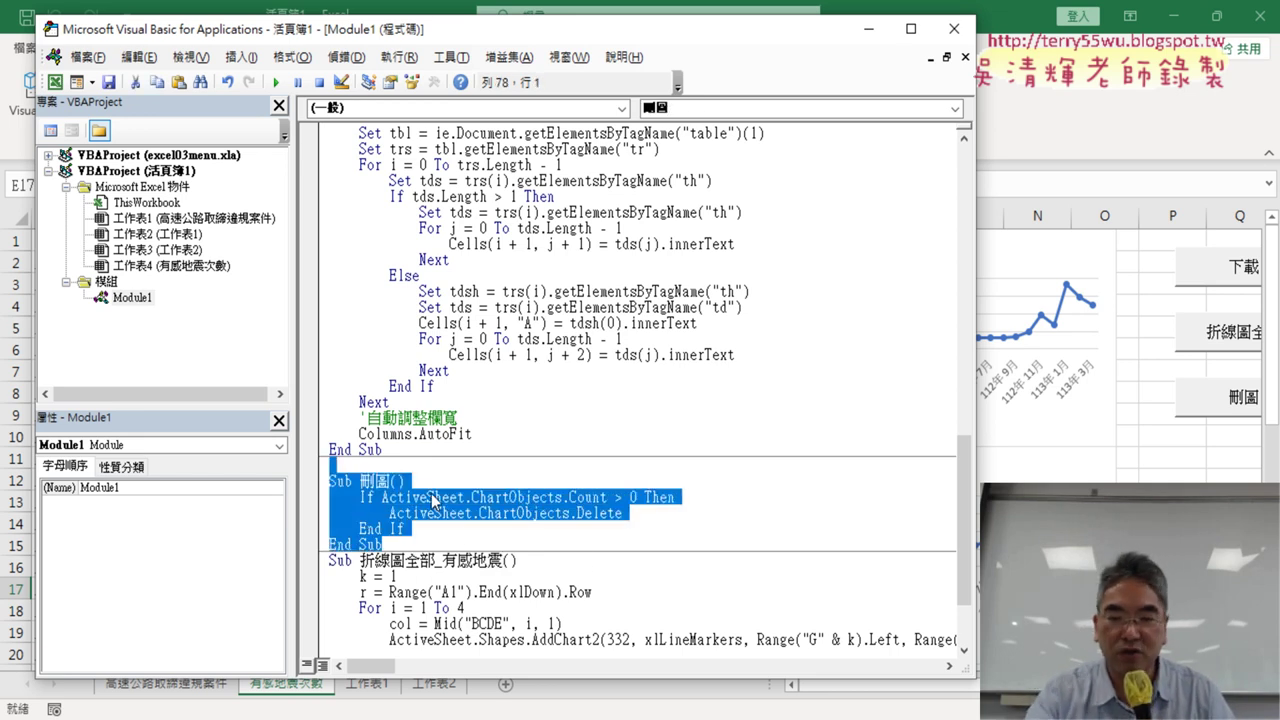
- Delete the duplicated 刪圖 macro, leaving Sub 下載_有感地震 and 折線圖全部_有感地震 in Module1
key(Delete)
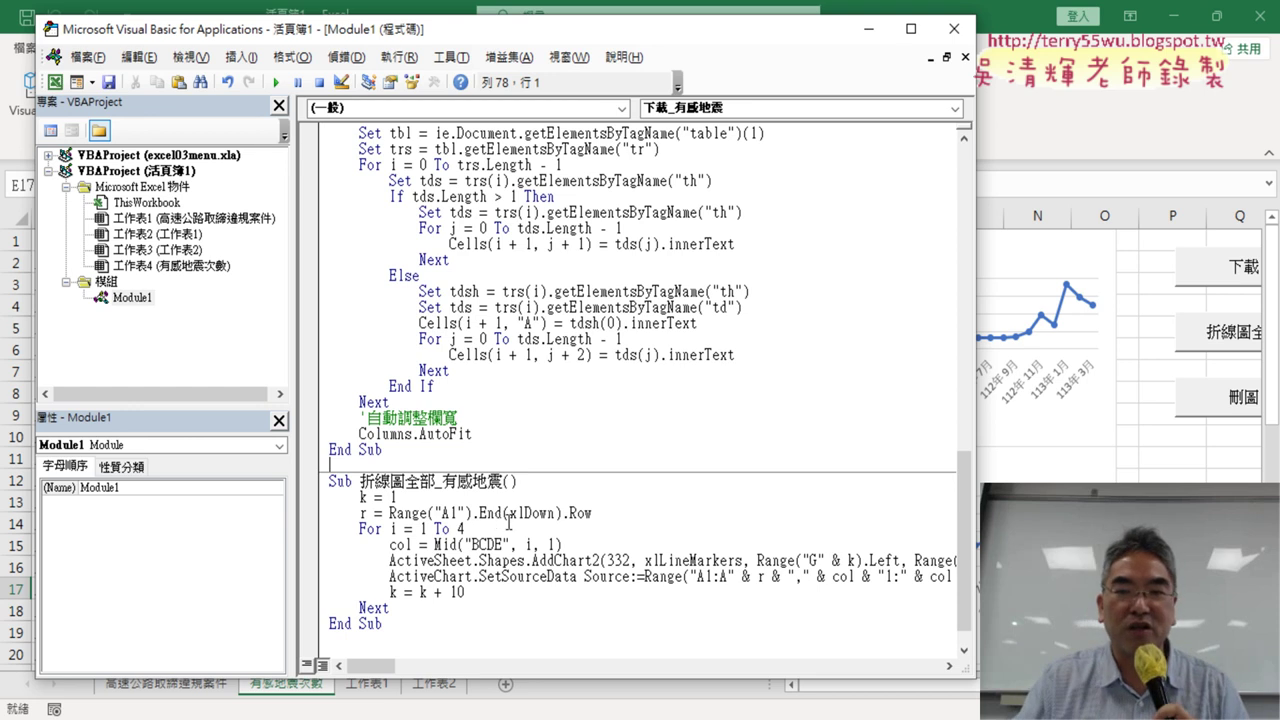
scroll(509, 522, up, 3)
- Return to Excel and switch between the 高速公路取締違規案件 and 有感地震次數 sheets, ending on 有感地震次數
key(alt+F11)
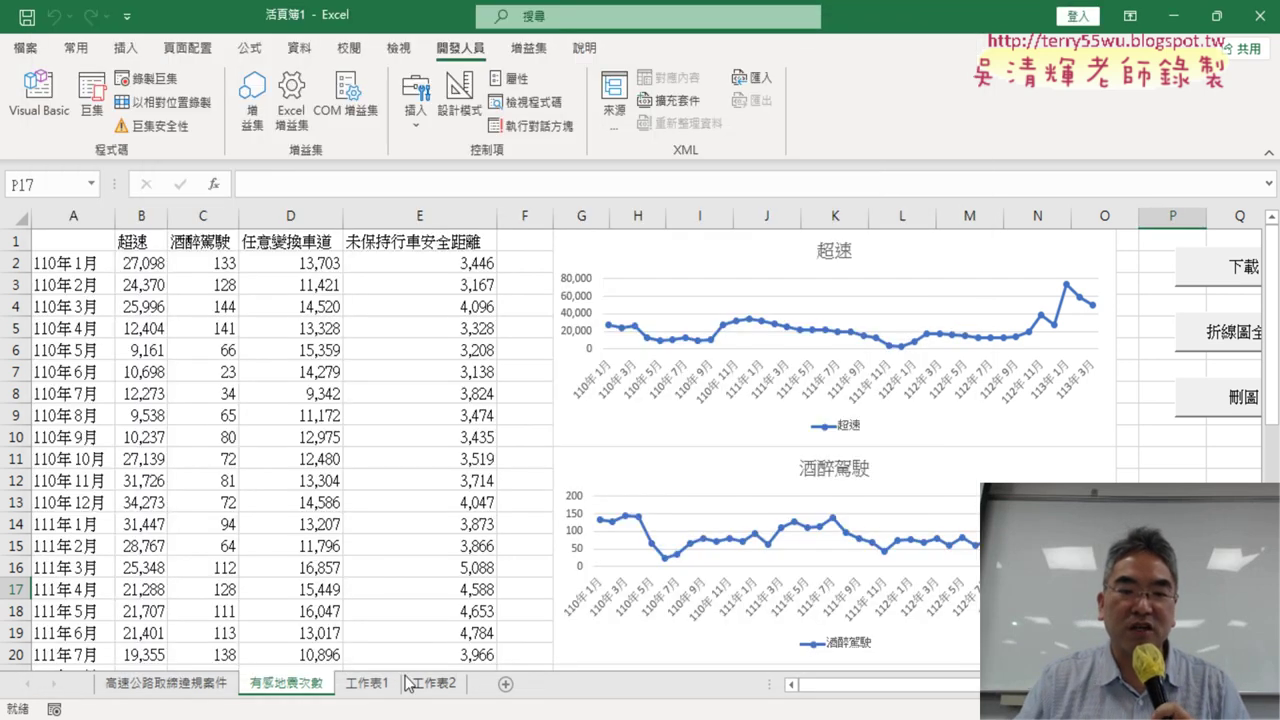
click(175, 686)
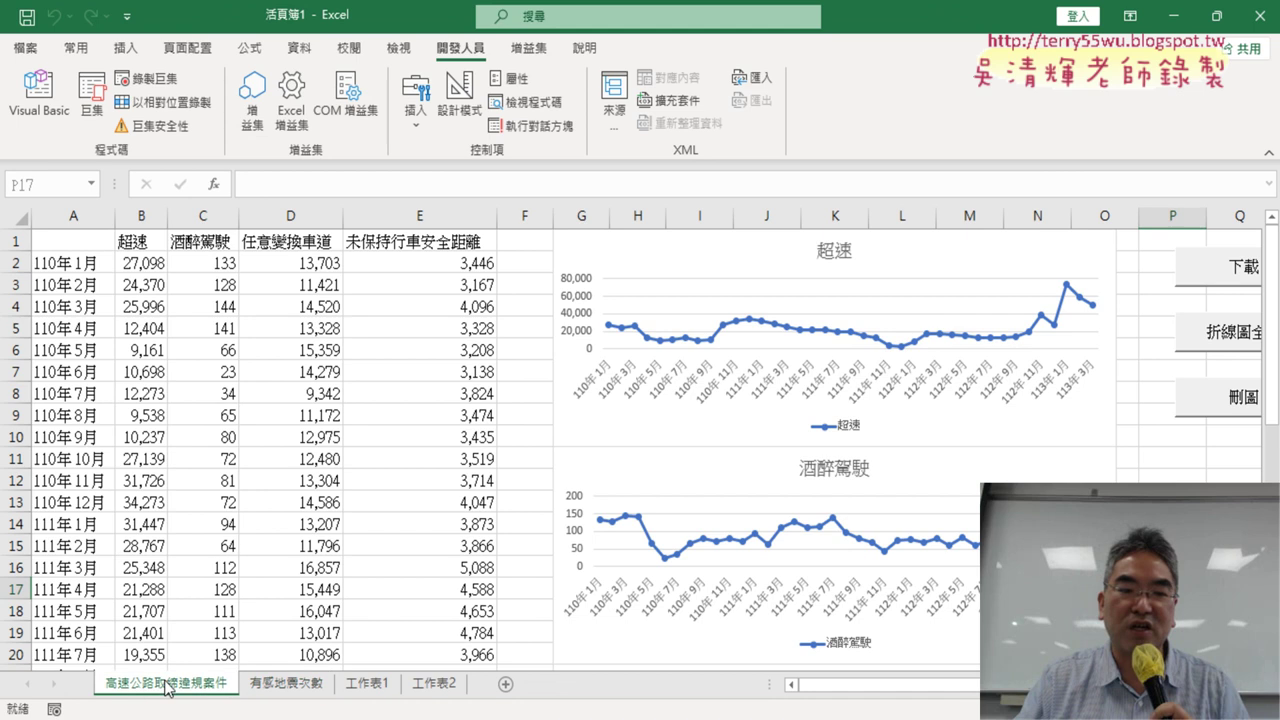
click(258, 686)
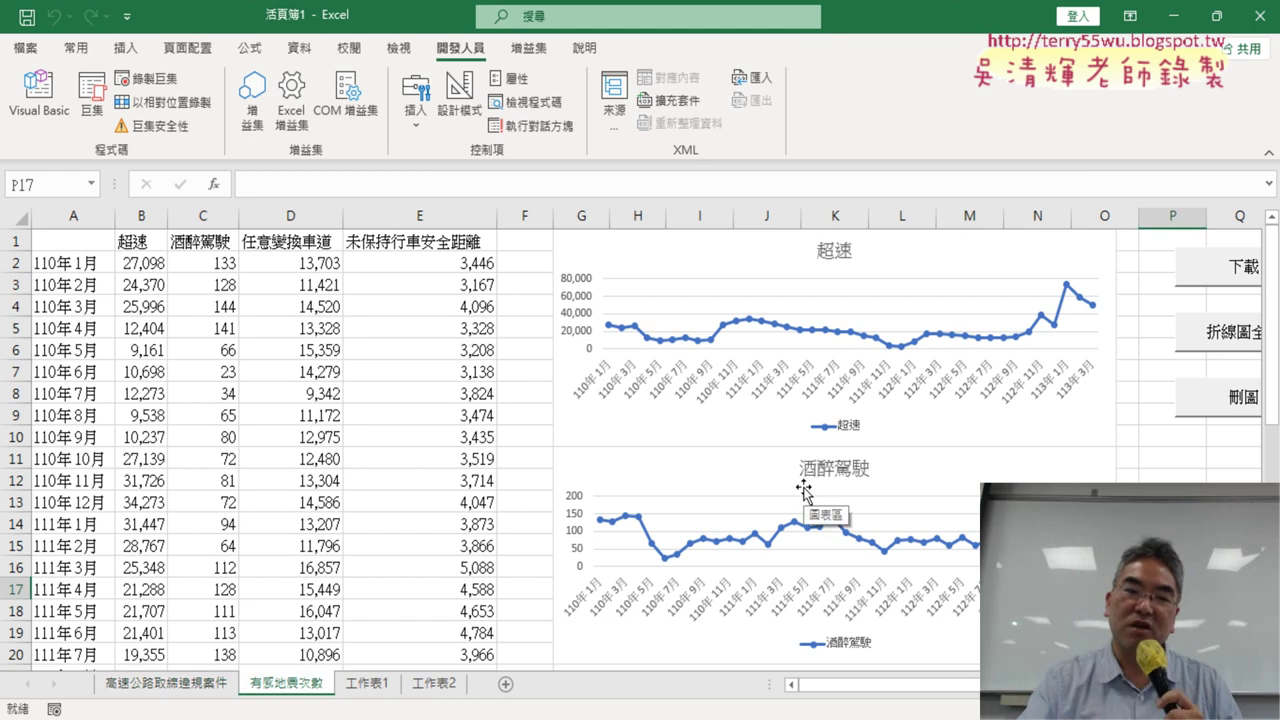
click(168, 688)
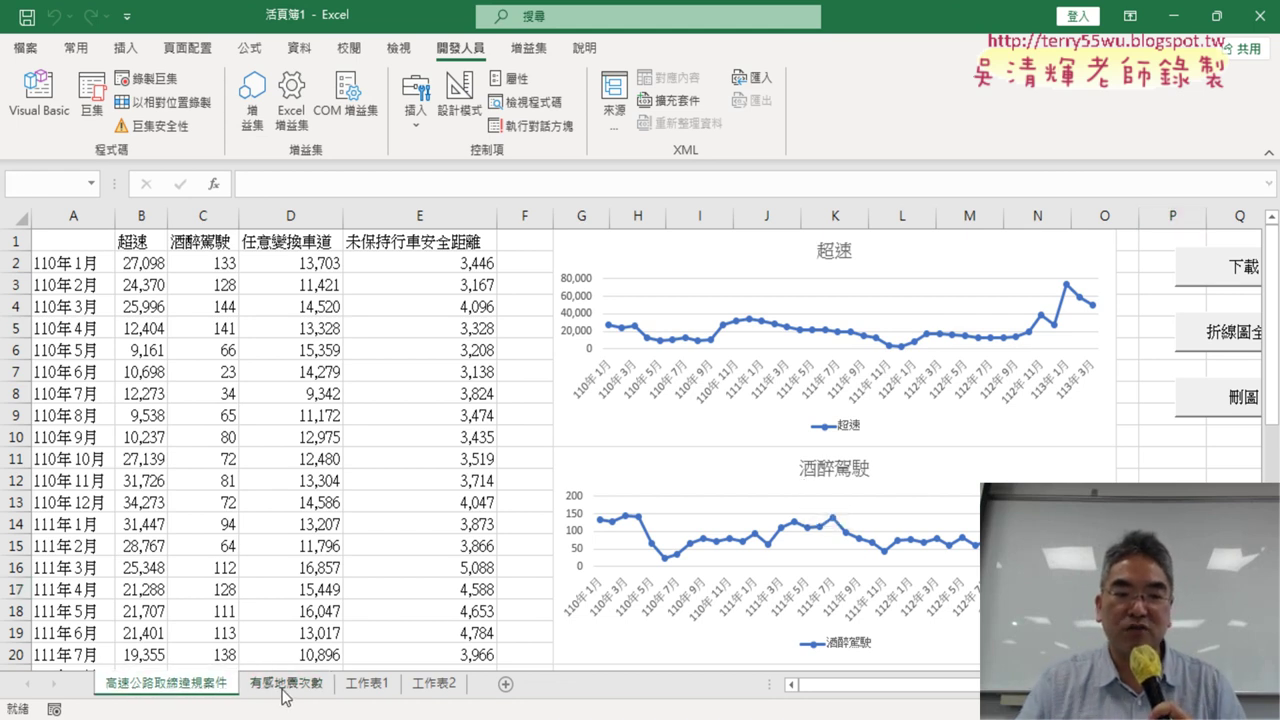
click(300, 686)
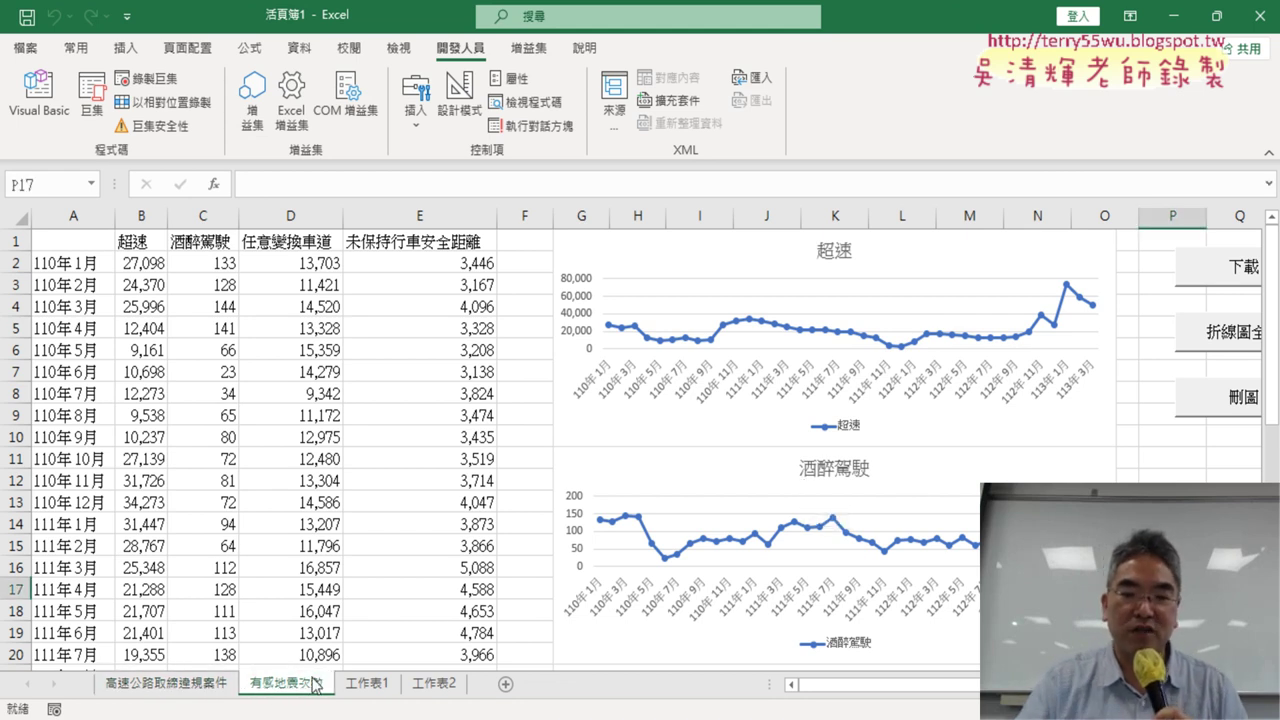